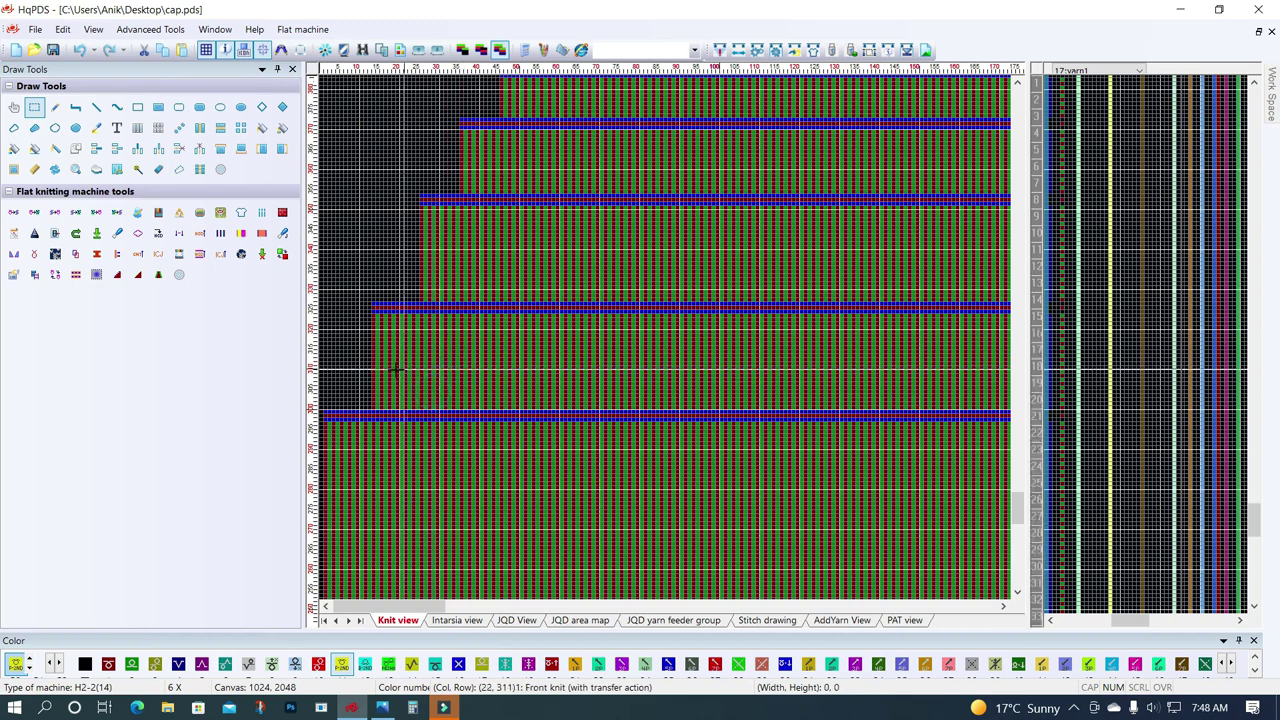
pyautogui.scroll(1, 430, 340)
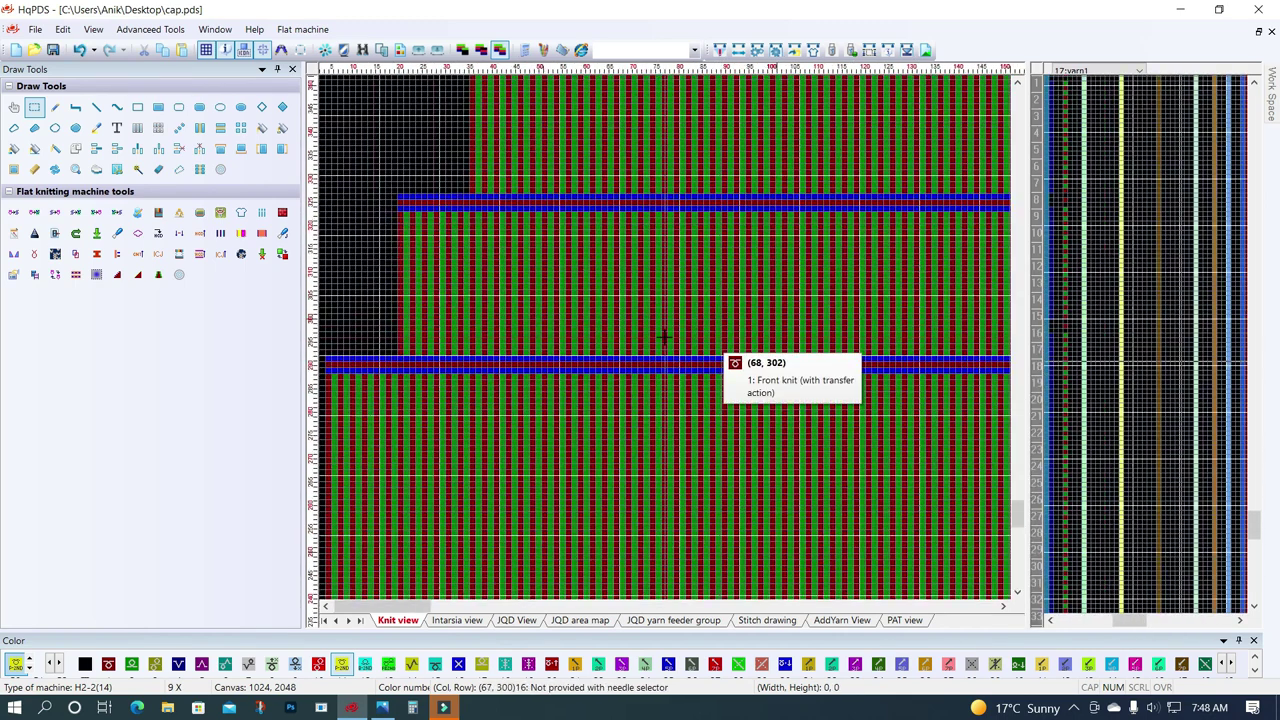
# Paint a filled green back-knit-with-transfer row above the blue band at the step.
pyautogui.scroll(-1, 664, 338)
pyautogui.scroll(-1, 600, 345)
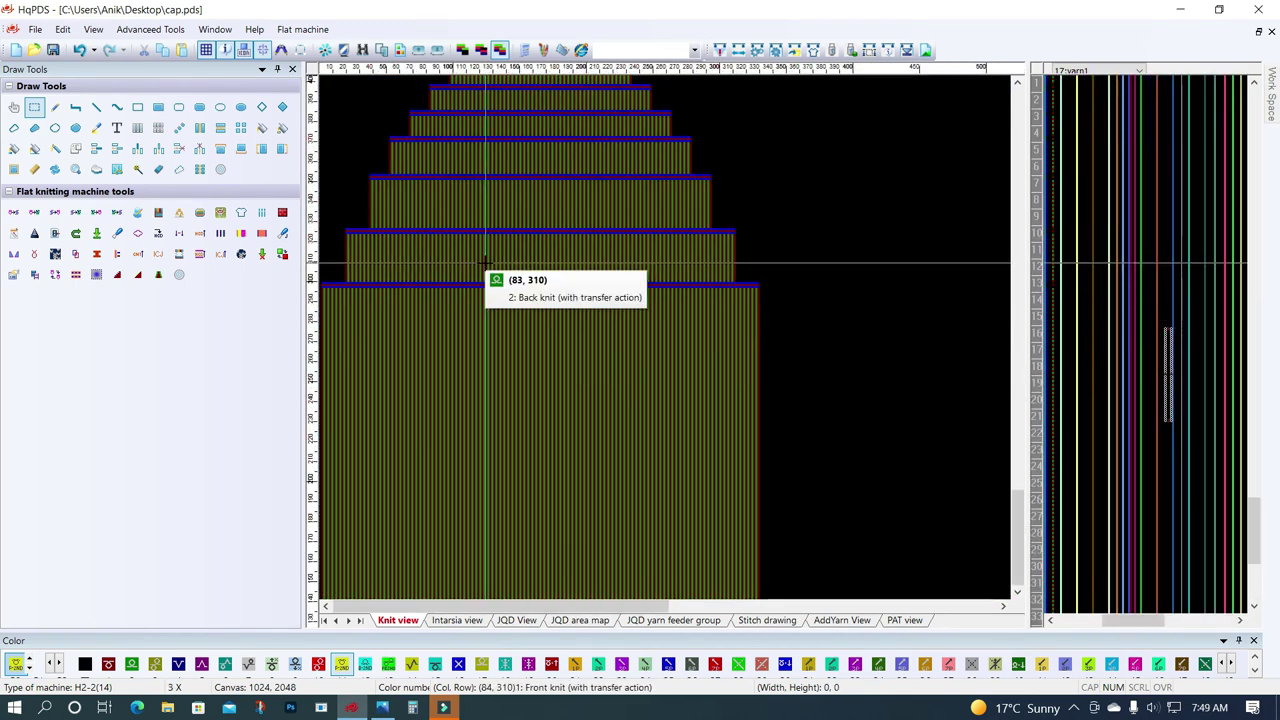
pyautogui.scroll(-1, 486, 265)
pyautogui.scroll(1, 612, 330)
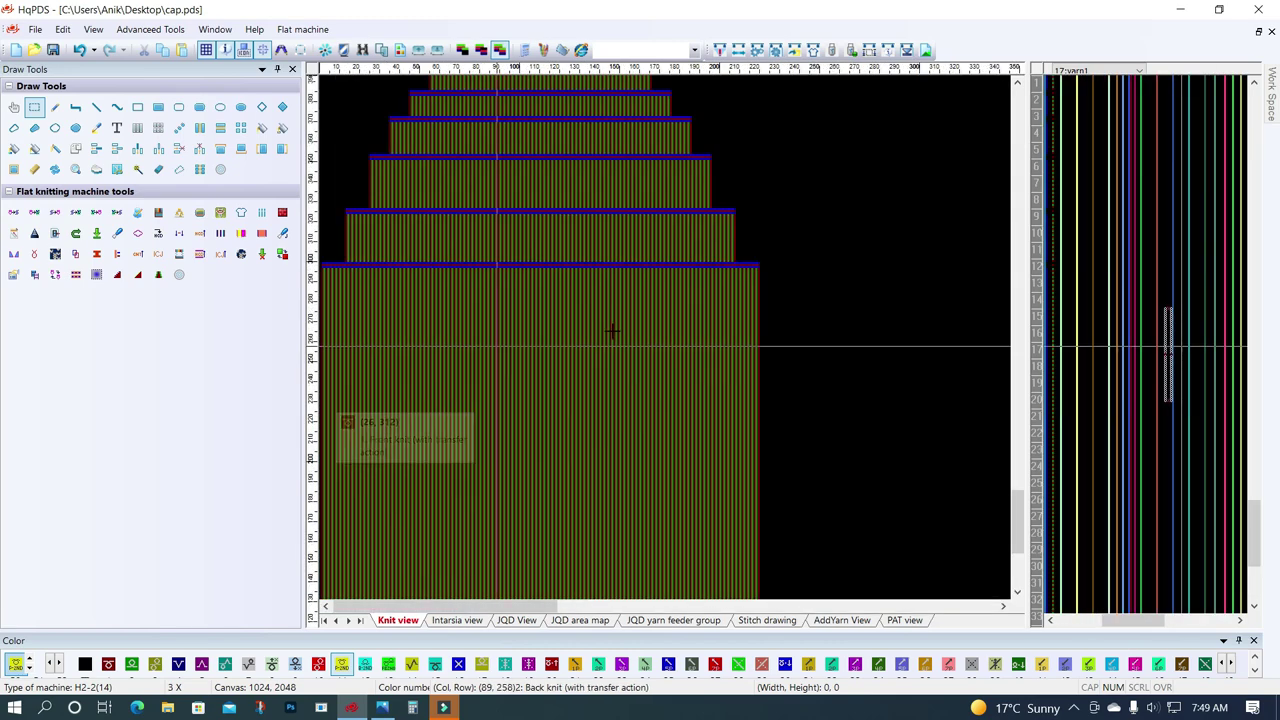
pyautogui.scroll(2, 408, 300)
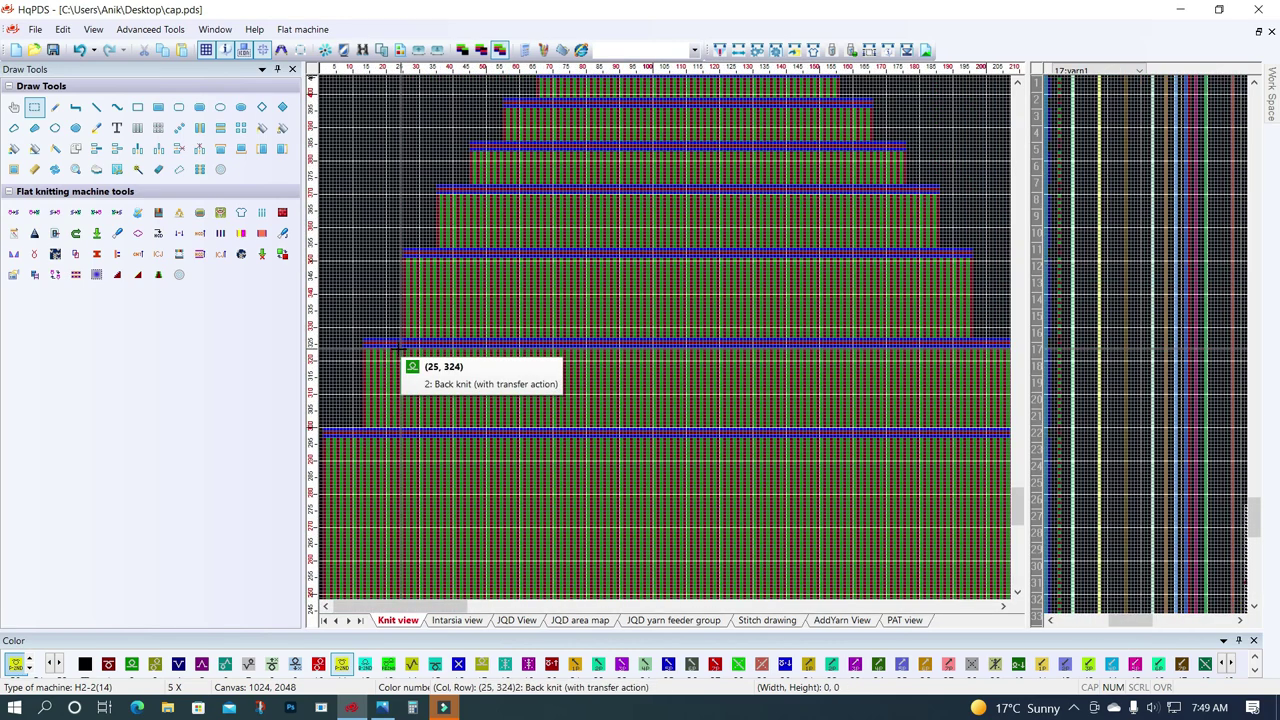
pyautogui.scroll(2, 384, 342)
pyautogui.scroll(2, 382, 355)
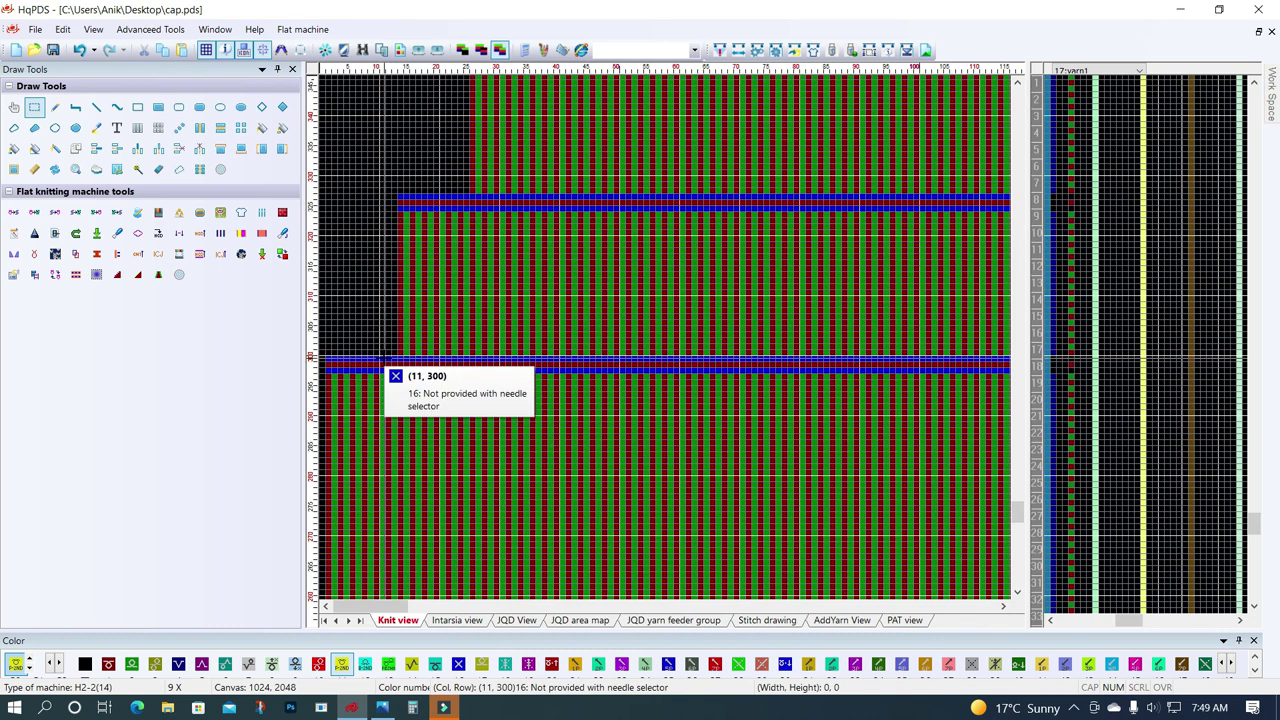
pyautogui.scroll(4, 404, 342)
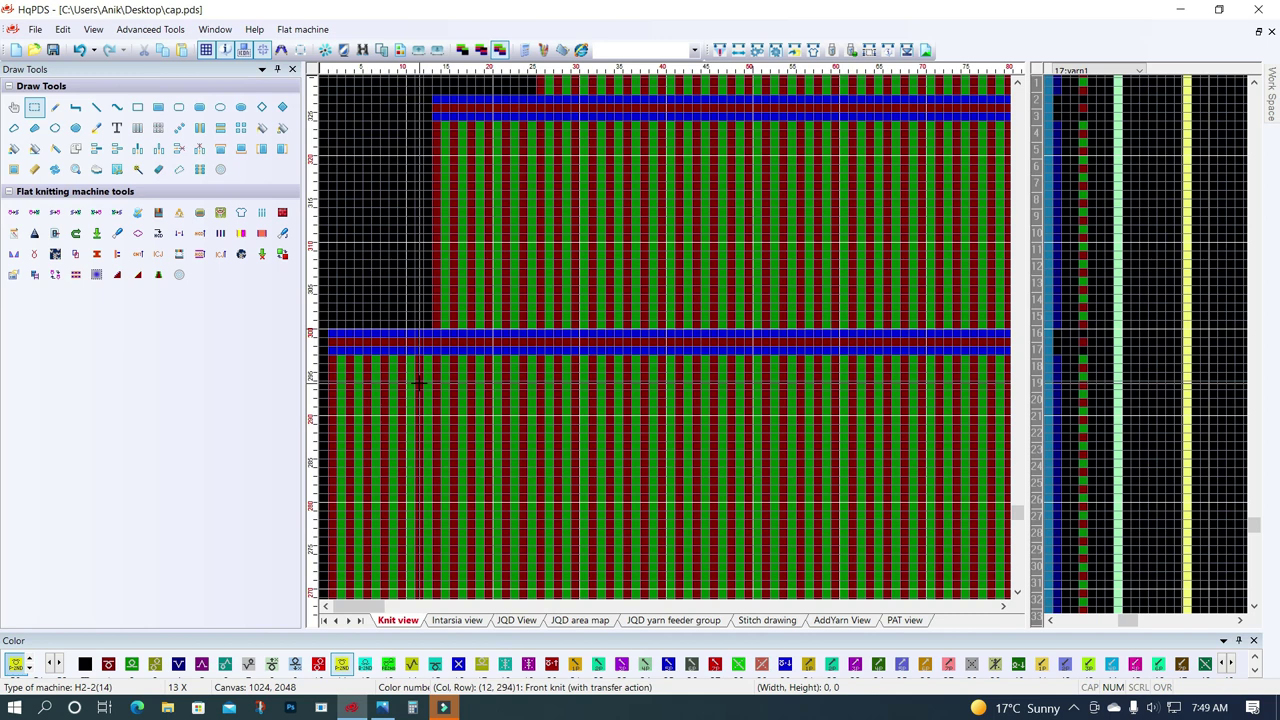
pyautogui.scroll(3, 532, 354)
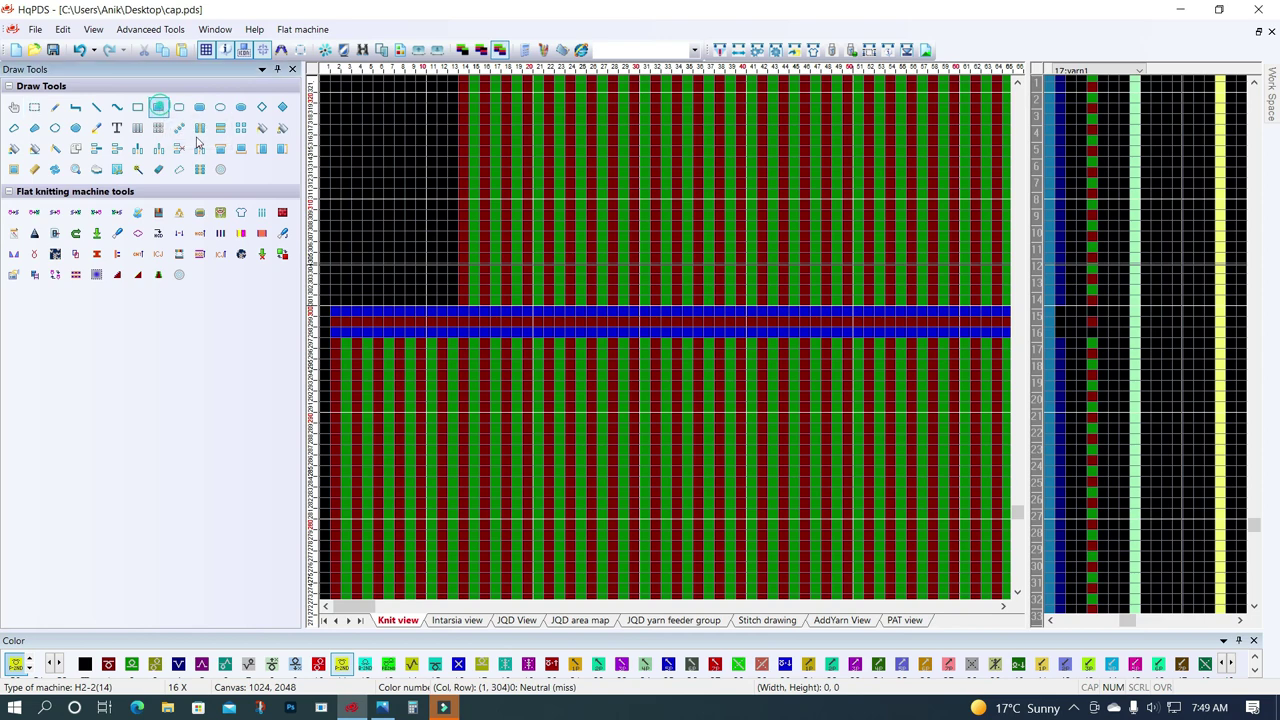
pyautogui.scroll(1, 564, 381)
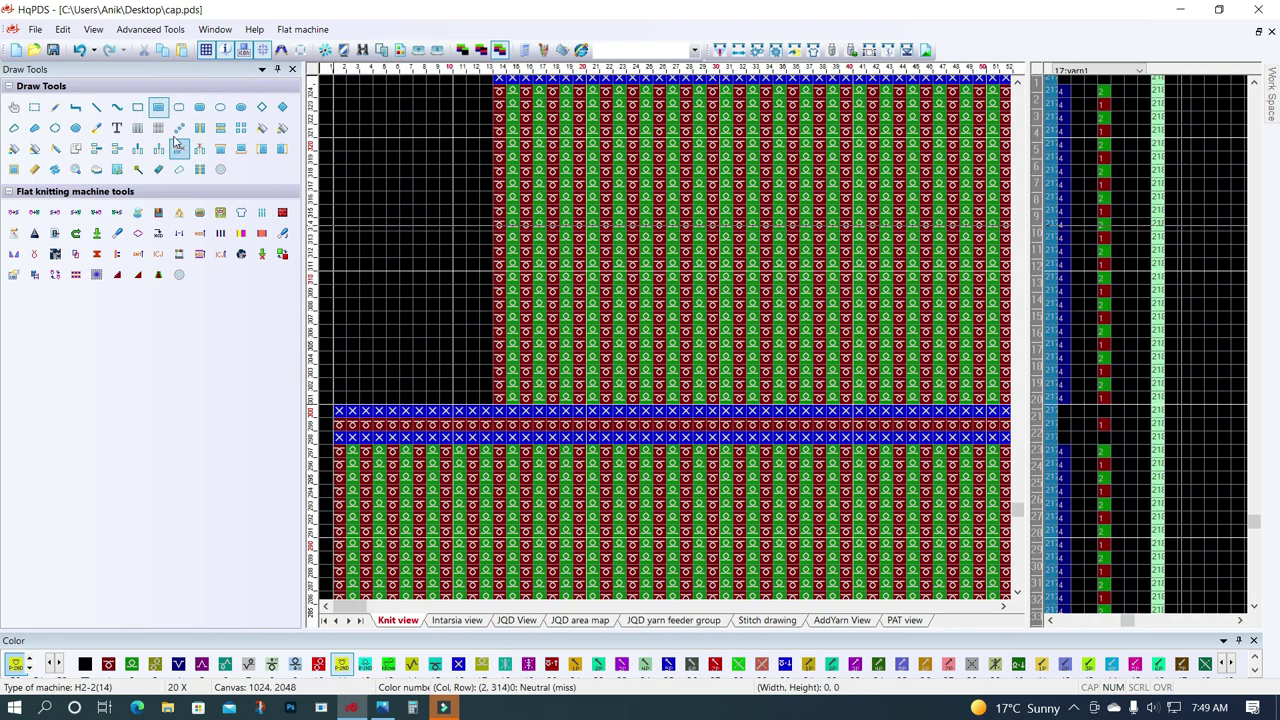
pyautogui.click(157, 110)
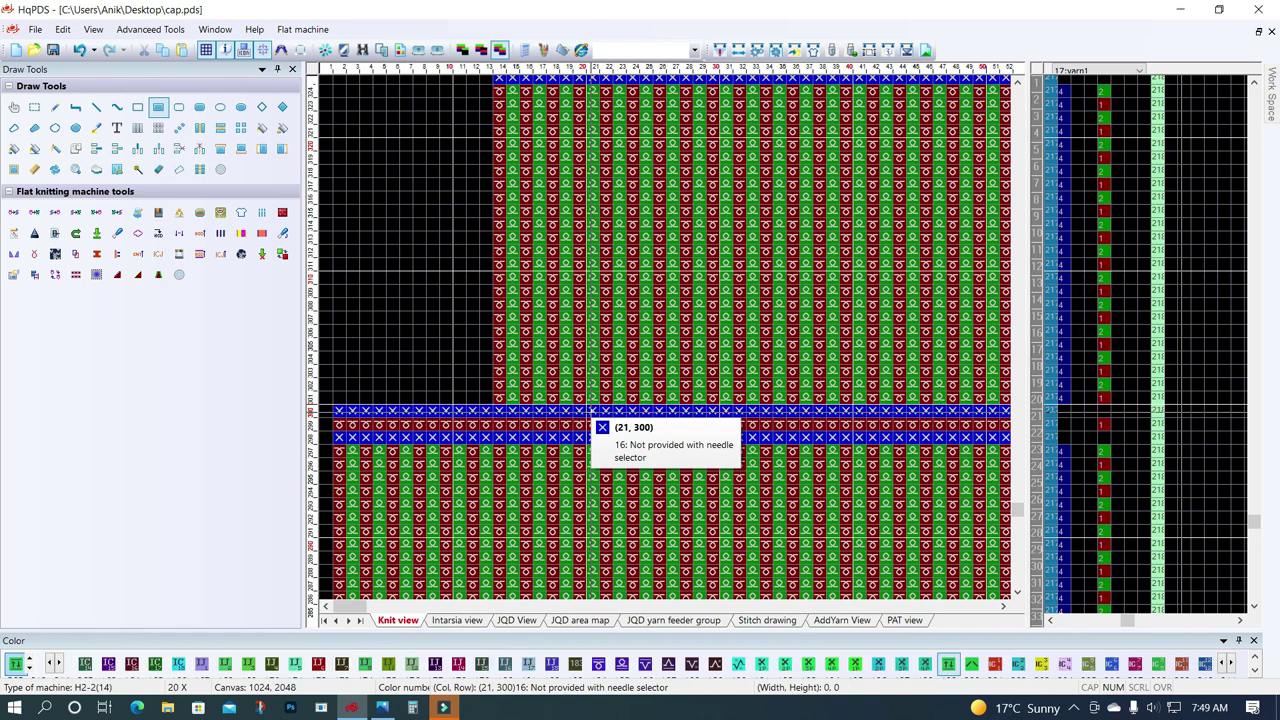
pyautogui.moveTo(491, 395); pyautogui.dragTo(680, 272)
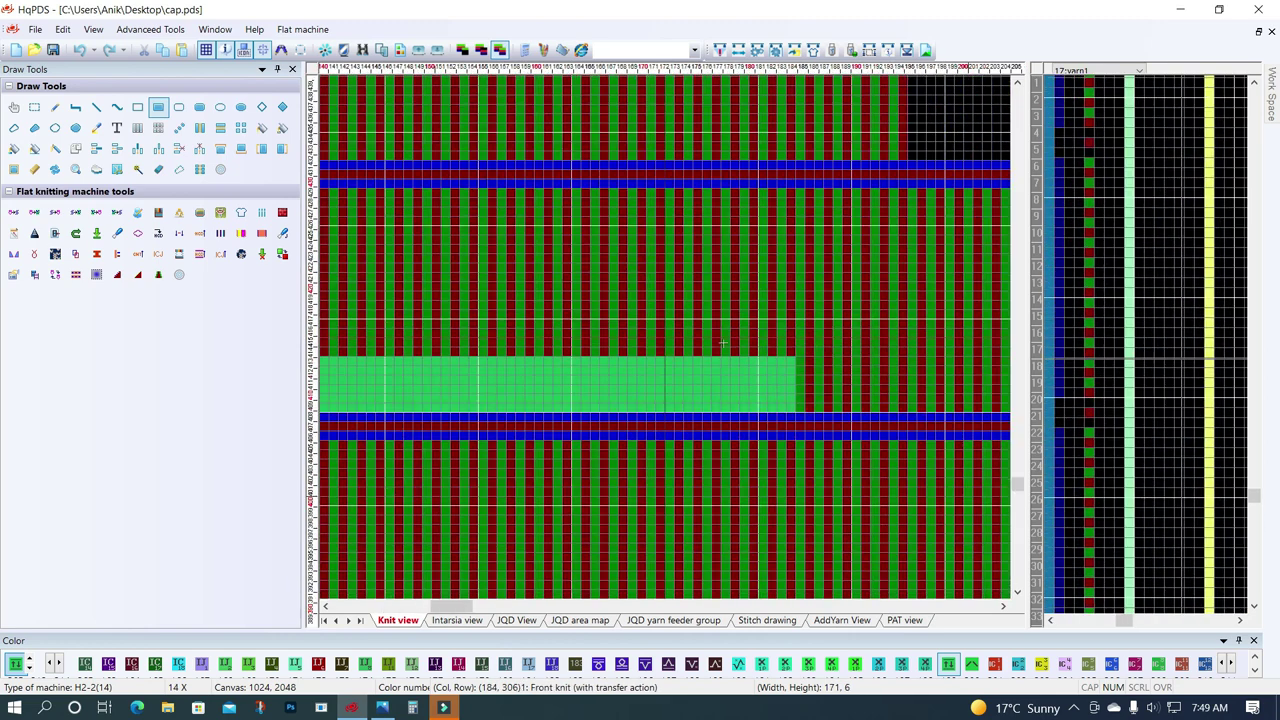
pyautogui.moveTo(744, 366)
pyautogui.mouseDown()
pyautogui.moveTo(664, 338)
pyautogui.moveTo(628, 391)
pyautogui.mouseUp()
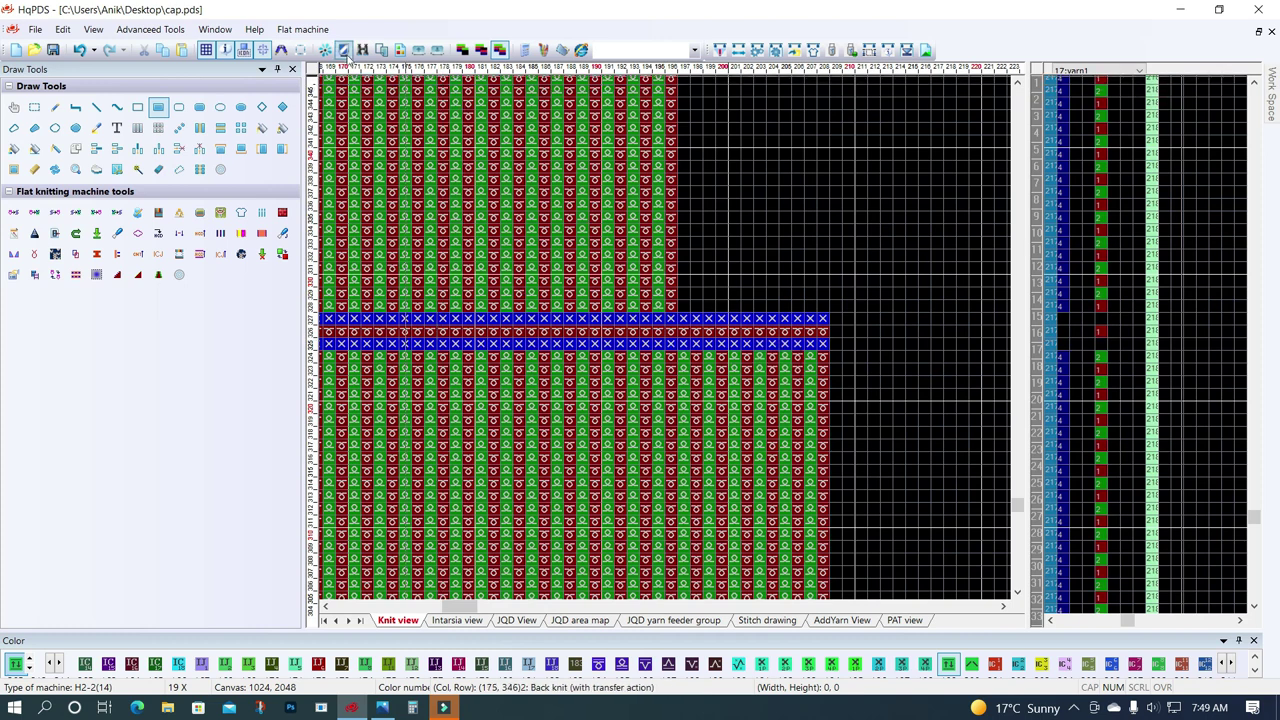
# Shield black as the protected colour and redraw the transfer row out to the step edge.
pyautogui.click(344, 50)
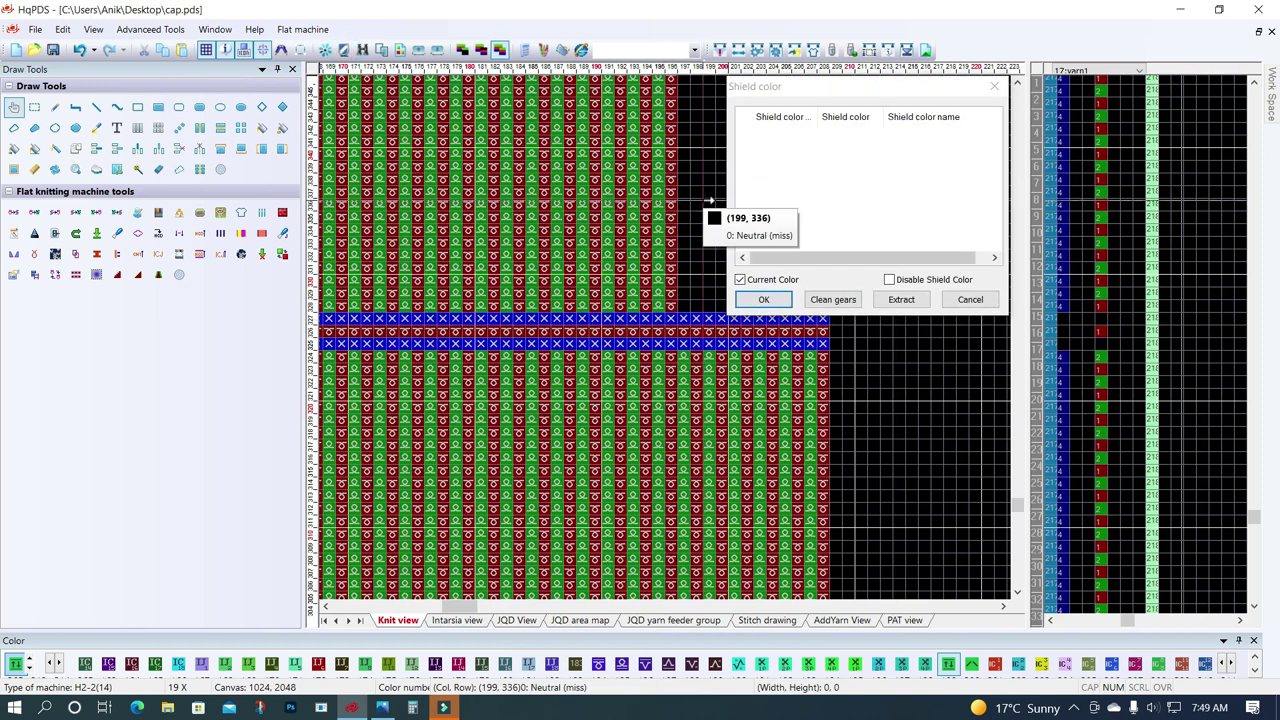
pyautogui.click(708, 201)
pyautogui.click(763, 299)
pyautogui.click(158, 106)
pyautogui.moveTo(829, 354); pyautogui.dragTo(686, 317)
pyautogui.scroll(-1, 615, 313)
pyautogui.scroll(-1, 615, 313)
pyautogui.scroll(-1, 615, 313)
pyautogui.scroll(-1, 752, 410)
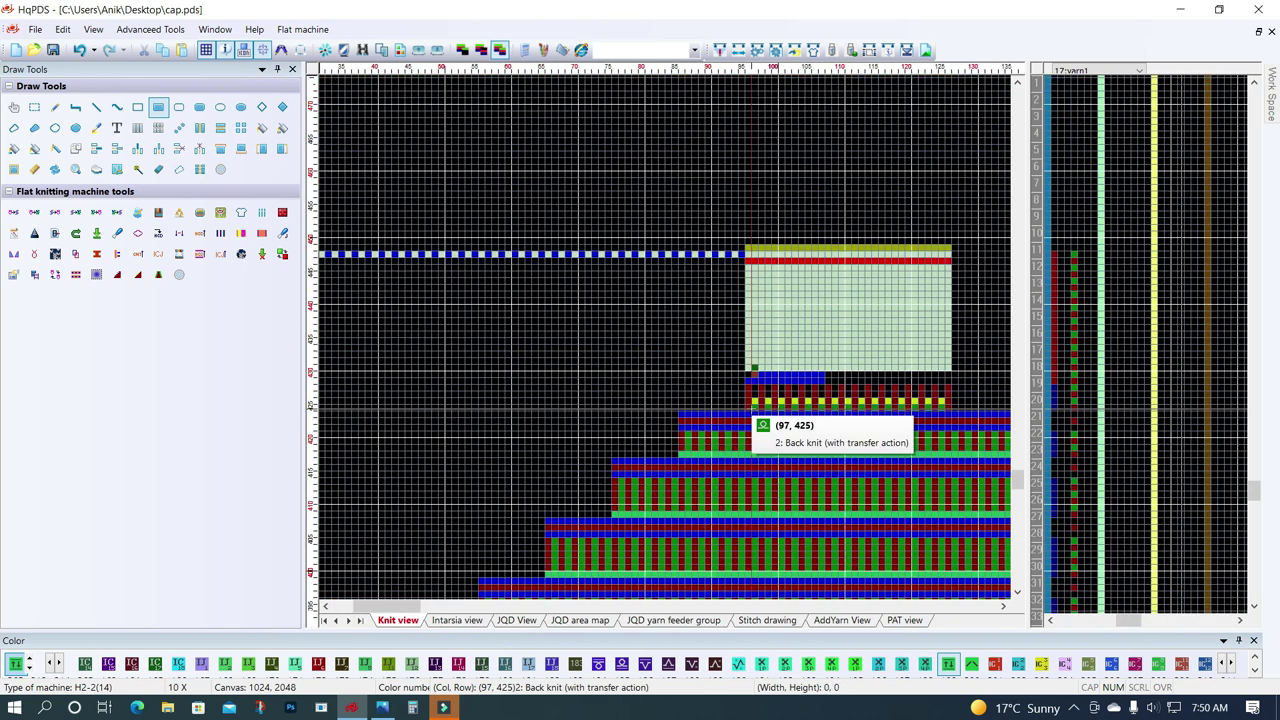
pyautogui.scroll(1, 668, 345)
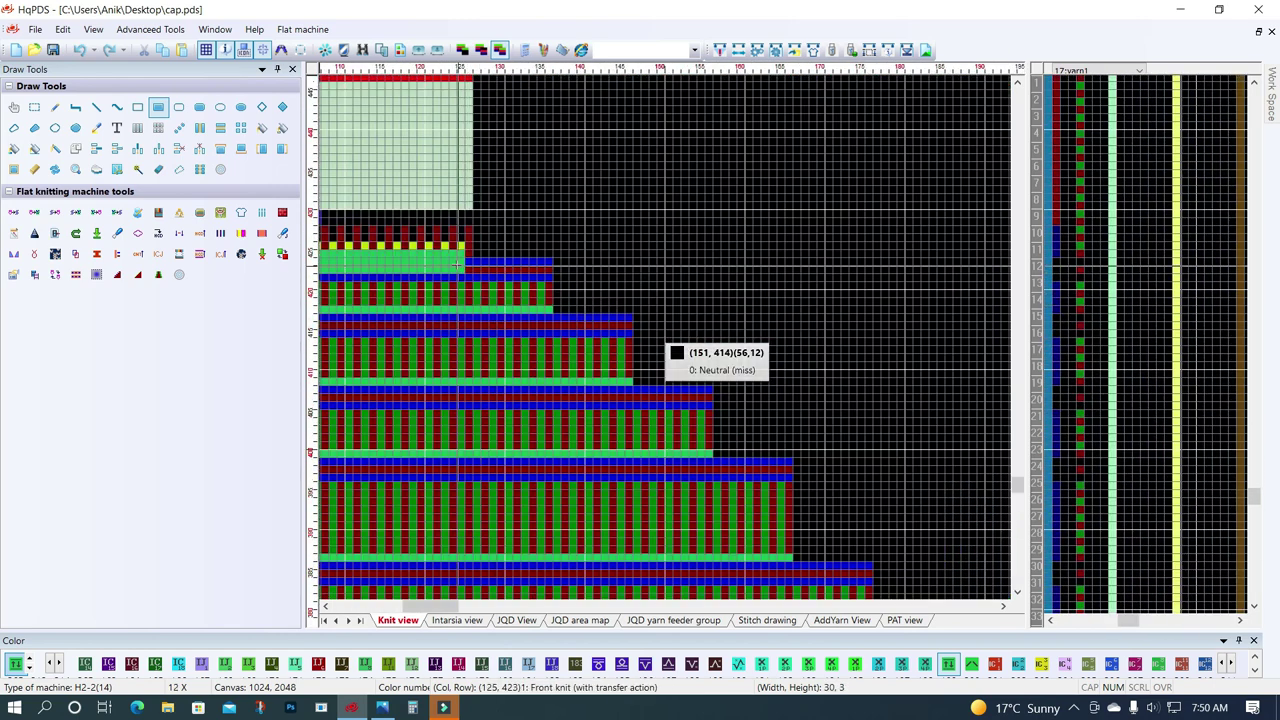
pyautogui.scroll(-1, 600, 340)
pyautogui.scroll(-1, 642, 373)
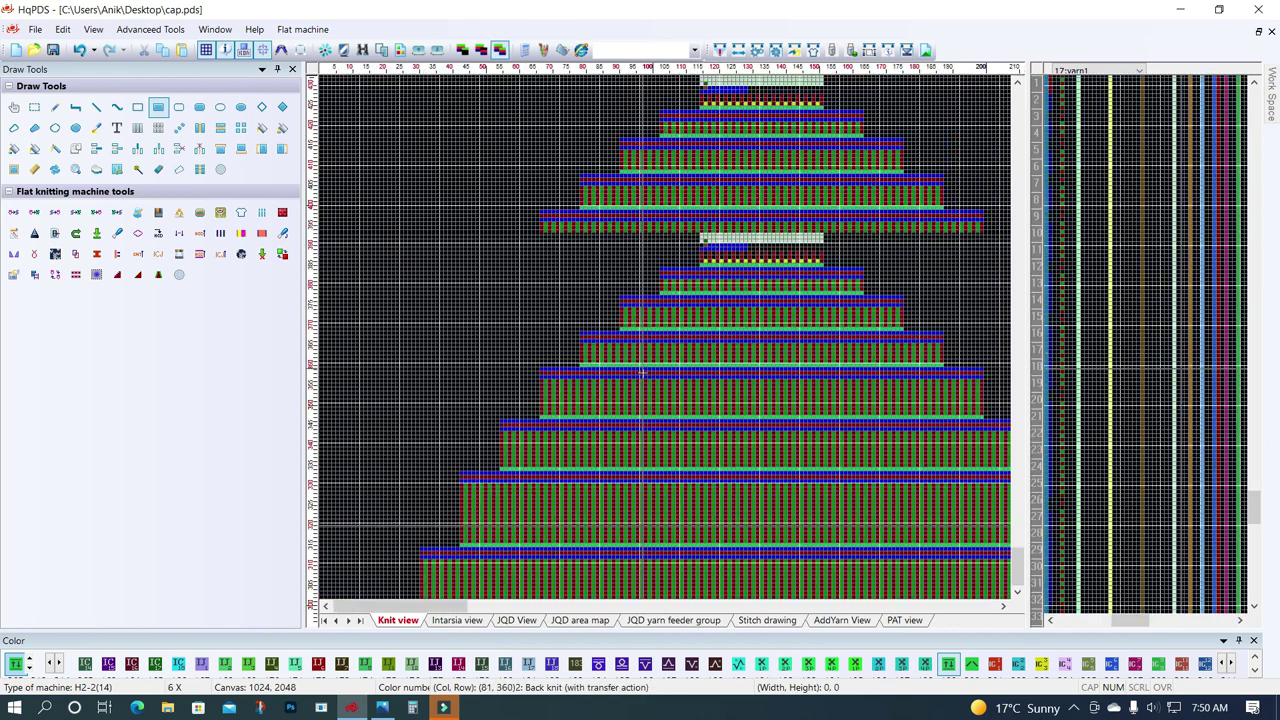
pyautogui.scroll(-3, 560, 400)
pyautogui.scroll(-1, 430, 410)
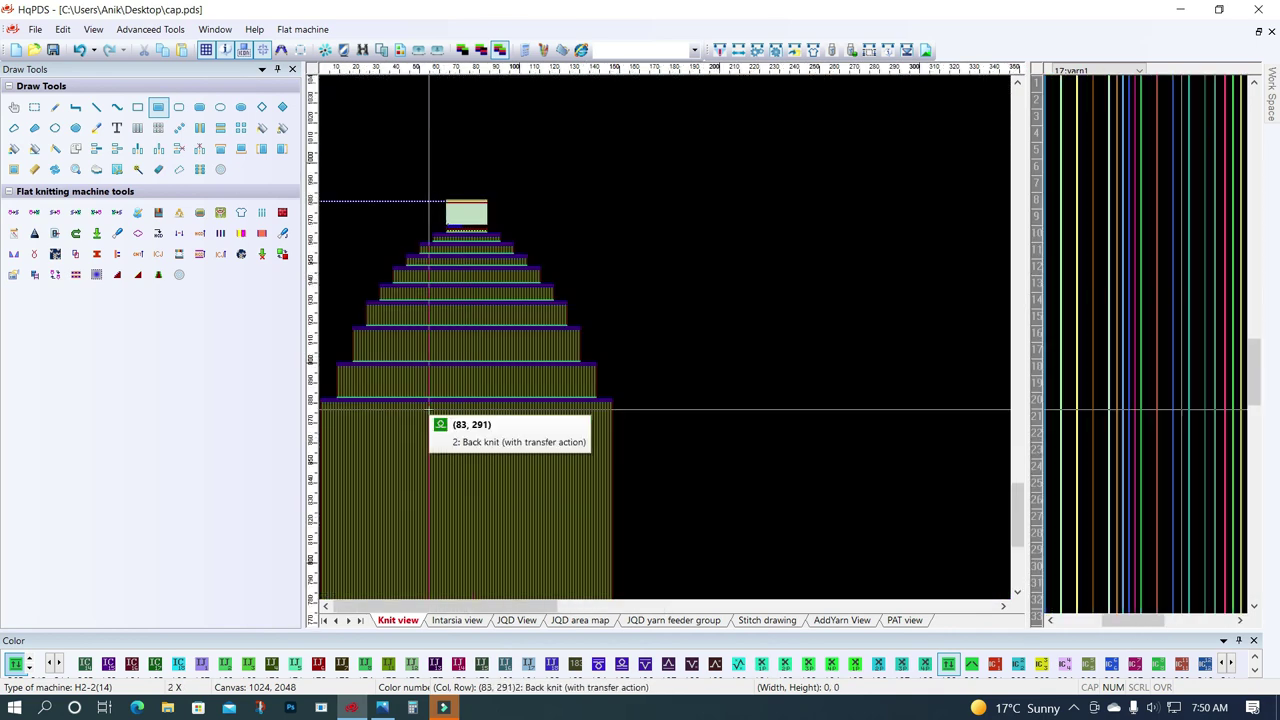
pyautogui.scroll(2, 430, 410)
pyautogui.scroll(5, 430, 330)
pyautogui.scroll(-2, 428, 324)
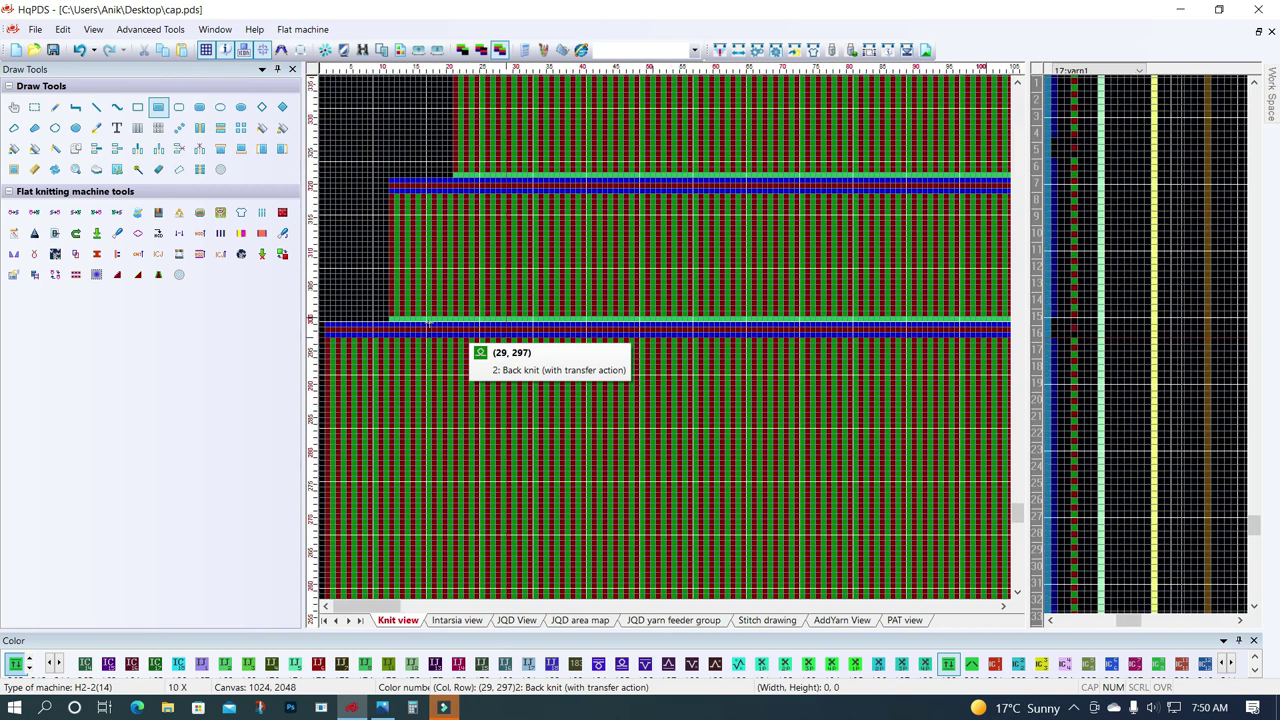
pyautogui.click(157, 131)
pyautogui.scroll(1, 426, 357)
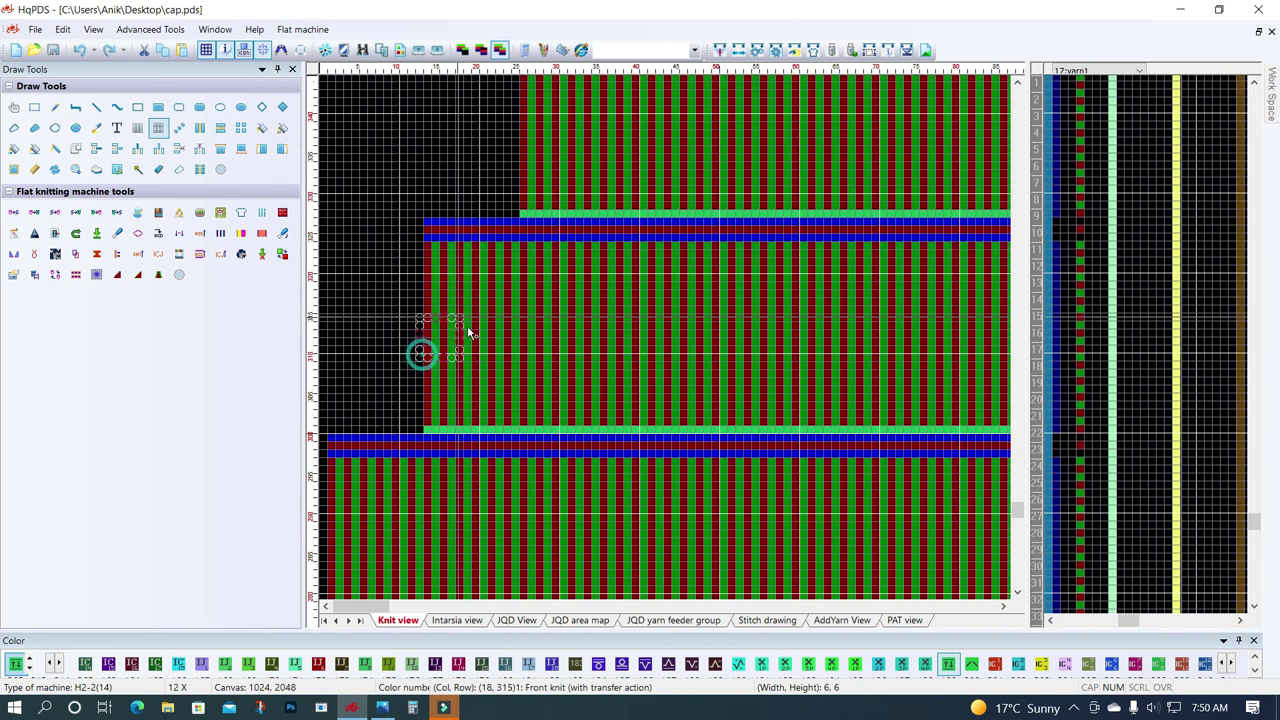
pyautogui.scroll(1, 450, 378)
pyautogui.moveTo(526, 457); pyautogui.dragTo(566, 456)
pyautogui.scroll(1, 508, 356)
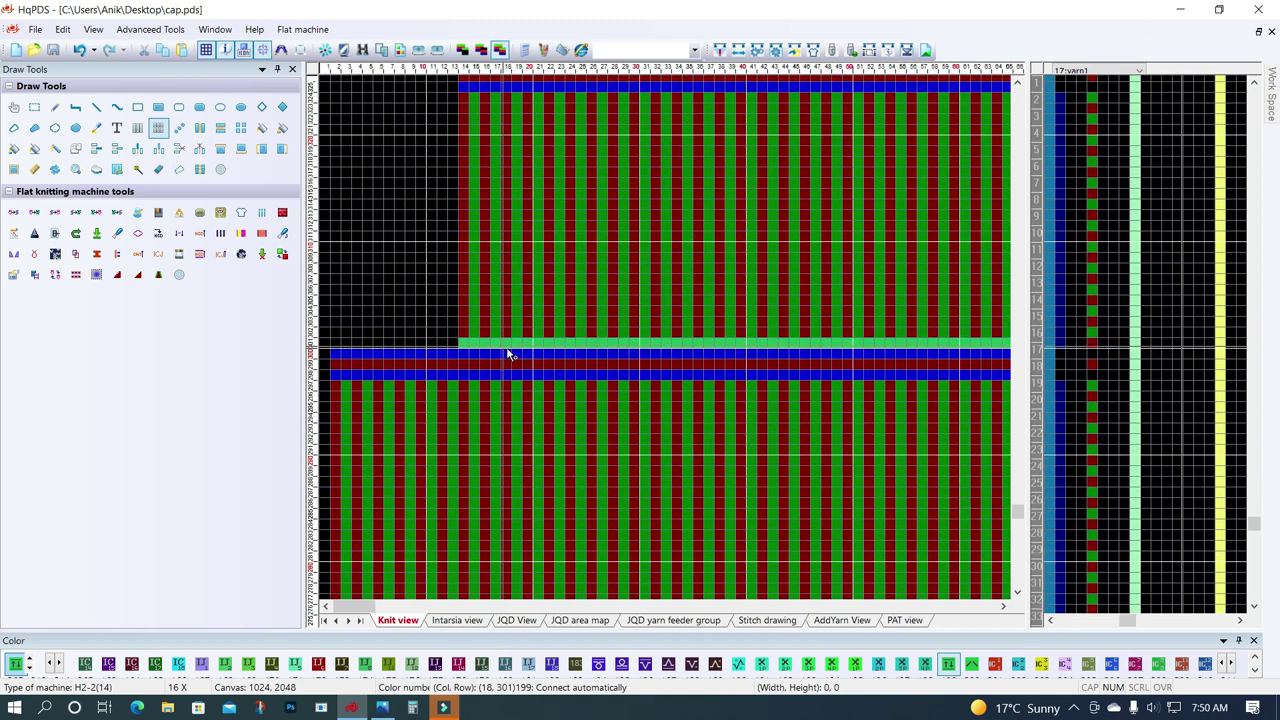
pyautogui.scroll(-1, 522, 352)
pyautogui.scroll(1, 530, 352)
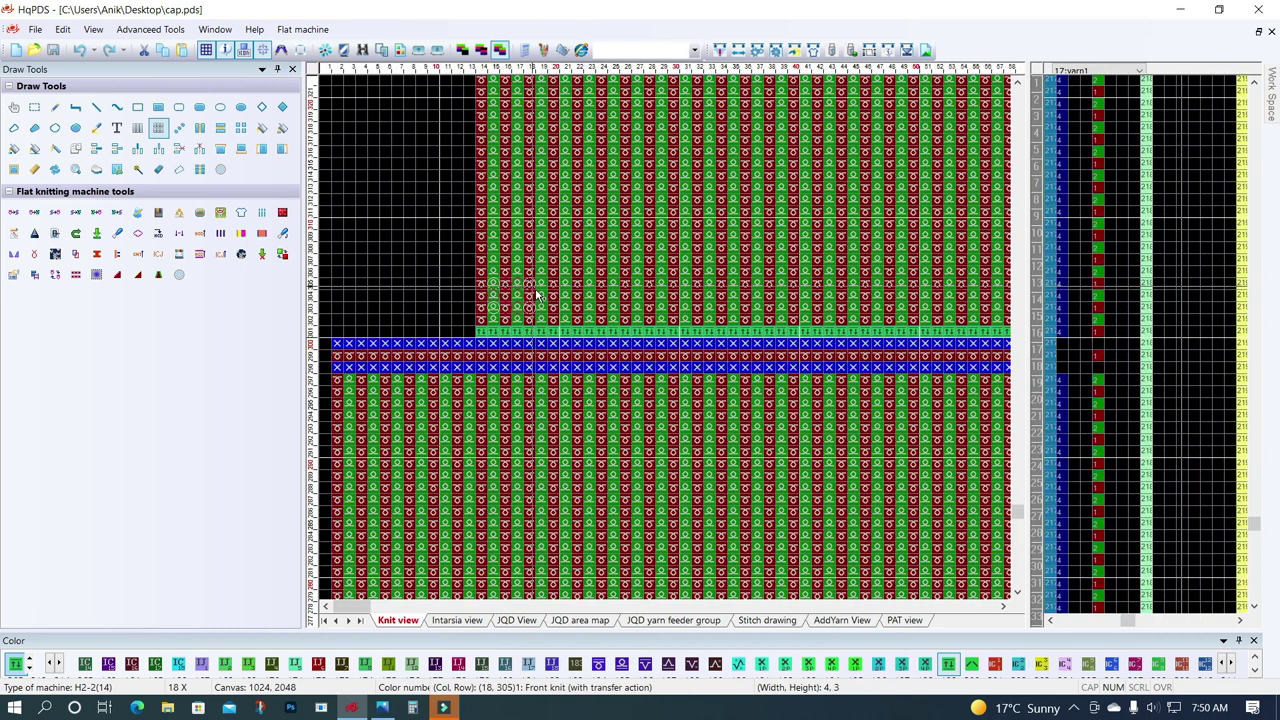
pyautogui.scroll(1, 522, 348)
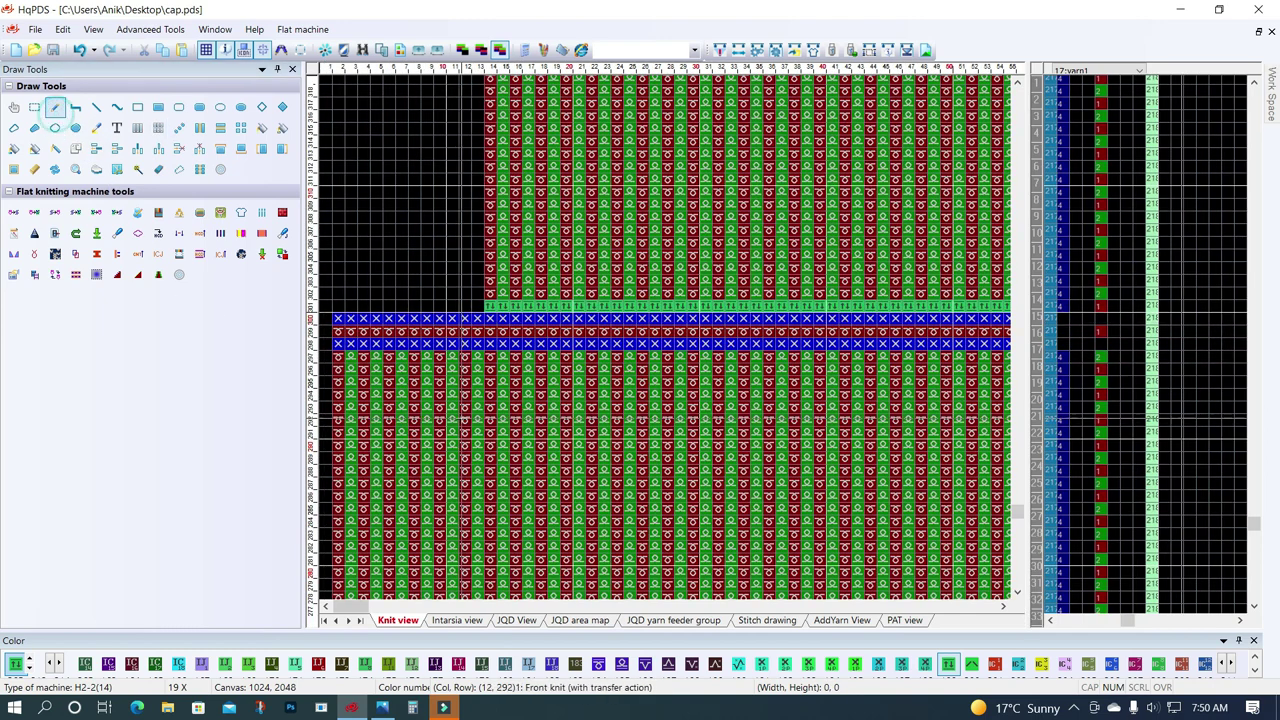
pyautogui.scroll(1, 432, 345)
pyautogui.scroll(1, 432, 345)
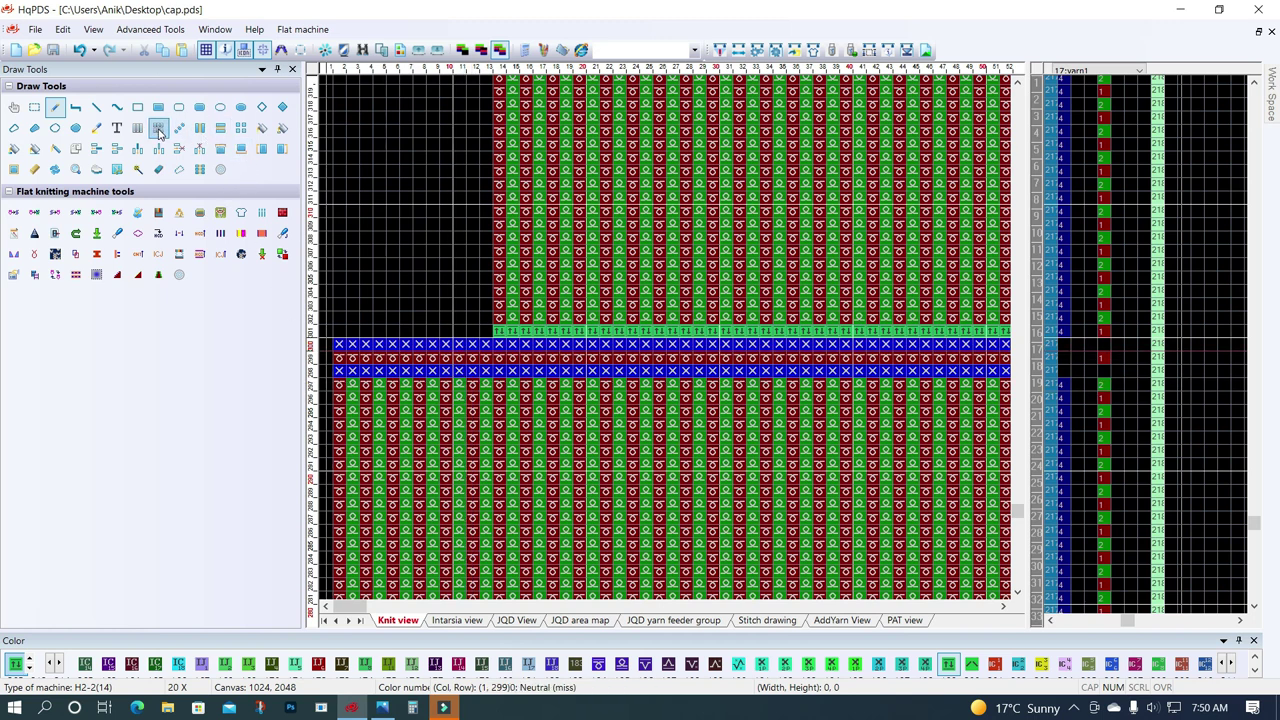
pyautogui.scroll(-1, 470, 360)
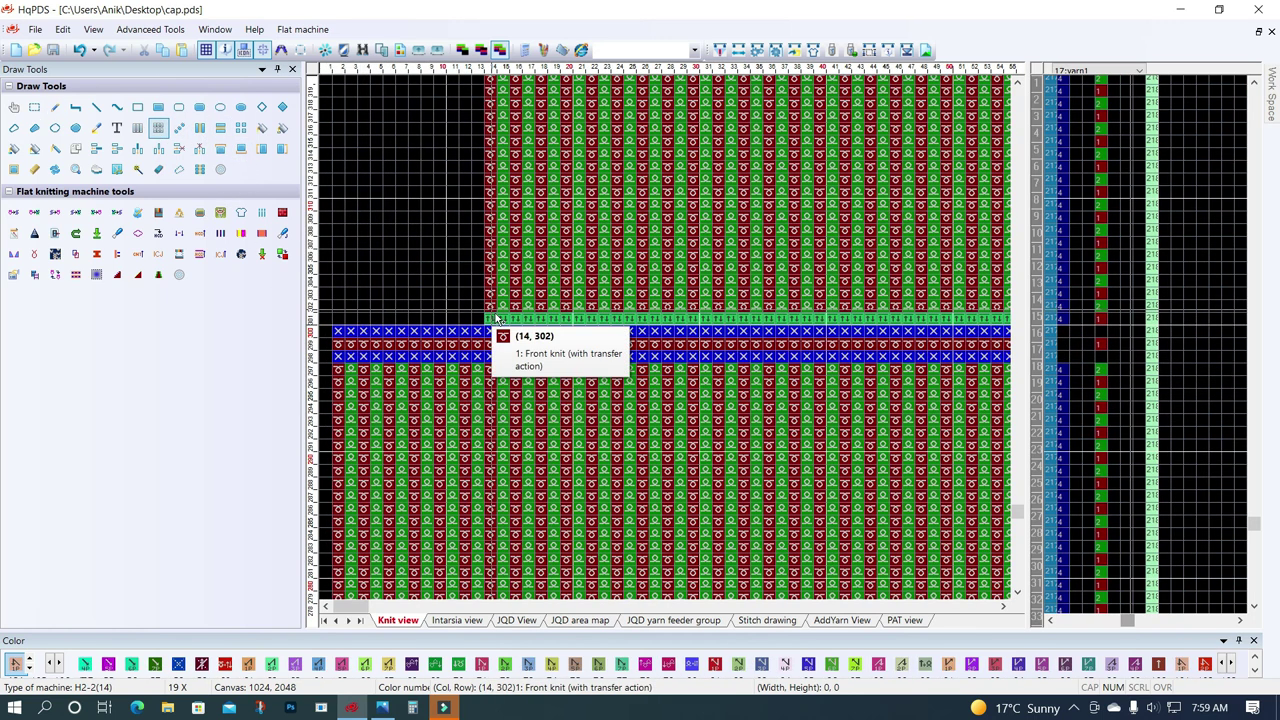
pyautogui.scroll(-1, 517, 347)
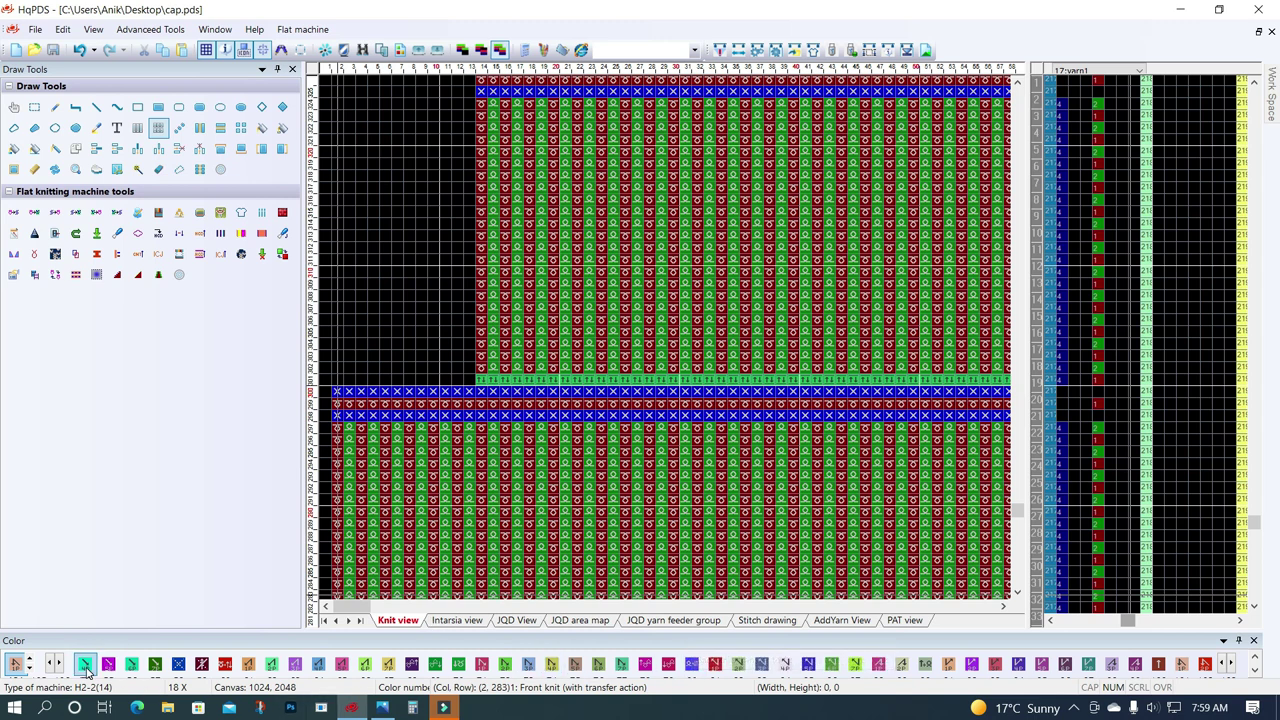
# Set stitch colour number 10 as the drawing colour.
pyautogui.doubleClick(86, 666)
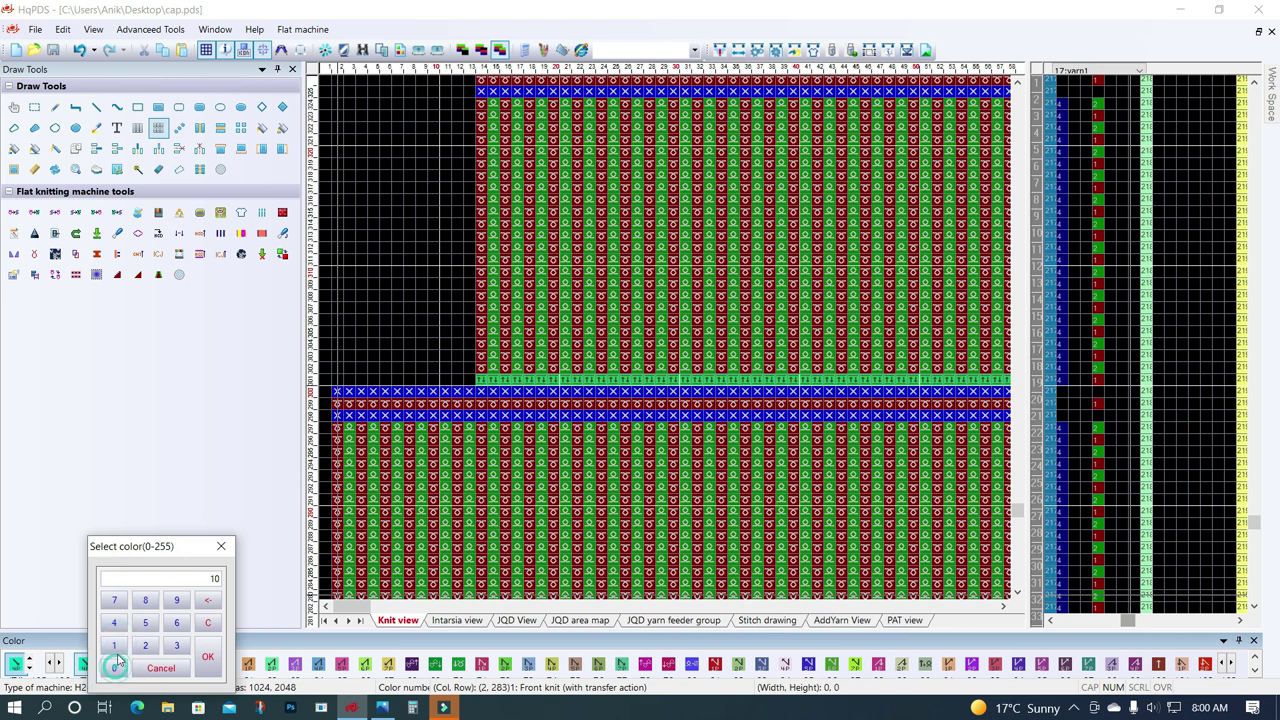
pyautogui.click(213, 660)
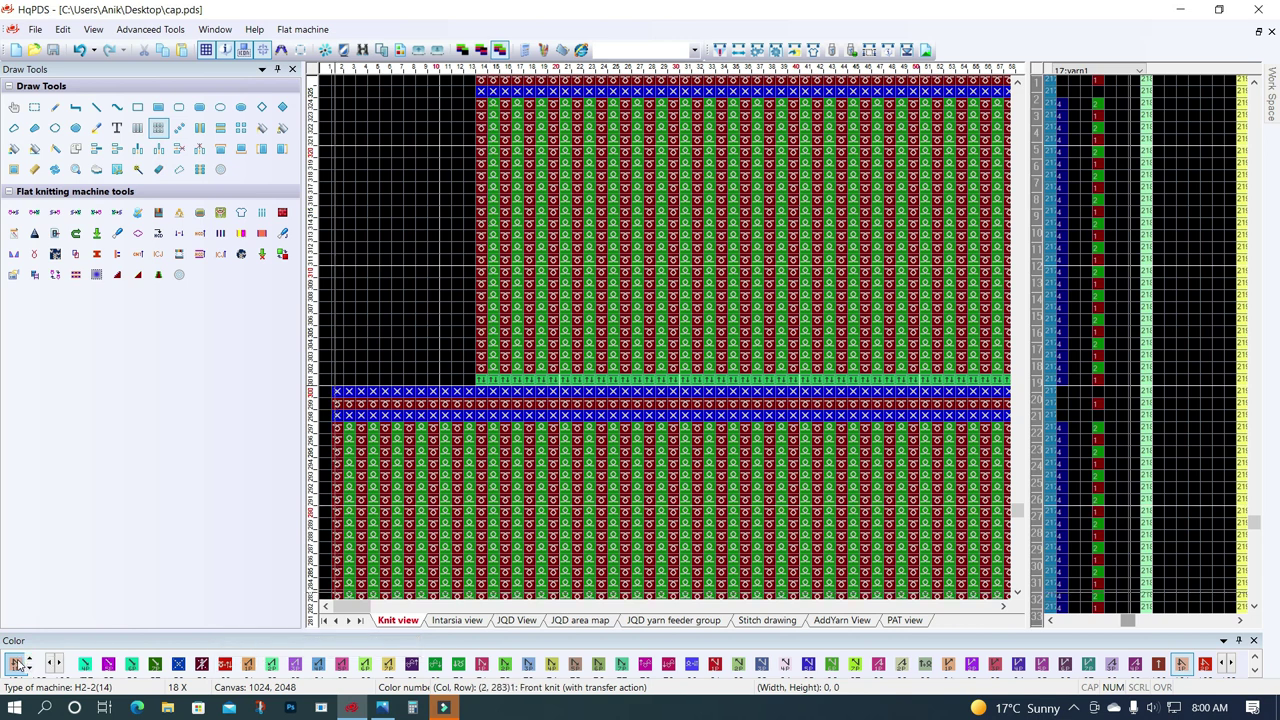
pyautogui.click(17, 665)
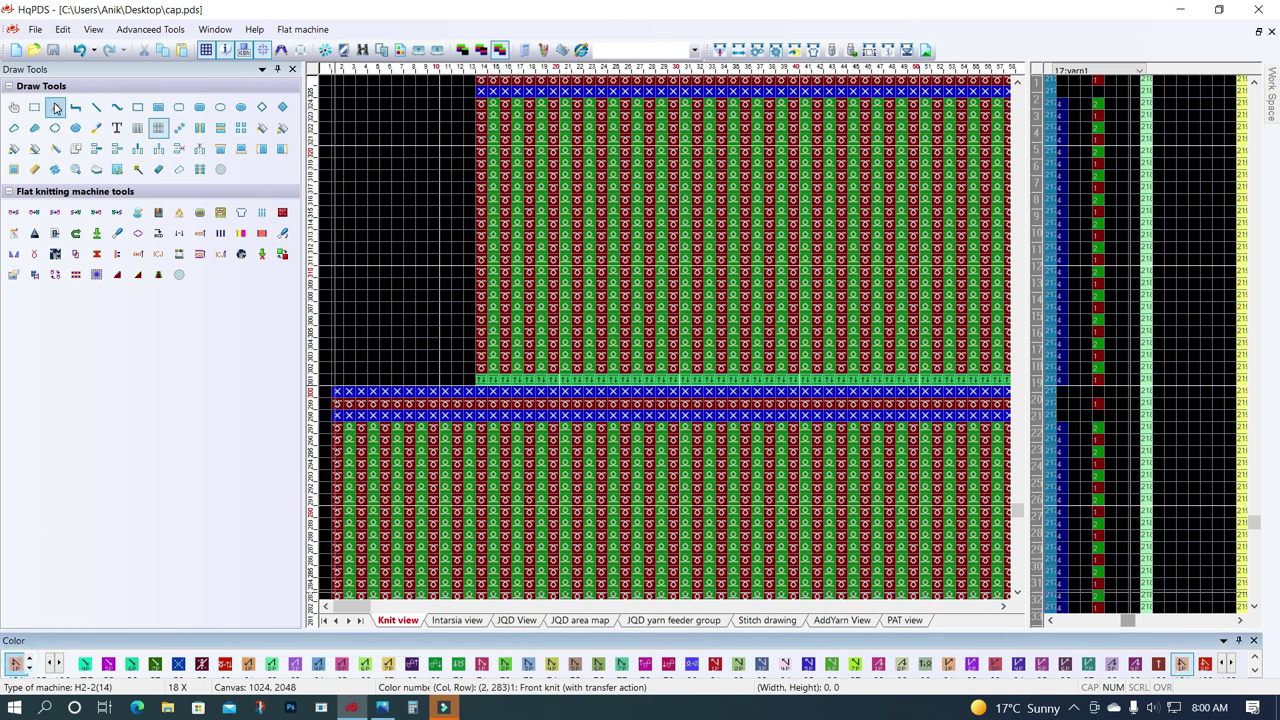
# Place a single light-coloured stitch near column 3 at the transfer band's left end.
pyautogui.click(57, 108)
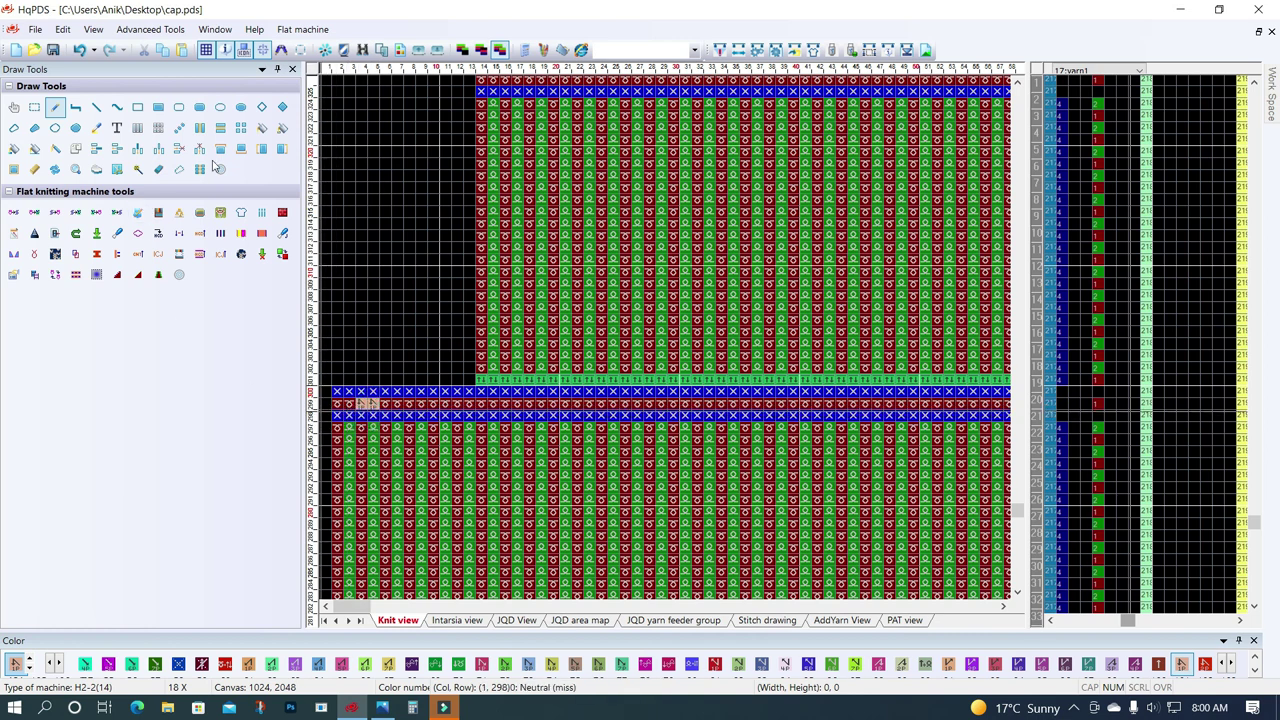
pyautogui.click(157, 128)
pyautogui.click(345, 402)
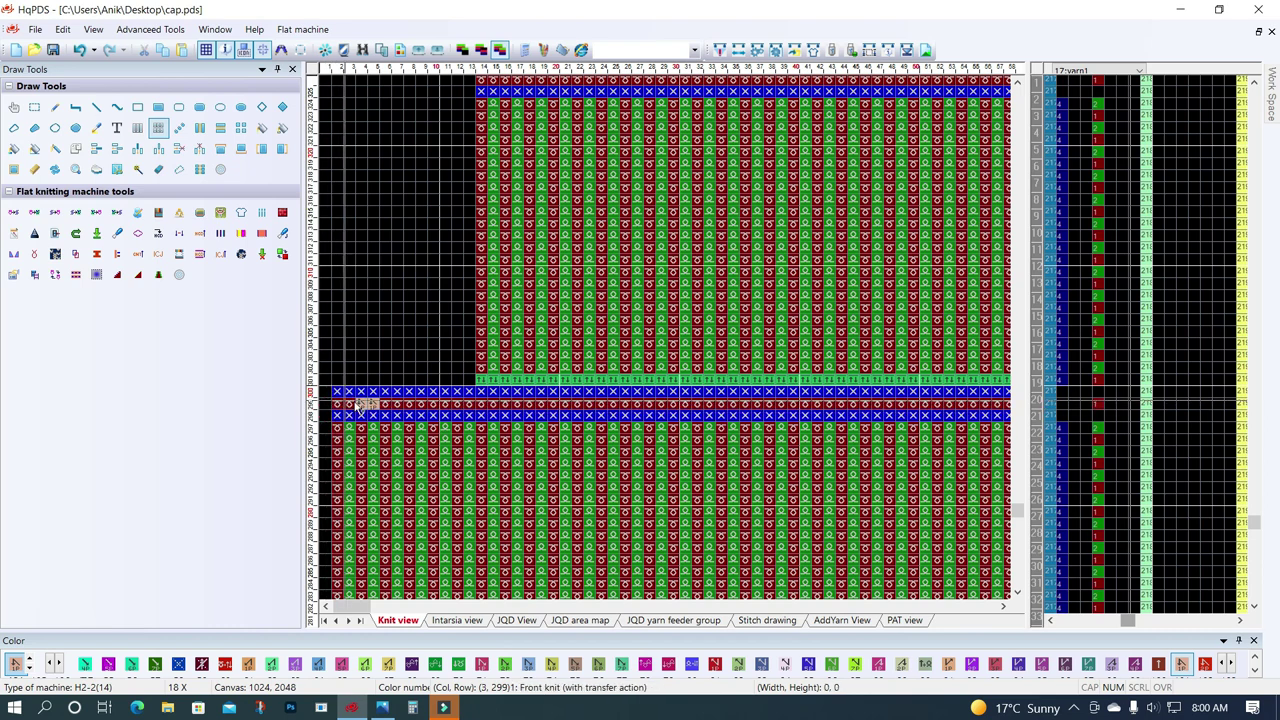
pyautogui.scroll(-2, 362, 404)
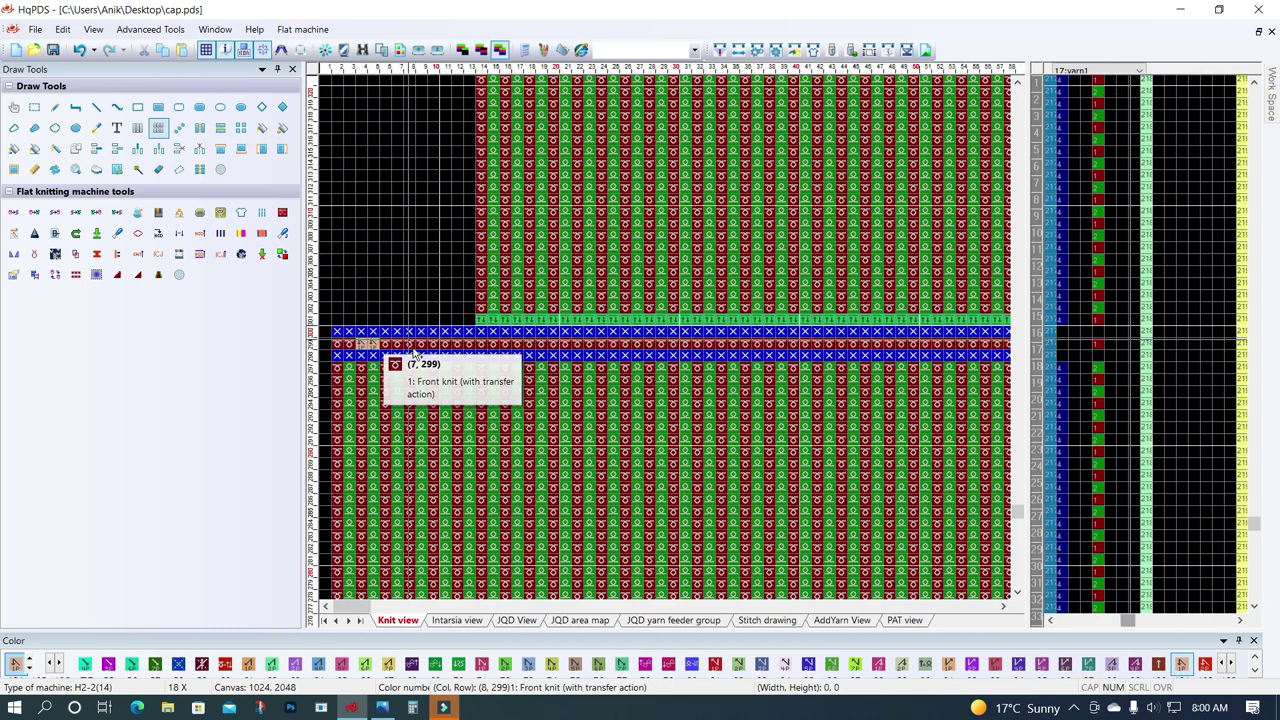
pyautogui.moveTo(412, 355); pyautogui.dragTo(441, 352)
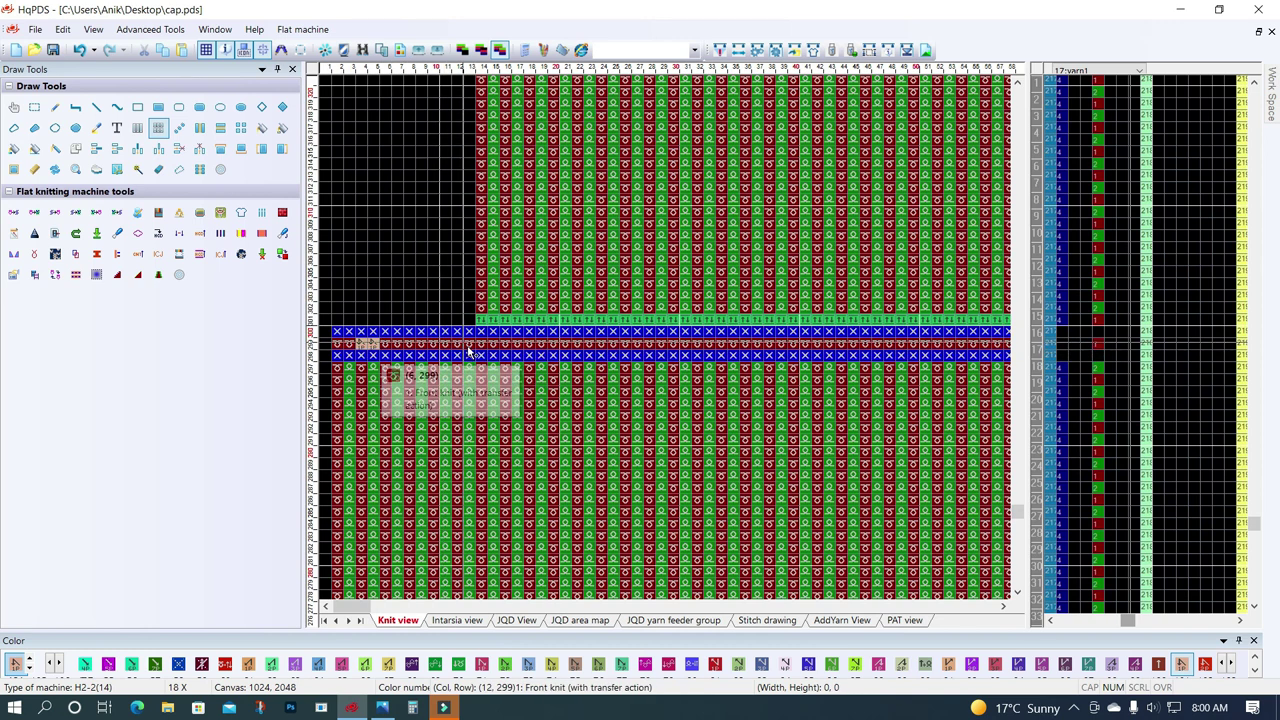
pyautogui.keyDown('ctrl'); pyautogui.scroll(-1, 533, 340); pyautogui.keyUp('ctrl')
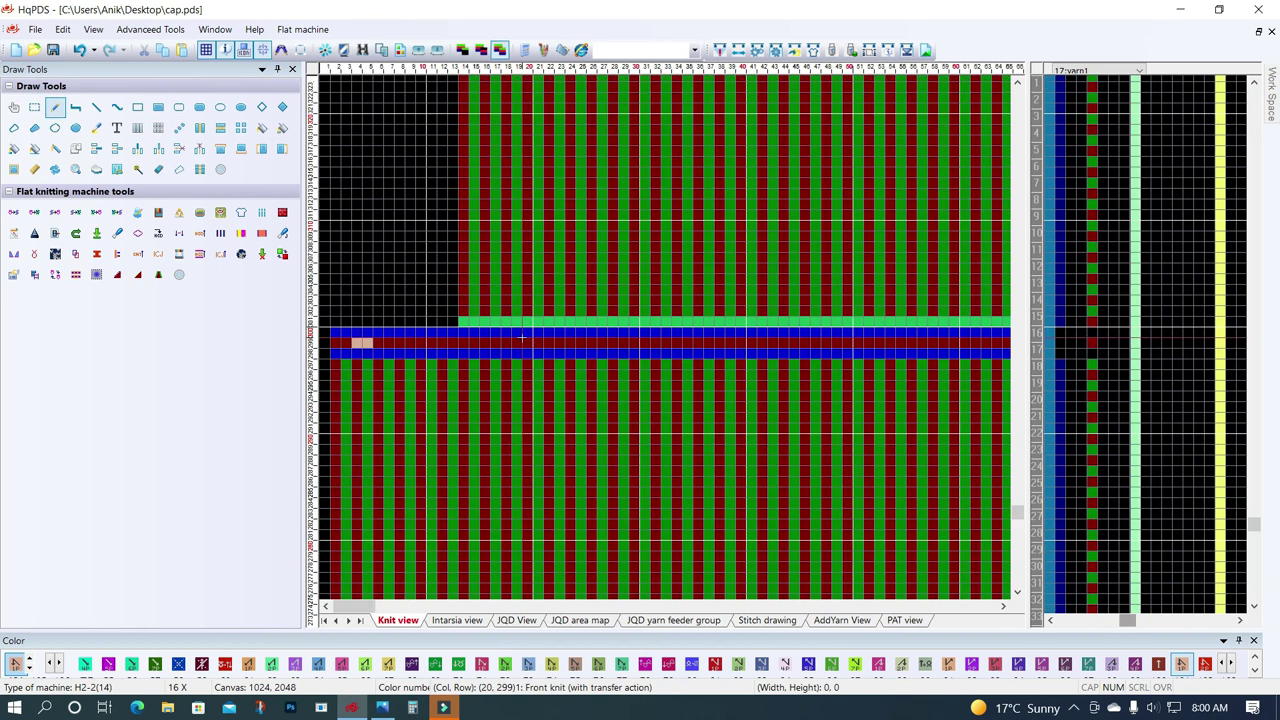
# Zoom to the transfer band and choose the front-knit-with-transfer stitch code as the drawing colour.
pyautogui.keyDown('ctrl'); pyautogui.scroll(-1, 567, 332); pyautogui.keyUp('ctrl')
pyautogui.keyDown('ctrl'); pyautogui.scroll(-2, 590, 335); pyautogui.keyUp('ctrl')
pyautogui.keyDown('ctrl'); pyautogui.scroll(-2, 615, 338); pyautogui.keyUp('ctrl')
pyautogui.keyDown('ctrl'); pyautogui.scroll(-2, 640, 342); pyautogui.keyUp('ctrl')
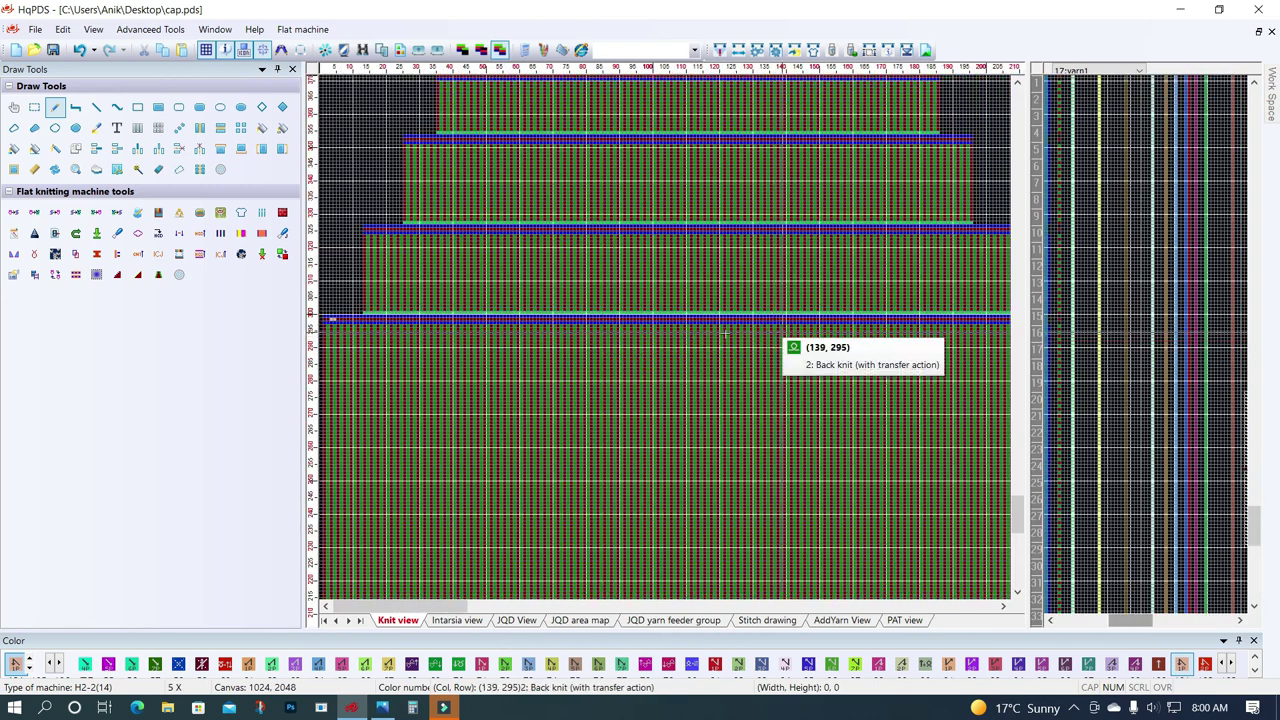
pyautogui.keyDown('ctrl'); pyautogui.scroll(1, 908, 315); pyautogui.keyUp('ctrl')
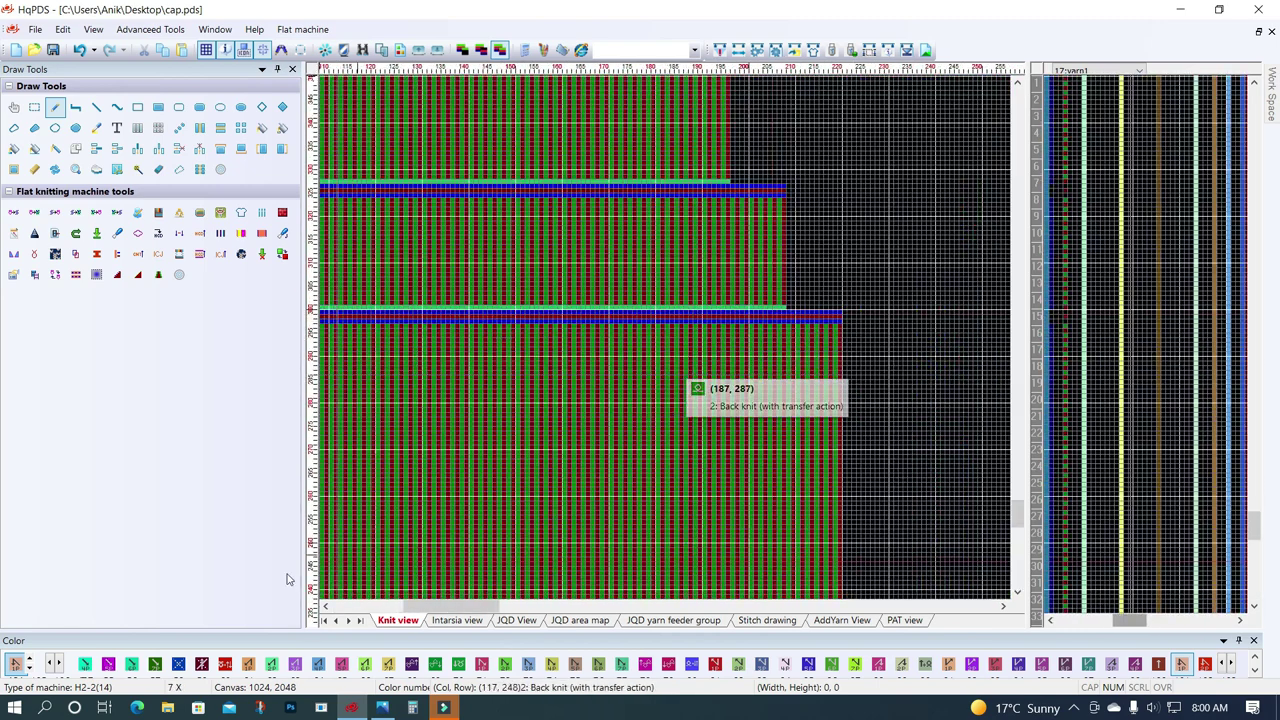
pyautogui.doubleClick(108, 664)
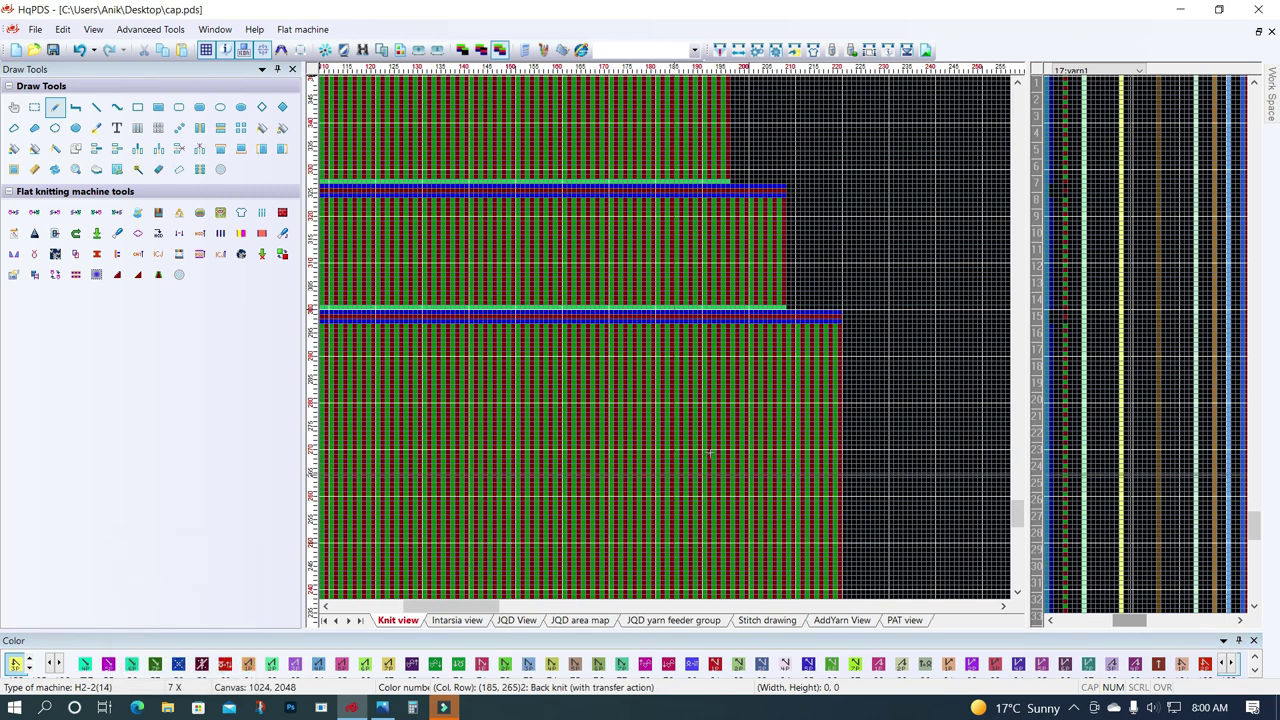
# Mark the band cells at column 219 and draw the 211-stitch front-knit line along row 299.
pyautogui.keyDown('ctrl'); pyautogui.scroll(1, 666, 337); pyautogui.keyUp('ctrl')
pyautogui.keyDown('ctrl'); pyautogui.scroll(1, 675, 330); pyautogui.keyUp('ctrl')
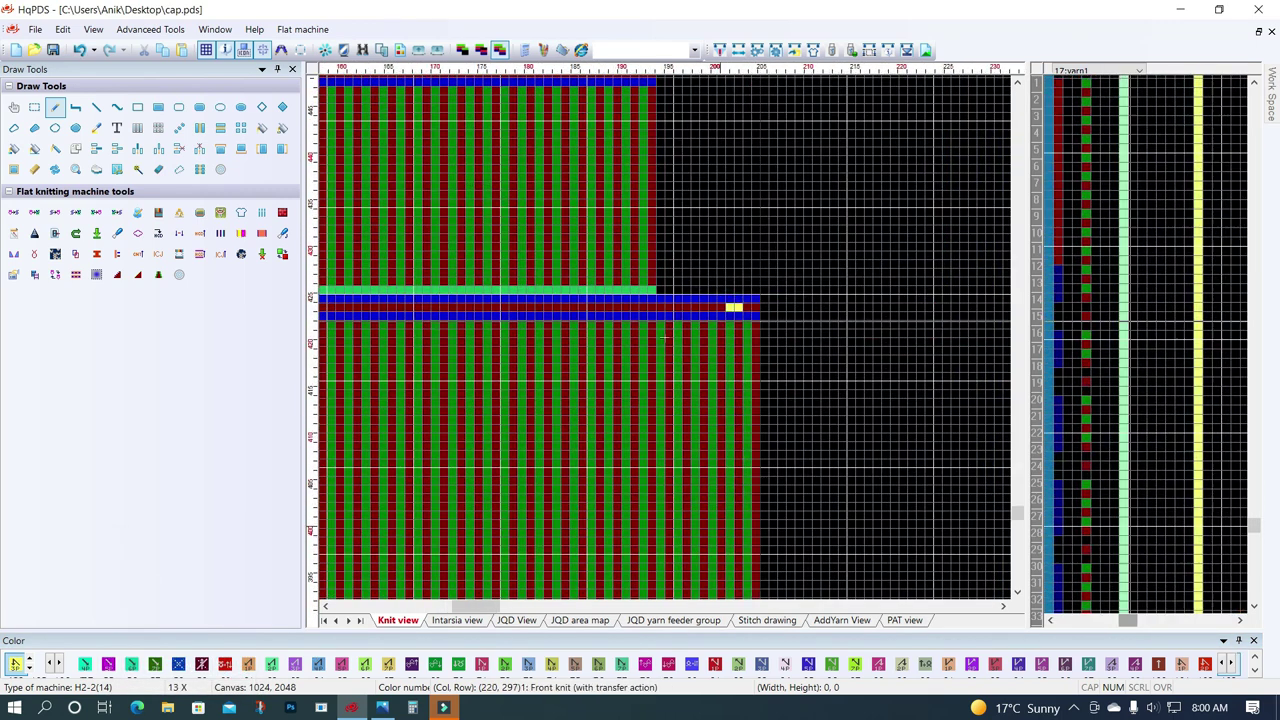
pyautogui.keyDown('ctrl'); pyautogui.scroll(1, 700, 330); pyautogui.keyUp('ctrl')
pyautogui.keyDown('ctrl'); pyautogui.scroll(1, 558, 358); pyautogui.keyUp('ctrl')
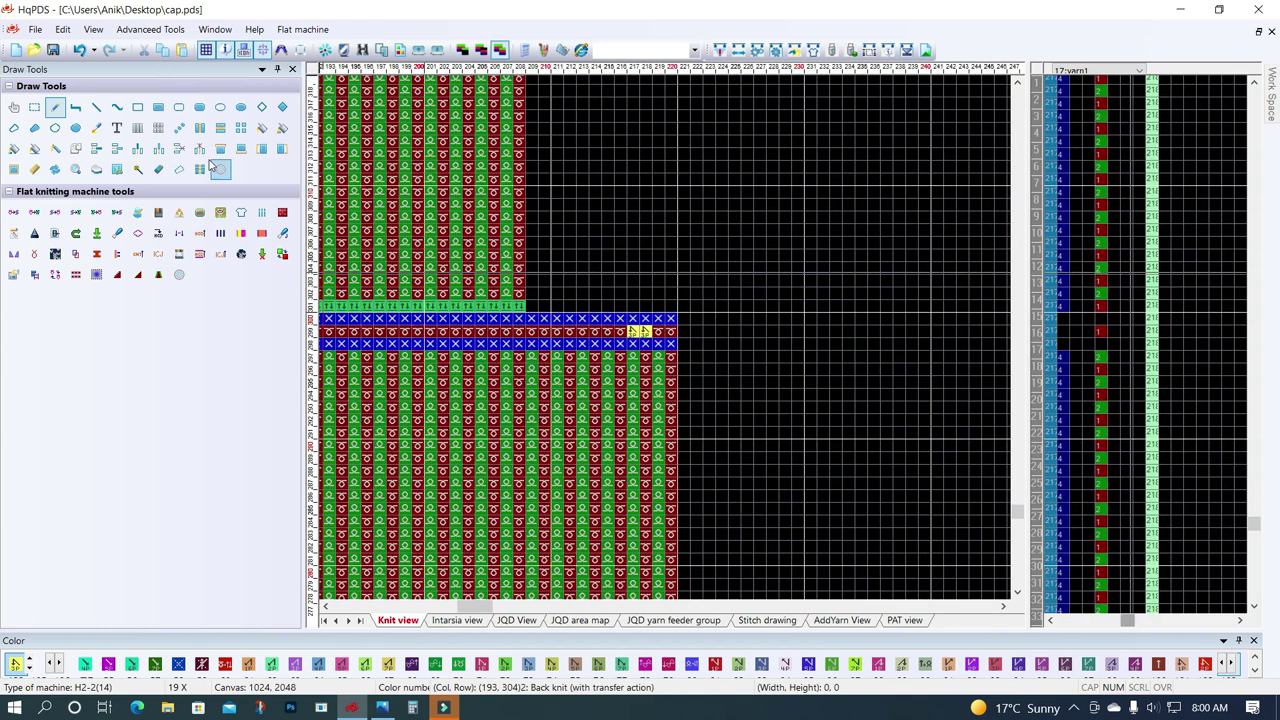
pyautogui.click(157, 129)
pyautogui.moveTo(664, 336); pyautogui.dragTo(668, 370)
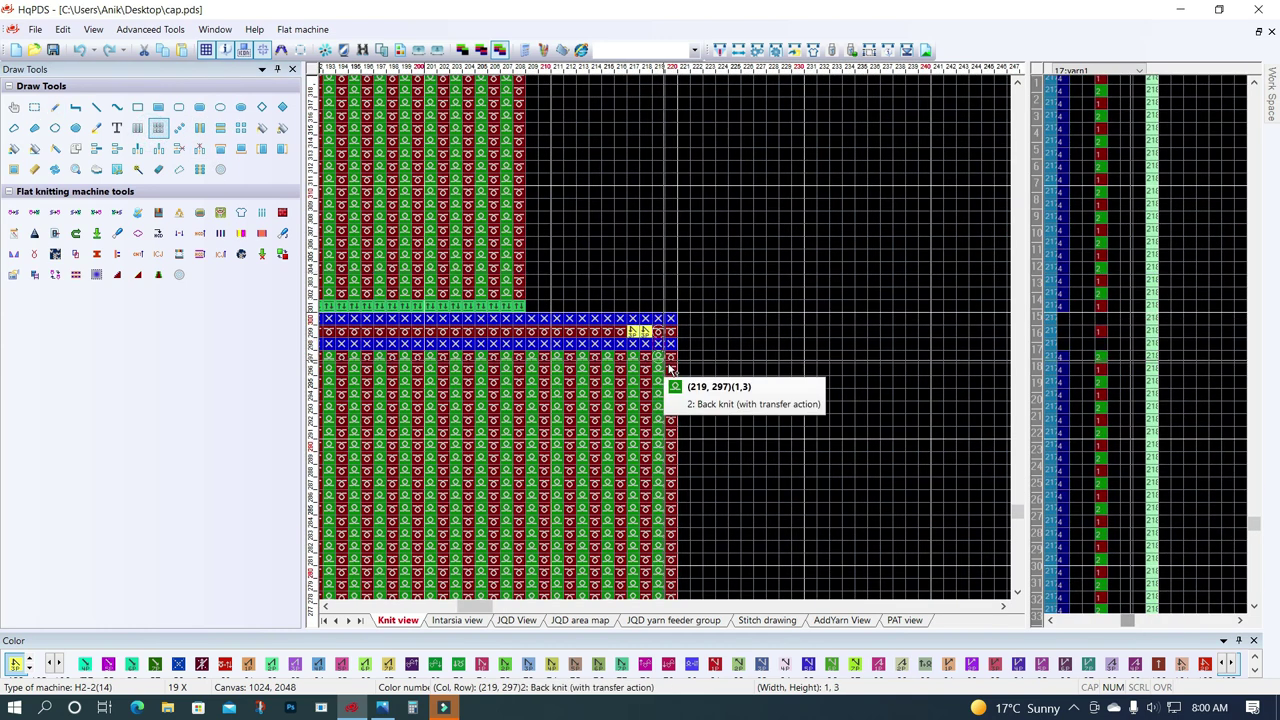
pyautogui.click(618, 333)
pyautogui.moveTo(622, 340)
pyautogui.mouseDown()
pyautogui.moveTo(591, 348)
pyautogui.moveTo(387, 318)
pyautogui.mouseUp()
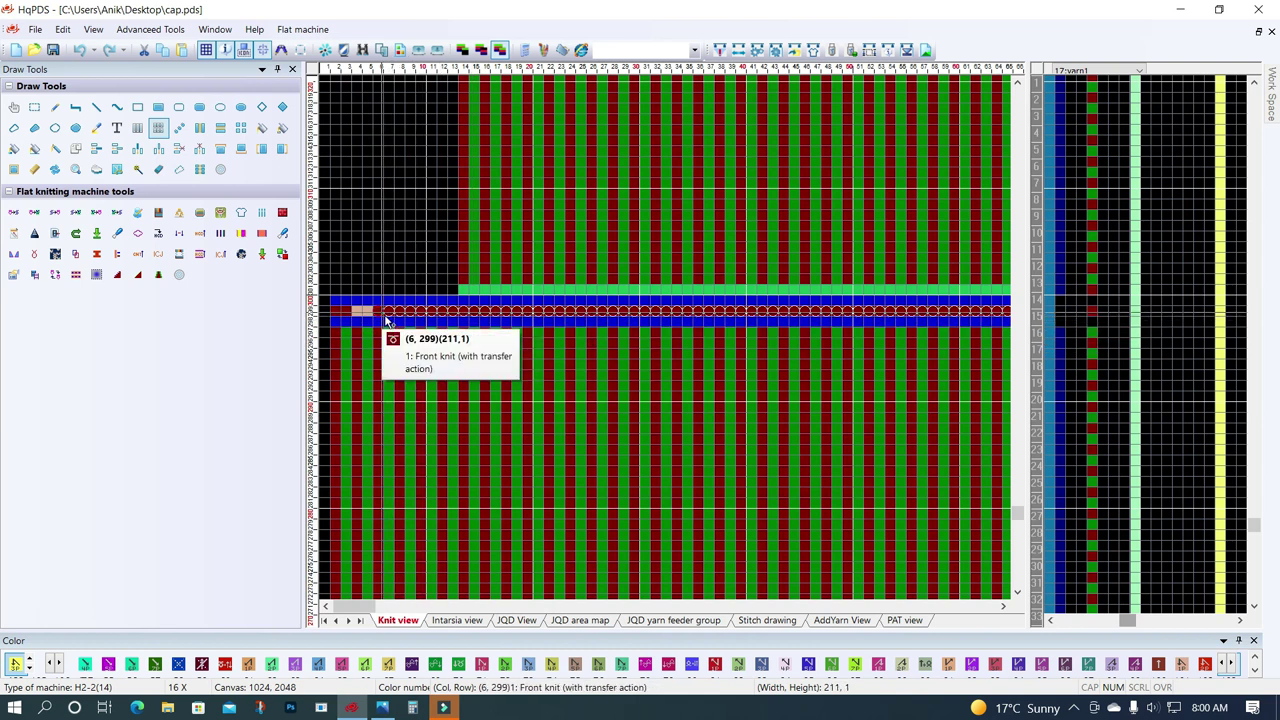
# Complete the front-knit line along transfer row 299.
pyautogui.moveTo(387, 318); pyautogui.dragTo(407, 344)
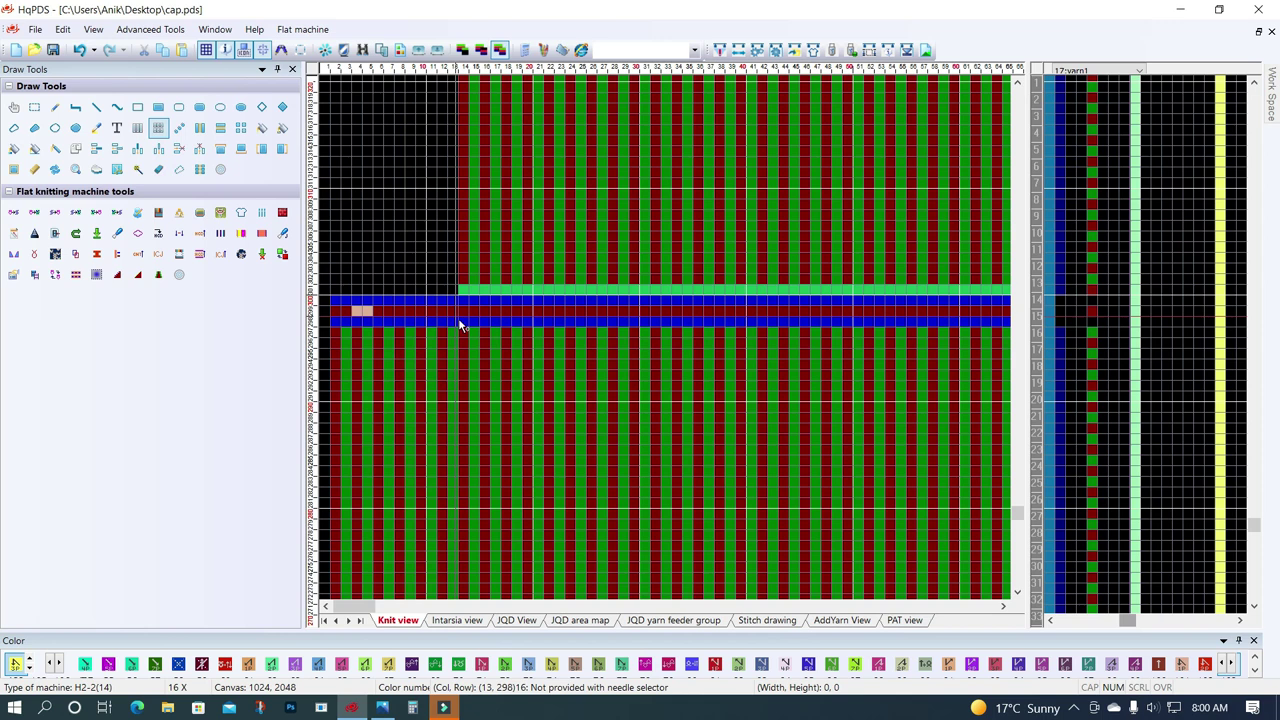
pyautogui.scroll(1, 461, 325)
pyautogui.scroll(1, 471, 345)
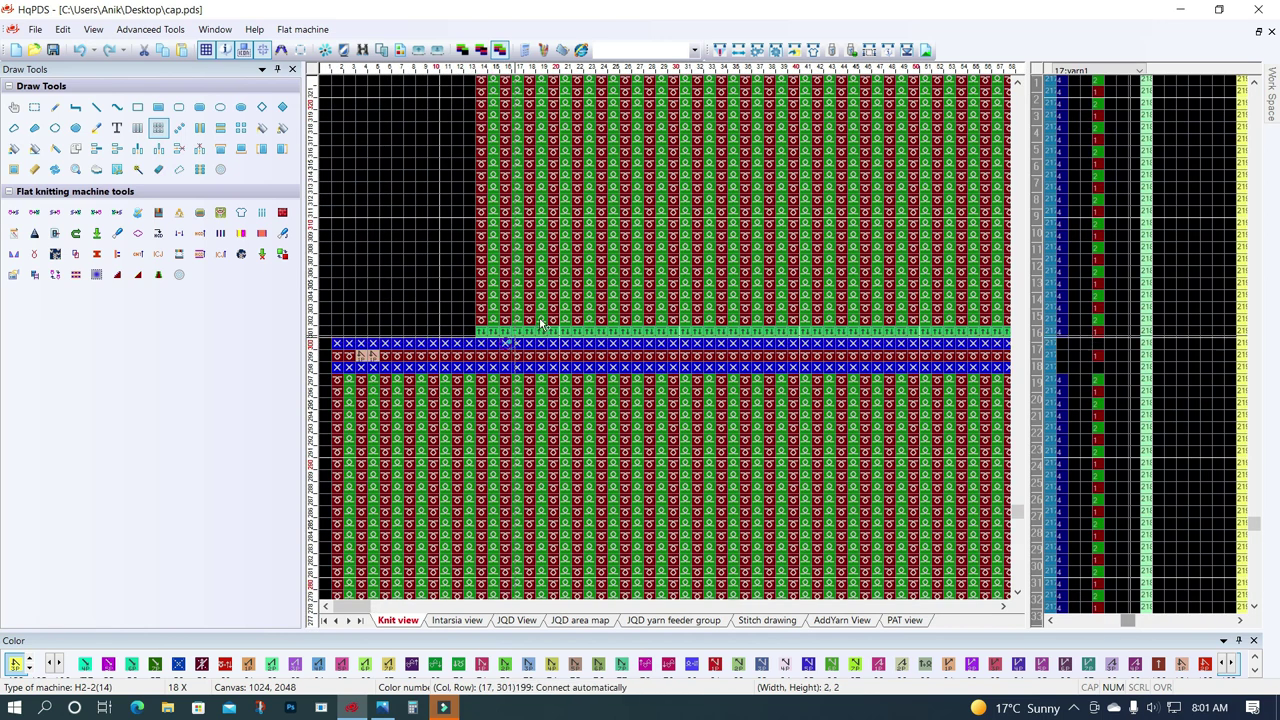
# Switch to the Pencil with colour 102 as the drawing stitch.
pyautogui.click(56, 110)
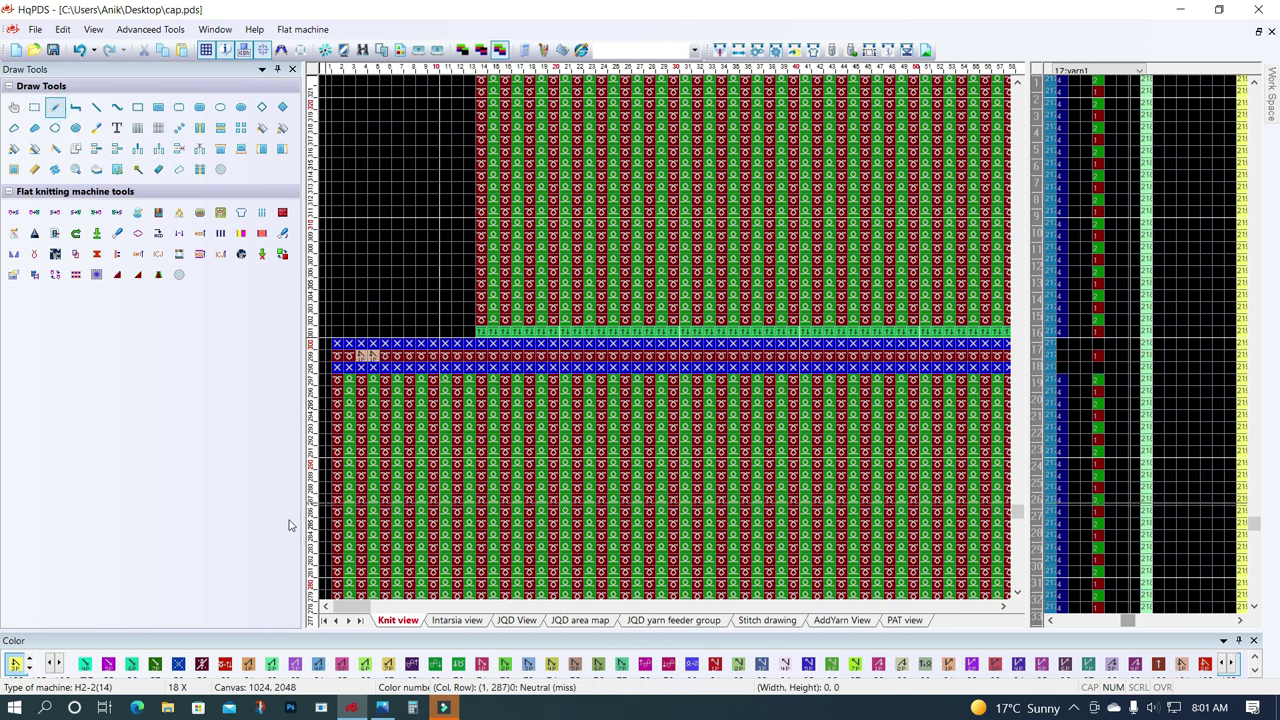
pyautogui.doubleClick(132, 664)
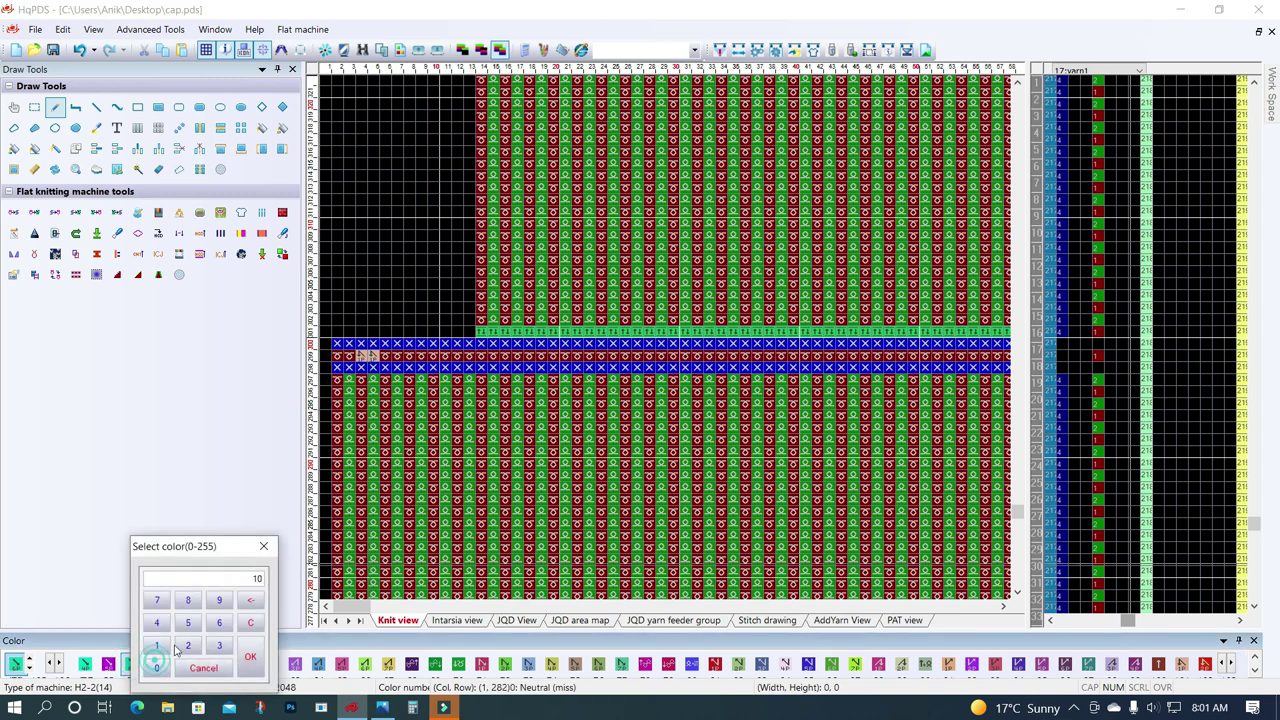
pyautogui.click(251, 660)
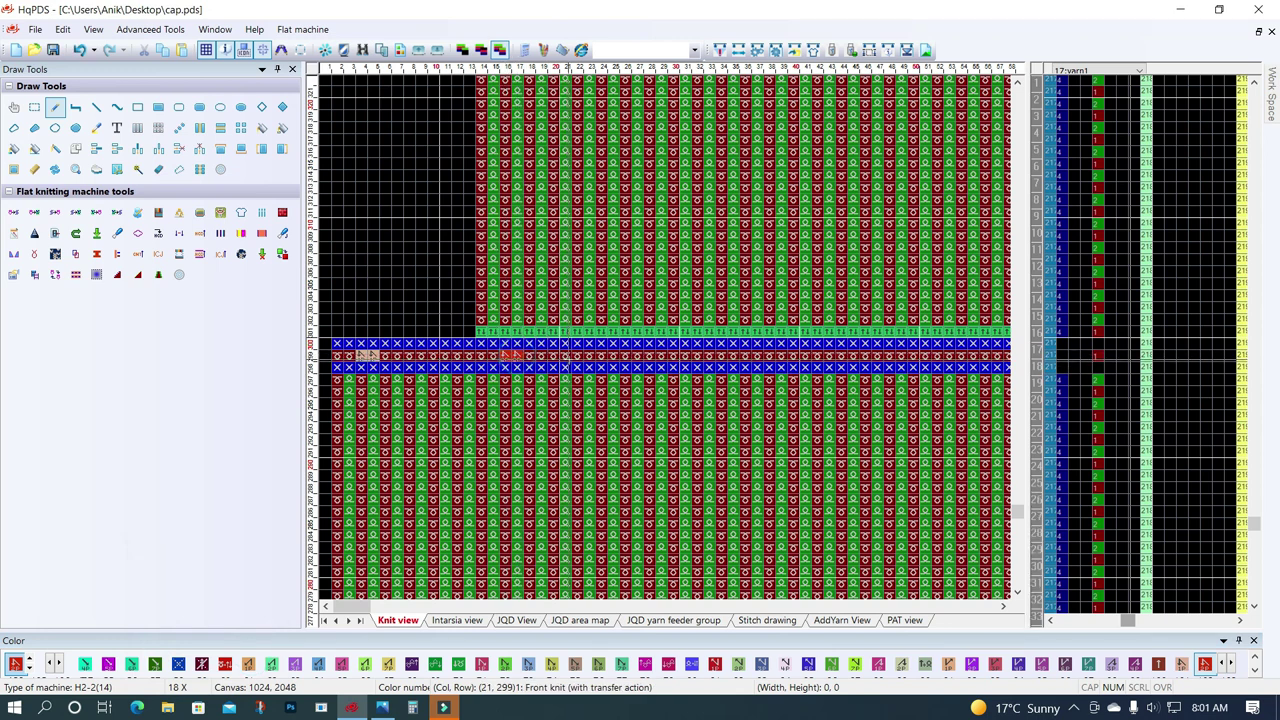
pyautogui.keyDown('ctrl'); pyautogui.scroll(-1, 565, 358); pyautogui.keyUp('ctrl')
# Select the three-row transfer band across the step.
pyautogui.click(160, 131)
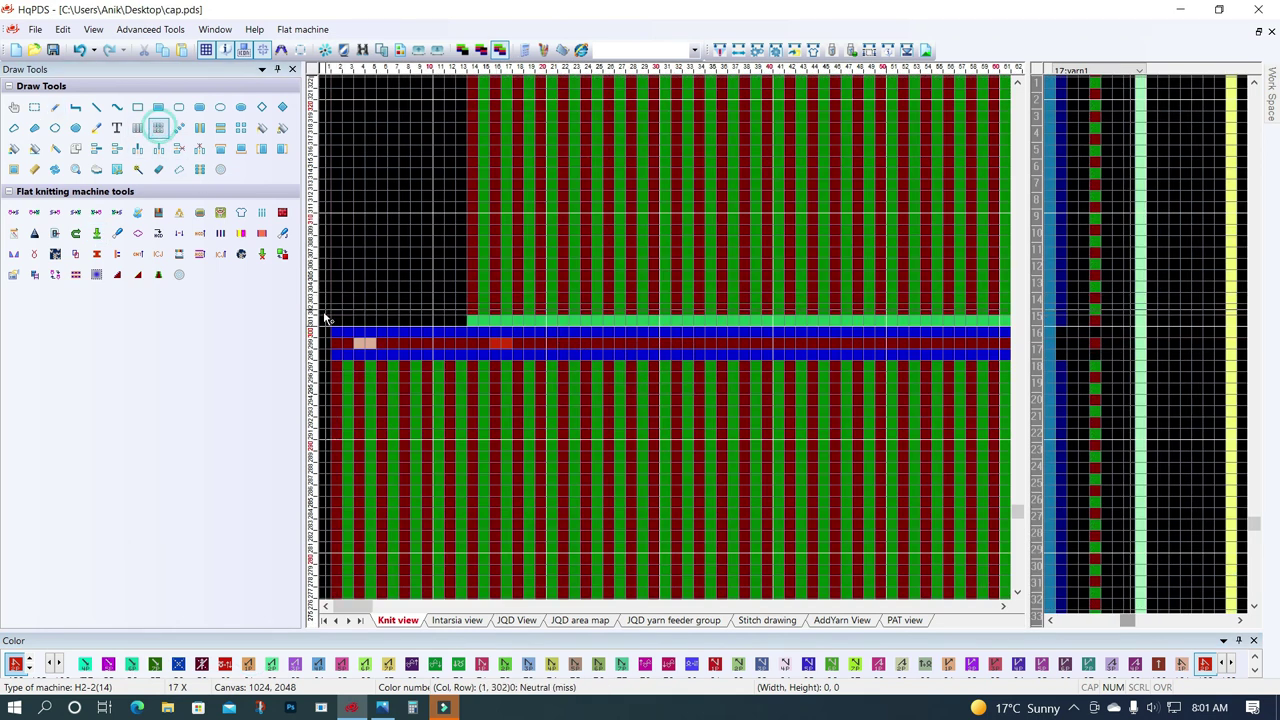
pyautogui.moveTo(338, 344)
pyautogui.mouseDown()
pyautogui.moveTo(673, 350)
pyautogui.moveTo(677, 334)
pyautogui.moveTo(908, 325)
pyautogui.moveTo(665, 343)
pyautogui.moveTo(789, 317)
pyautogui.mouseUp()
pyautogui.keyDown('ctrl'); pyautogui.scroll(-2, 871, 414); pyautogui.keyUp('ctrl')
pyautogui.keyDown('ctrl'); pyautogui.scroll(-2, 665, 343); pyautogui.keyUp('ctrl')
pyautogui.keyDown('ctrl'); pyautogui.scroll(-2, 789, 317); pyautogui.keyUp('ctrl')
pyautogui.keyDown('ctrl'); pyautogui.scroll(1, 620, 357); pyautogui.keyUp('ctrl')
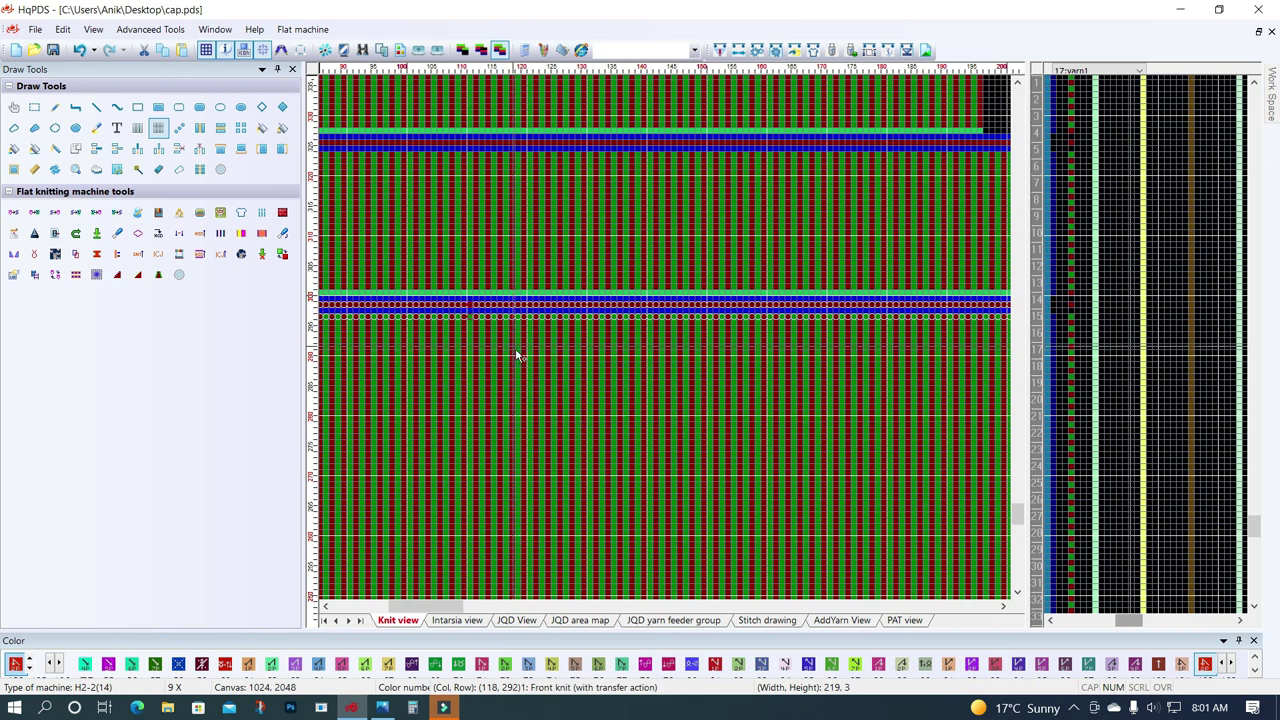
pyautogui.keyDown('ctrl'); pyautogui.scroll(2, 669, 346); pyautogui.keyUp('ctrl')
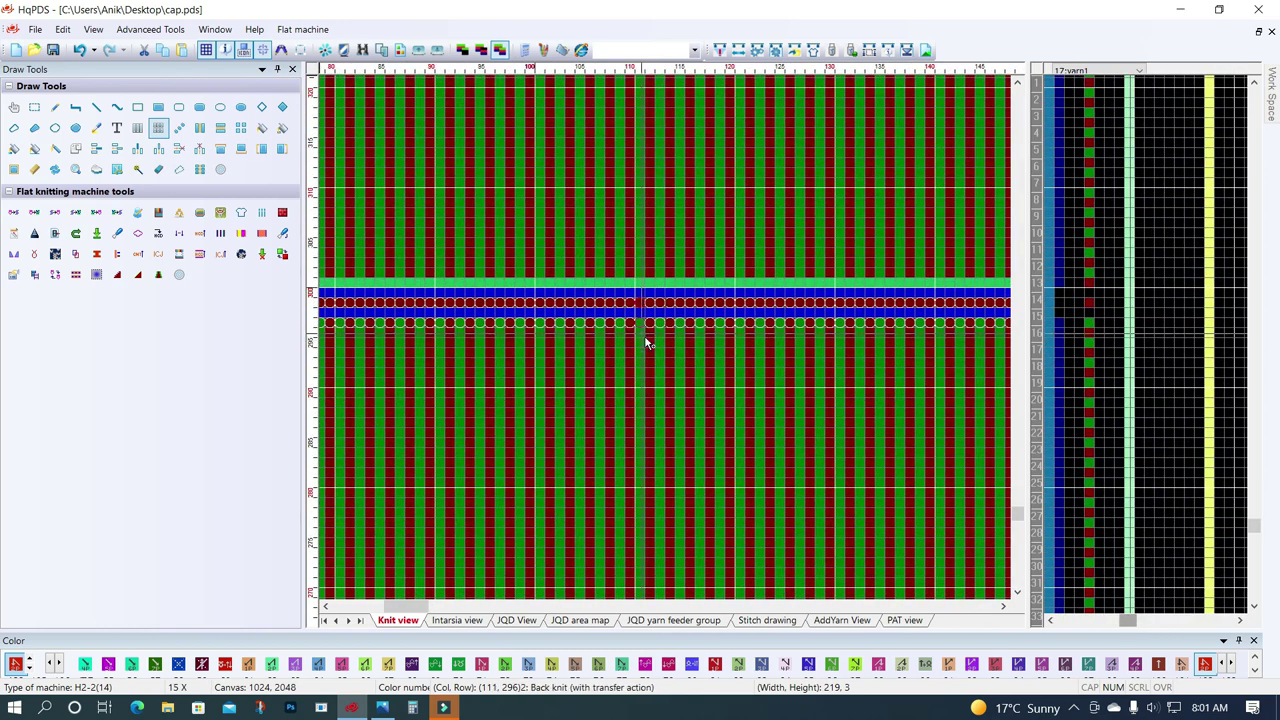
pyautogui.moveTo(645, 326); pyautogui.dragTo(645, 323)
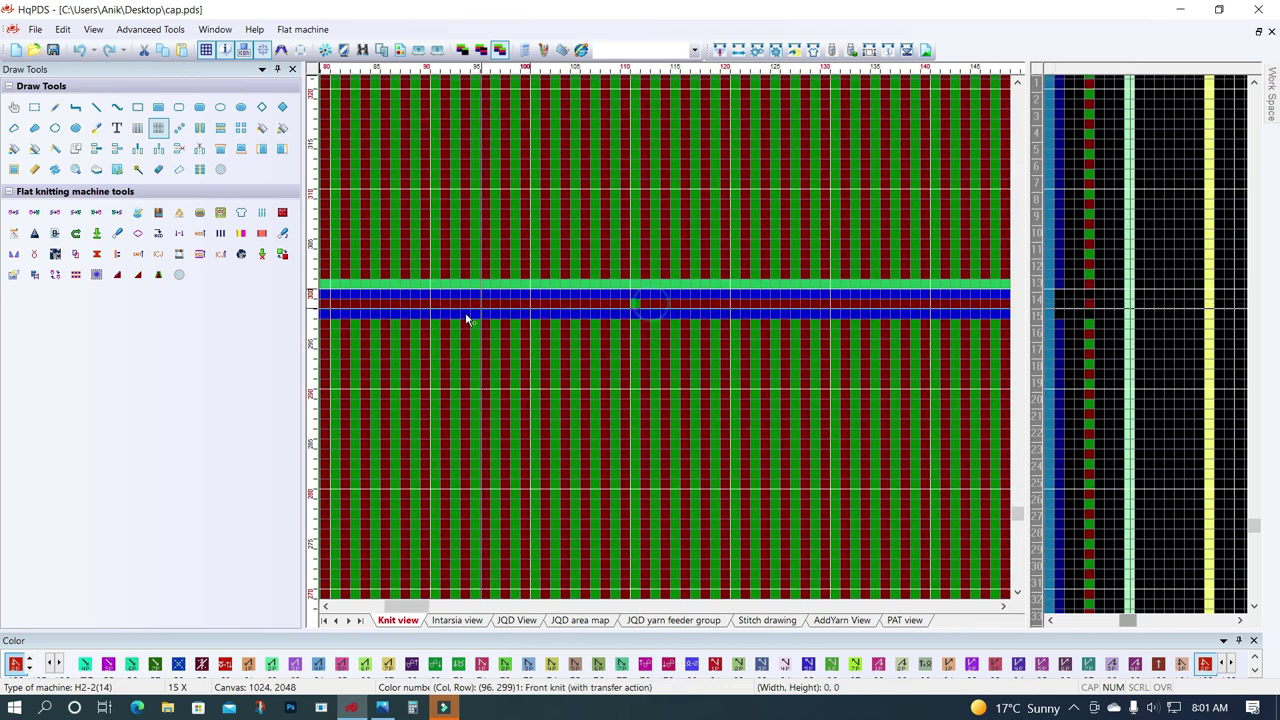
# Repeat the light and colour-102 transfer stitch pair at regular intervals along row 299.
pyautogui.keyDown('ctrl'); pyautogui.scroll(-1, 466, 320); pyautogui.keyUp('ctrl')
pyautogui.keyDown('ctrl'); pyautogui.scroll(-1, 501, 337); pyautogui.keyUp('ctrl')
pyautogui.moveTo(503, 337); pyautogui.dragTo(543, 300)
pyautogui.keyDown('ctrl'); pyautogui.scroll(-1, 570, 325); pyautogui.keyUp('ctrl')
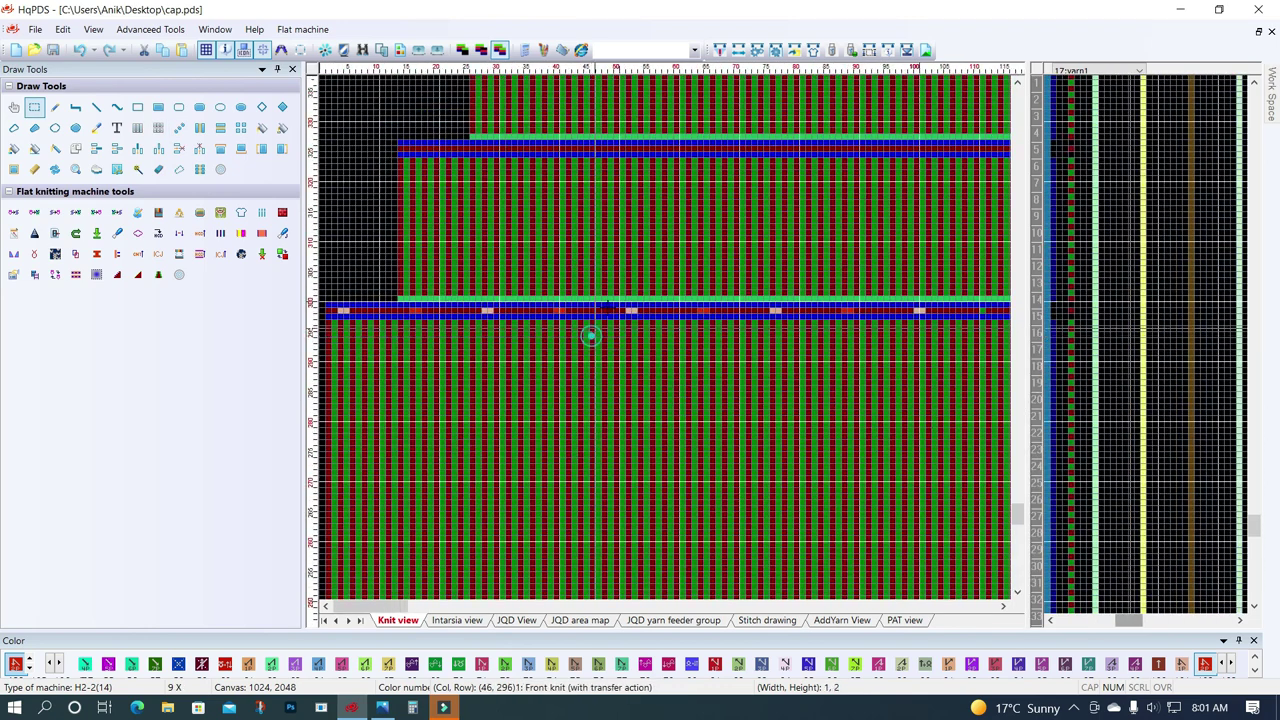
pyautogui.keyDown('ctrl'); pyautogui.scroll(1, 453, 325); pyautogui.keyUp('ctrl')
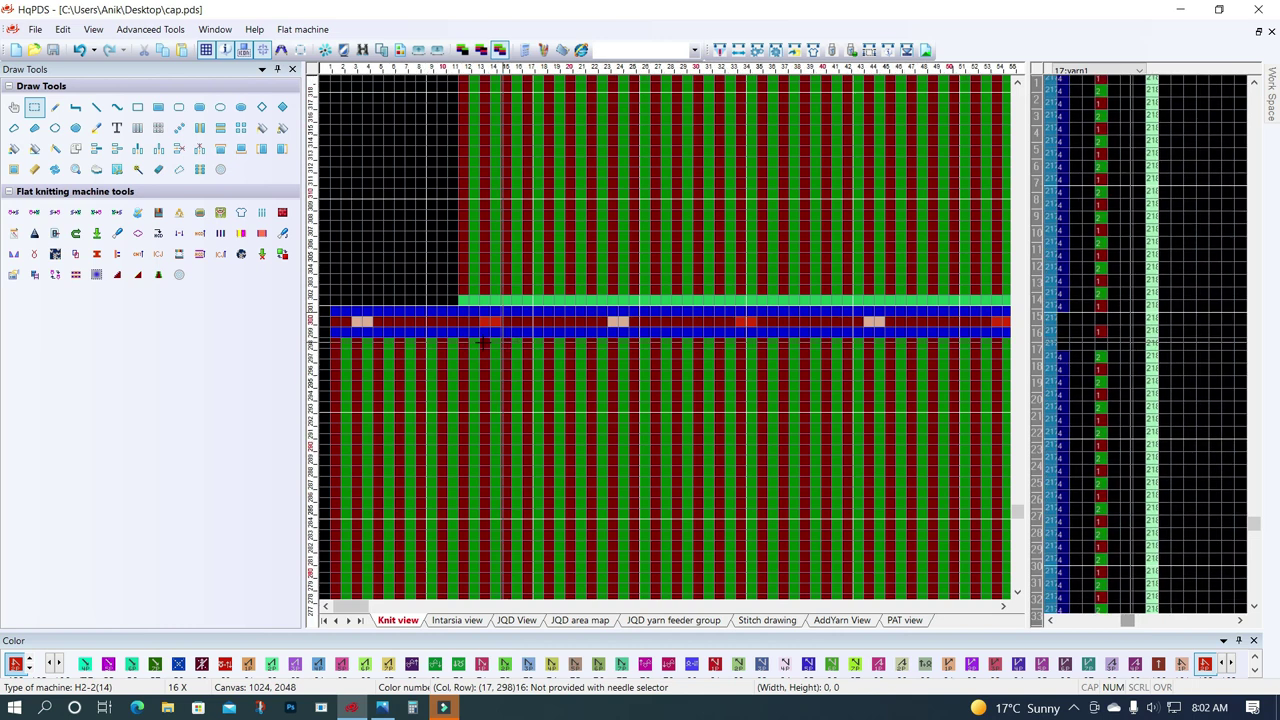
# Redraw the stitch line across columns 4–15 at row 299's left end.
pyautogui.keyDown('ctrl'); pyautogui.scroll(2, 483, 340); pyautogui.keyUp('ctrl')
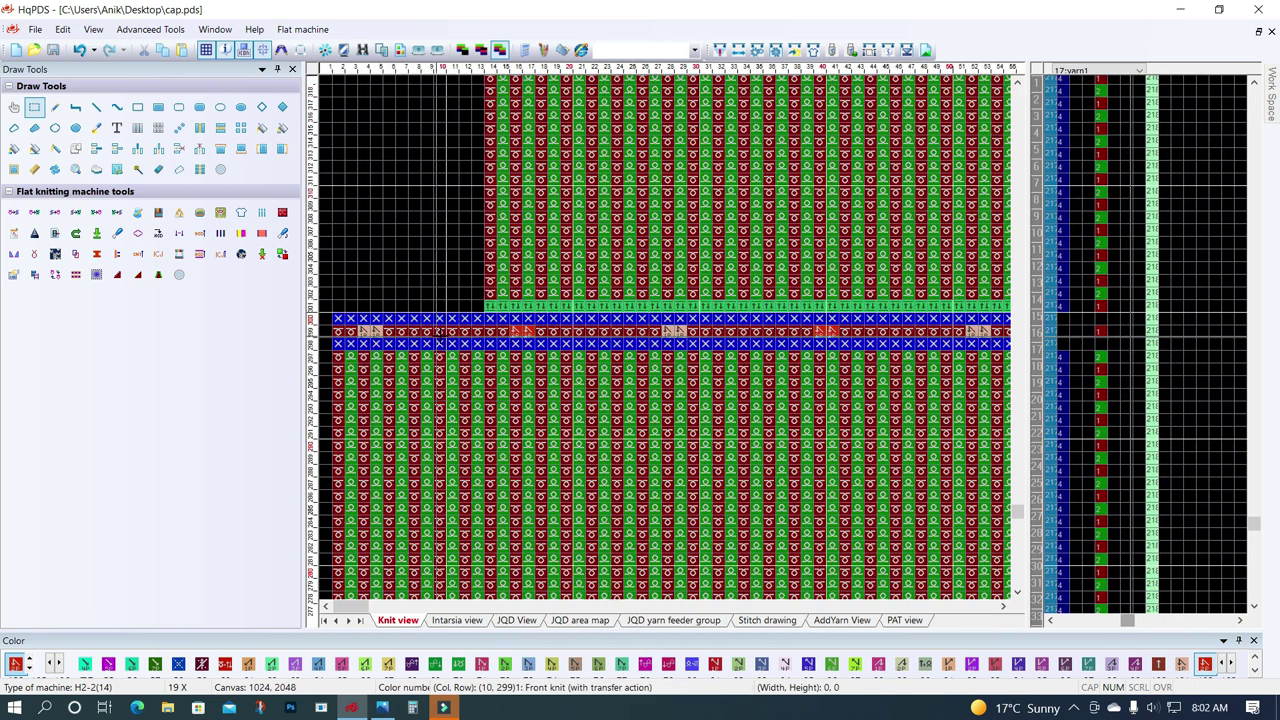
pyautogui.moveTo(430, 331)
pyautogui.mouseDown()
pyautogui.moveTo(393, 331)
pyautogui.moveTo(505, 331)
pyautogui.mouseUp()
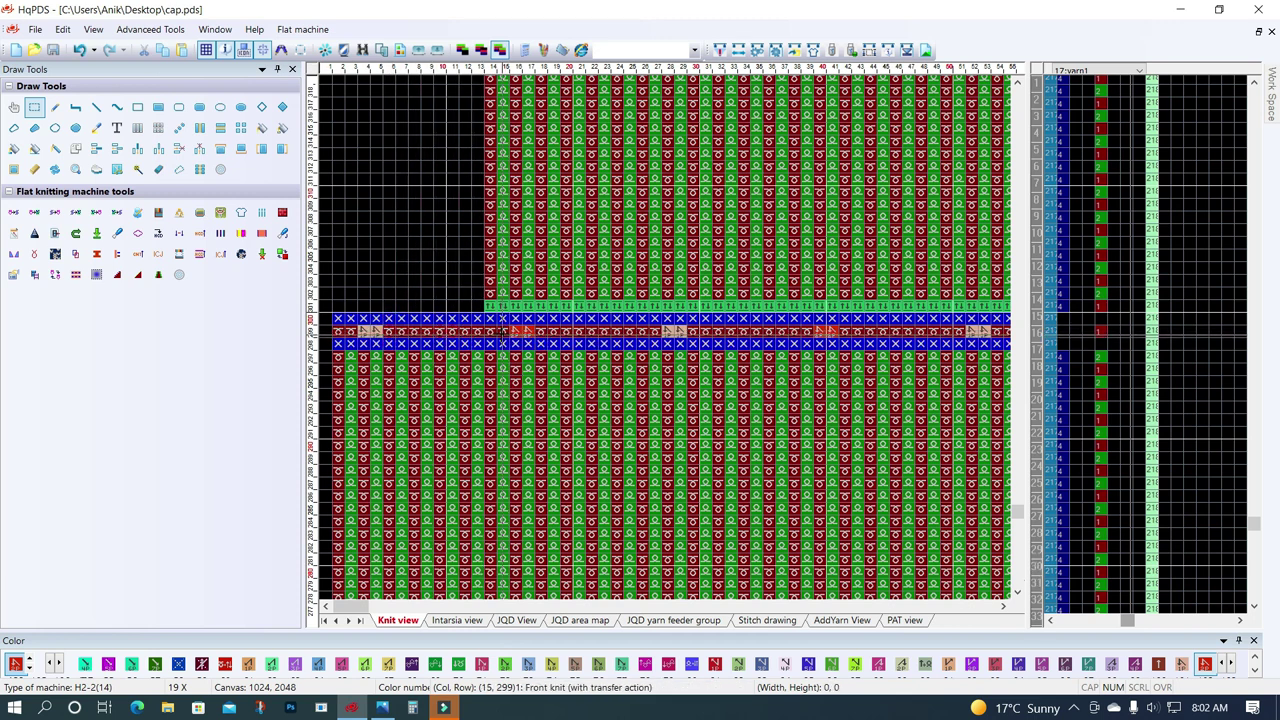
pyautogui.moveTo(500, 335); pyautogui.dragTo(497, 331)
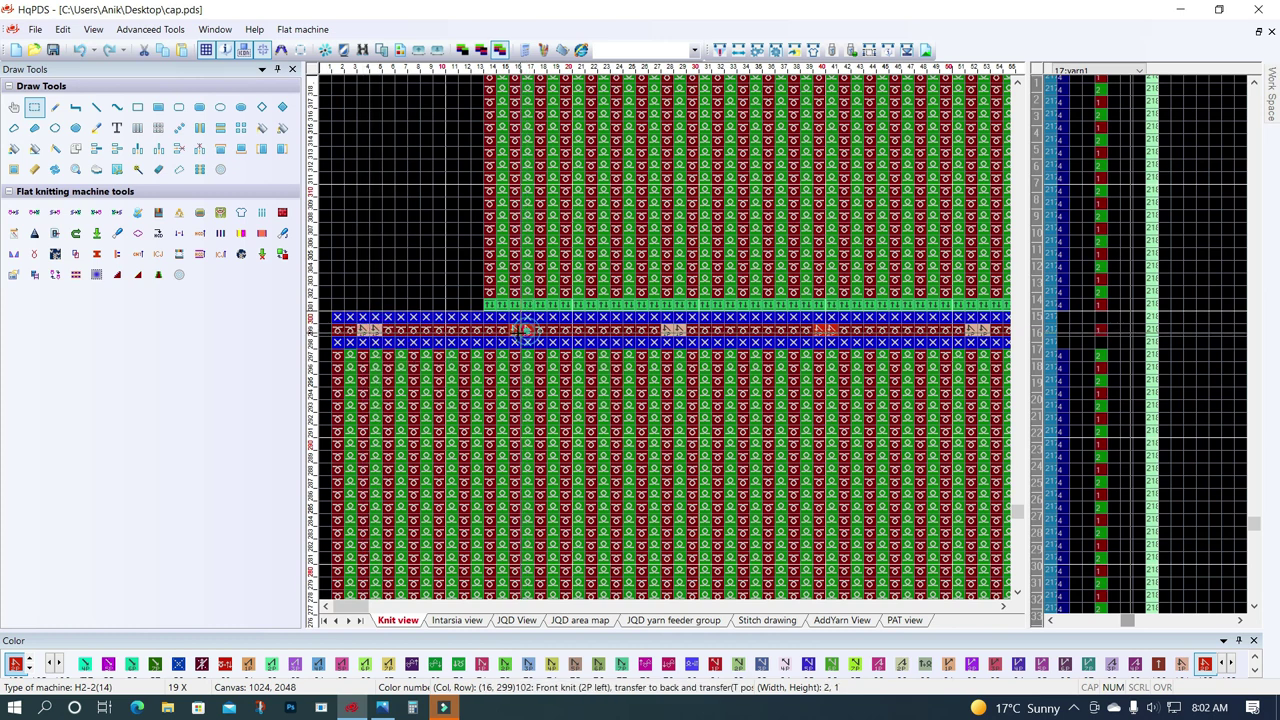
# Mark columns 5–6 of rows 299–300, extend the marks along row 299, then mark column 111.
pyautogui.scroll(1, 518, 331)
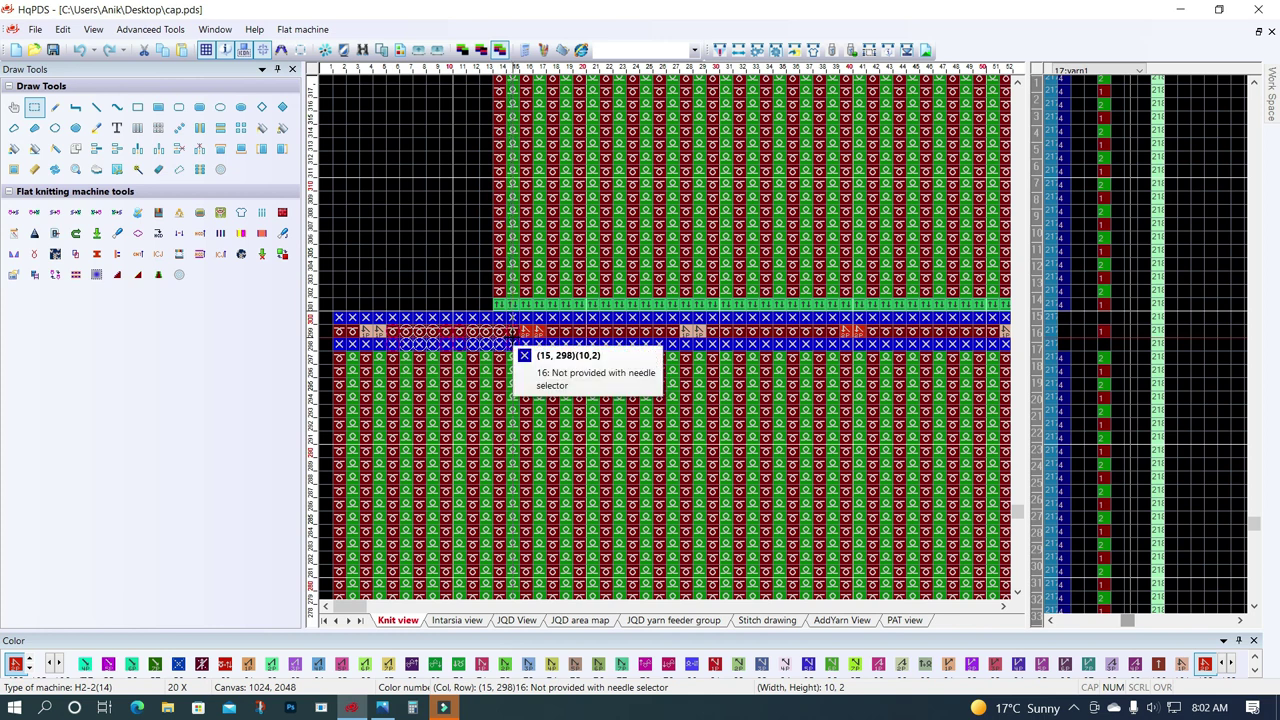
pyautogui.scroll(-1, 515, 355)
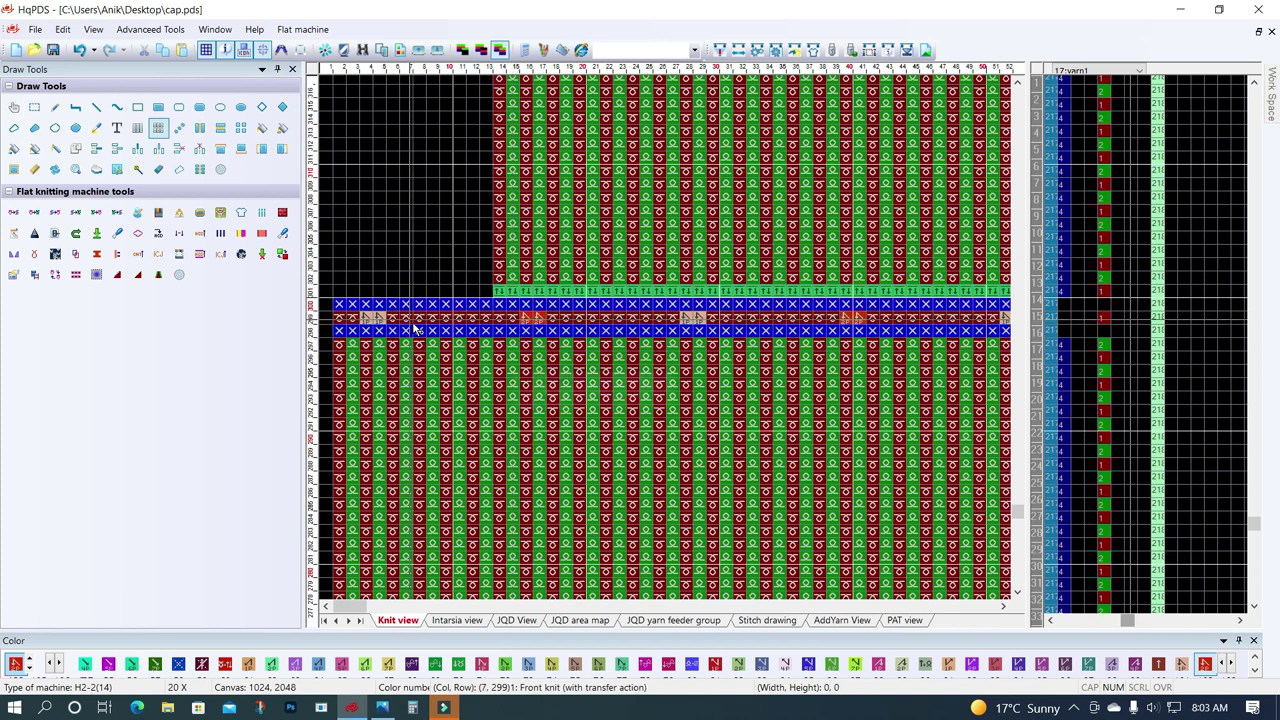
pyautogui.moveTo(392, 305)
pyautogui.mouseDown()
pyautogui.moveTo(407, 323)
pyautogui.moveTo(522, 329)
pyautogui.moveTo(398, 330)
pyautogui.mouseUp()
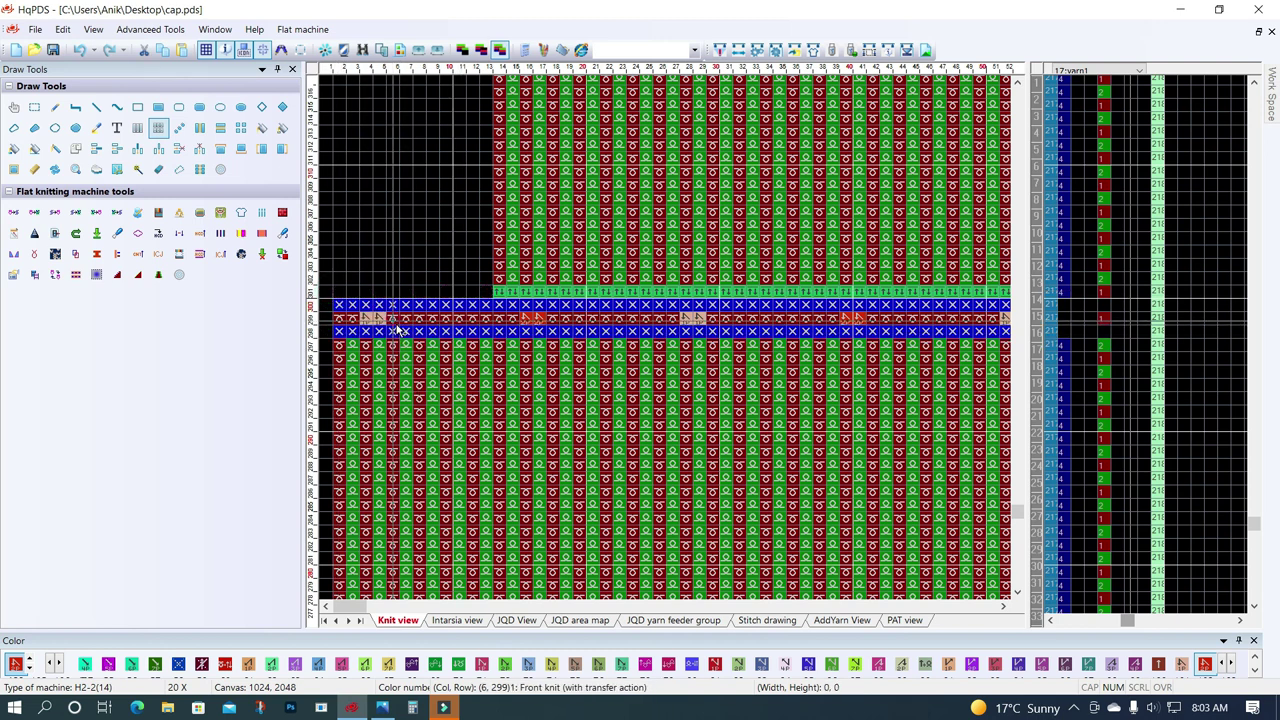
pyautogui.moveTo(481, 328); pyautogui.dragTo(514, 330)
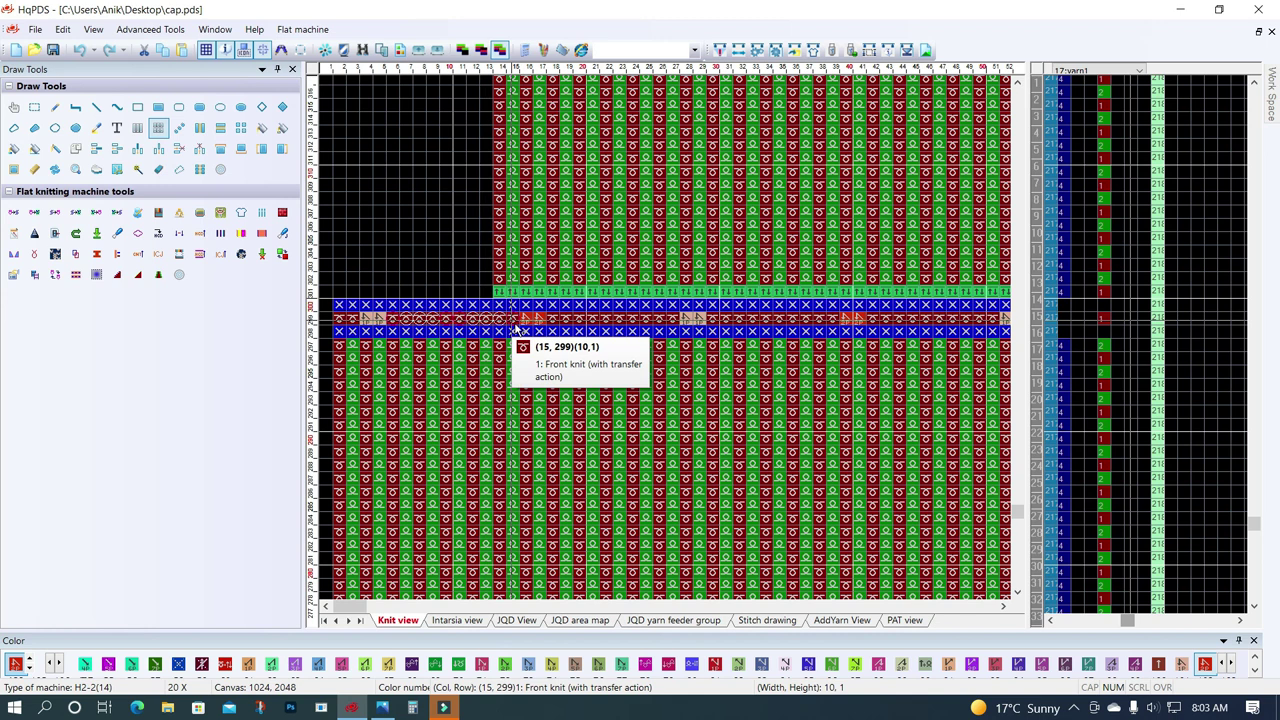
pyautogui.scroll(-2, 590, 350)
pyautogui.scroll(-2, 899, 343)
pyautogui.moveTo(912, 331); pyautogui.dragTo(913, 349)
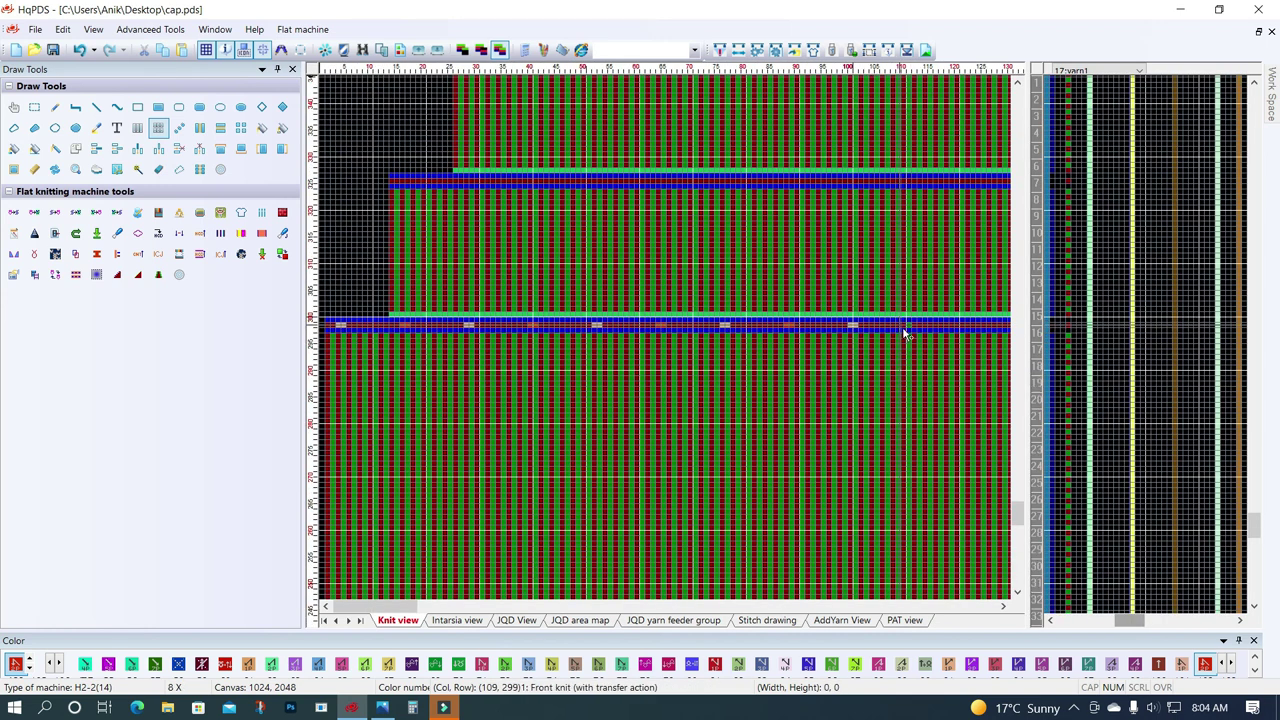
pyautogui.click(363, 346)
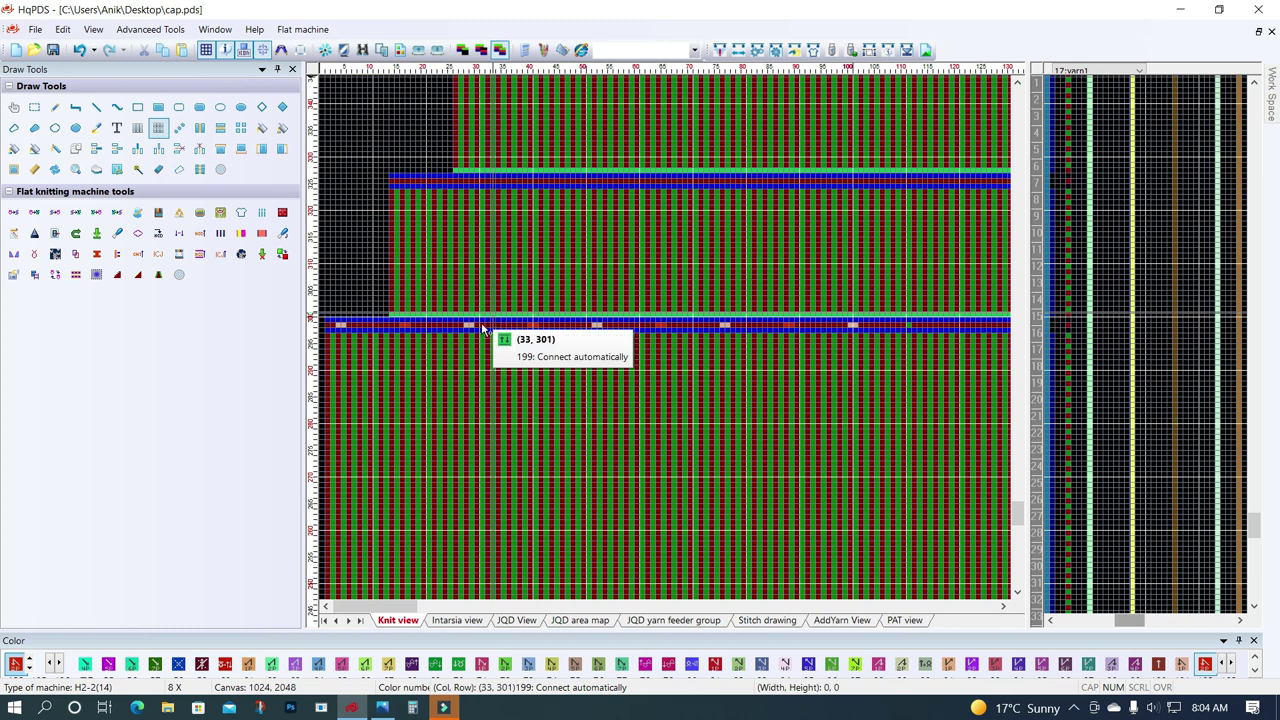
pyautogui.scroll(2, 463, 346)
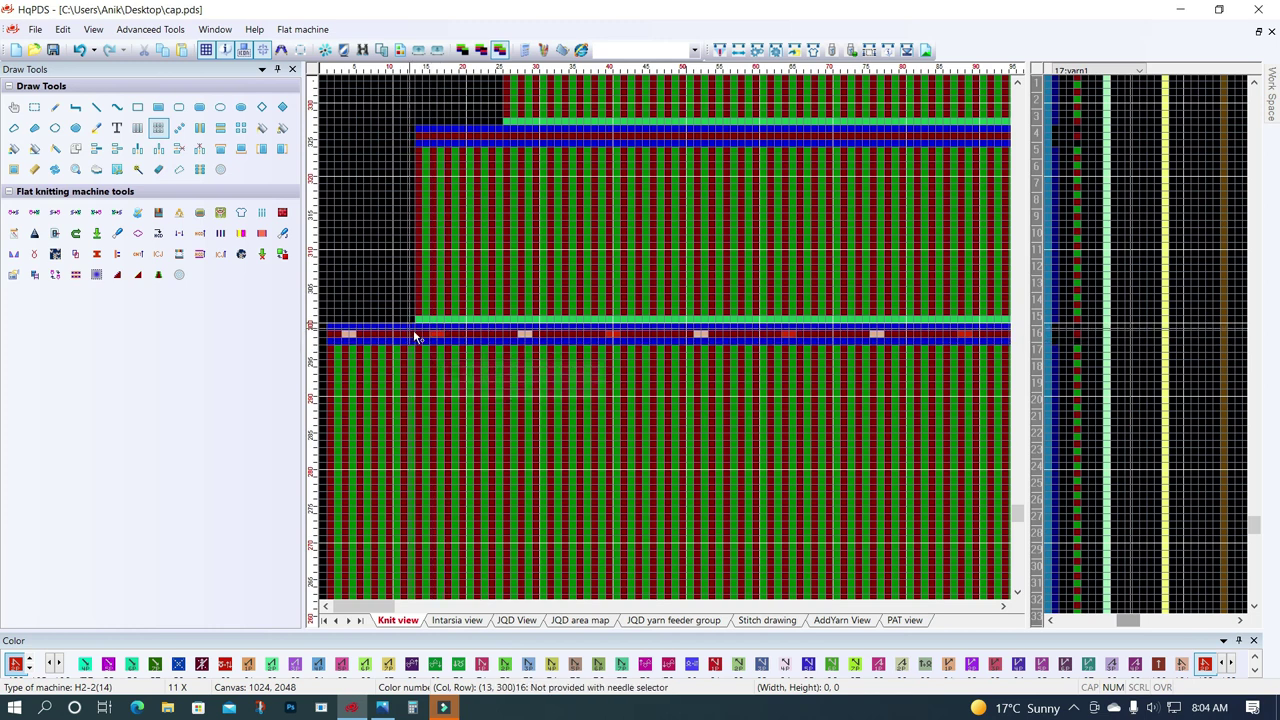
pyautogui.moveTo(418, 328); pyautogui.dragTo(337, 327)
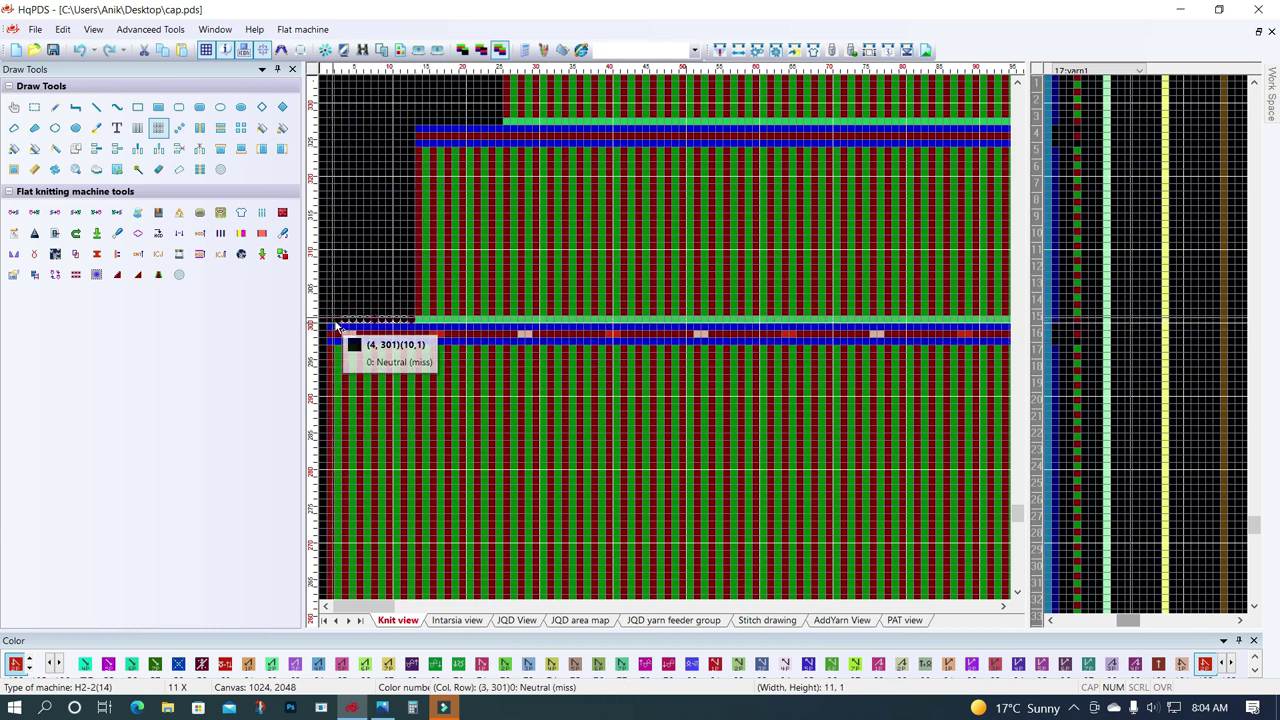
pyautogui.scroll(-2, 428, 349)
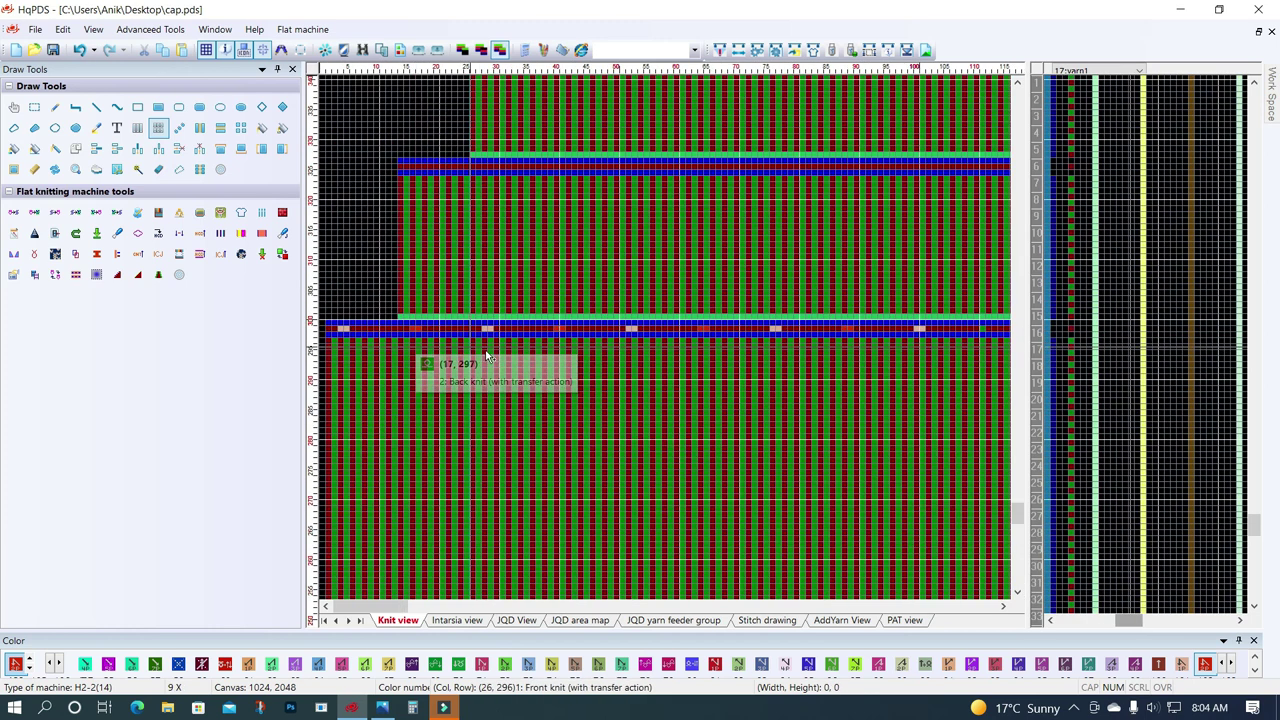
pyautogui.scroll(-2, 530, 350)
pyautogui.scroll(-2, 470, 352)
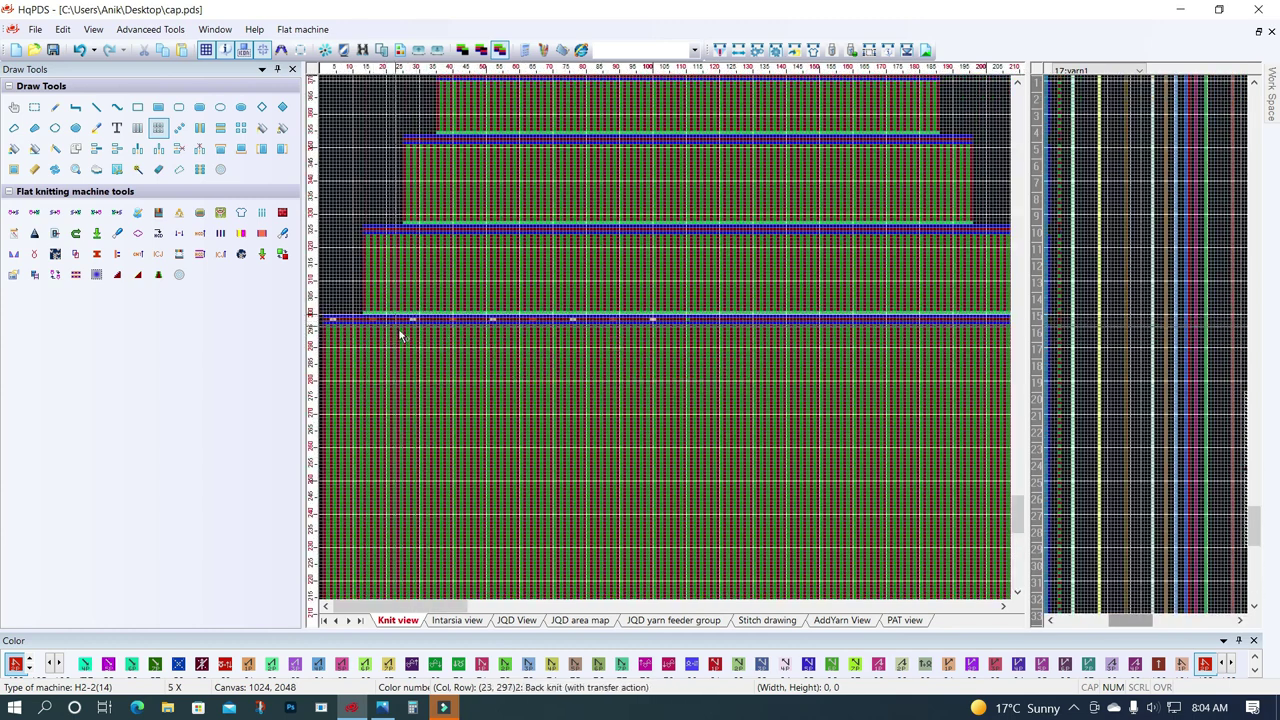
pyautogui.scroll(2, 510, 346)
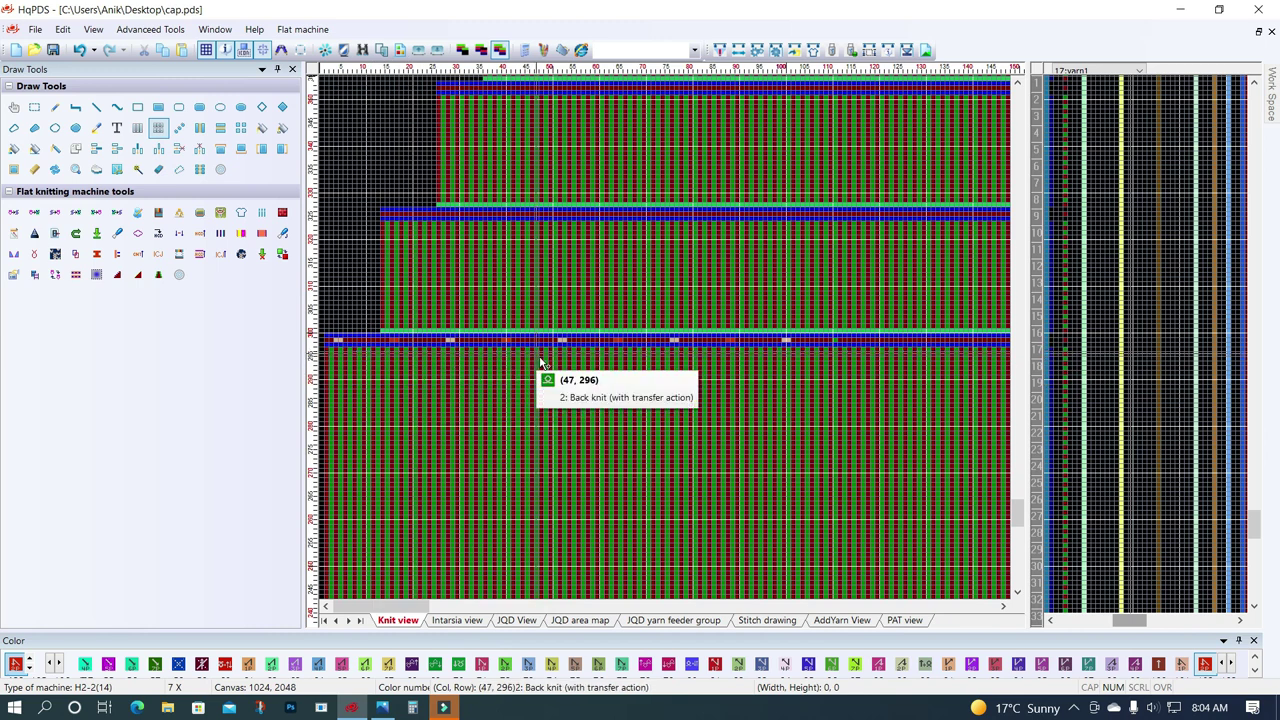
pyautogui.scroll(2, 509, 347)
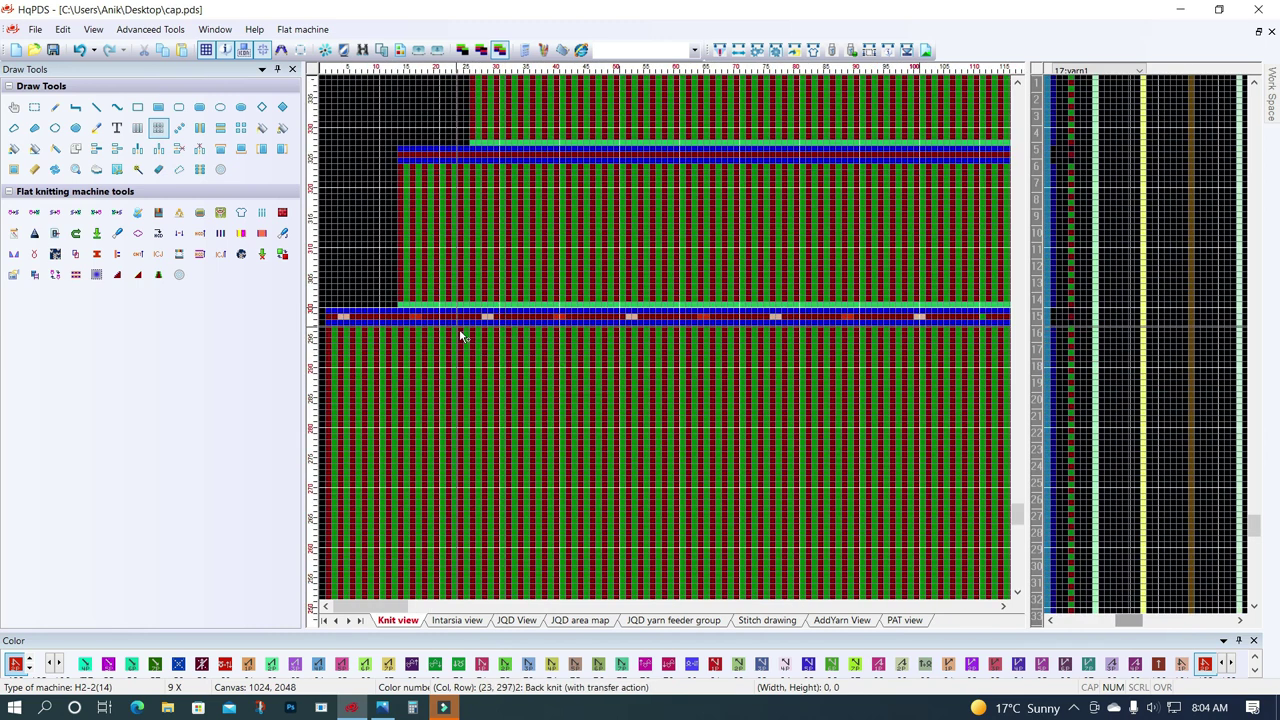
pyautogui.scroll(2, 457, 340)
pyautogui.scroll(1, 457, 349)
pyautogui.scroll(1, 397, 414)
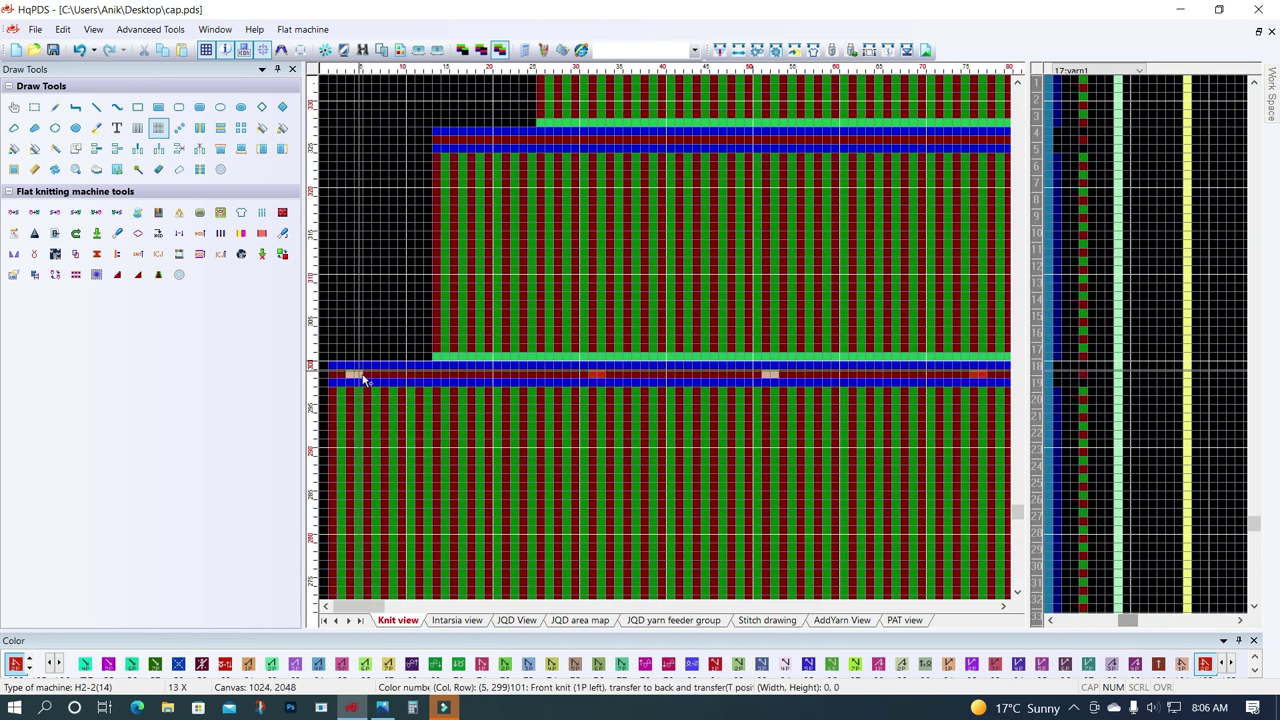
# Select stretches of transfer-row cells, reposition them, and drop the selection with Escape.
pyautogui.scroll(-1, 380, 330)
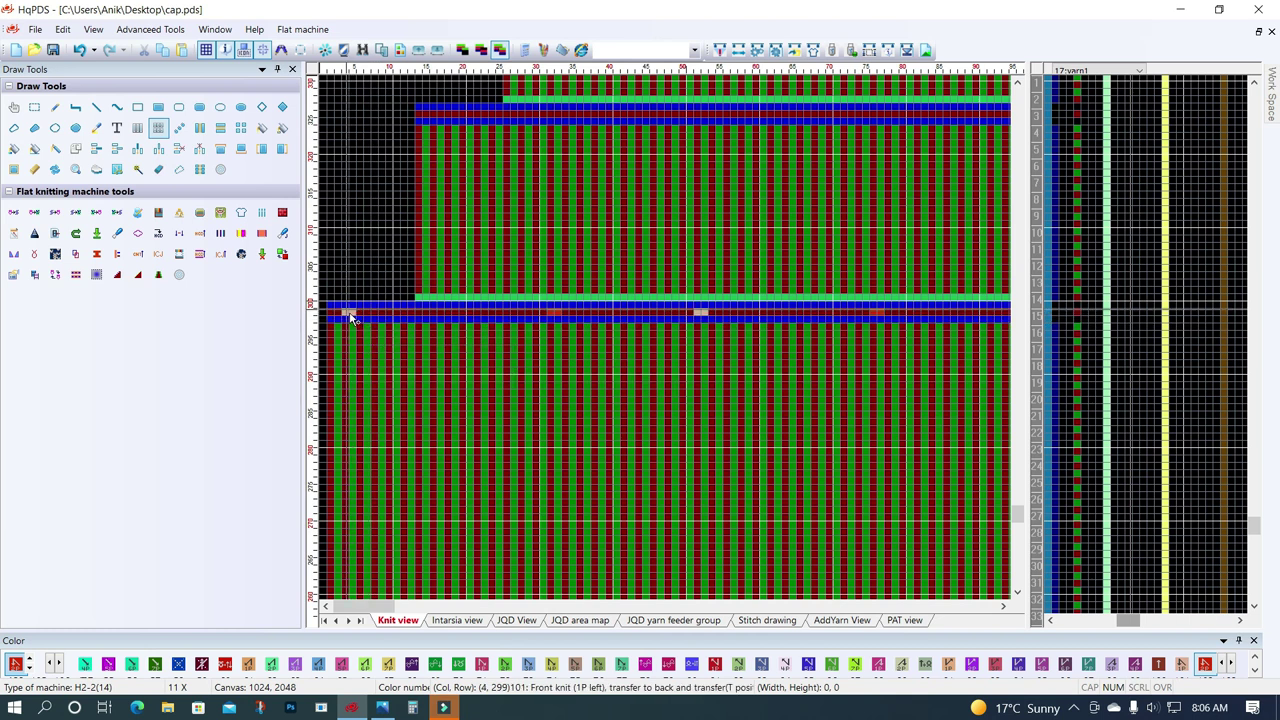
pyautogui.moveTo(350, 313); pyautogui.dragTo(558, 317)
pyautogui.click(555, 311)
pyautogui.click(34, 107)
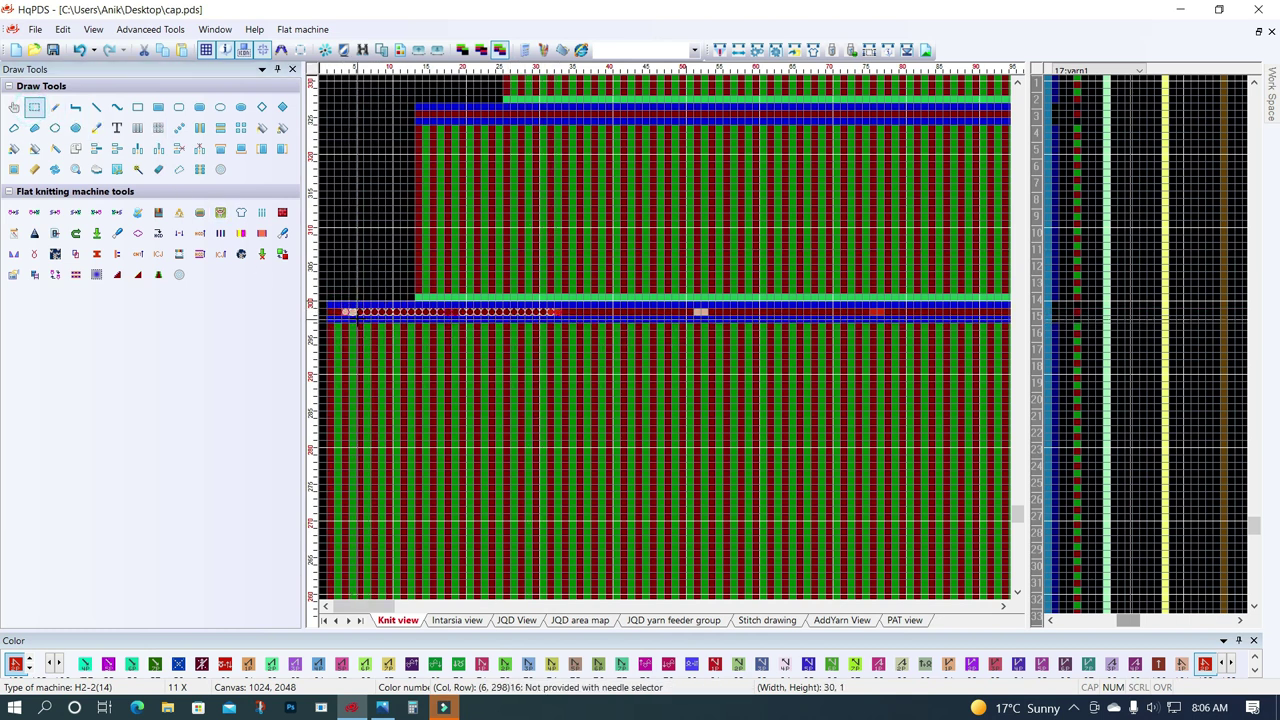
pyautogui.moveTo(357, 313); pyautogui.dragTo(592, 316)
pyautogui.click(592, 313)
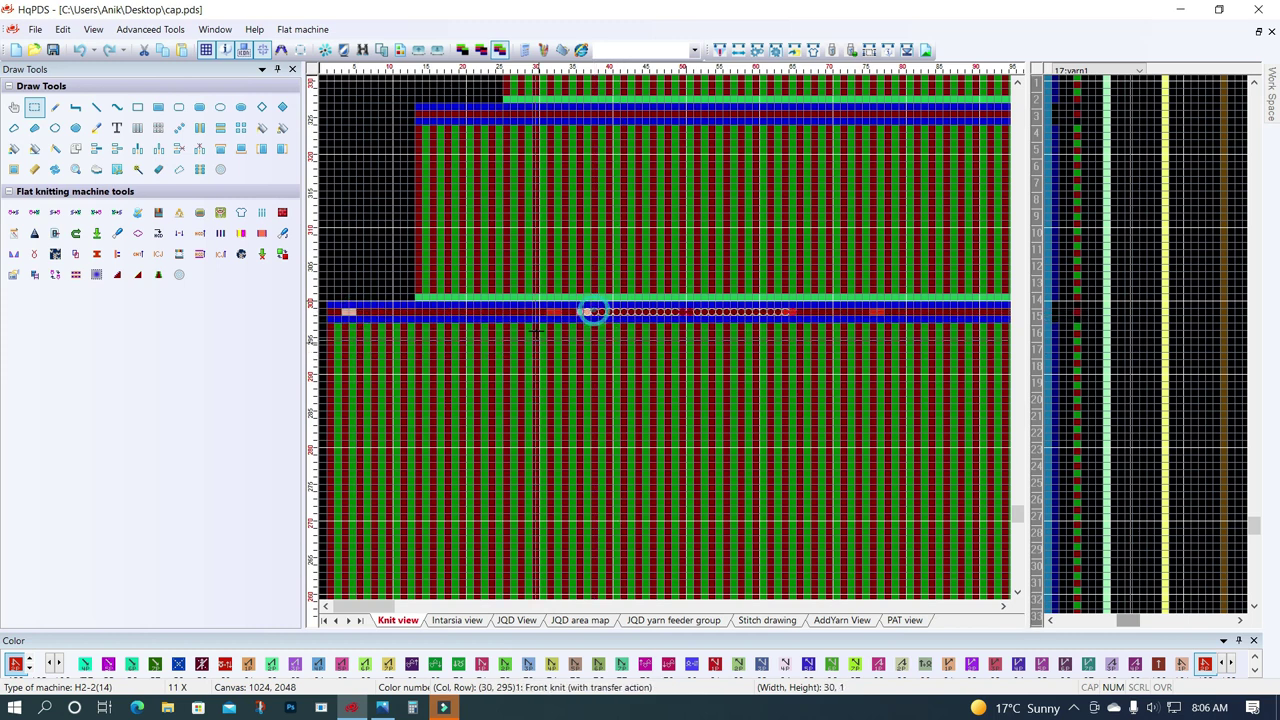
pyautogui.press('Escape')
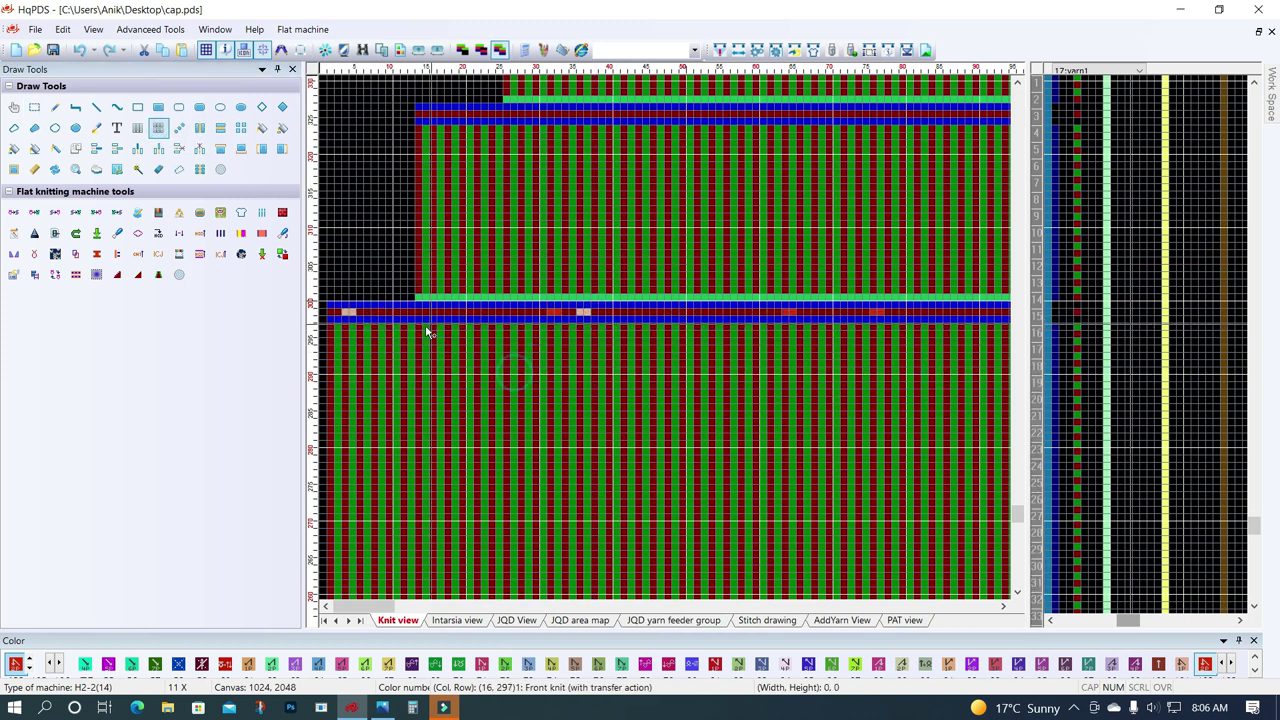
pyautogui.moveTo(559, 322); pyautogui.dragTo(577, 322)
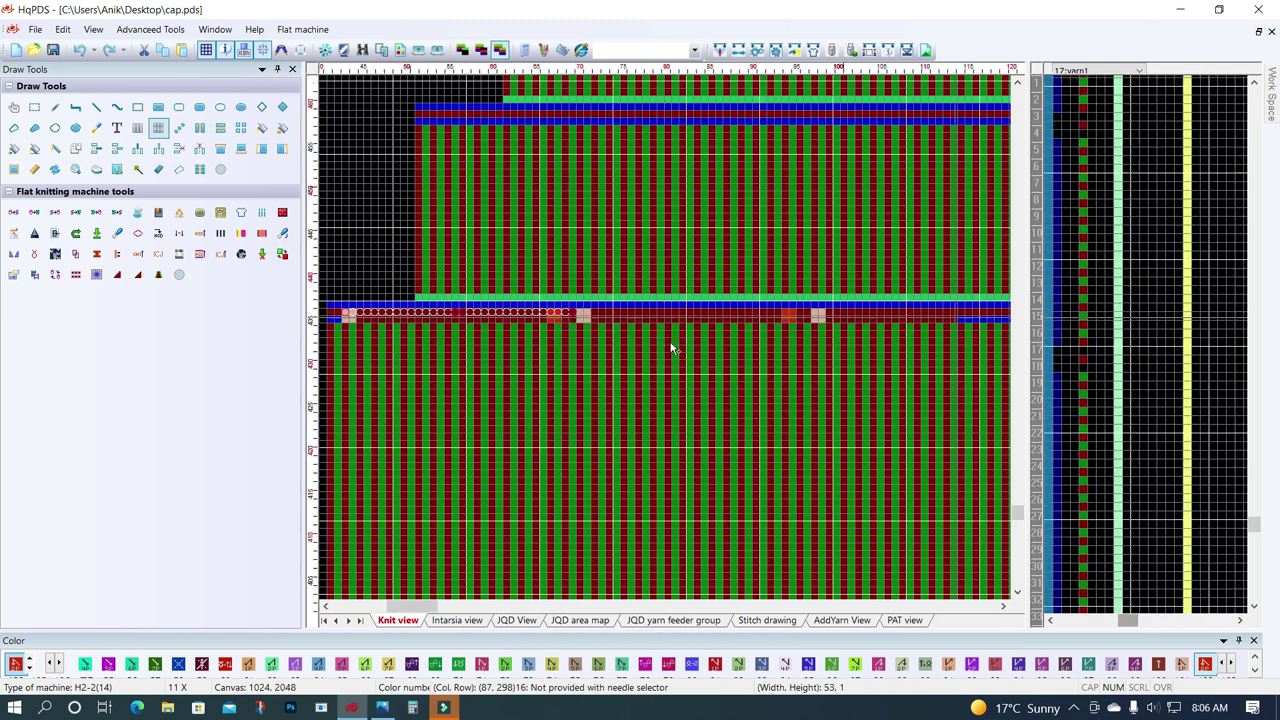
pyautogui.scroll(2, 671, 348)
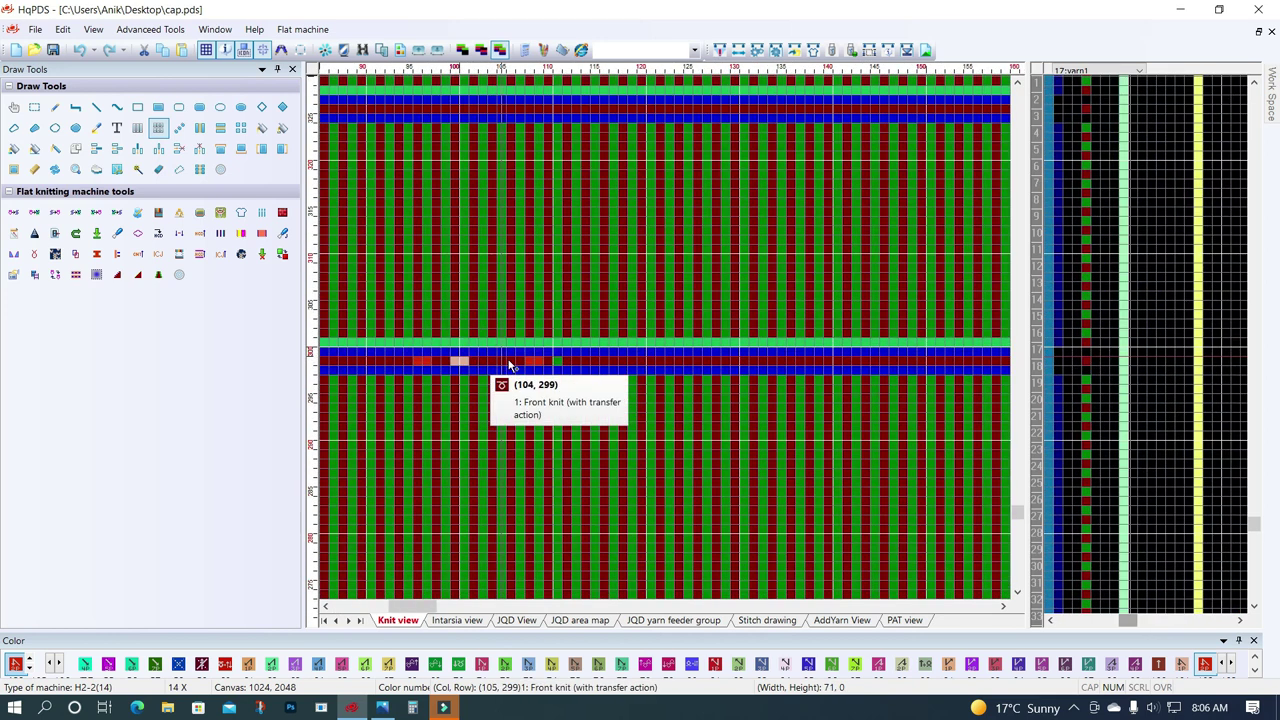
# Move small transfer-stitch blocks along row 299, then zoom out to 6X to check spacing.
pyautogui.moveTo(502, 352); pyautogui.dragTo(507, 372)
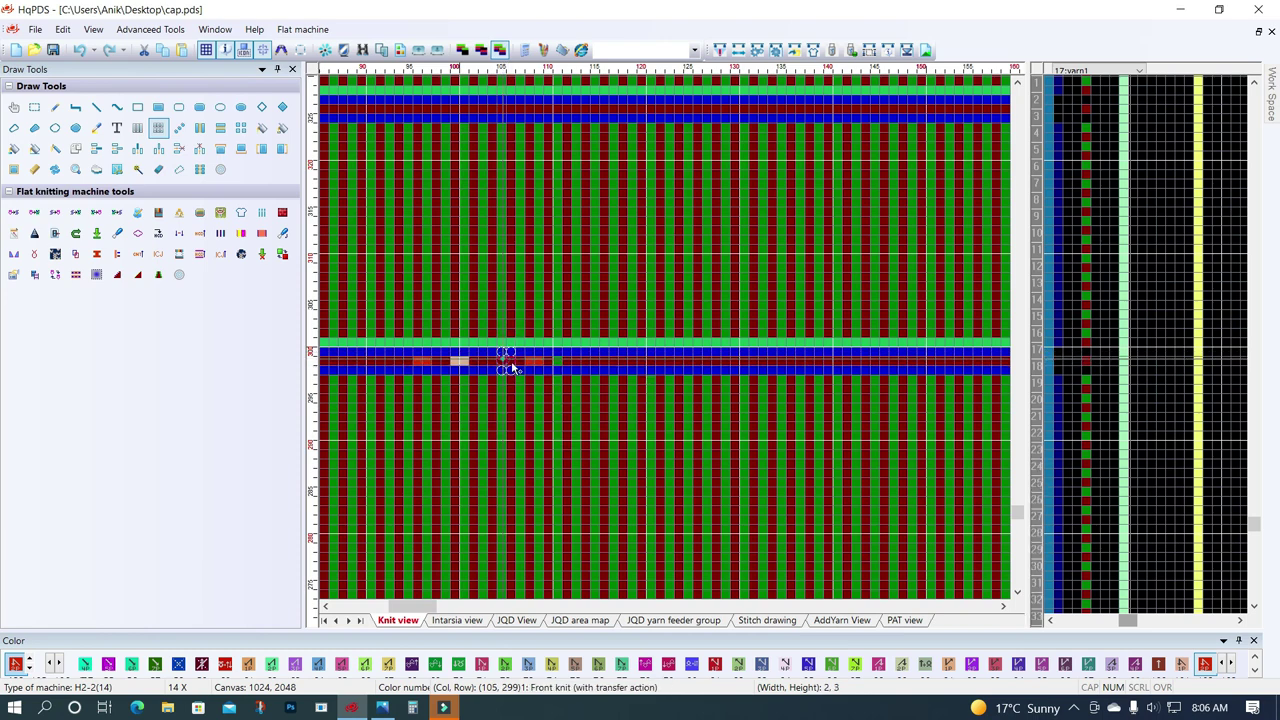
pyautogui.scroll(-3, 660, 346)
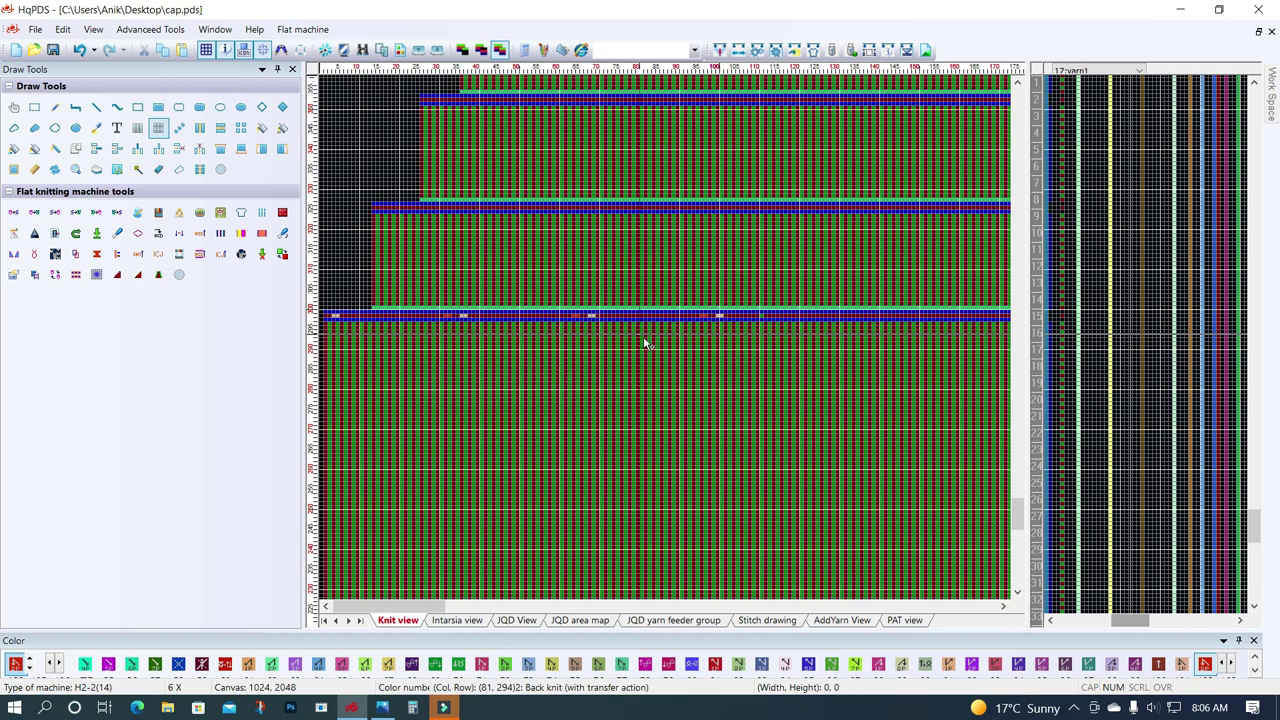
pyautogui.scroll(1, 670, 348)
pyautogui.scroll(2, 671, 350)
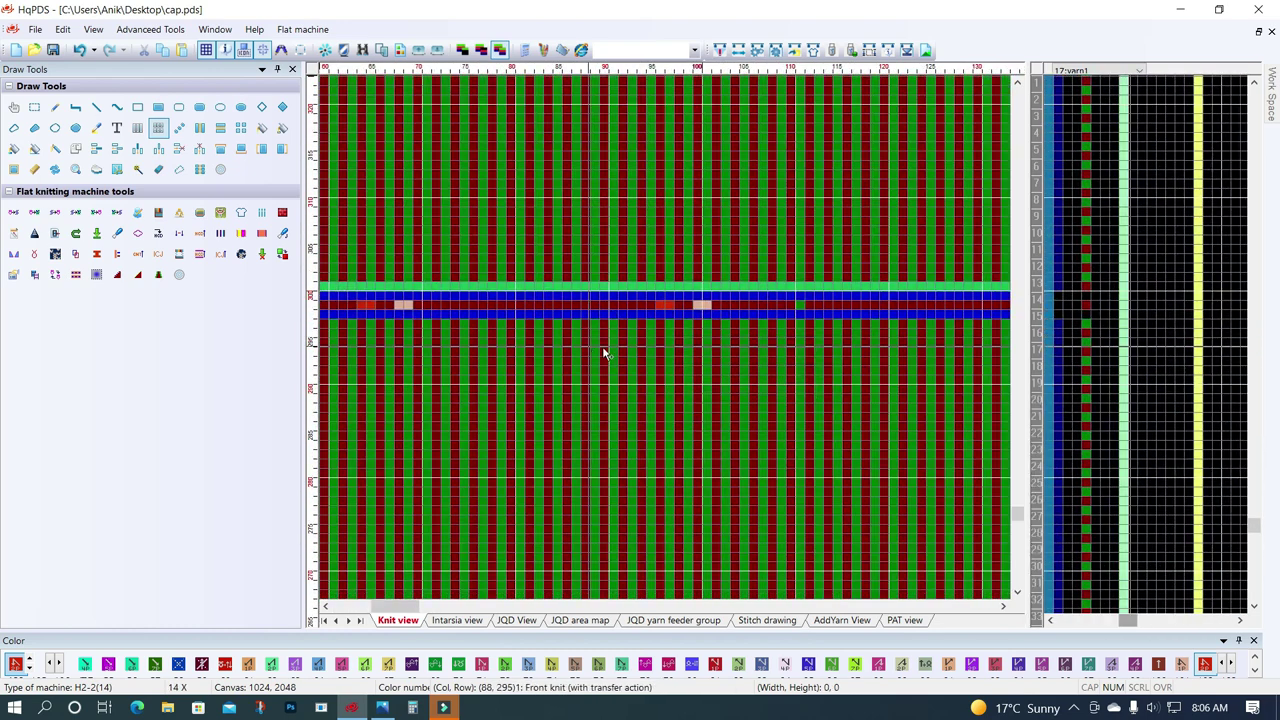
pyautogui.moveTo(713, 306); pyautogui.dragTo(800, 314)
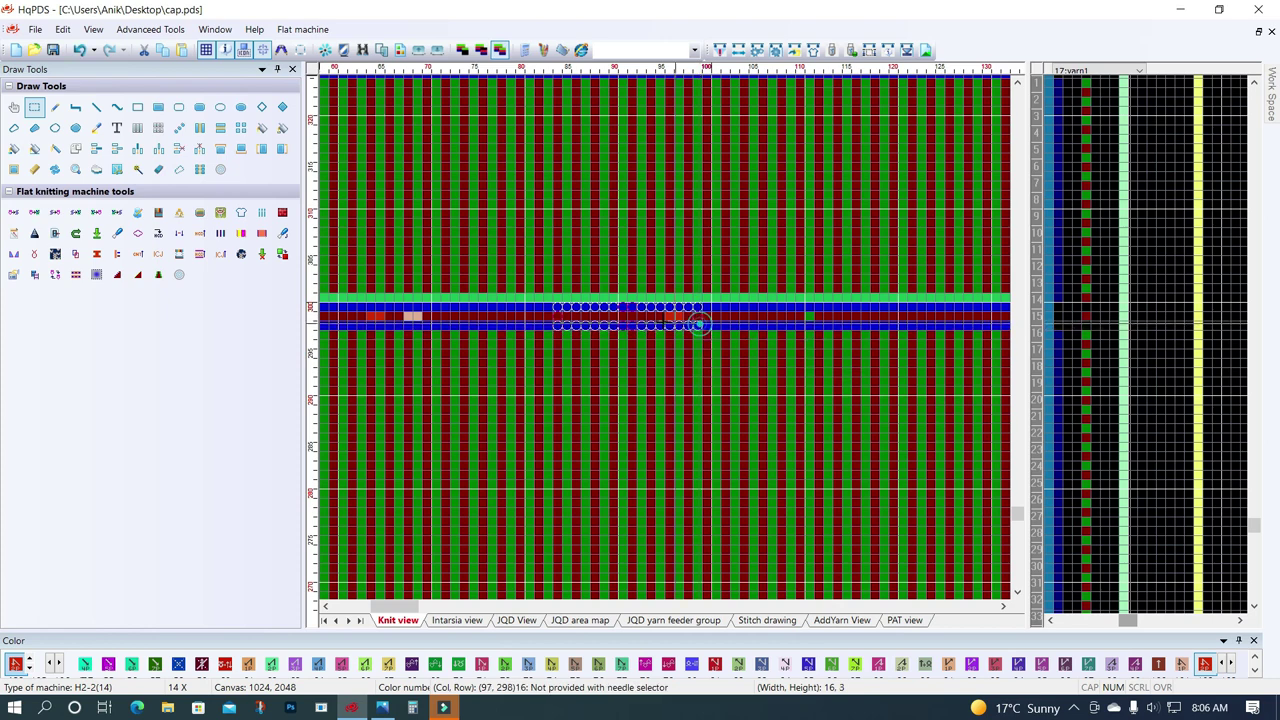
pyautogui.keyDown('ctrl'); pyautogui.scroll(-2, 474, 363); pyautogui.keyUp('ctrl')
pyautogui.keyDown('ctrl'); pyautogui.scroll(-1, 453, 348); pyautogui.keyUp('ctrl')
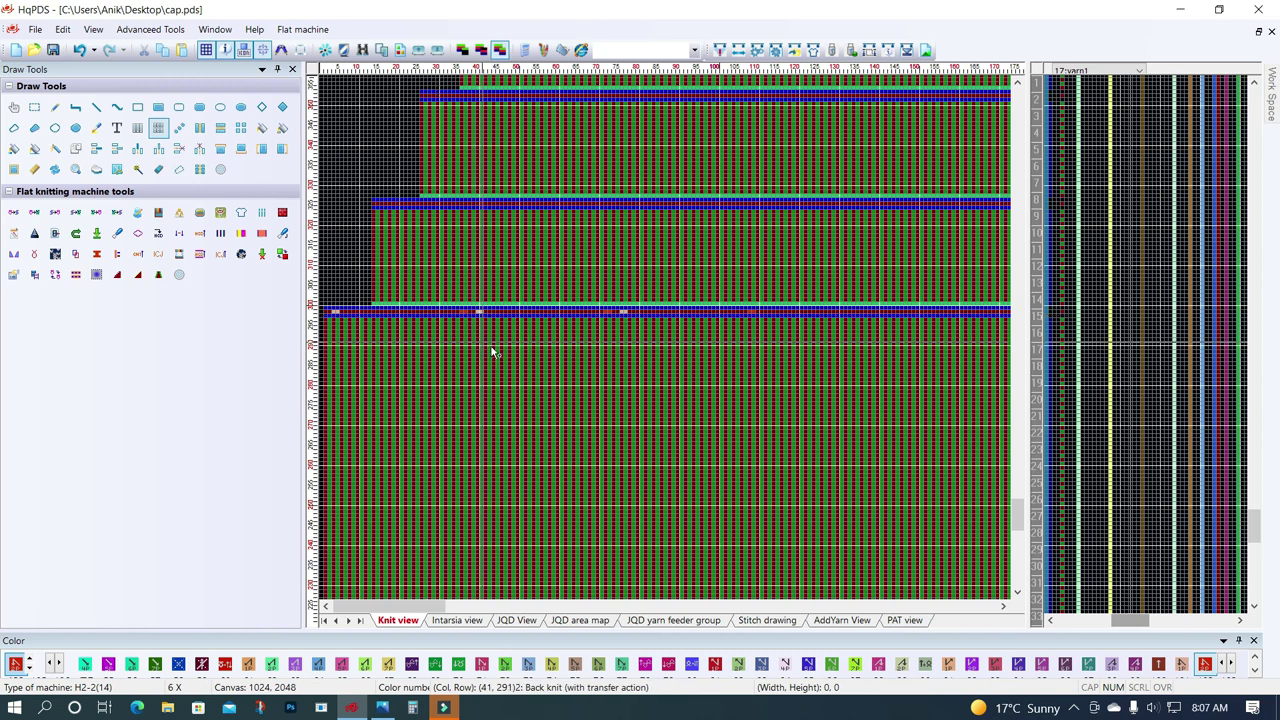
pyautogui.keyDown('ctrl'); pyautogui.scroll(1, 491, 351); pyautogui.keyUp('ctrl')
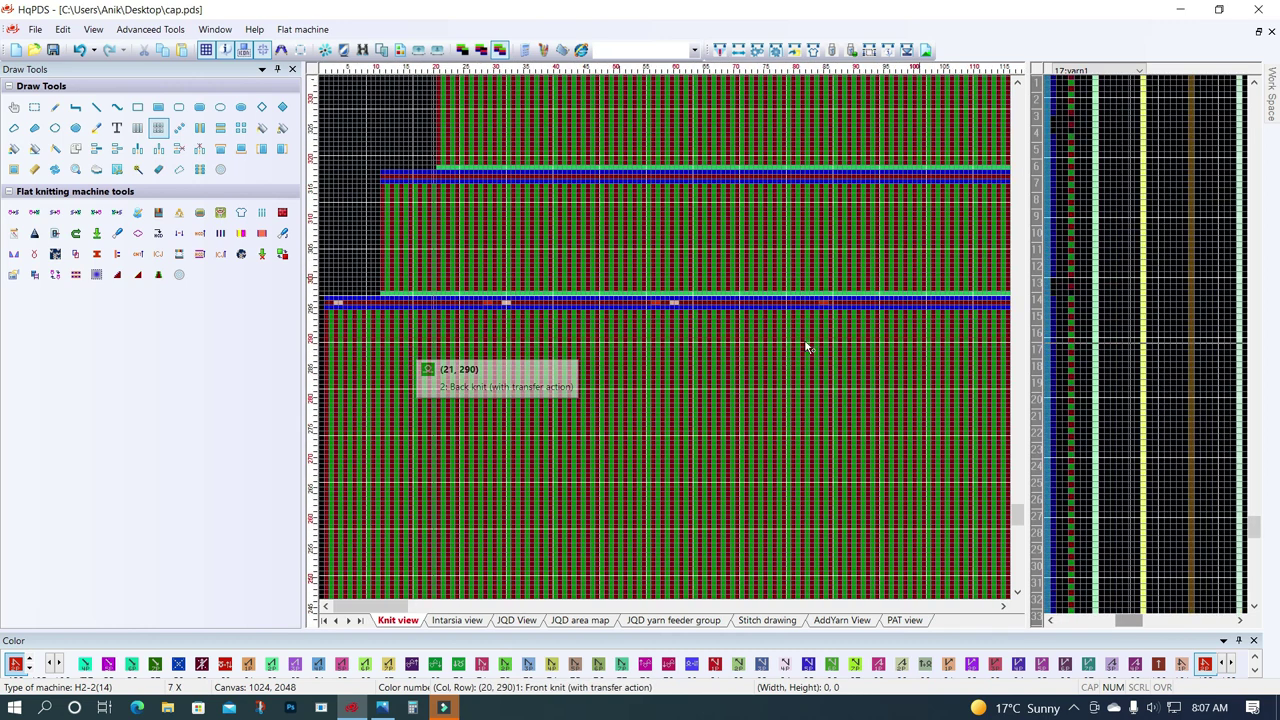
pyautogui.keyDown('ctrl'); pyautogui.scroll(2, 808, 346); pyautogui.keyUp('ctrl')
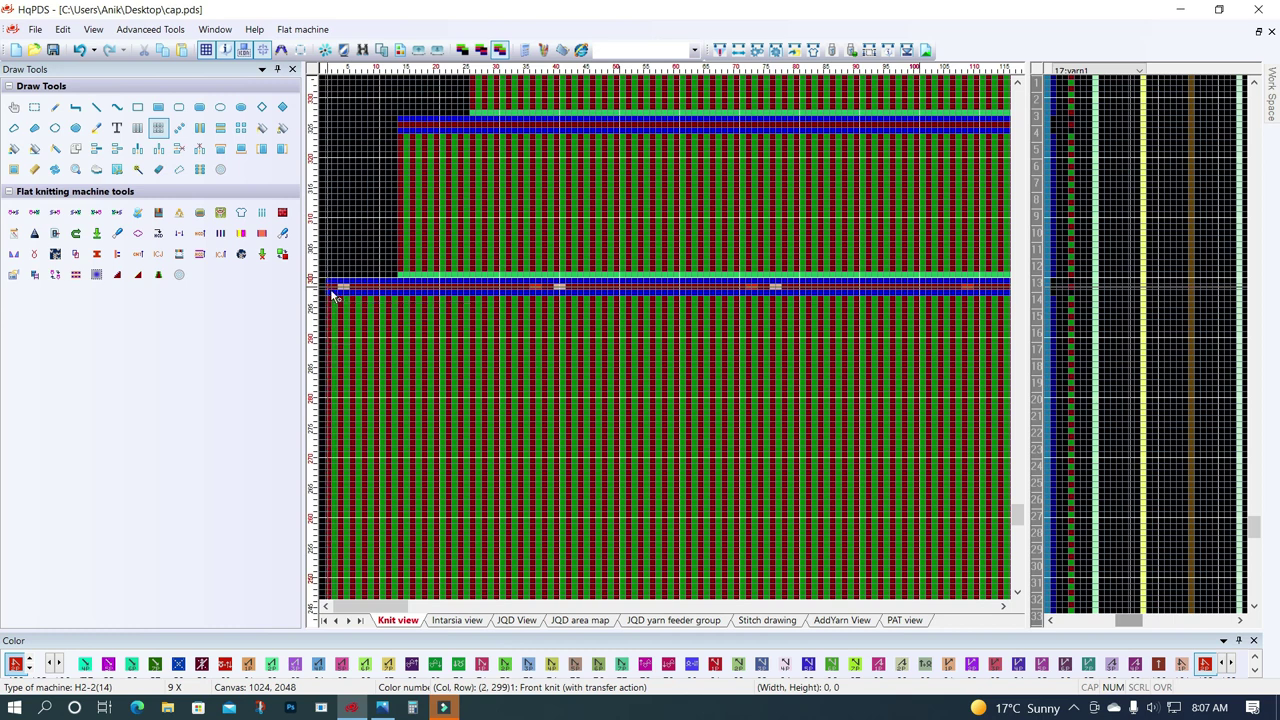
pyautogui.keyDown('ctrl'); pyautogui.scroll(2, 672, 348); pyautogui.keyUp('ctrl')
pyautogui.moveTo(334, 290)
pyautogui.mouseDown()
pyautogui.moveTo(672, 348)
pyautogui.moveTo(817, 325)
pyautogui.mouseUp()
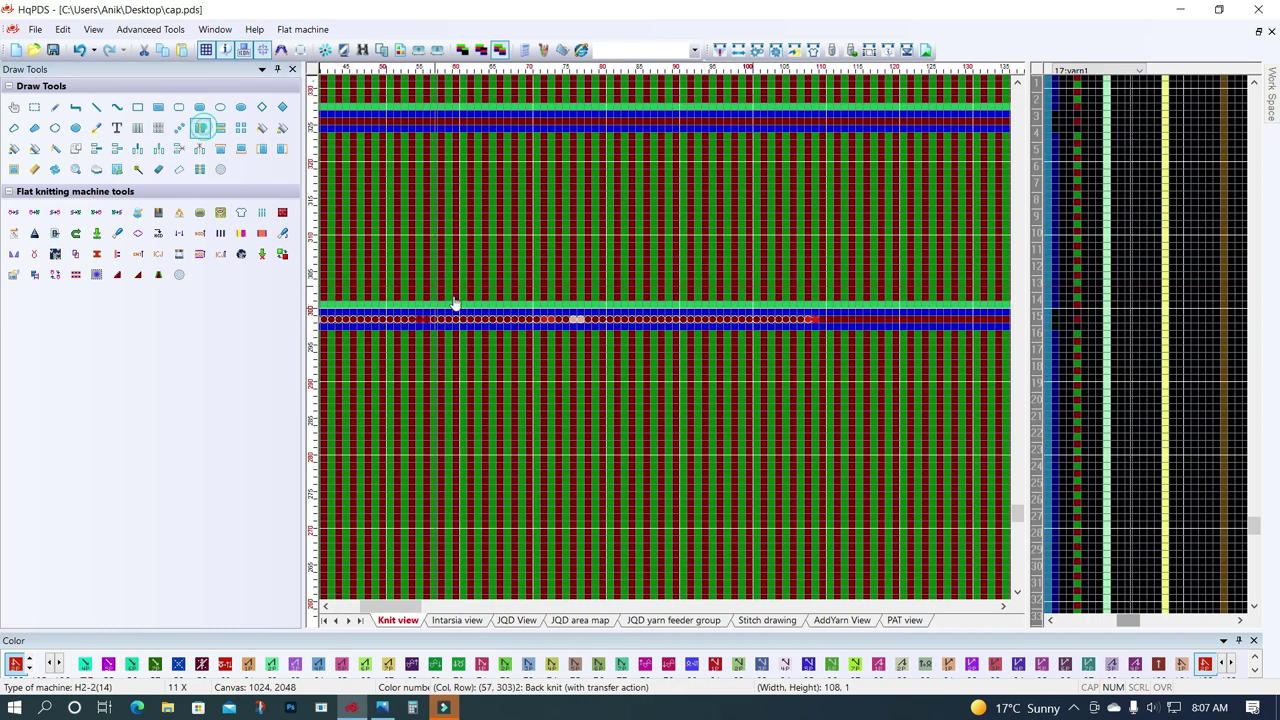
pyautogui.keyDown('ctrl'); pyautogui.scroll(-2, 450, 320); pyautogui.keyUp('ctrl')
pyautogui.keyDown('ctrl'); pyautogui.scroll(-2, 444, 325); pyautogui.keyUp('ctrl')
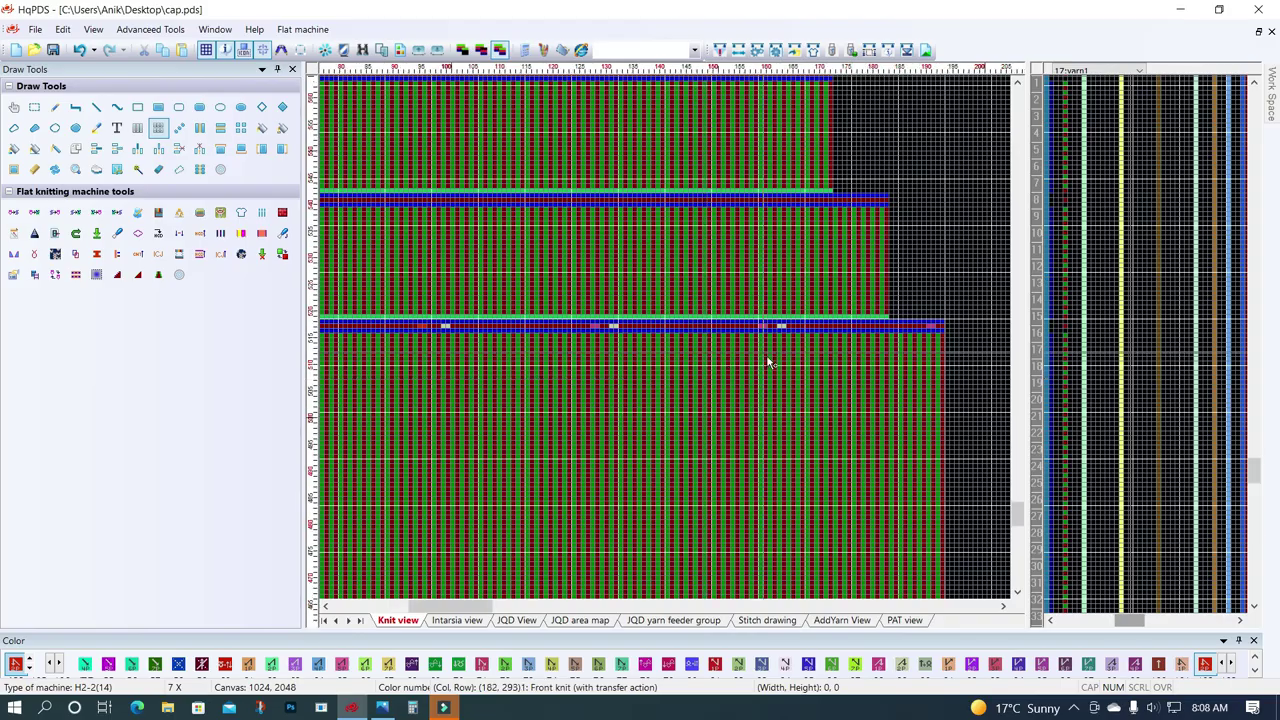
# Clear the 2×1 red transfer mark from the transfer row beneath the upper tiers.
pyautogui.keyDown('ctrl'); pyautogui.scroll(1, 764, 360); pyautogui.keyUp('ctrl')
pyautogui.keyDown('ctrl'); pyautogui.scroll(1, 800, 345); pyautogui.keyUp('ctrl')
pyautogui.keyDown('shift'); pyautogui.hscroll(-2, 674, 360); pyautogui.keyUp('shift')
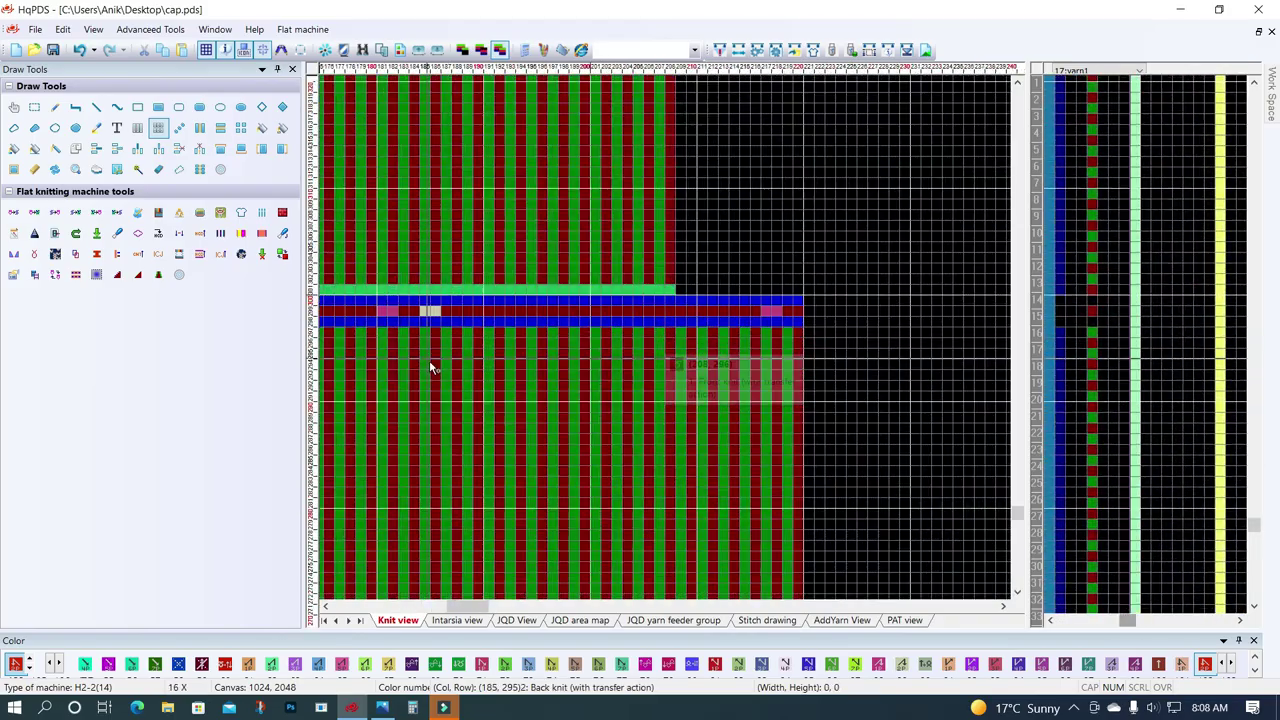
pyautogui.keyDown('shift'); pyautogui.hscroll(-2, 431, 366); pyautogui.keyUp('shift')
pyautogui.keyDown('ctrl'); pyautogui.scroll(1, 646, 347); pyautogui.keyUp('ctrl')
pyautogui.keyDown('ctrl'); pyautogui.scroll(-1, 646, 347); pyautogui.keyUp('ctrl')
pyautogui.keyDown('ctrl'); pyautogui.scroll(-1, 654, 346); pyautogui.keyUp('ctrl')
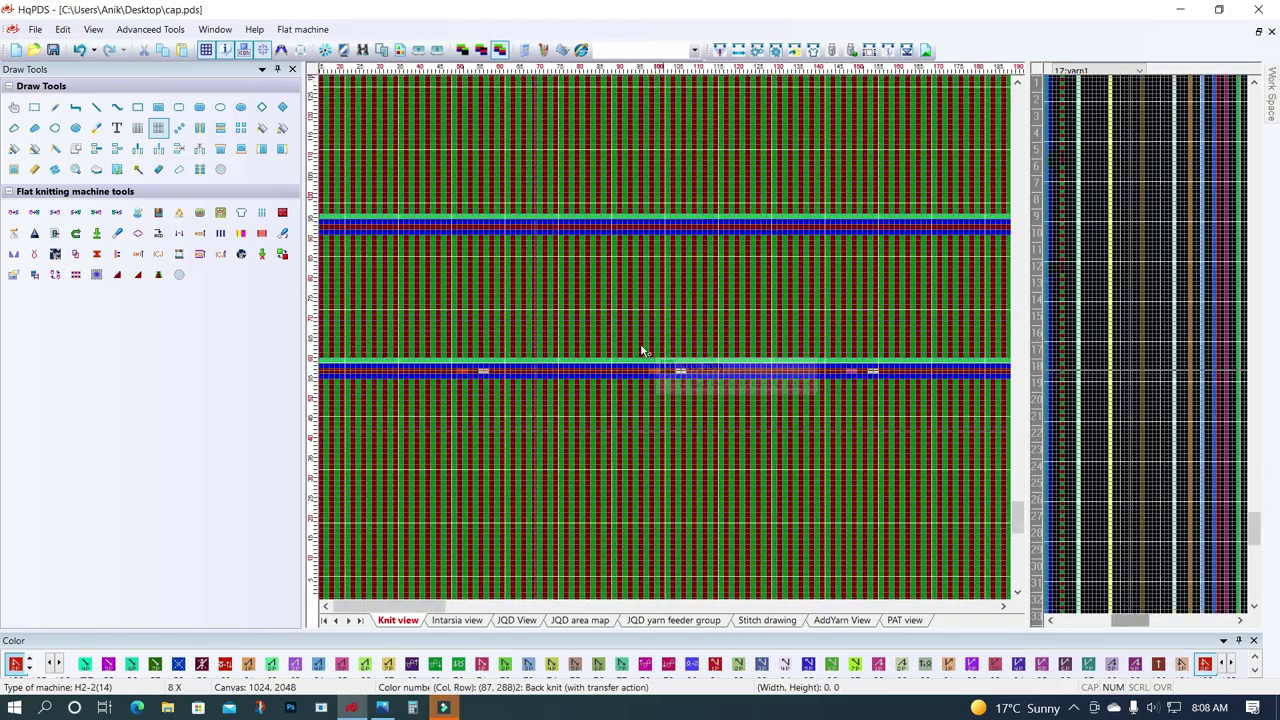
pyautogui.keyDown('ctrl'); pyautogui.scroll(-1, 643, 351); pyautogui.keyUp('ctrl')
pyautogui.keyDown('ctrl'); pyautogui.scroll(-1, 551, 346); pyautogui.keyUp('ctrl')
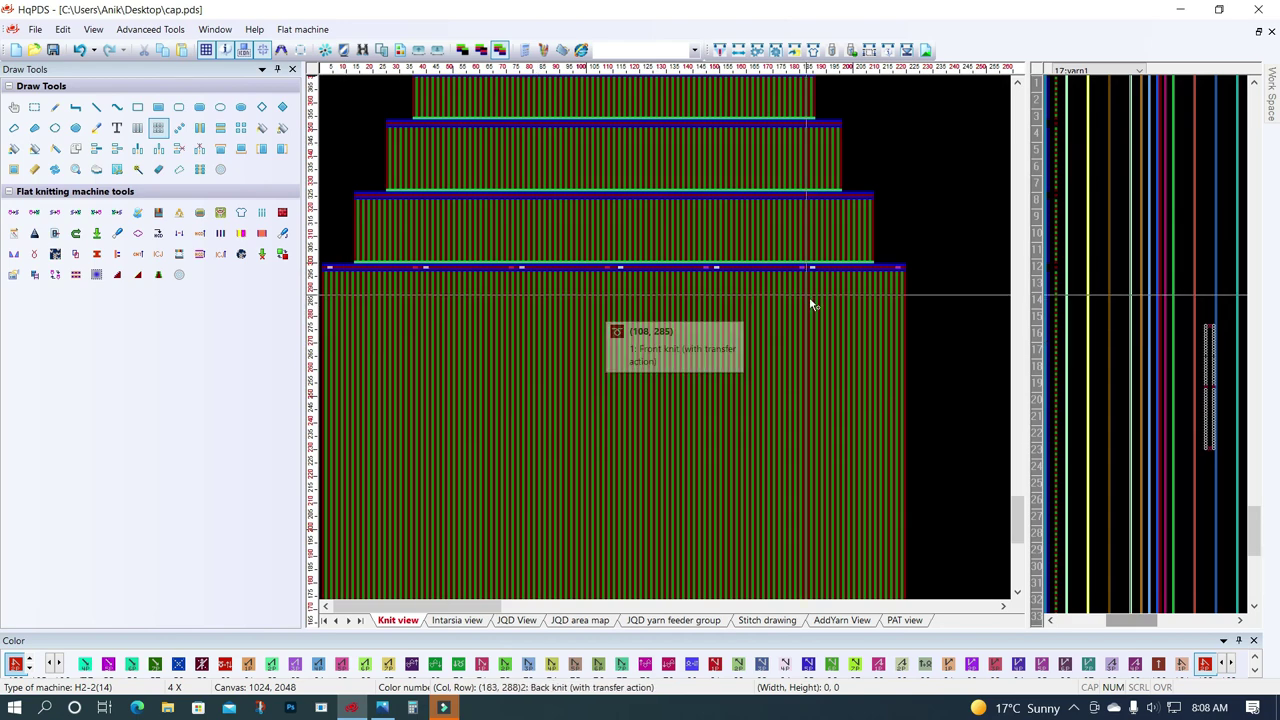
pyautogui.keyDown('ctrl'); pyautogui.scroll(2, 408, 335); pyautogui.keyUp('ctrl')
pyautogui.keyDown('ctrl'); pyautogui.scroll(2, 420, 337); pyautogui.keyUp('ctrl')
pyautogui.keyDown('ctrl'); pyautogui.scroll(2, 437, 345); pyautogui.keyUp('ctrl')
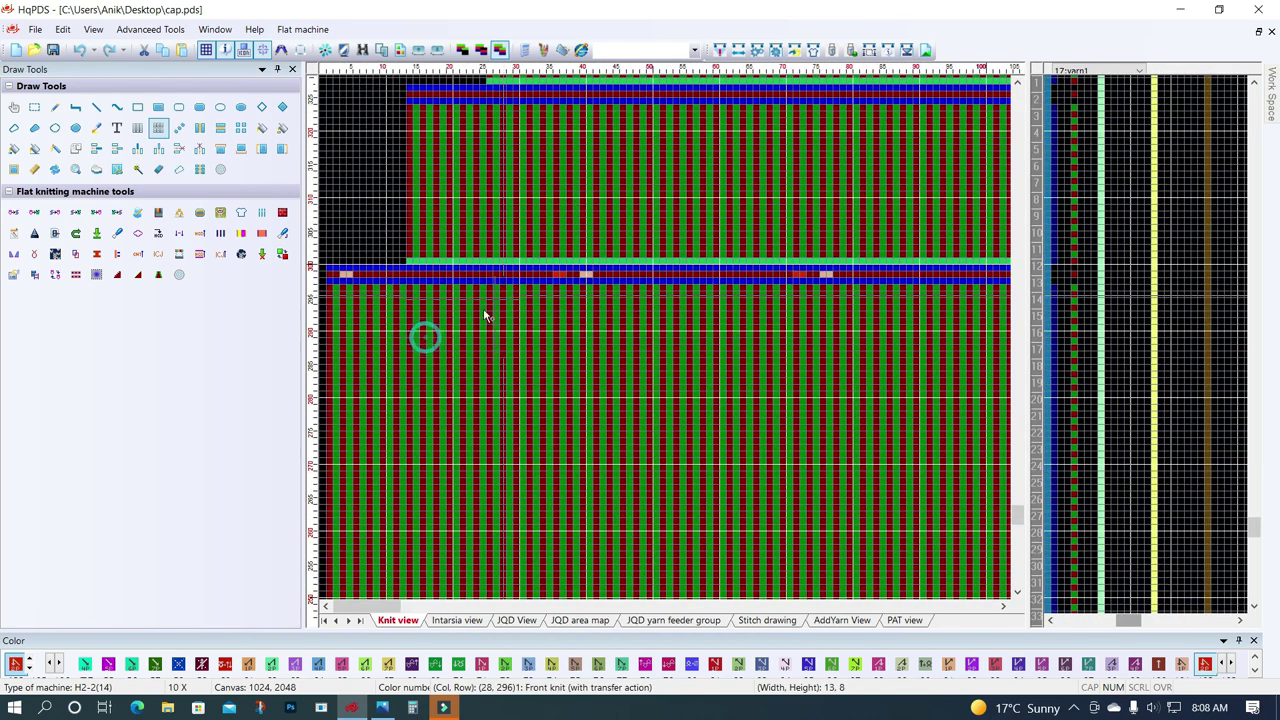
pyautogui.keyDown('ctrl'); pyautogui.scroll(2, 480, 320); pyautogui.keyUp('ctrl')
pyautogui.keyDown('ctrl'); pyautogui.scroll(1, 474, 346); pyautogui.keyUp('ctrl')
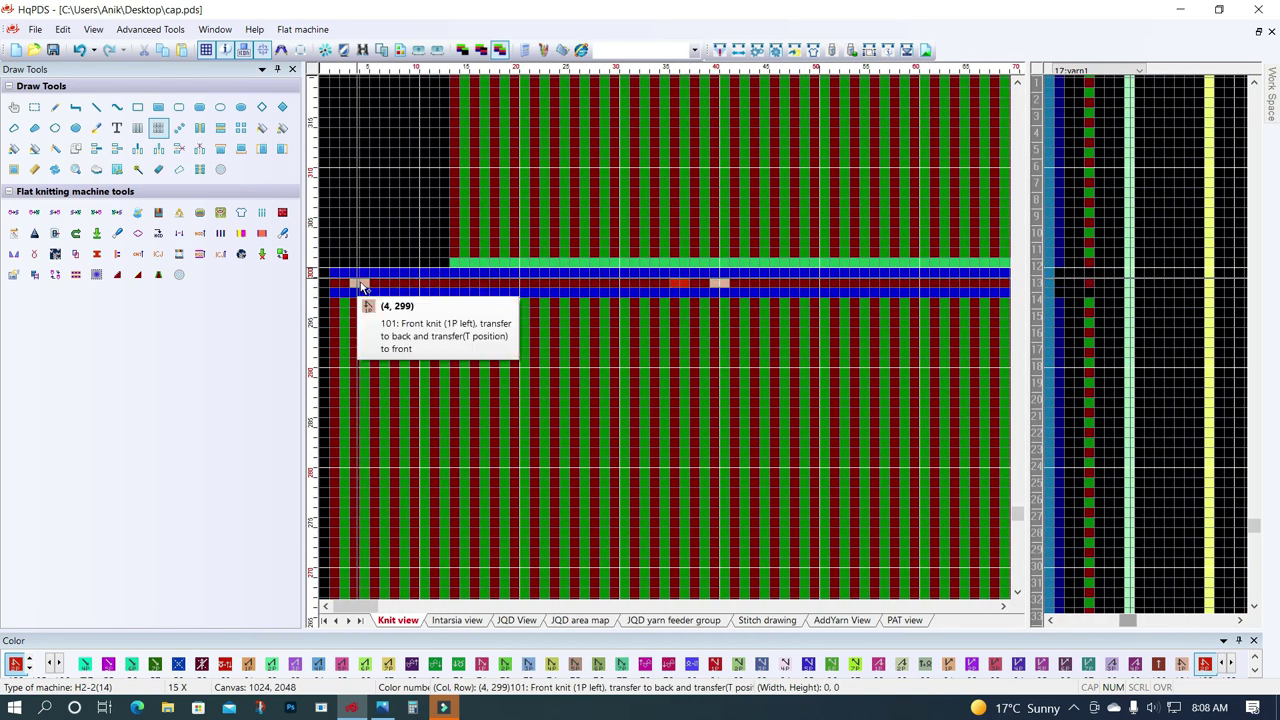
pyautogui.click(677, 280)
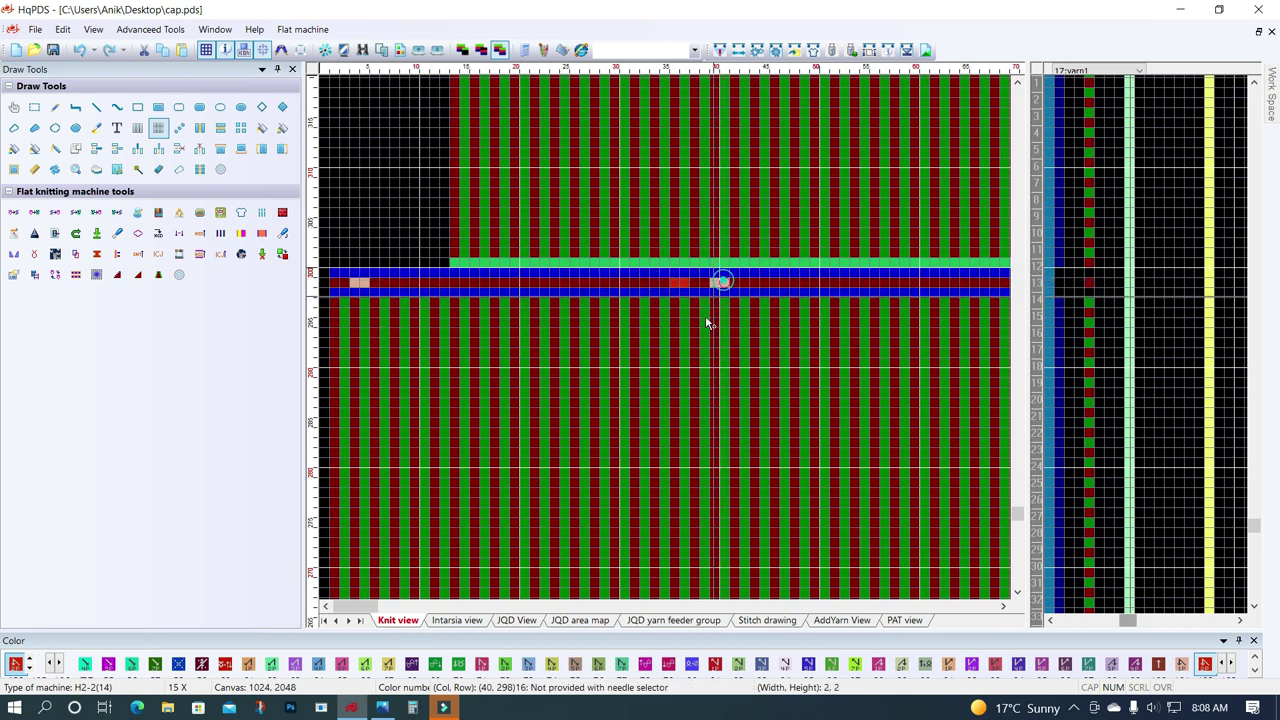
# Zoom to the band's right edge at 17X.
pyautogui.keyDown('ctrl'); pyautogui.scroll(-2, 676, 343); pyautogui.keyUp('ctrl')
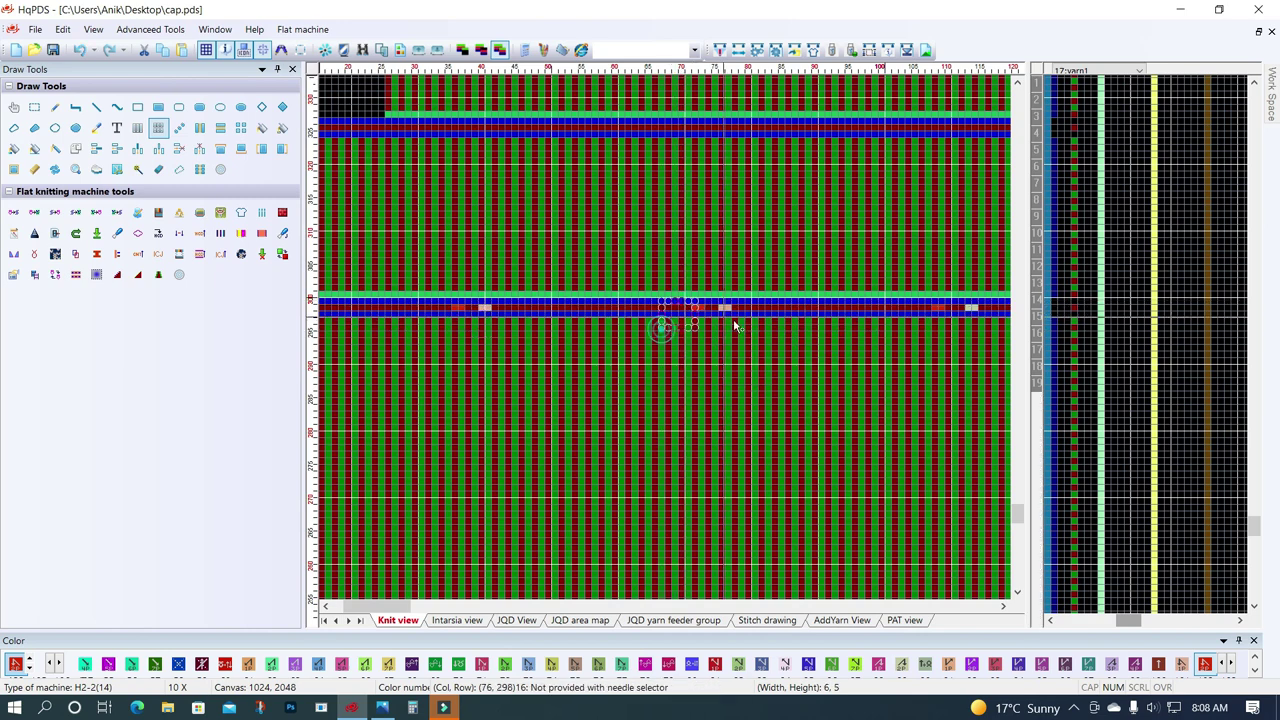
pyautogui.keyDown('ctrl'); pyautogui.scroll(2, 885, 347); pyautogui.keyUp('ctrl')
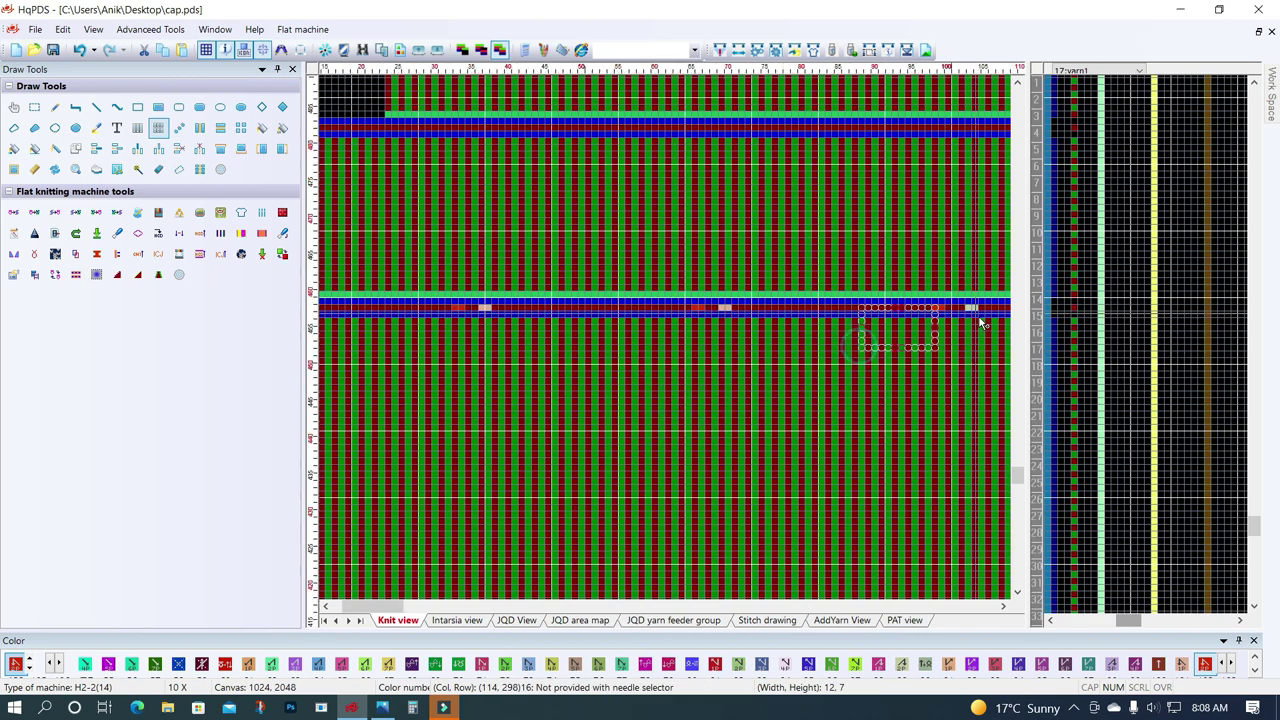
pyautogui.hscroll(5, 717, 335)
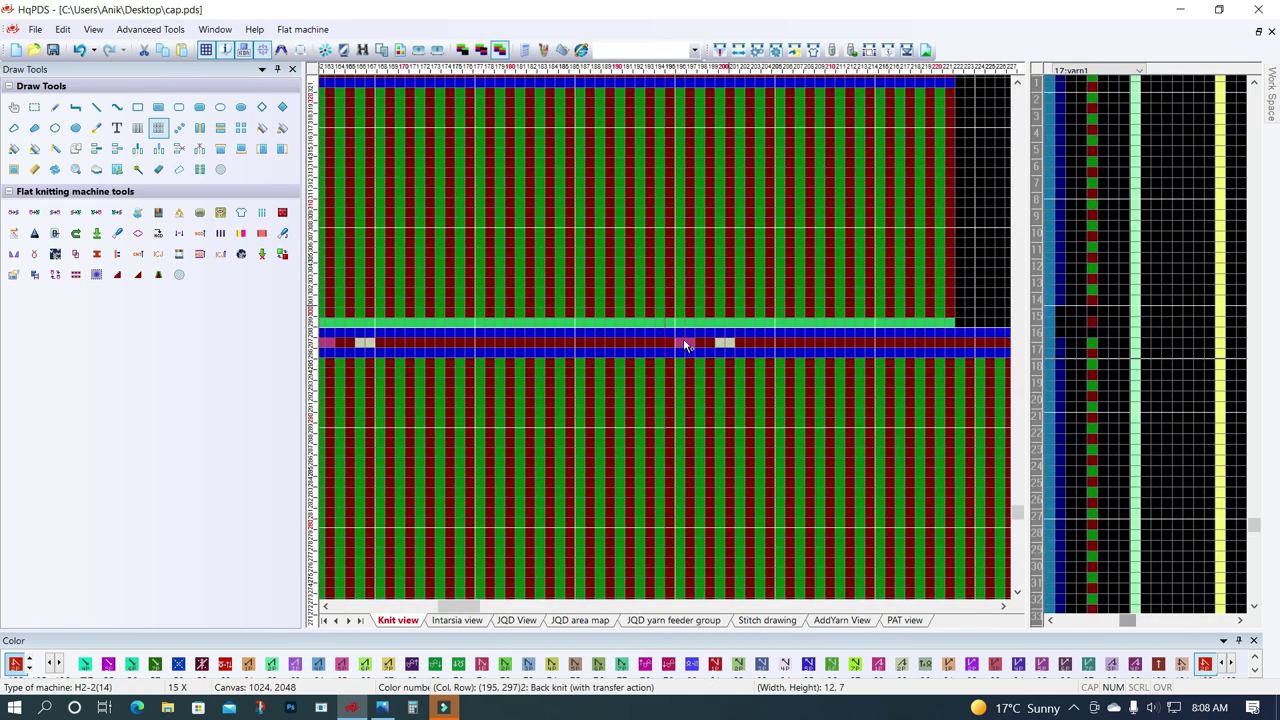
pyautogui.hscroll(3, 687, 345)
pyautogui.keyDown('ctrl'); pyautogui.scroll(1, 687, 345); pyautogui.keyUp('ctrl')
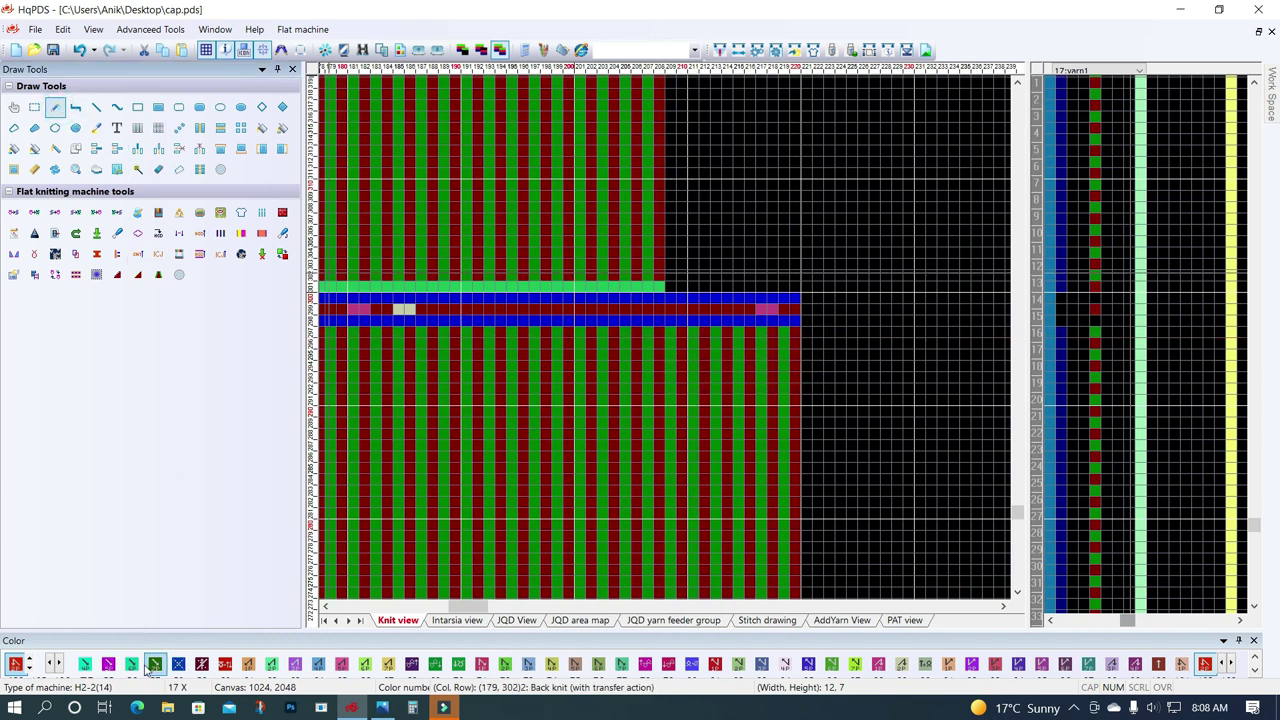
# Paint the right-end transfer stitch in colour 103, then switch the drawing colour to 104.
pyautogui.doubleClick(108, 664)
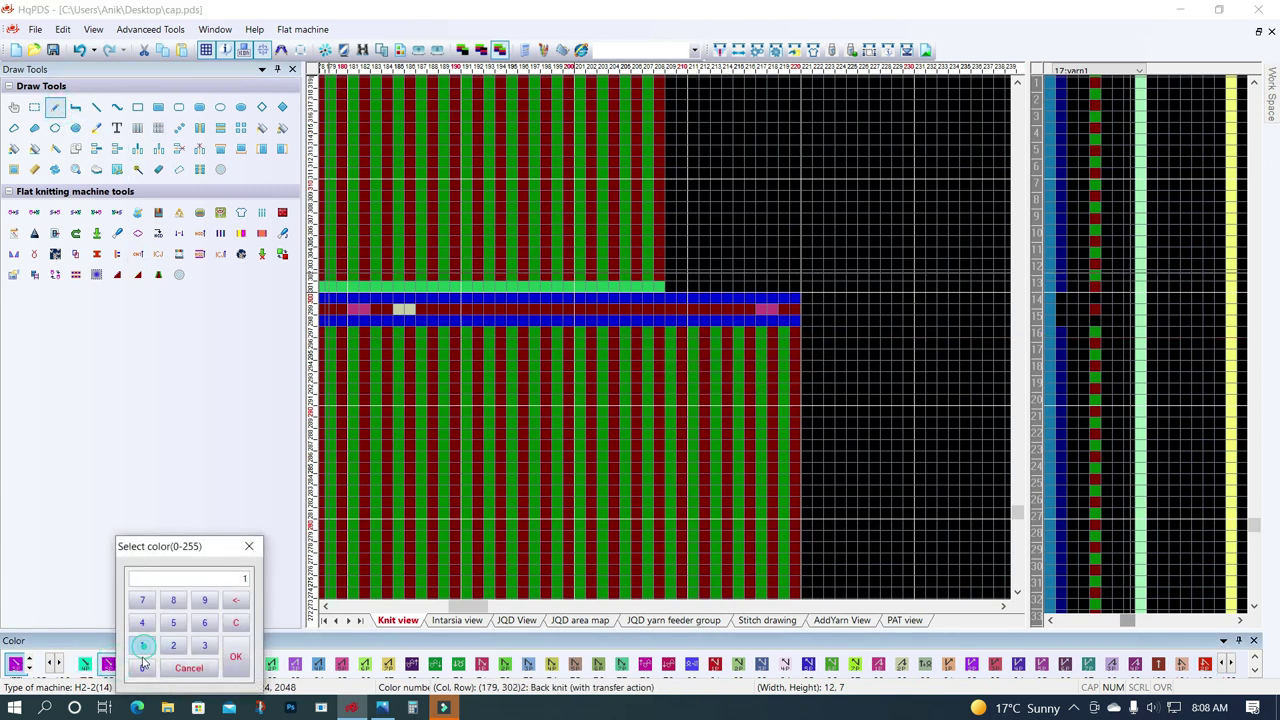
pyautogui.click(237, 658)
pyautogui.click(772, 309)
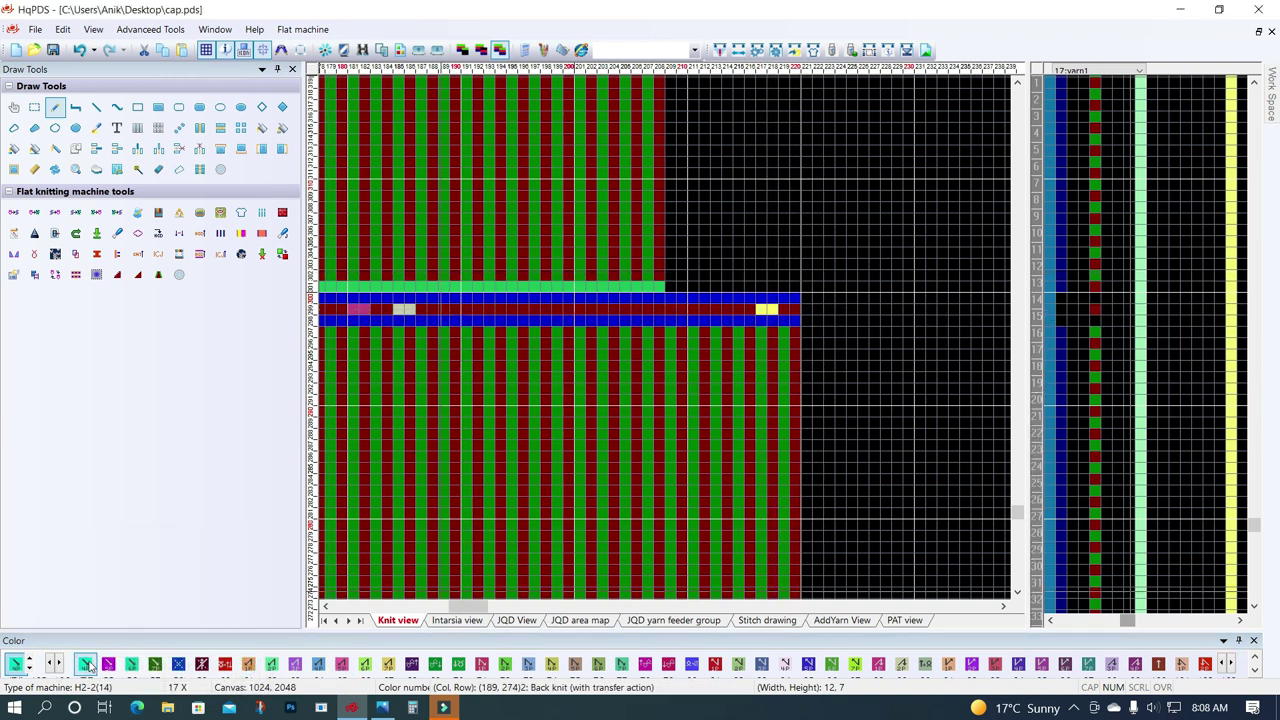
pyautogui.doubleClick(88, 664)
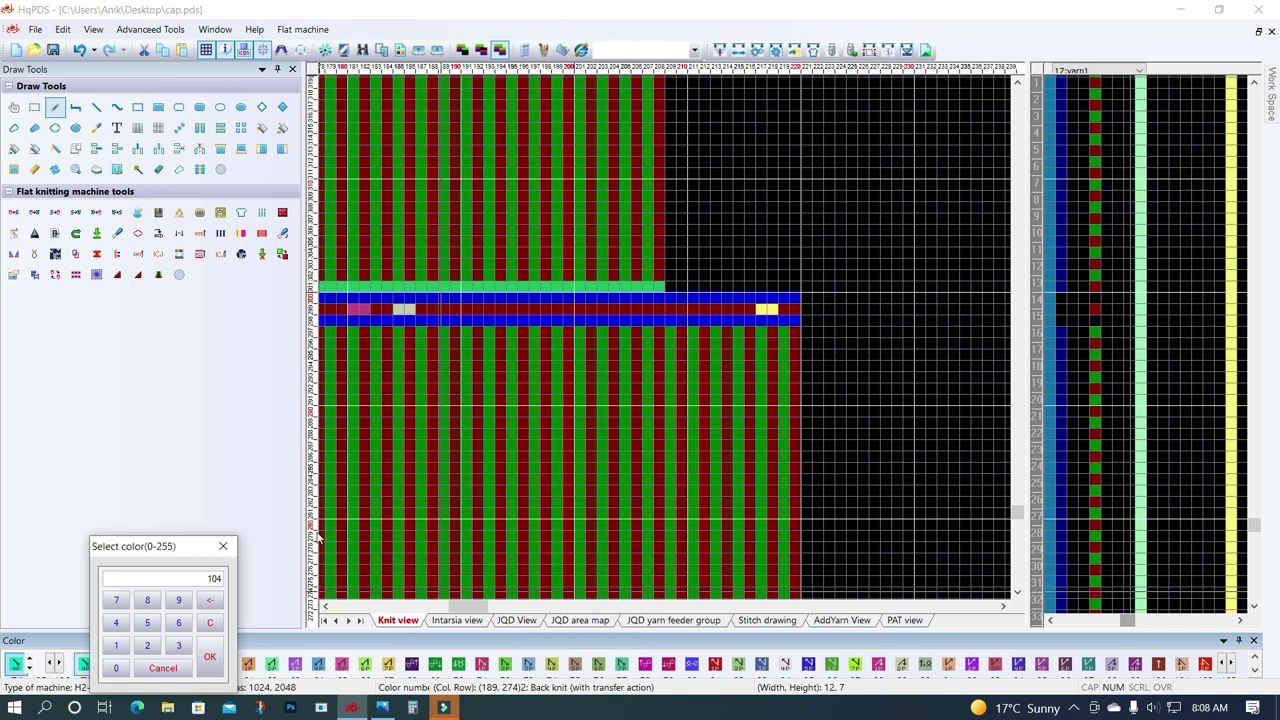
pyautogui.click(211, 659)
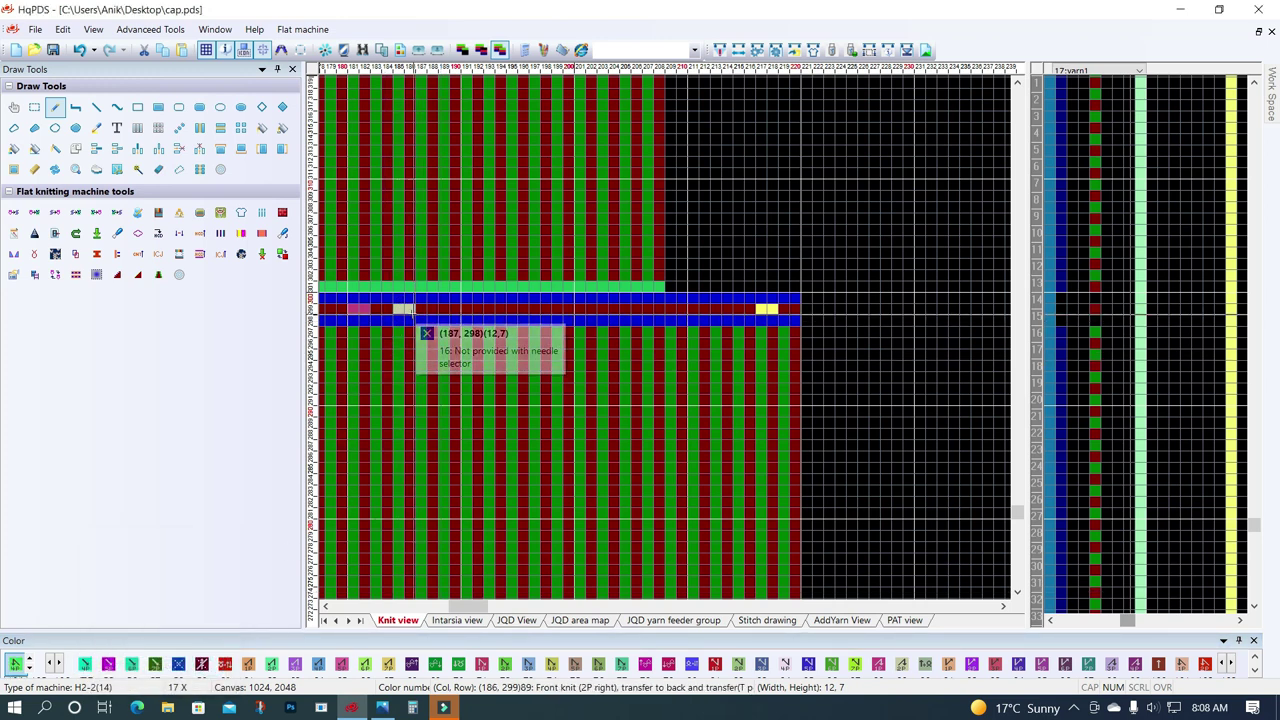
# Select a 2×2 block of transfer stitches and move it onto the magenta transfer cells.
pyautogui.hscroll(-3, 403, 310)
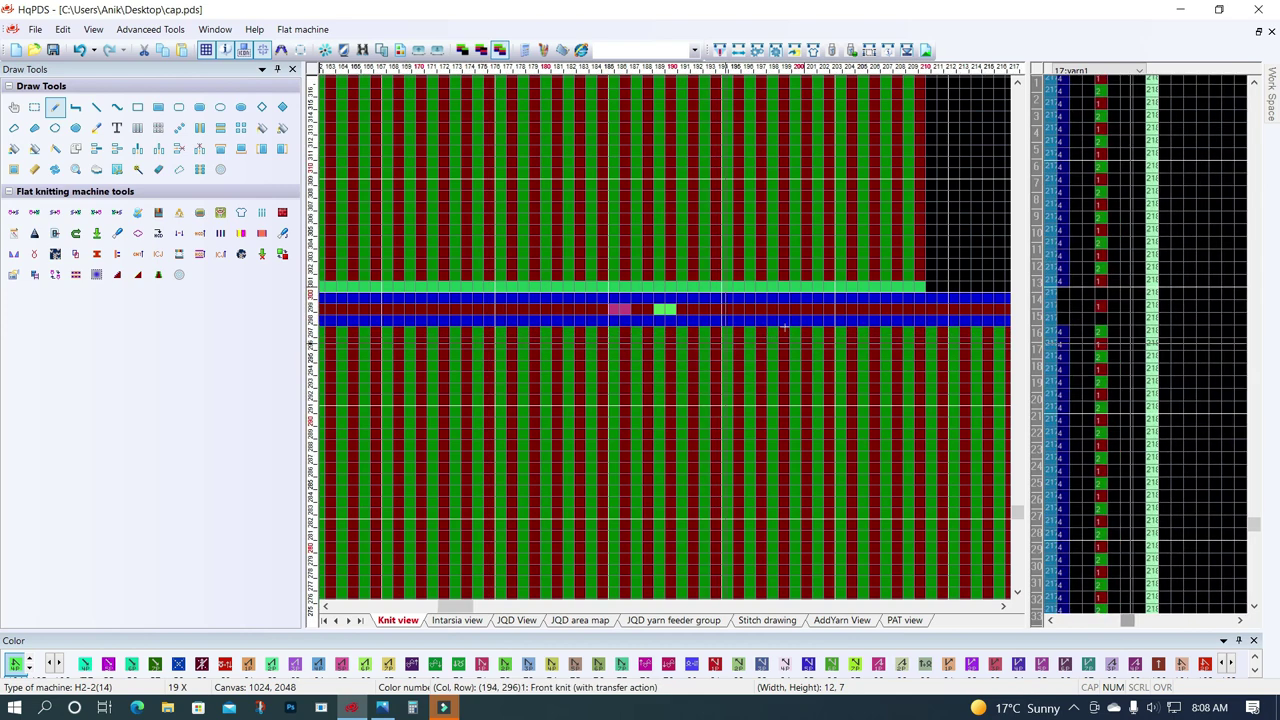
pyautogui.keyDown('ctrl'); pyautogui.scroll(1, 330, 150); pyautogui.keyUp('ctrl')
pyautogui.click(35, 108)
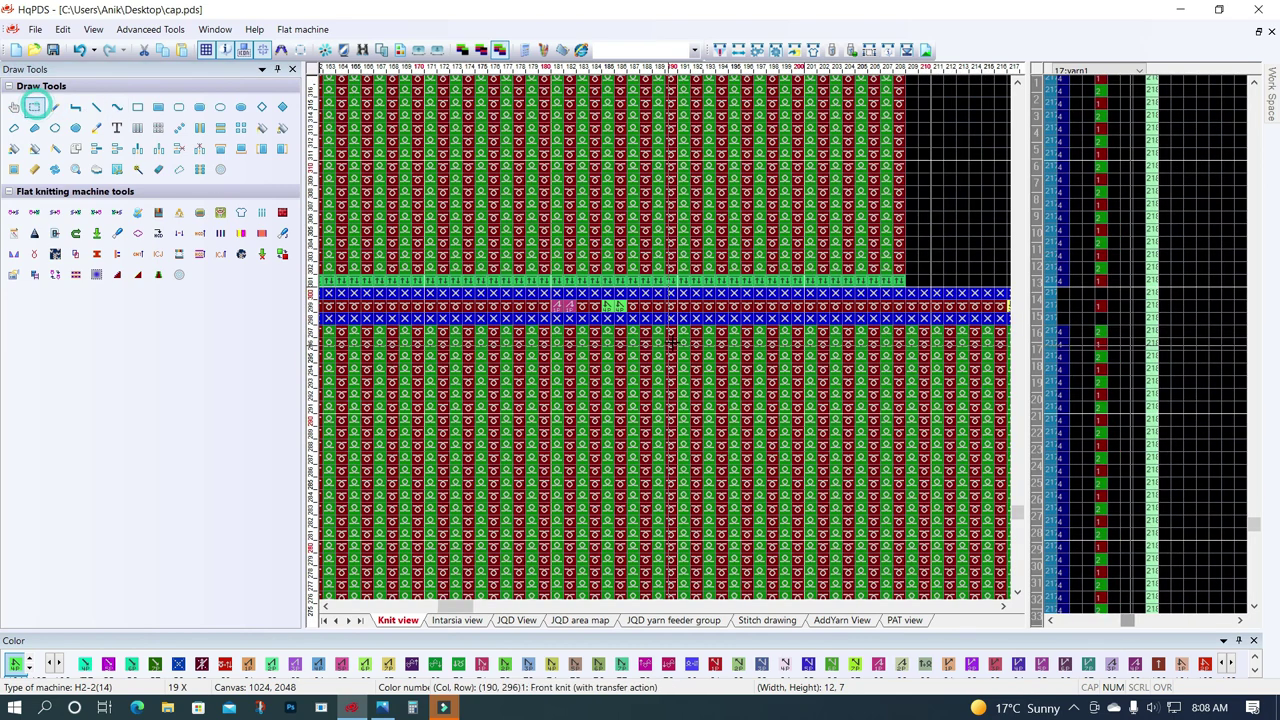
pyautogui.keyDown('ctrl'); pyautogui.scroll(-1, 680, 351); pyautogui.keyUp('ctrl')
pyautogui.moveTo(940, 312); pyautogui.dragTo(932, 311)
pyautogui.moveTo(535, 340); pyautogui.dragTo(522, 310)
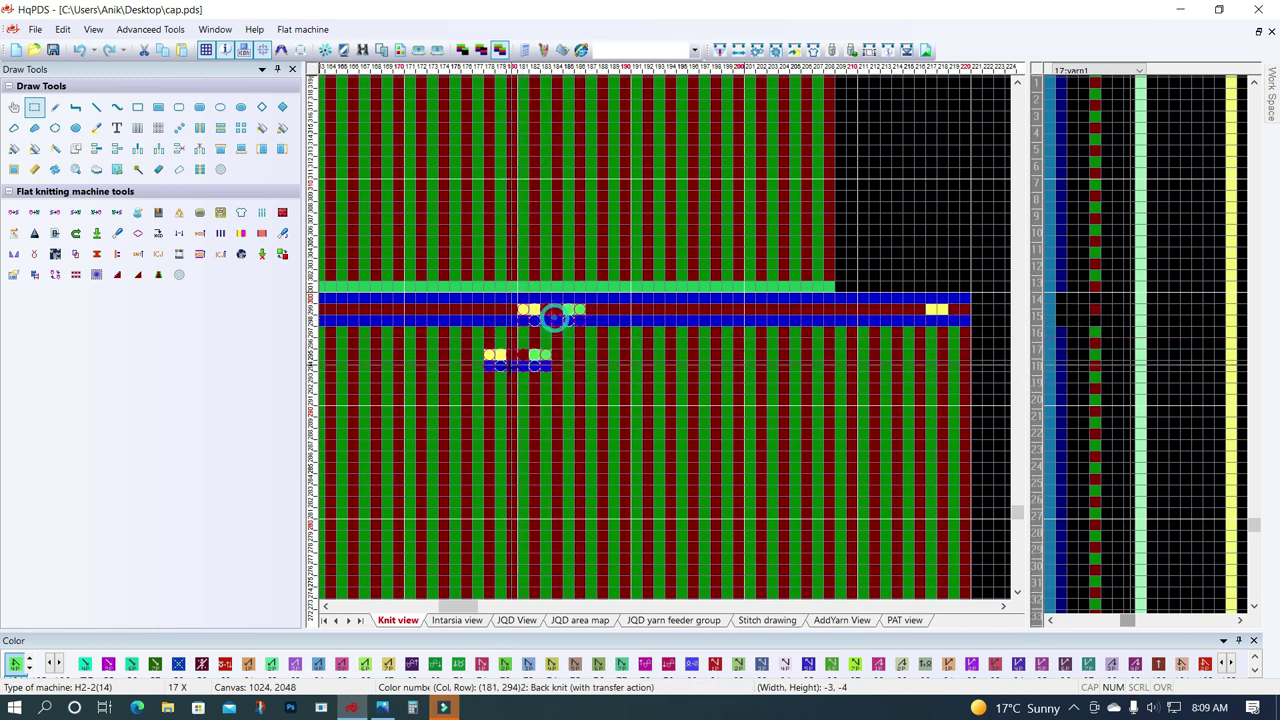
# Zoom out and back in to review the cap's stepped tiers.
pyautogui.keyDown('ctrl'); pyautogui.scroll(-1, 553, 317); pyautogui.keyUp('ctrl')
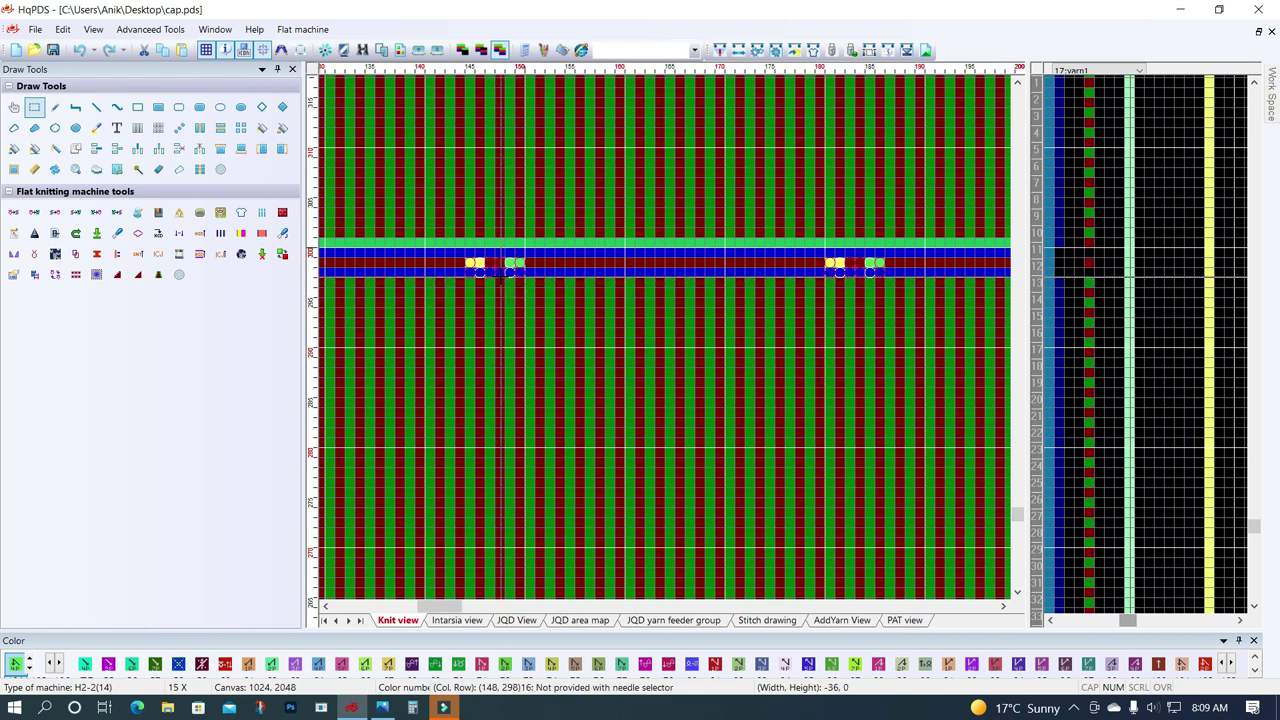
pyautogui.keyDown('ctrl'); pyautogui.scroll(-1, 455, 314); pyautogui.keyUp('ctrl')
pyautogui.hscroll(5, 680, 335)
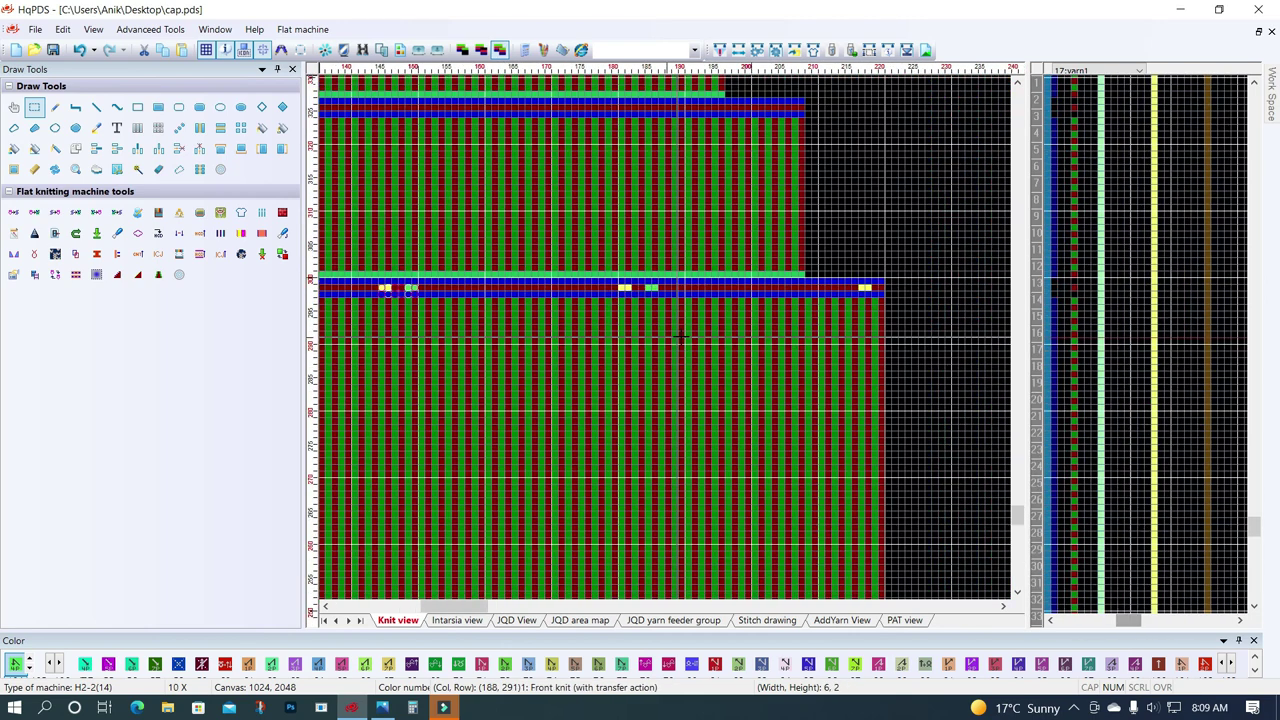
pyautogui.keyDown('ctrl'); pyautogui.scroll(1, 663, 340); pyautogui.keyUp('ctrl')
pyautogui.keyDown('ctrl'); pyautogui.scroll(1, 663, 338); pyautogui.keyUp('ctrl')
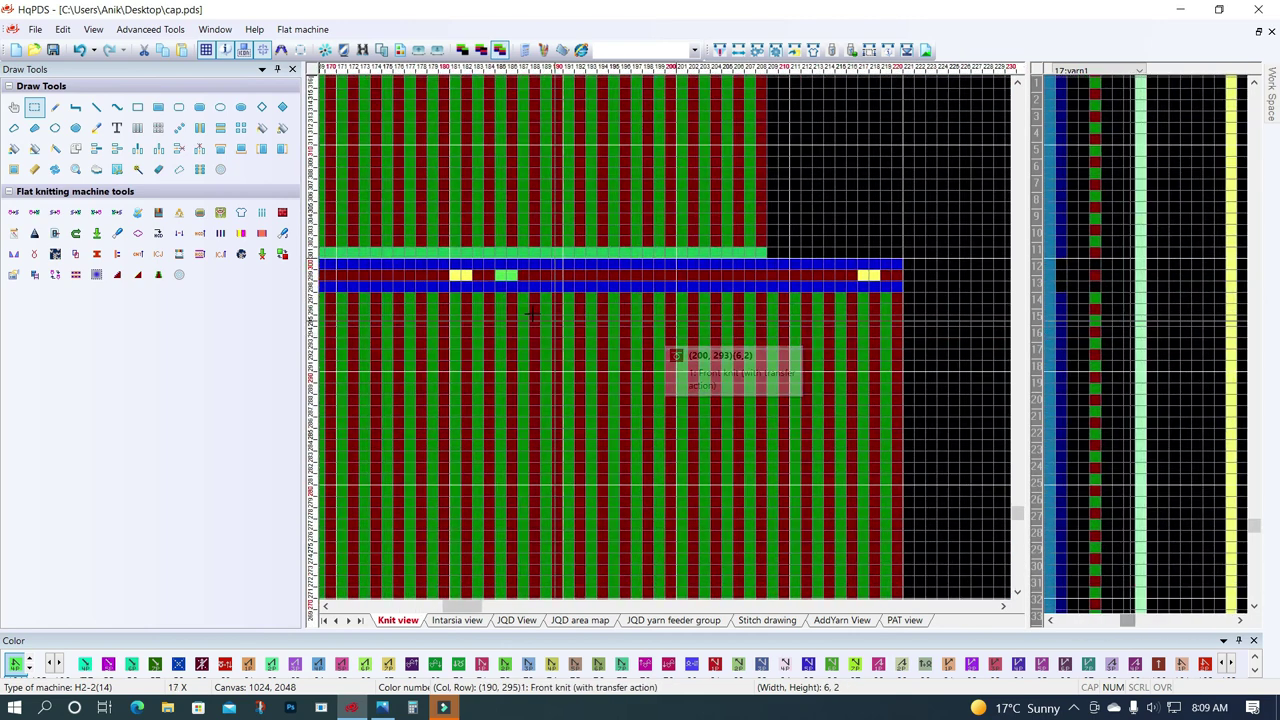
pyautogui.keyDown('ctrl'); pyautogui.scroll(-1, 458, 276); pyautogui.keyUp('ctrl')
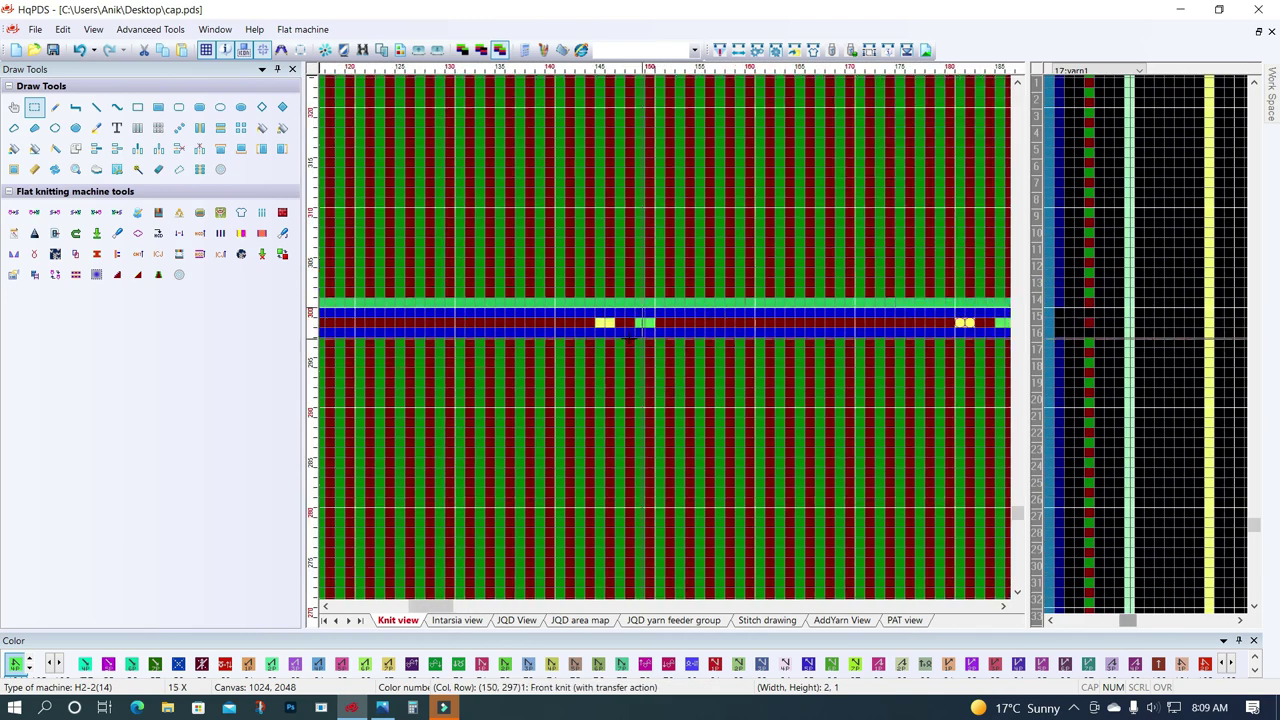
pyautogui.keyDown('ctrl'); pyautogui.scroll(-1, 663, 345); pyautogui.keyUp('ctrl')
pyautogui.keyDown('ctrl'); pyautogui.scroll(-1, 783, 332); pyautogui.keyUp('ctrl')
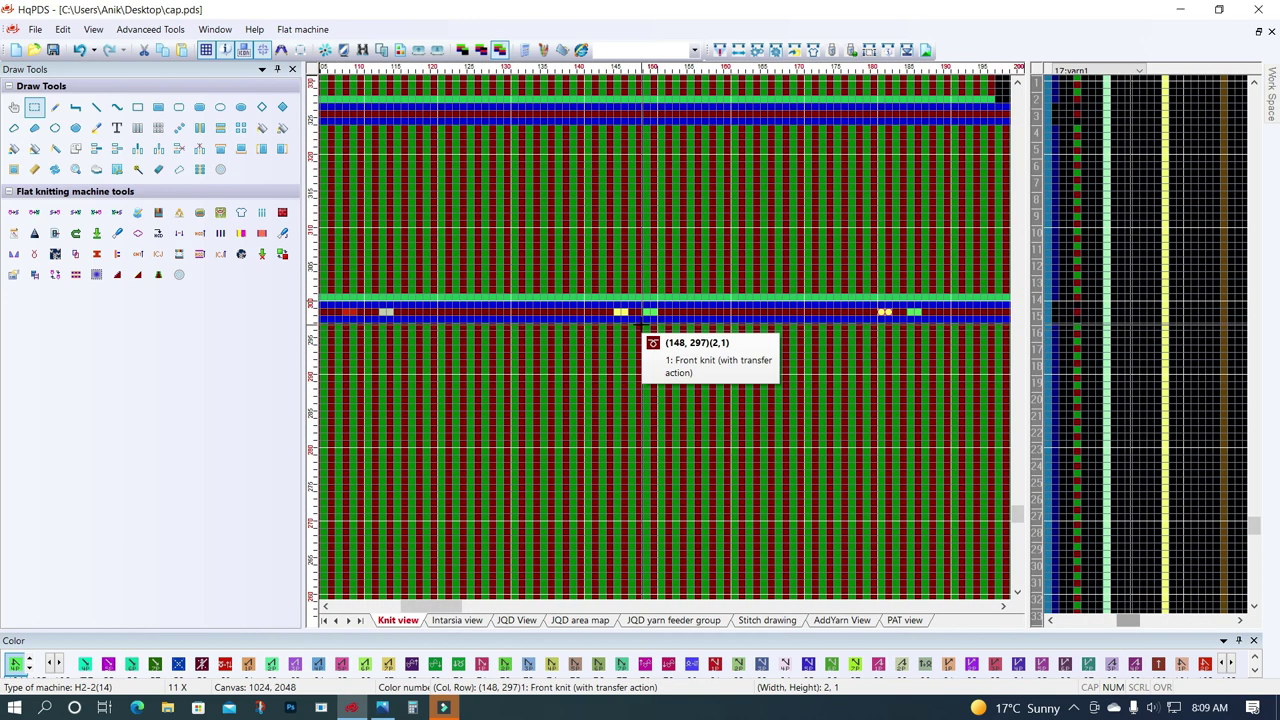
pyautogui.keyDown('ctrl'); pyautogui.scroll(1, 641, 322); pyautogui.keyUp('ctrl')
pyautogui.keyDown('ctrl'); pyautogui.scroll(1, 688, 322); pyautogui.keyUp('ctrl')
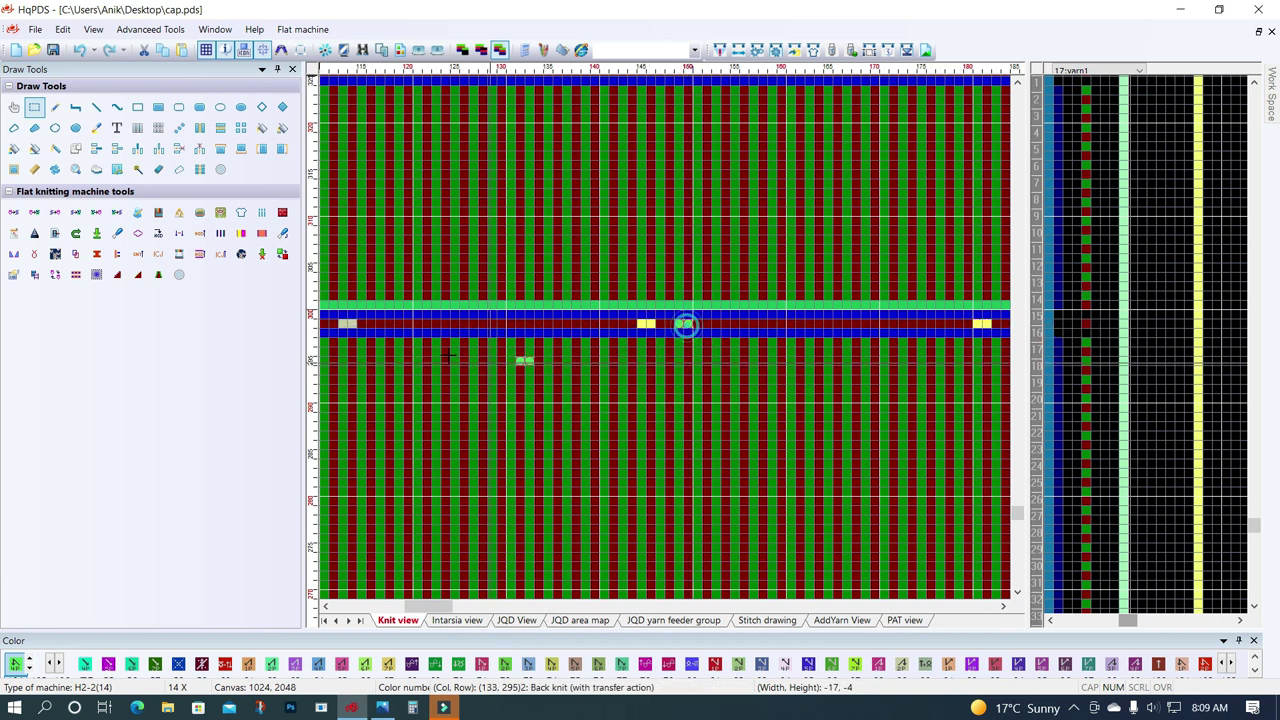
pyautogui.keyDown('ctrl'); pyautogui.scroll(1, 685, 325); pyautogui.keyUp('ctrl')
pyautogui.keyDown('ctrl'); pyautogui.scroll(1, 640, 383); pyautogui.keyUp('ctrl')
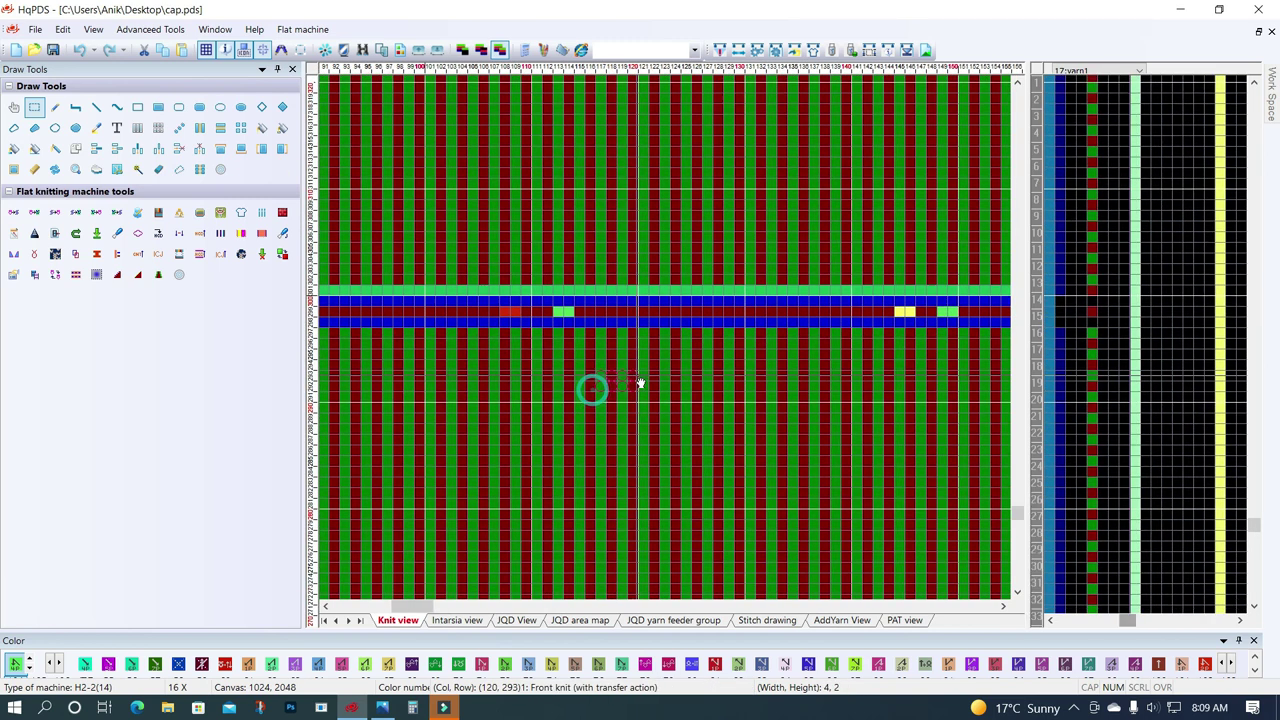
pyautogui.keyDown('ctrl'); pyautogui.scroll(-2, 640, 383); pyautogui.keyUp('ctrl')
pyautogui.keyDown('ctrl'); pyautogui.scroll(-1, 641, 370); pyautogui.keyUp('ctrl')
pyautogui.keyDown('ctrl'); pyautogui.scroll(-2, 643, 351); pyautogui.keyUp('ctrl')
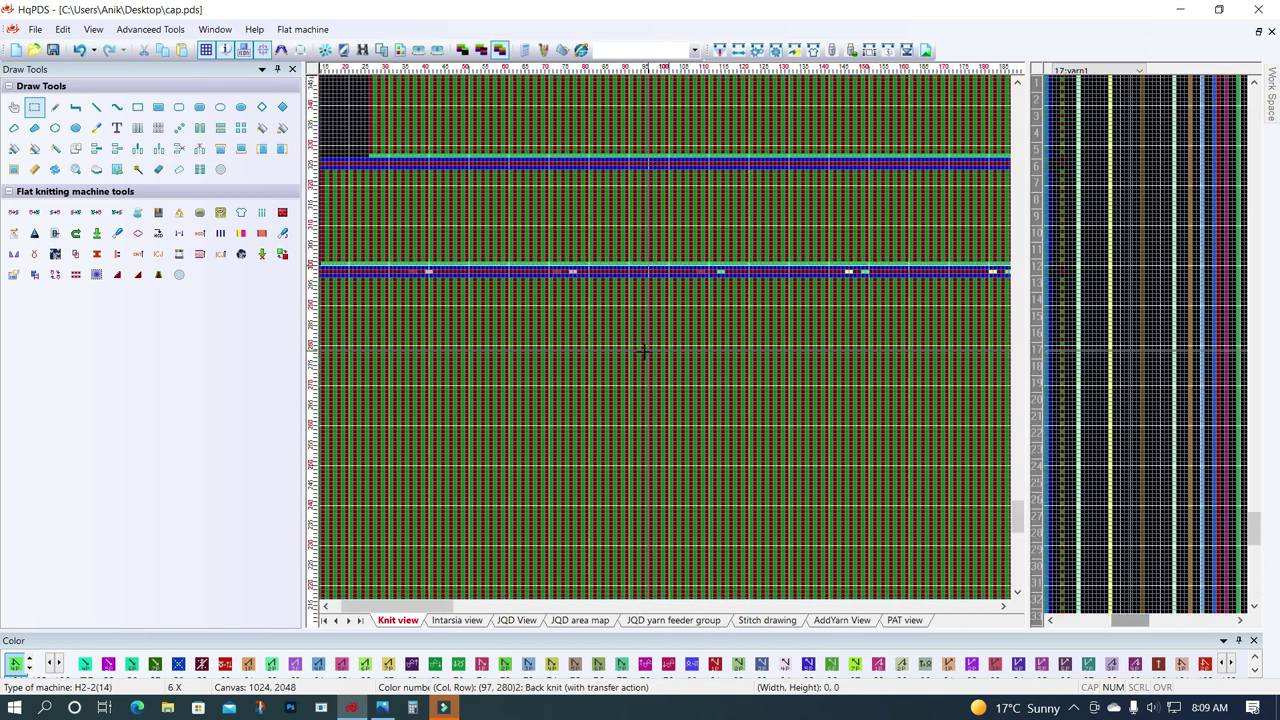
pyautogui.keyDown('ctrl'); pyautogui.scroll(-1, 514, 337); pyautogui.keyUp('ctrl')
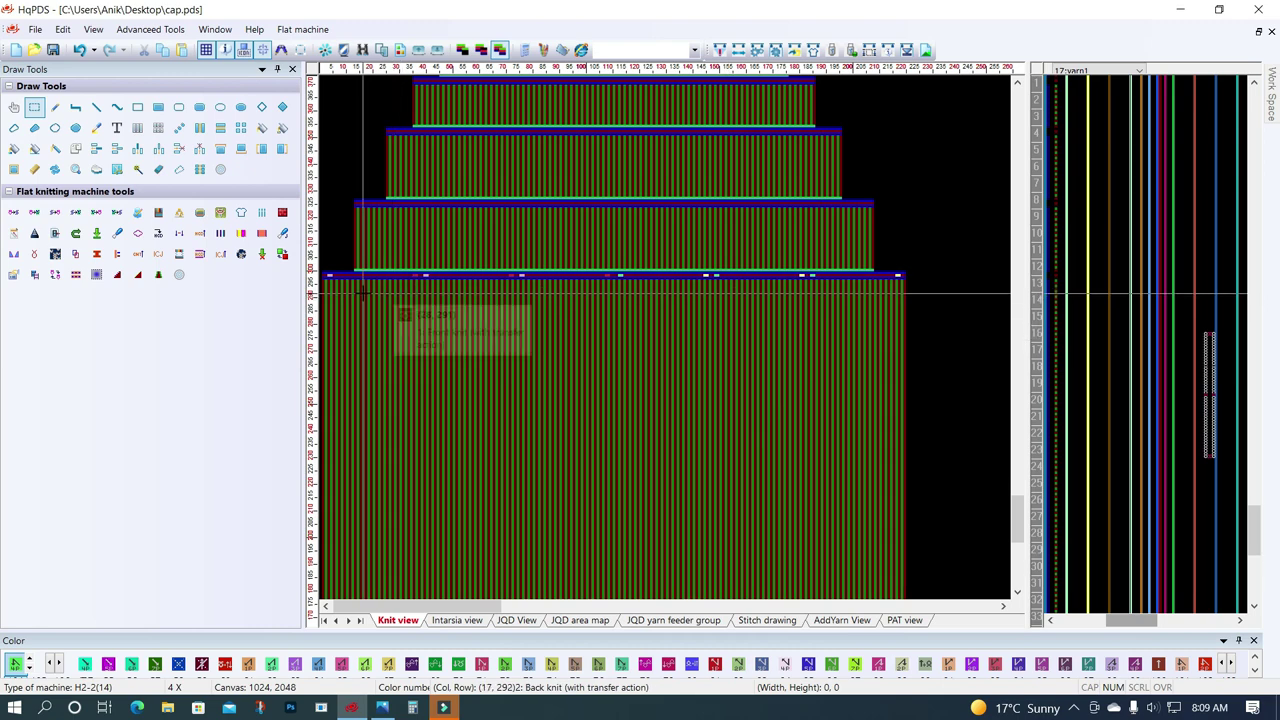
pyautogui.keyDown('ctrl'); pyautogui.scroll(1, 500, 337); pyautogui.keyUp('ctrl')
pyautogui.keyDown('ctrl'); pyautogui.scroll(1, 571, 337); pyautogui.keyUp('ctrl')
pyautogui.keyDown('ctrl'); pyautogui.scroll(1, 702, 350); pyautogui.keyUp('ctrl')
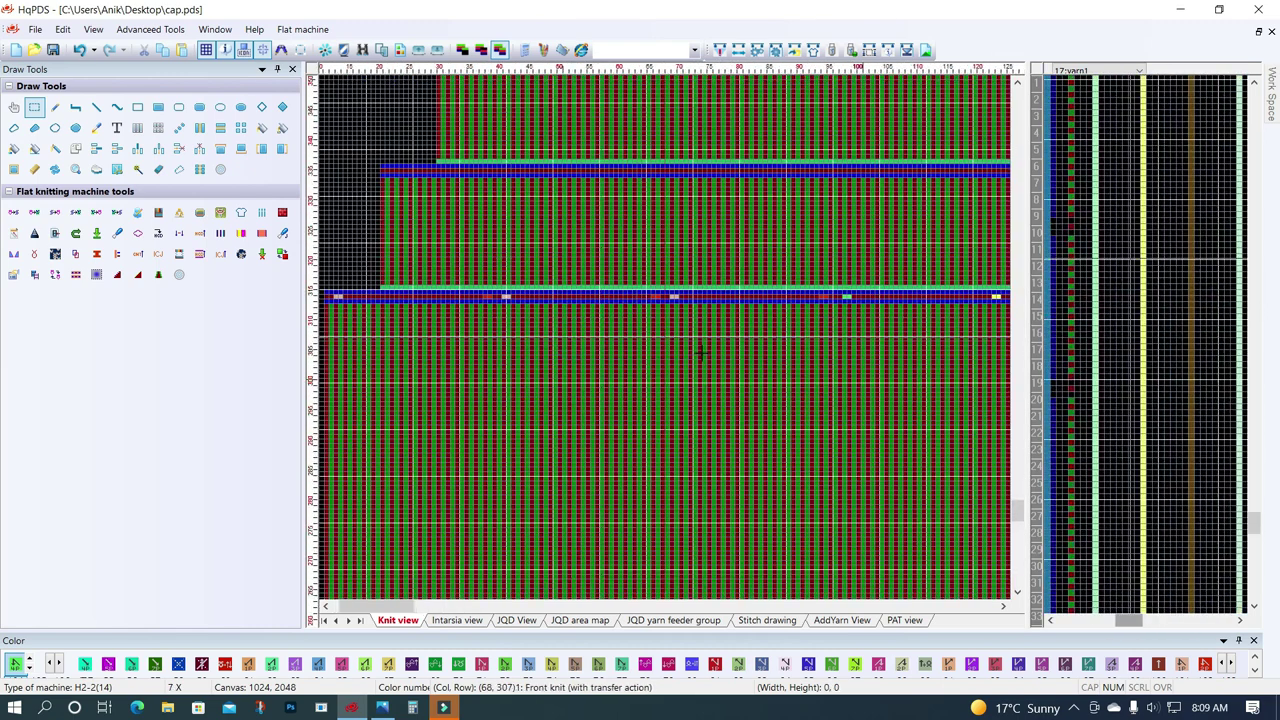
pyautogui.keyDown('ctrl'); pyautogui.scroll(1, 702, 350); pyautogui.keyUp('ctrl')
pyautogui.keyDown('ctrl'); pyautogui.scroll(1, 700, 330); pyautogui.keyUp('ctrl')
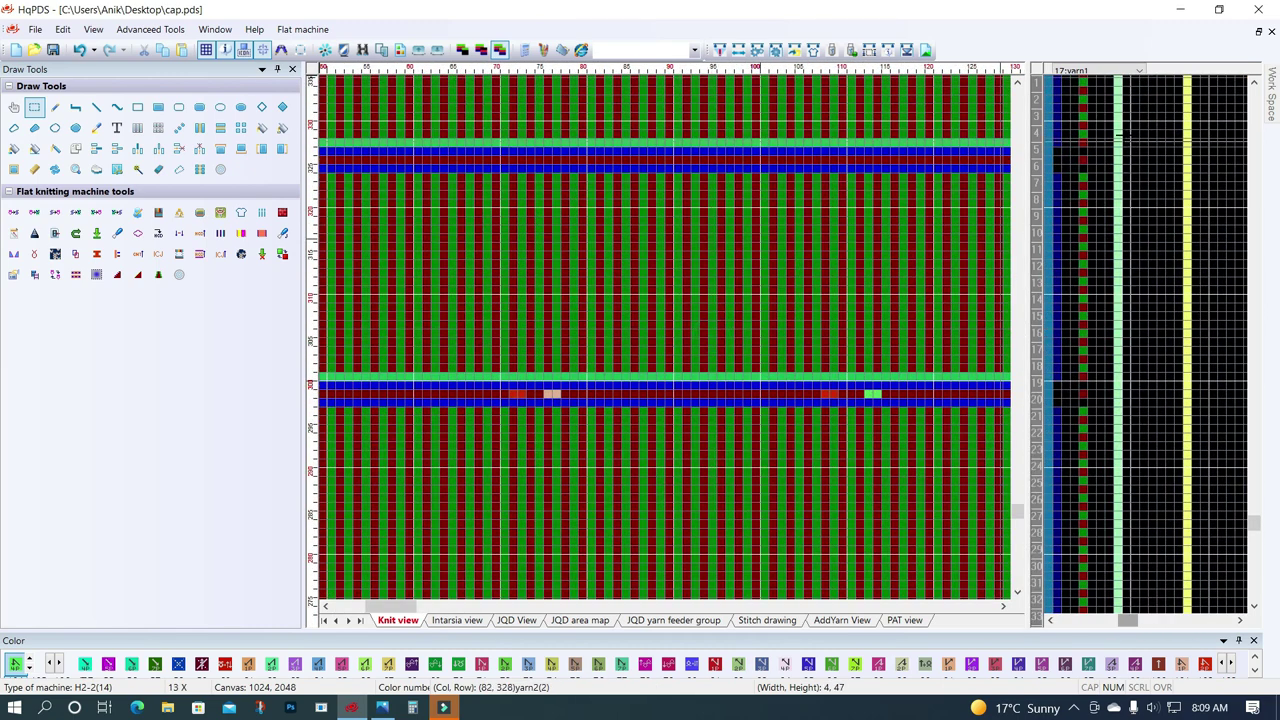
# Show the cancel weaving page and set one transfer row to Set shortening (8).
pyautogui.click(1037, 84)
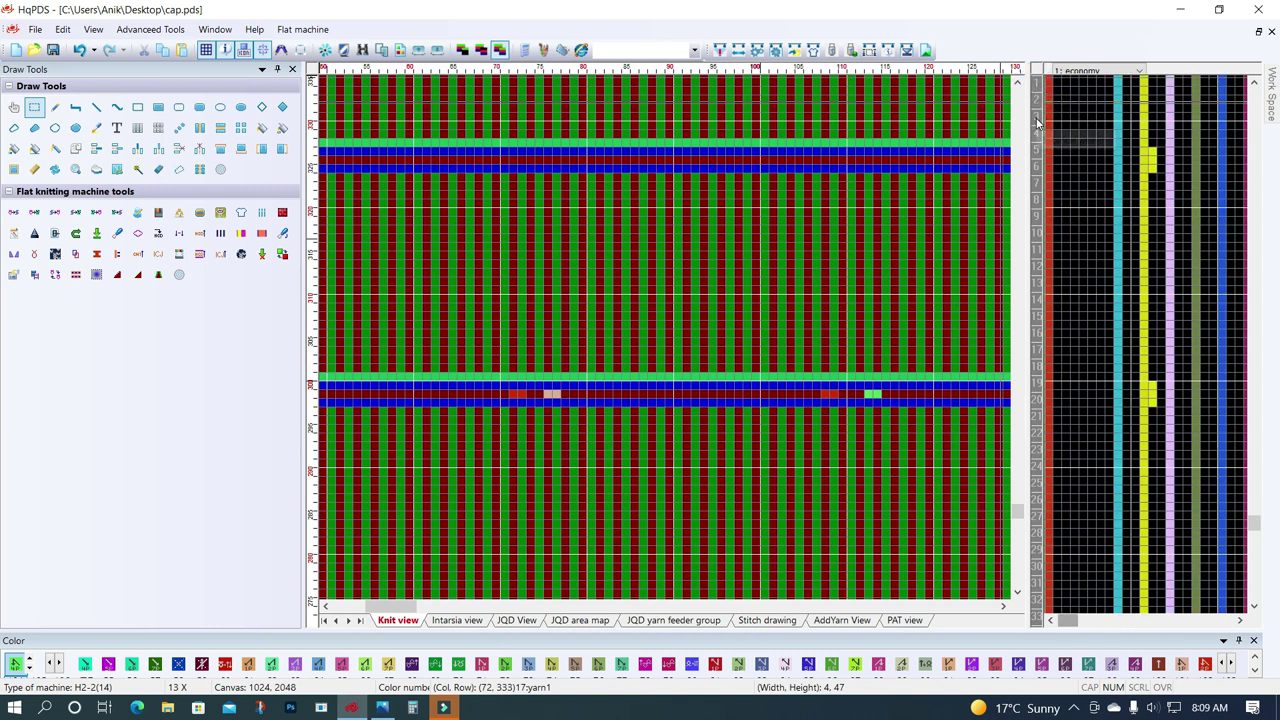
pyautogui.click(1037, 121)
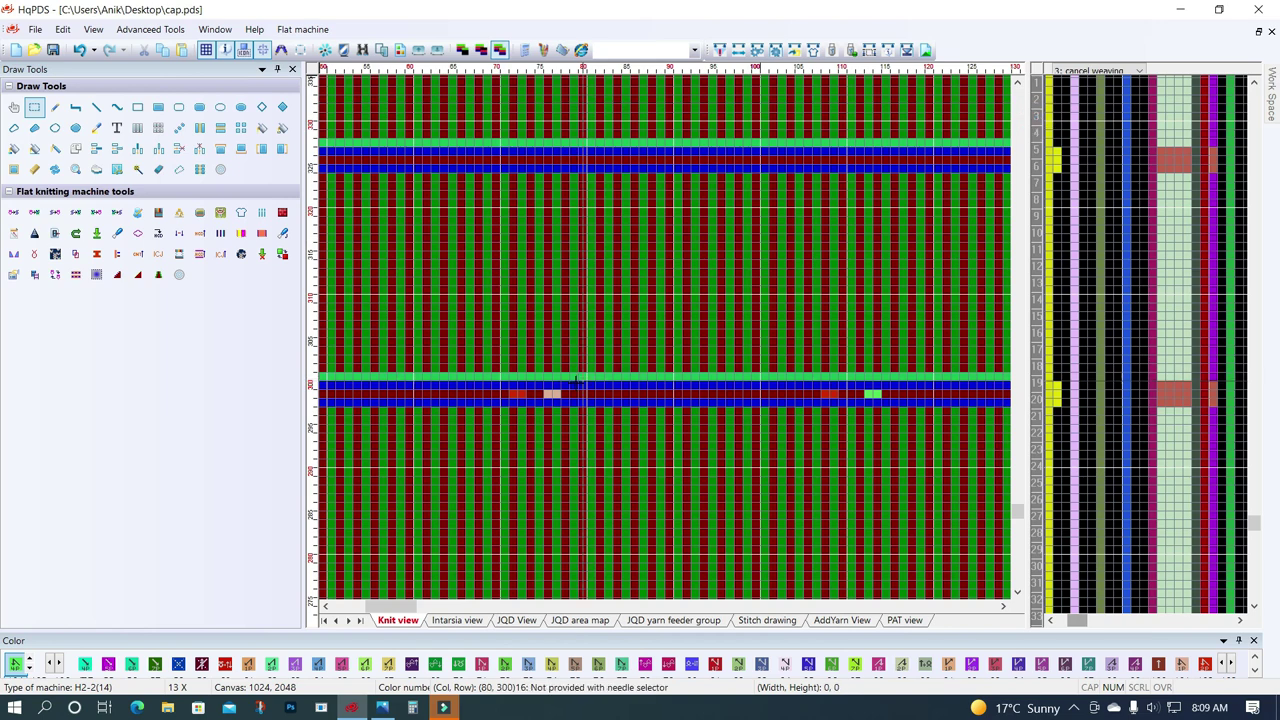
pyautogui.keyDown('ctrl'); pyautogui.scroll(1, 575, 381); pyautogui.keyUp('ctrl')
pyautogui.keyDown('ctrl'); pyautogui.scroll(1, 671, 354); pyautogui.keyUp('ctrl')
pyautogui.keyDown('ctrl'); pyautogui.scroll(1, 671, 354); pyautogui.keyUp('ctrl')
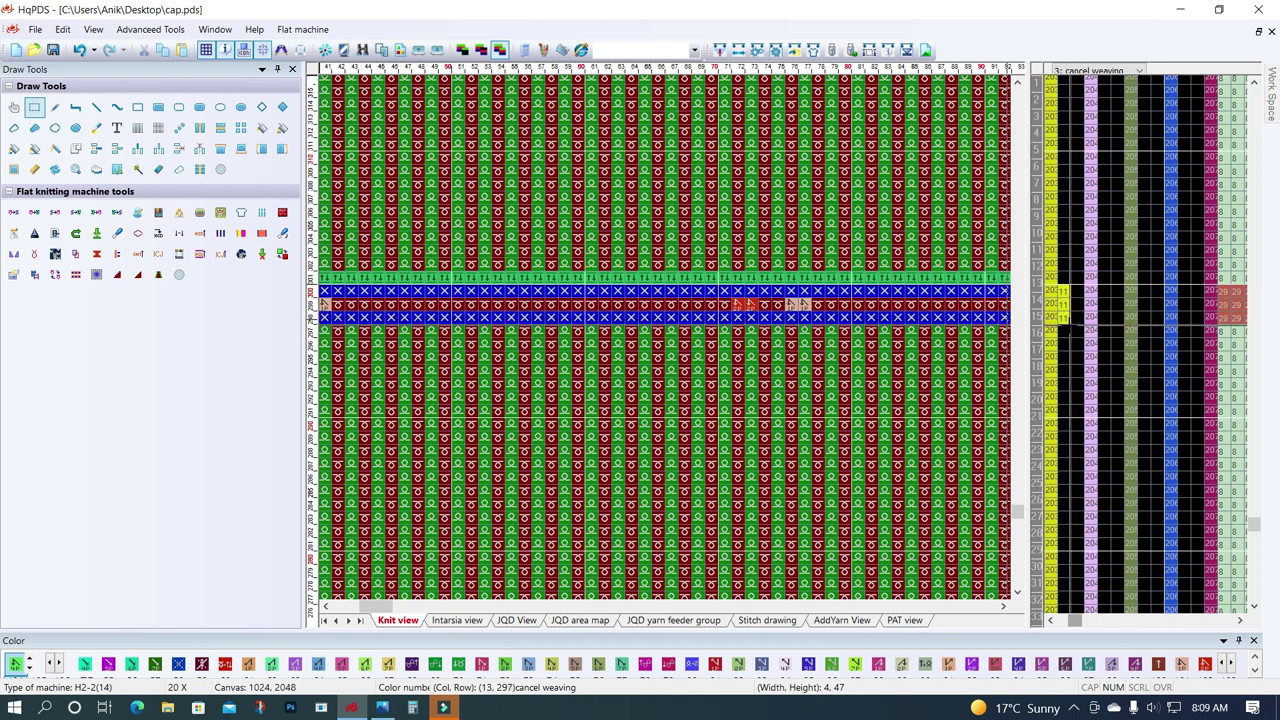
pyautogui.rightClick(1064, 318)
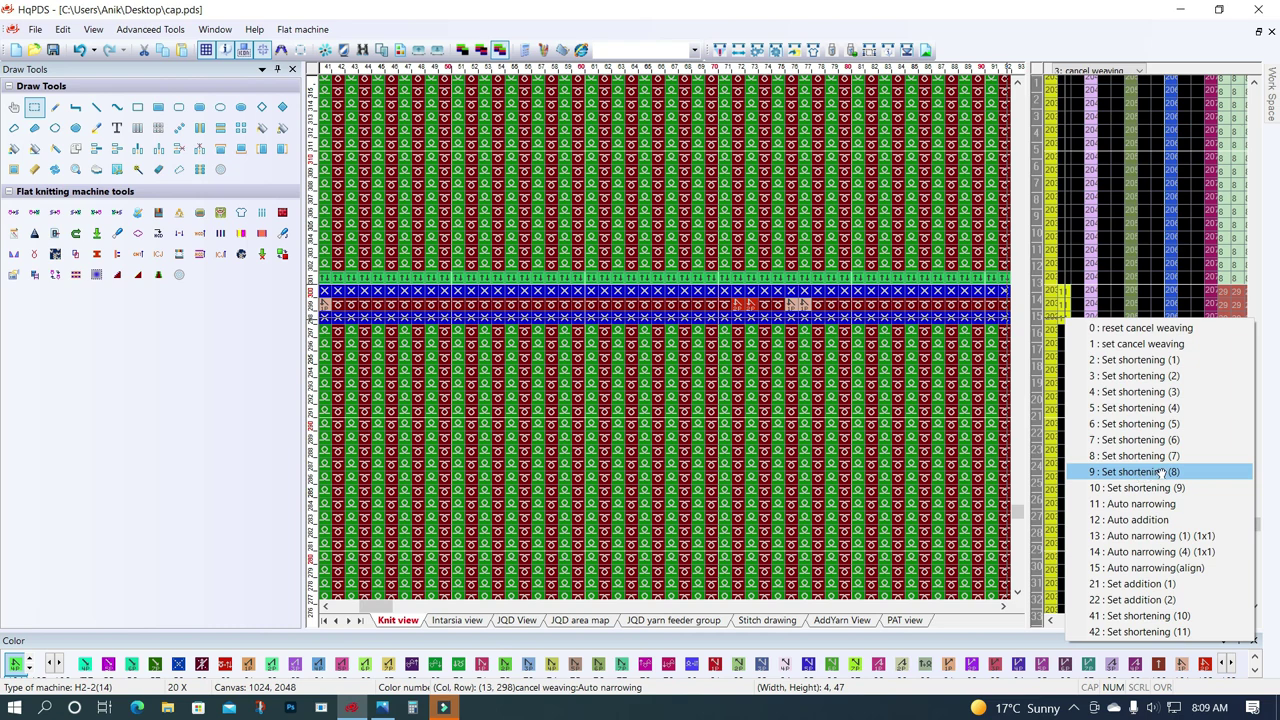
pyautogui.click(1140, 471)
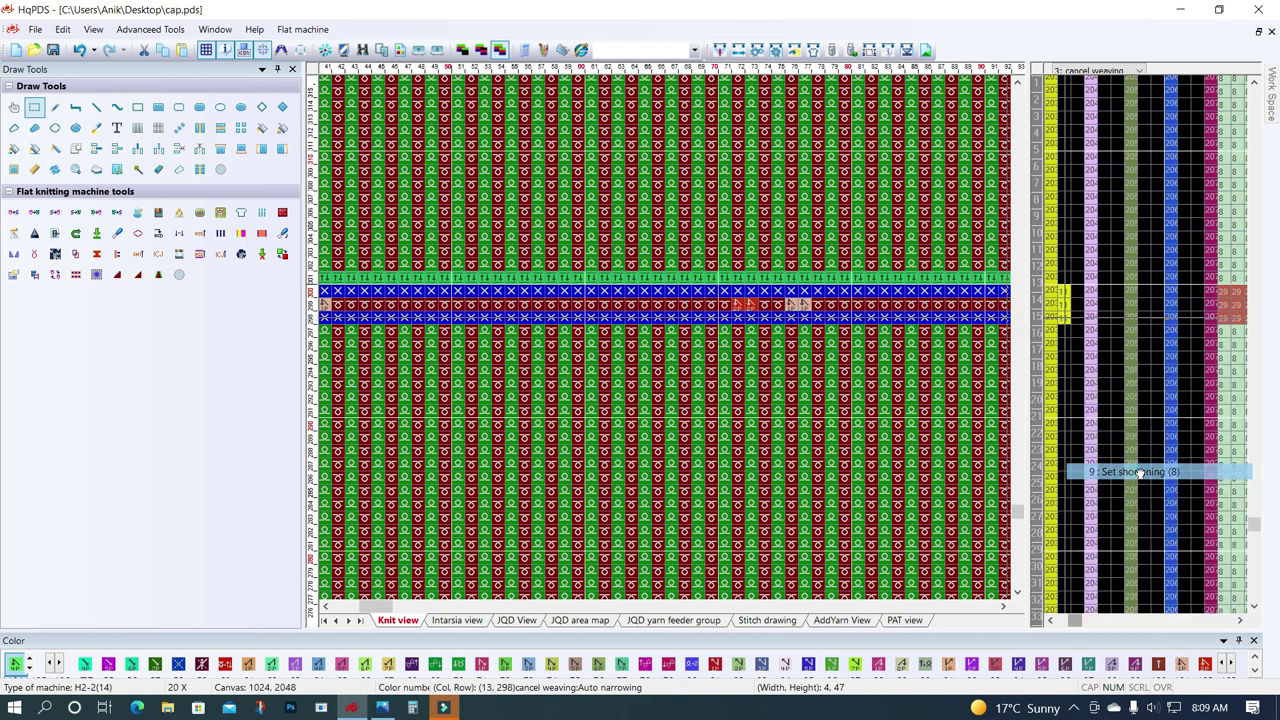
# Fill the remaining transfer rows with Set shortening (8) as a rectangular area.
pyautogui.click(96, 107)
pyautogui.click(158, 128)
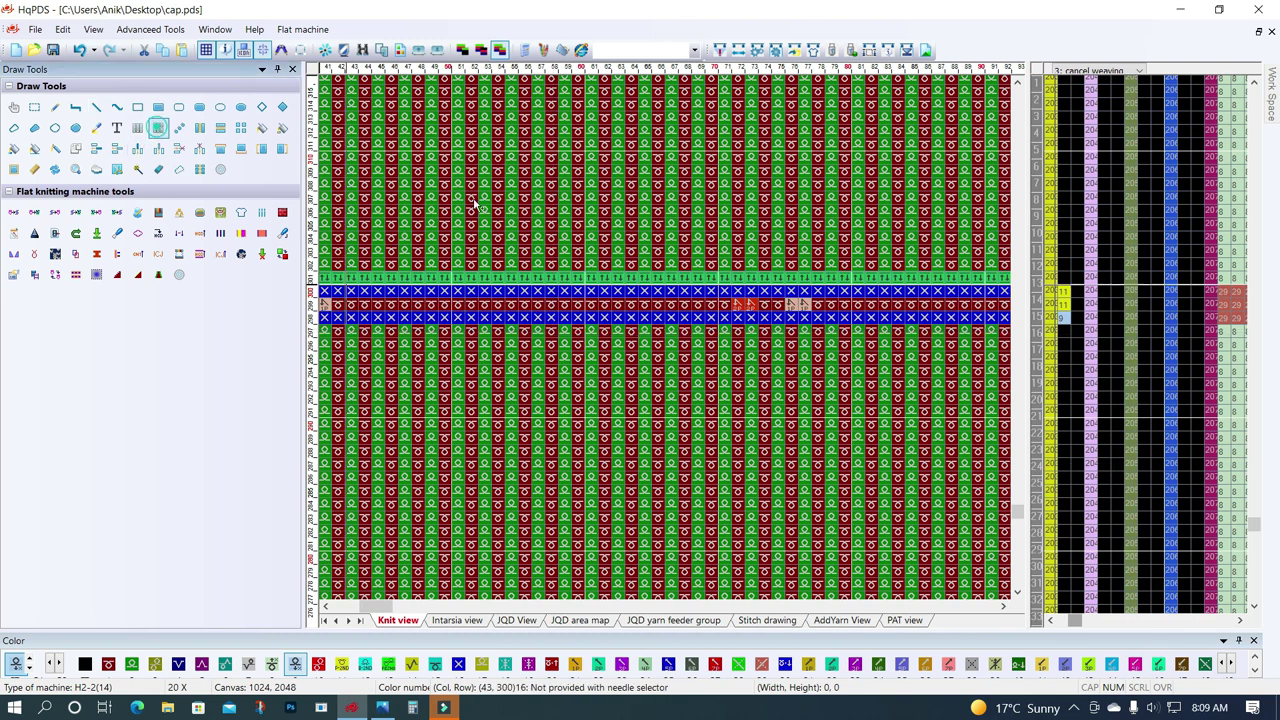
pyautogui.click(1070, 323)
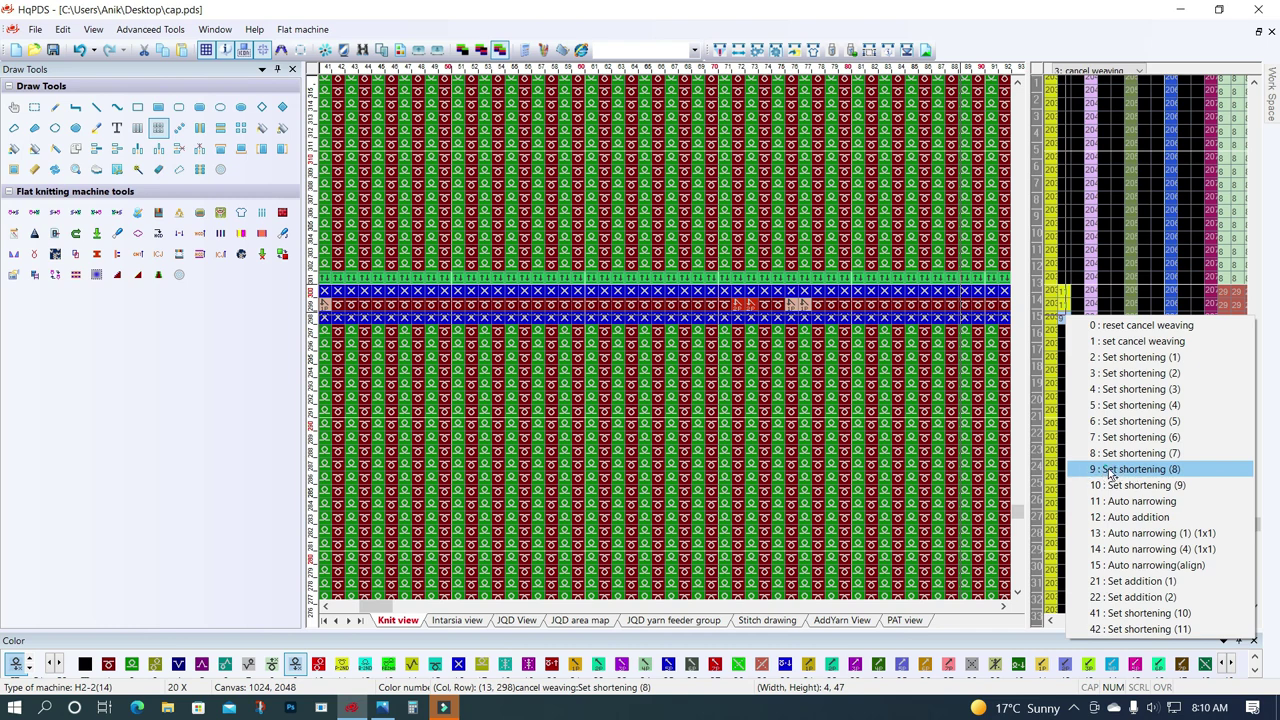
pyautogui.click(1111, 471)
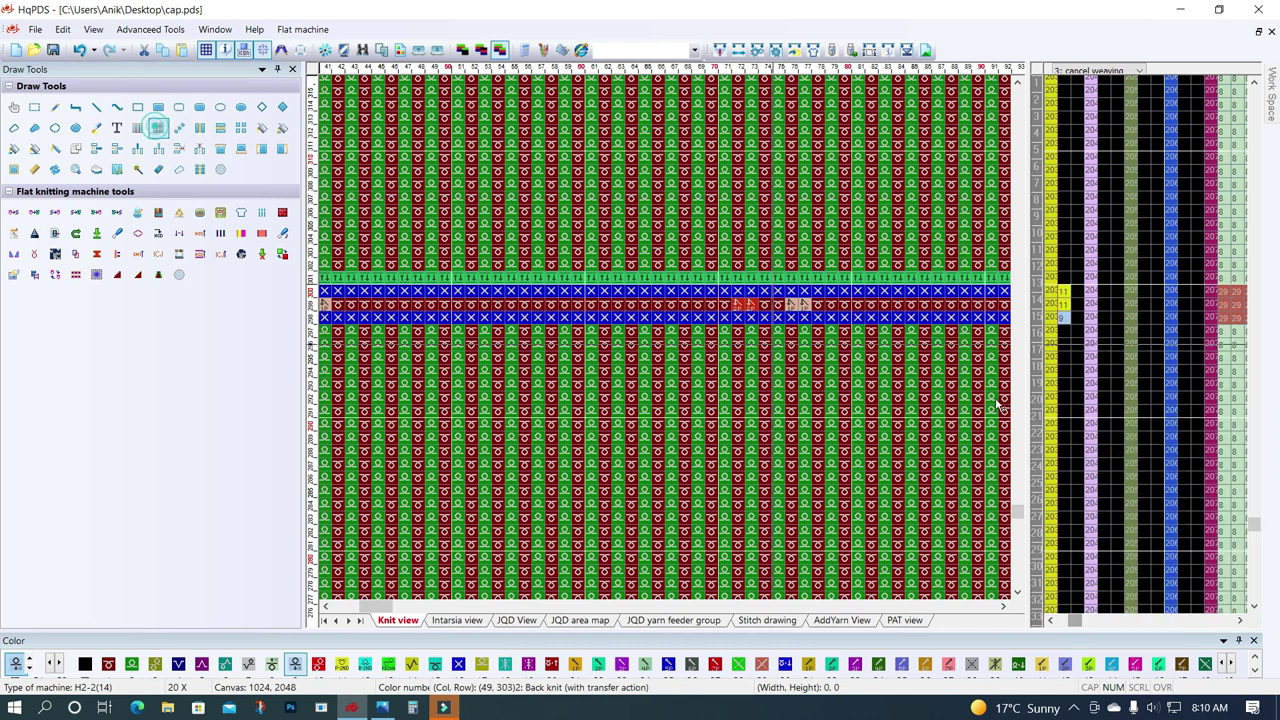
pyautogui.moveTo(1063, 310); pyautogui.dragTo(1083, 343)
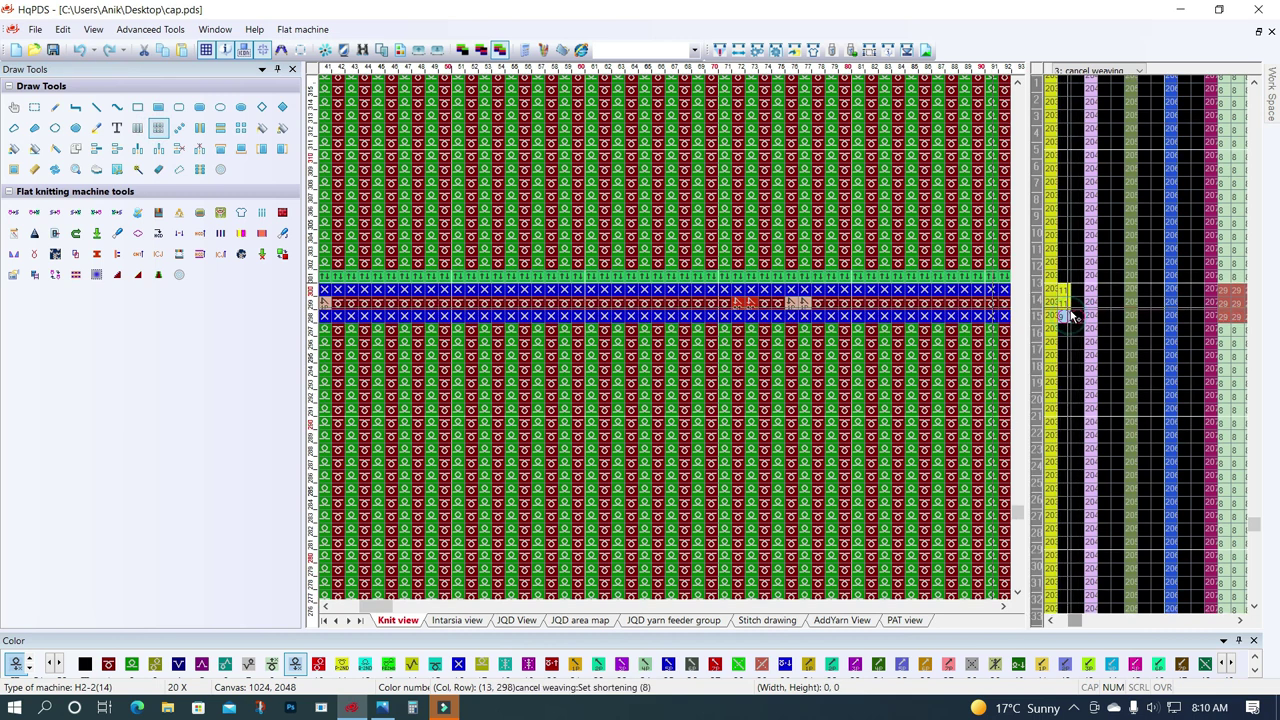
pyautogui.moveTo(1064, 316); pyautogui.dragTo(1070, 296)
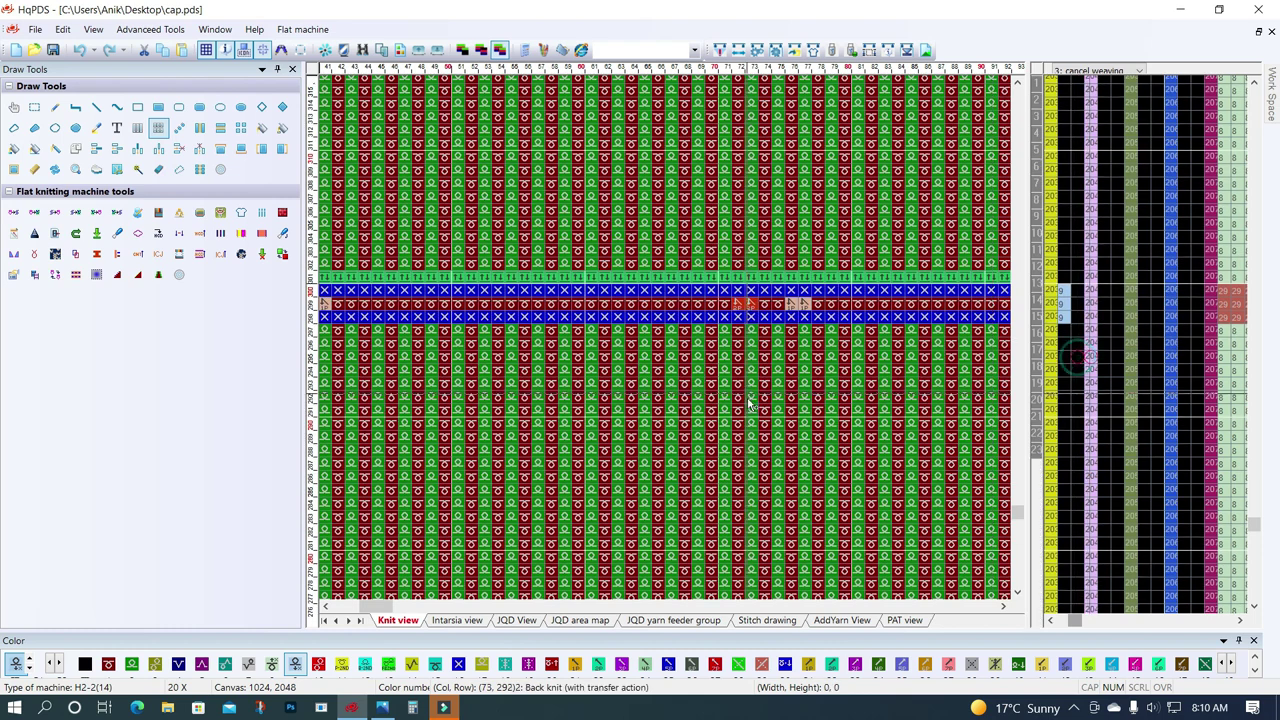
# Save cap.pds and compile it with the confirmed compilation options.
pyautogui.click(53, 50)
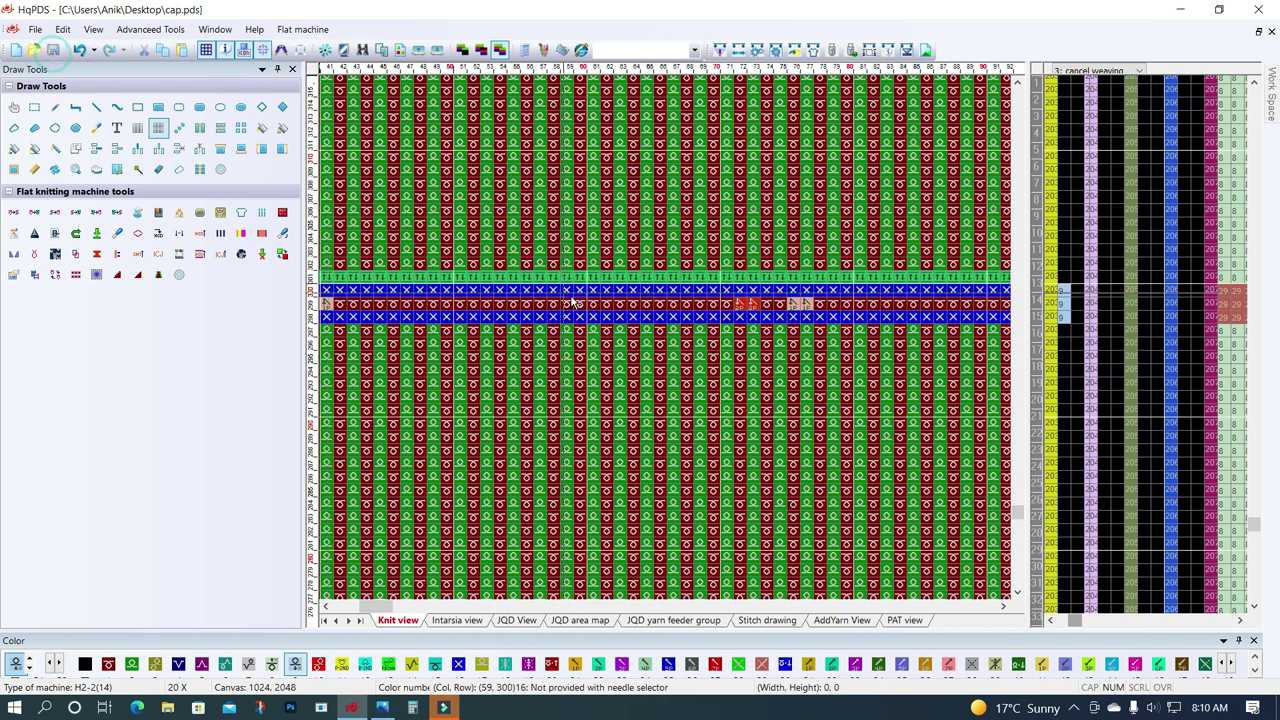
pyautogui.scroll(-1, 697, 168)
pyautogui.click(720, 52)
pyautogui.click(740, 594)
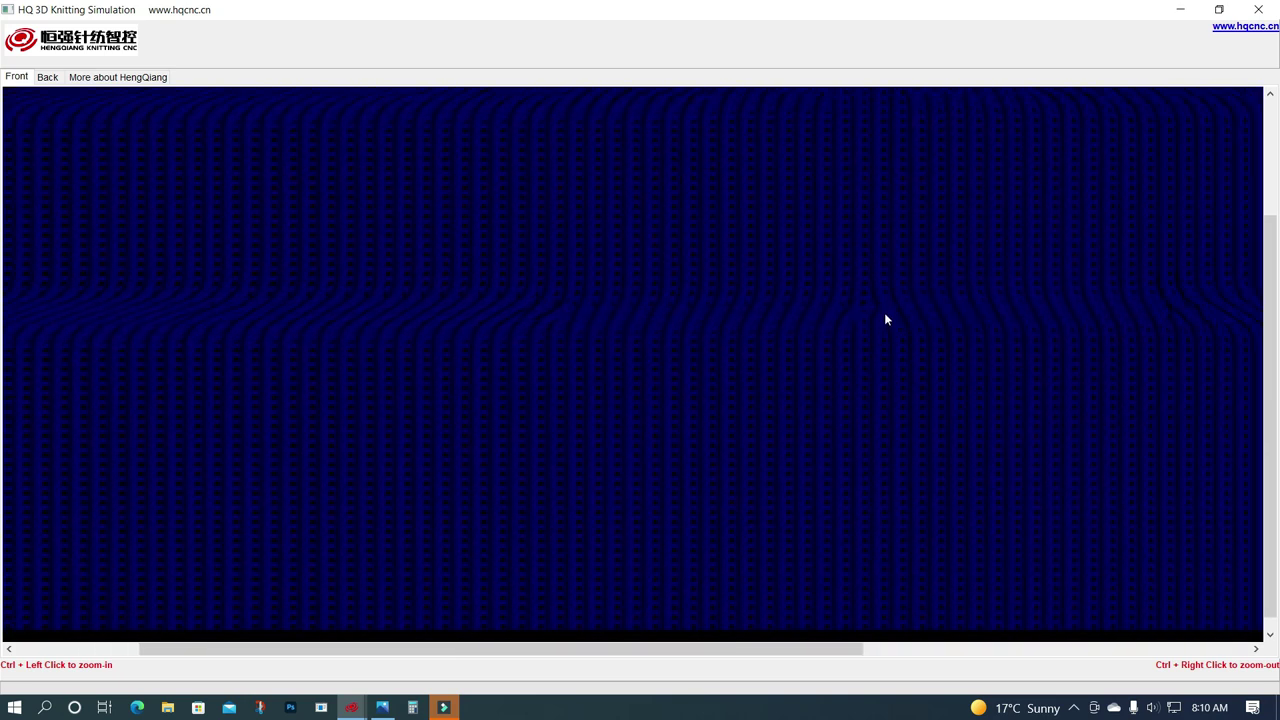
# Inspect the tiered 3D knit simulation, then minimize it to return to HqPDS.
pyautogui.click(1180, 10)
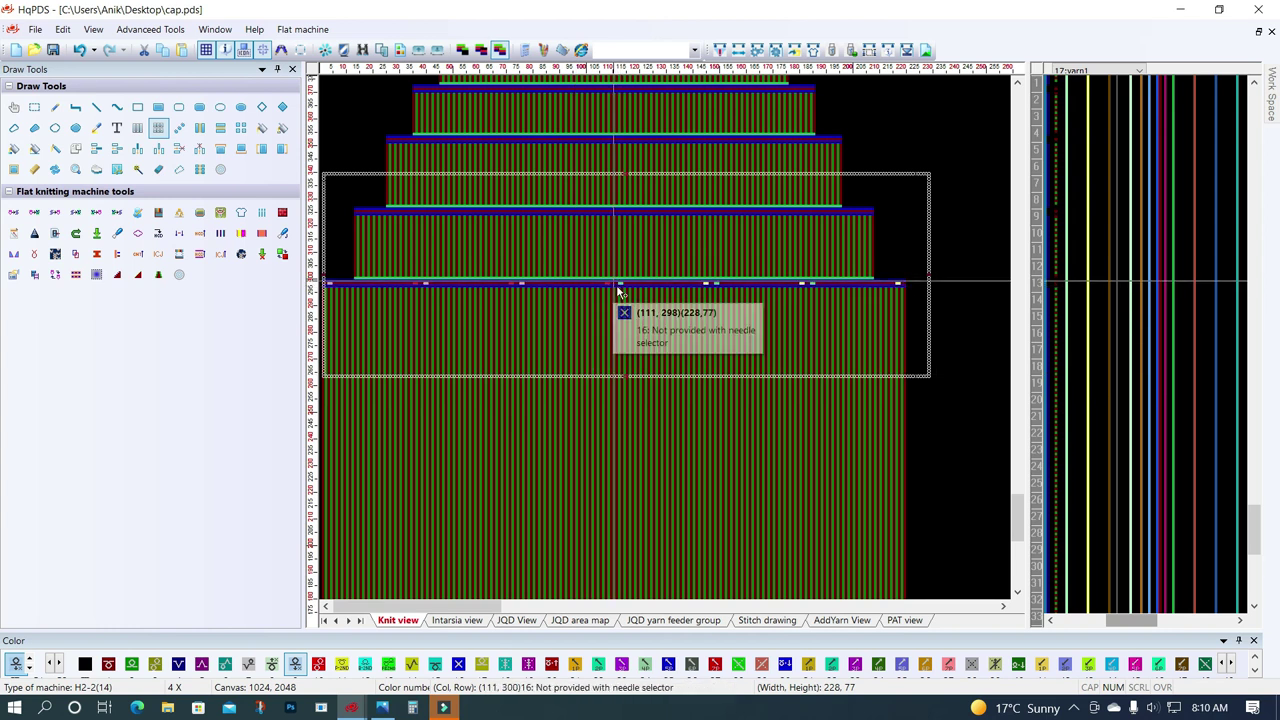
pyautogui.hotkey('alt', 'Tab')
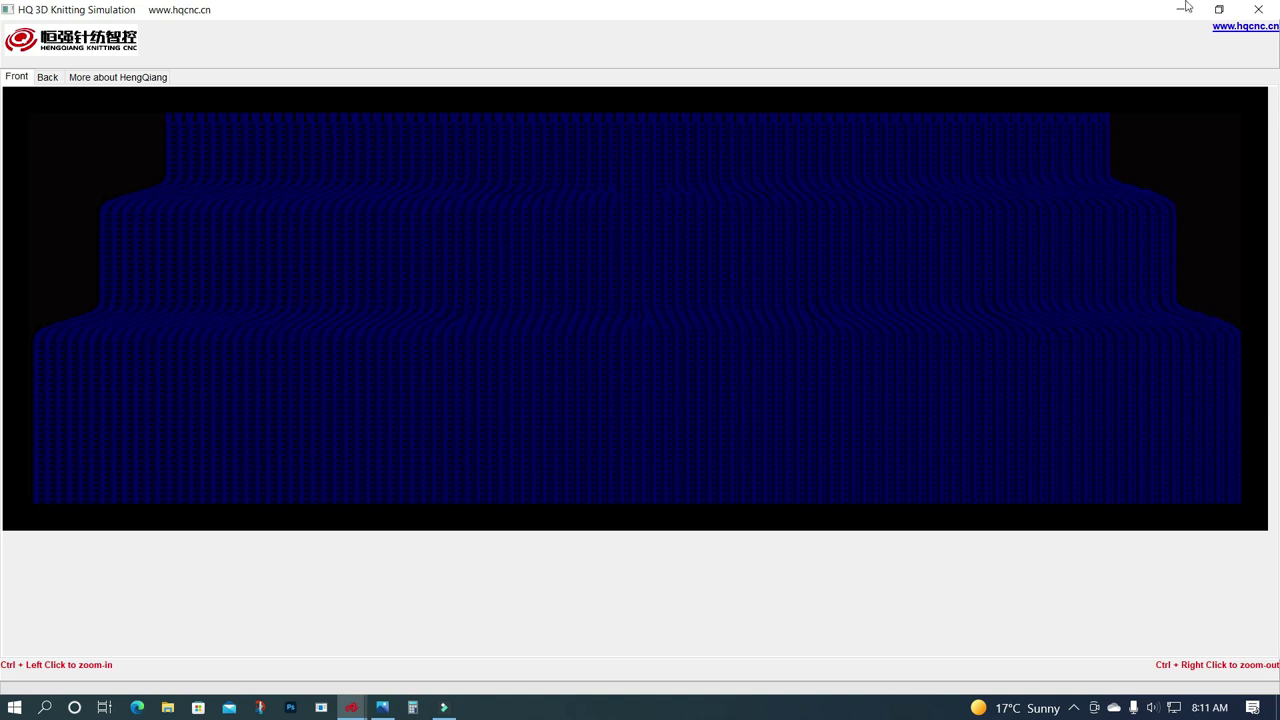
pyautogui.click(1186, 12)
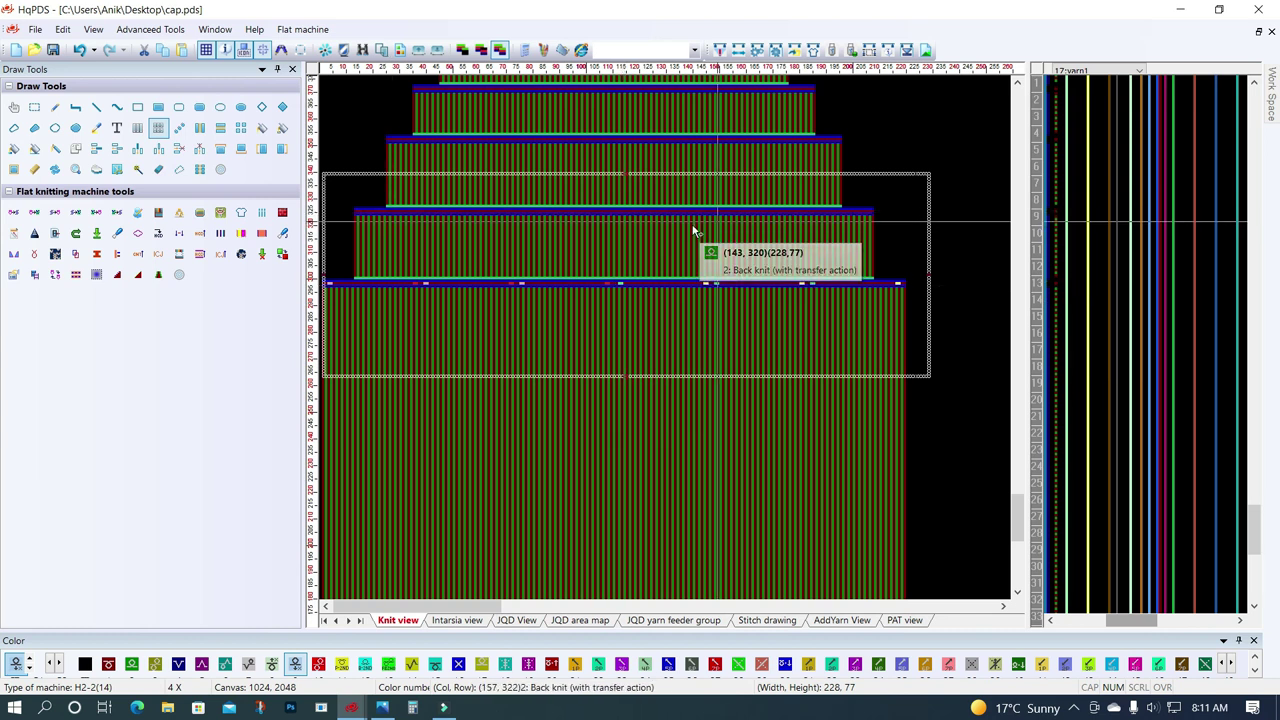
# Clear the area selection and bring HQ 3D Knitting Simulation forward from the taskbar.
pyautogui.click(1040, 120)
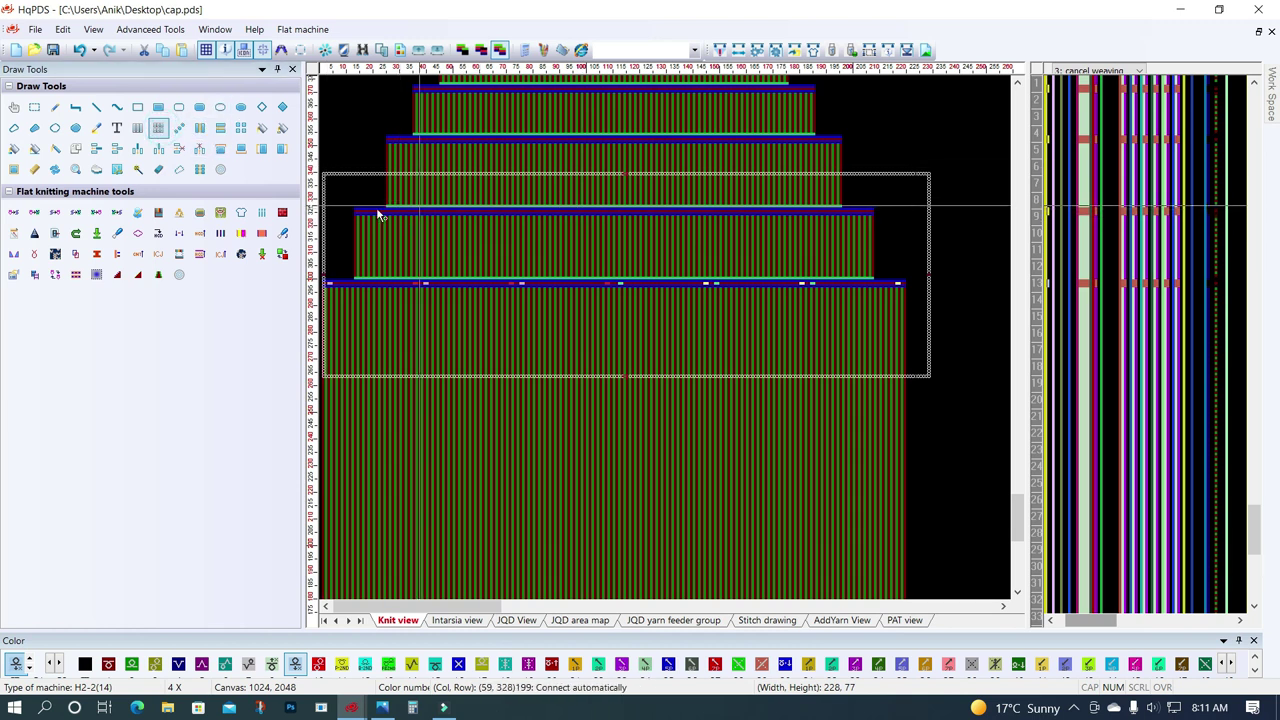
pyautogui.click(566, 330)
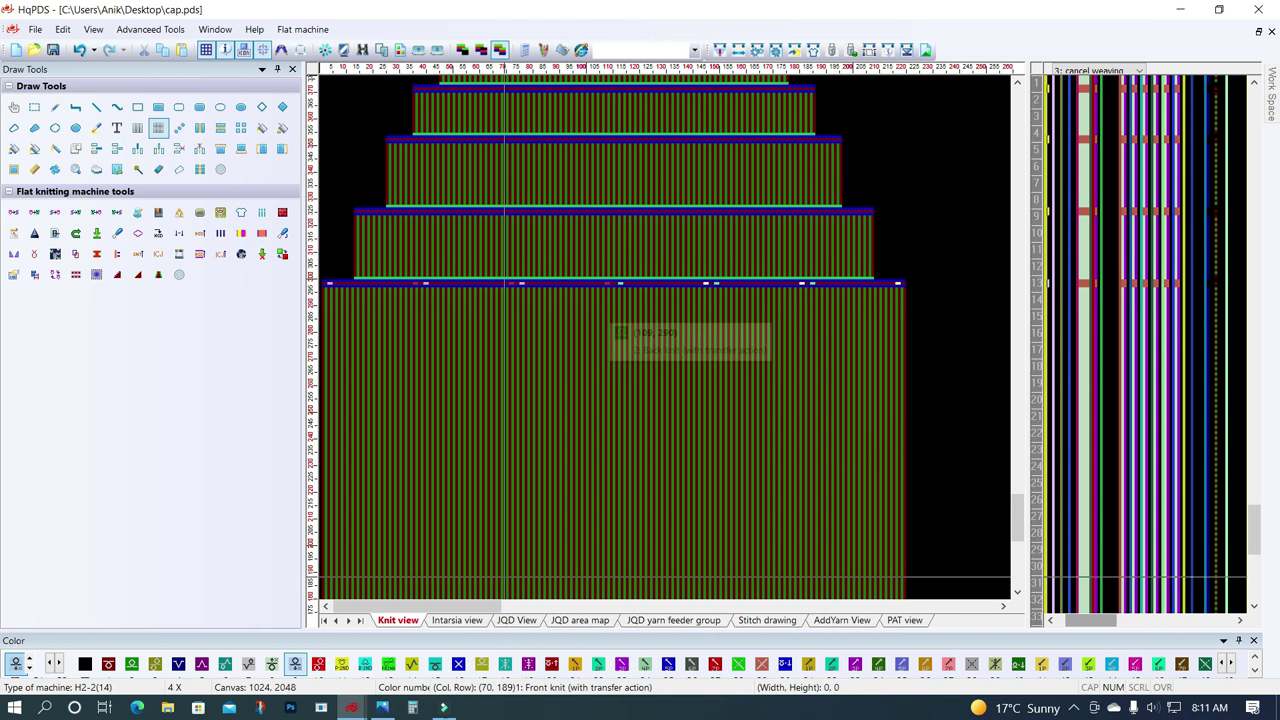
pyautogui.click(366, 707)
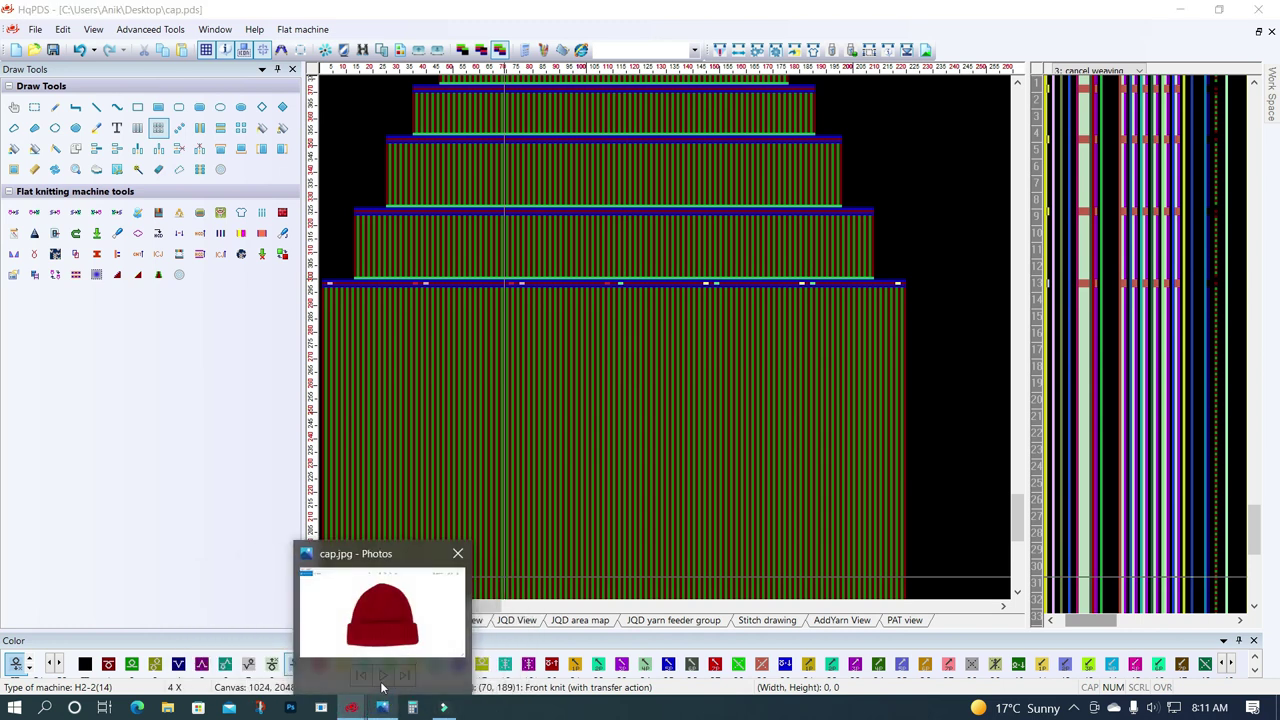
pyautogui.click(430, 648)
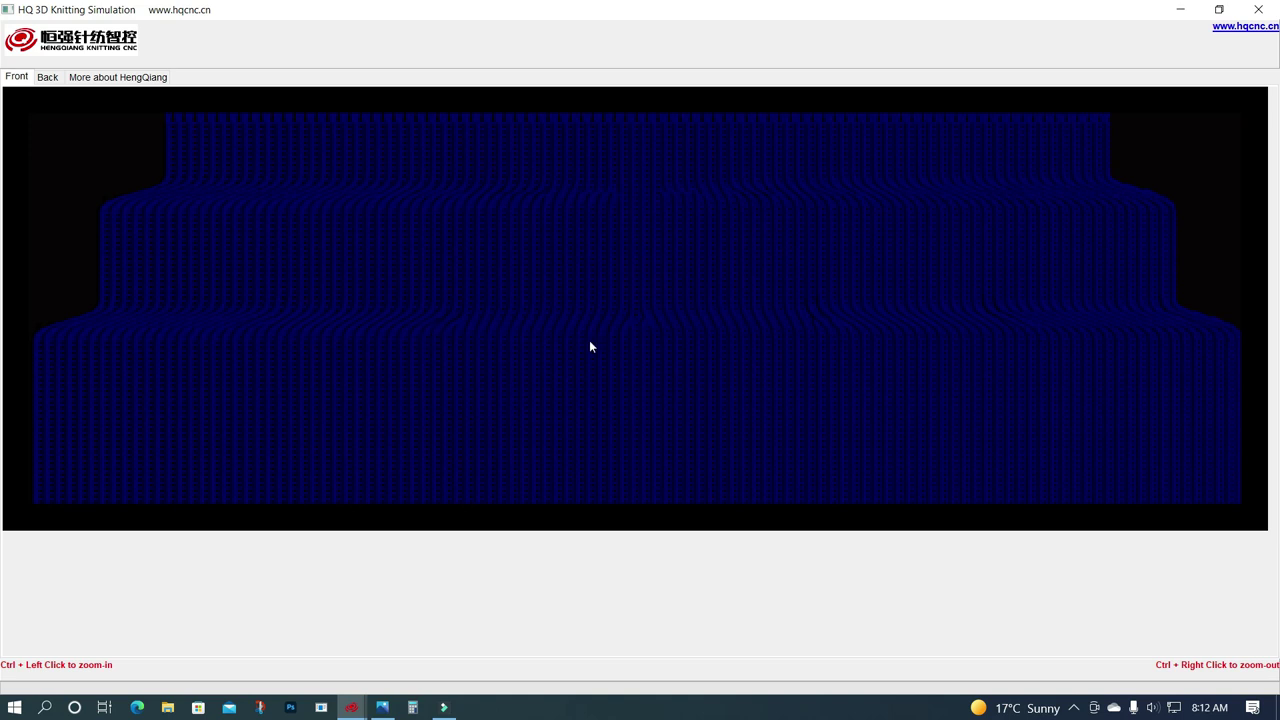
# Close the simulation and select the small 4x3 transfer block on the chart.
pyautogui.click(1258, 12)
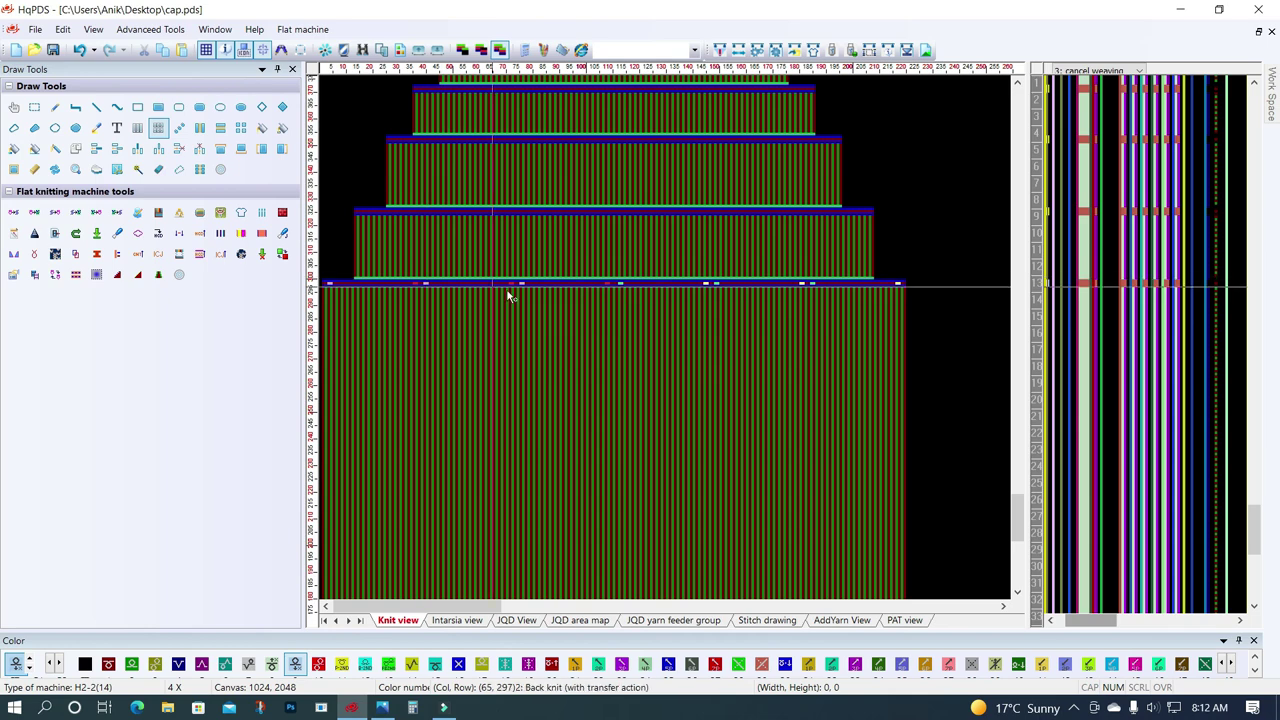
pyautogui.scroll(1, 509, 294)
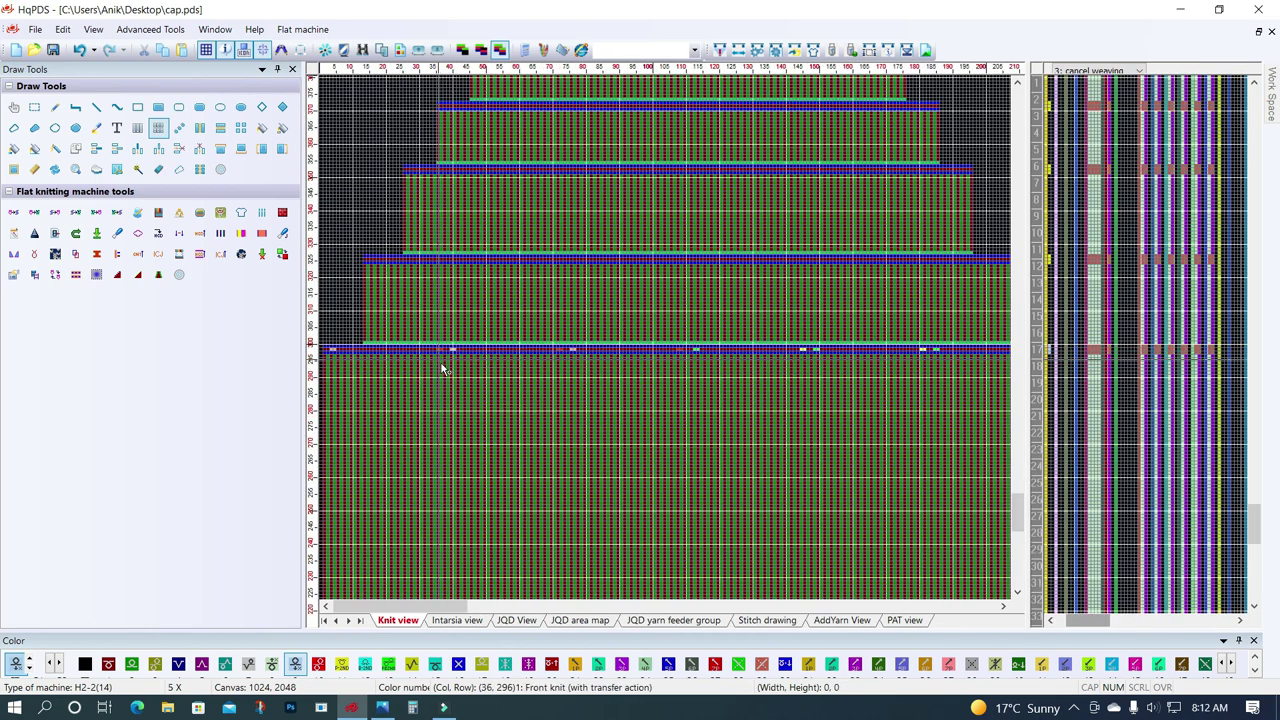
pyautogui.scroll(-4, 441, 345)
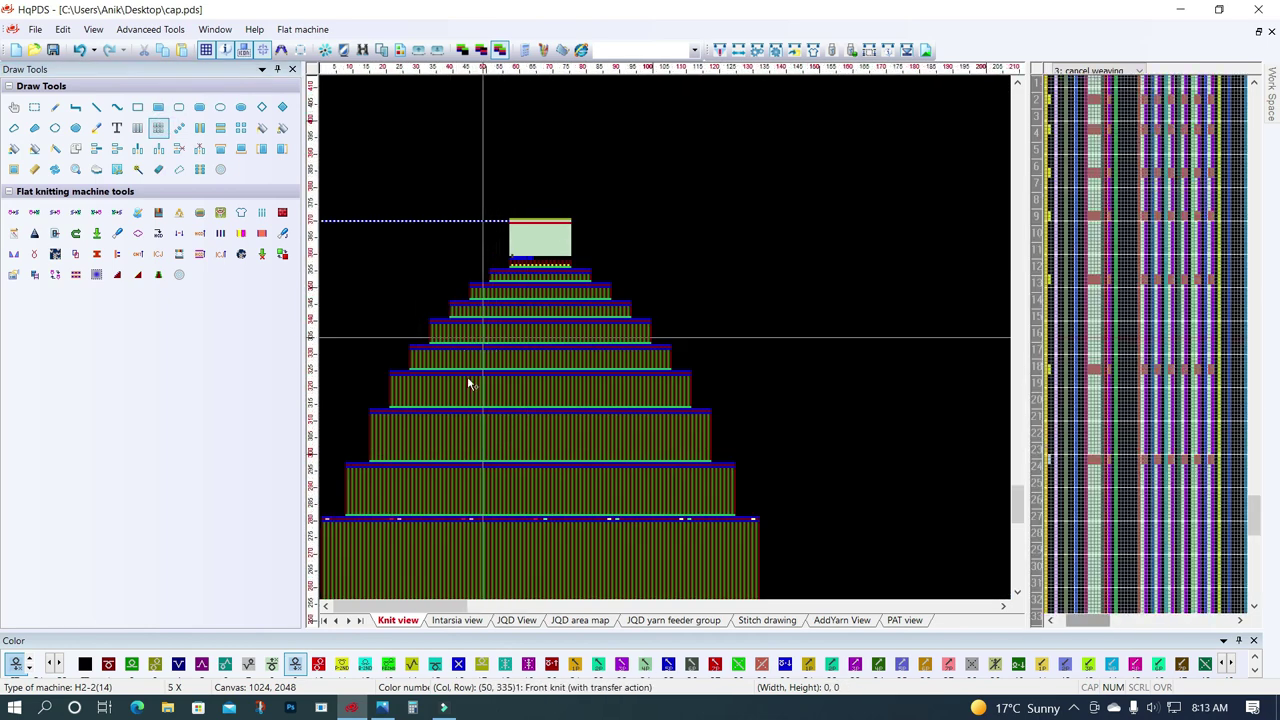
pyautogui.scroll(5, 469, 378)
pyautogui.scroll(3, 565, 355)
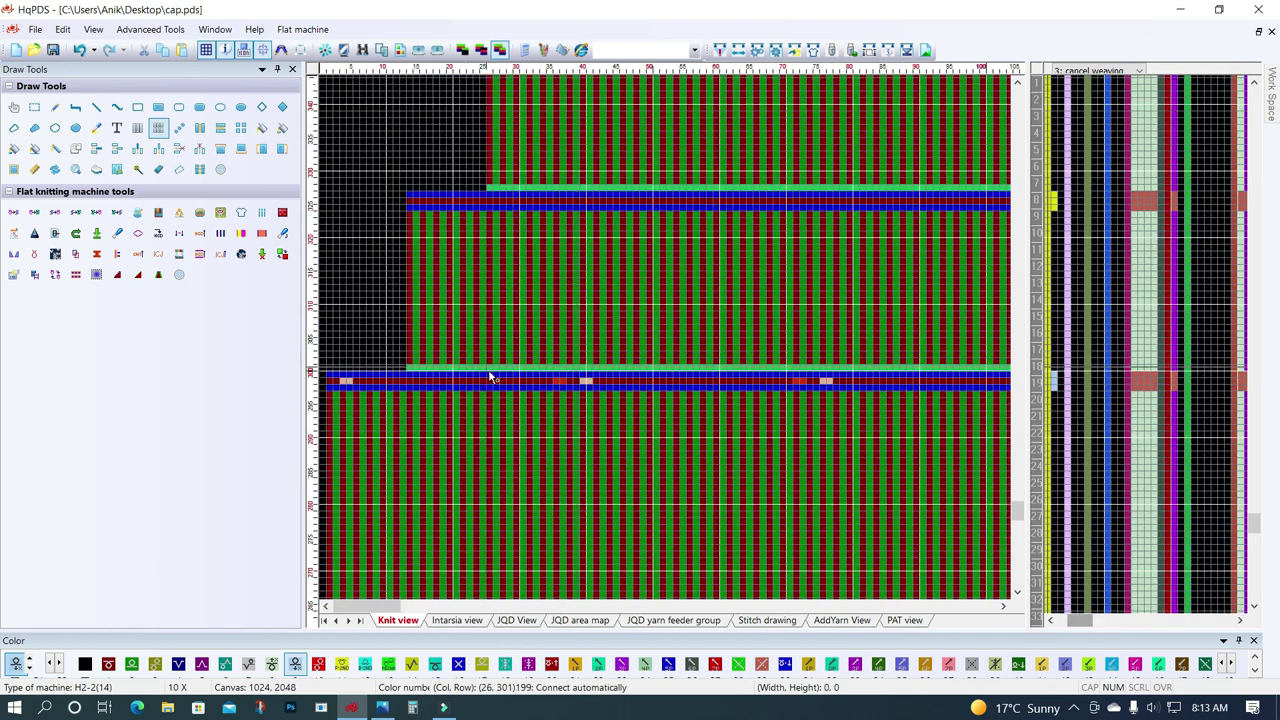
pyautogui.scroll(3, 505, 360)
pyautogui.scroll(-1, 645, 350)
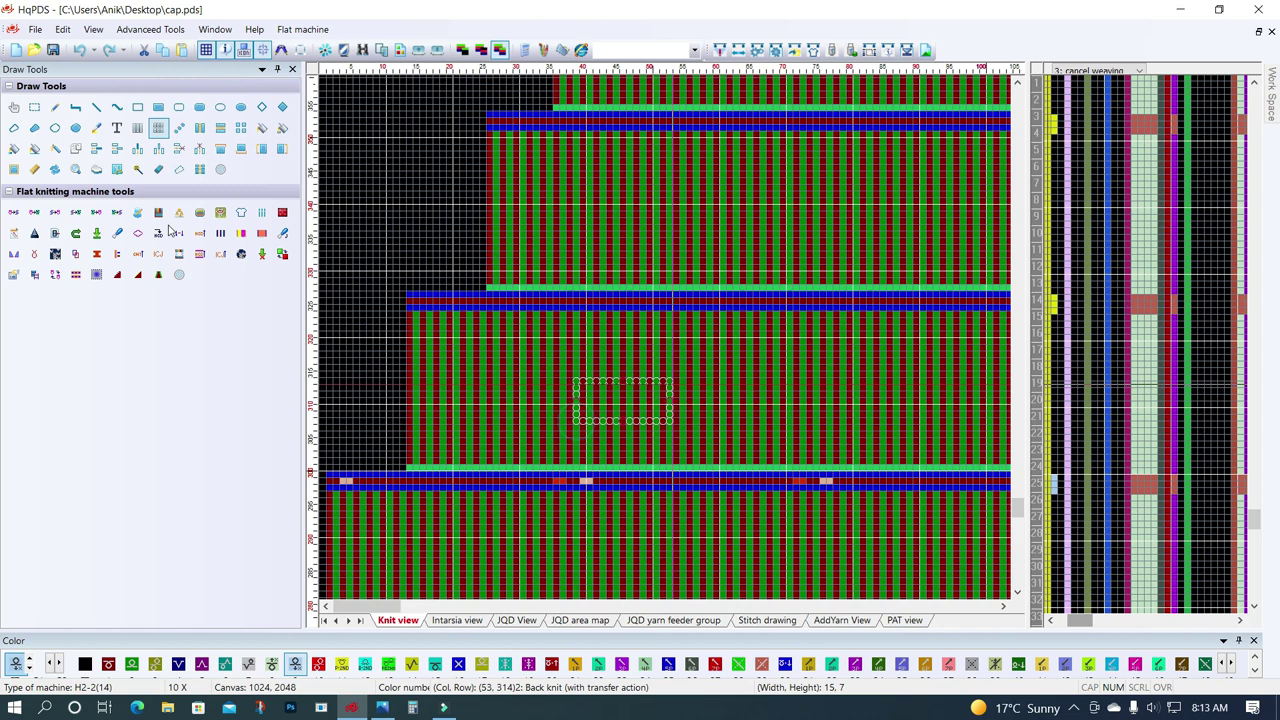
pyautogui.click(179, 128)
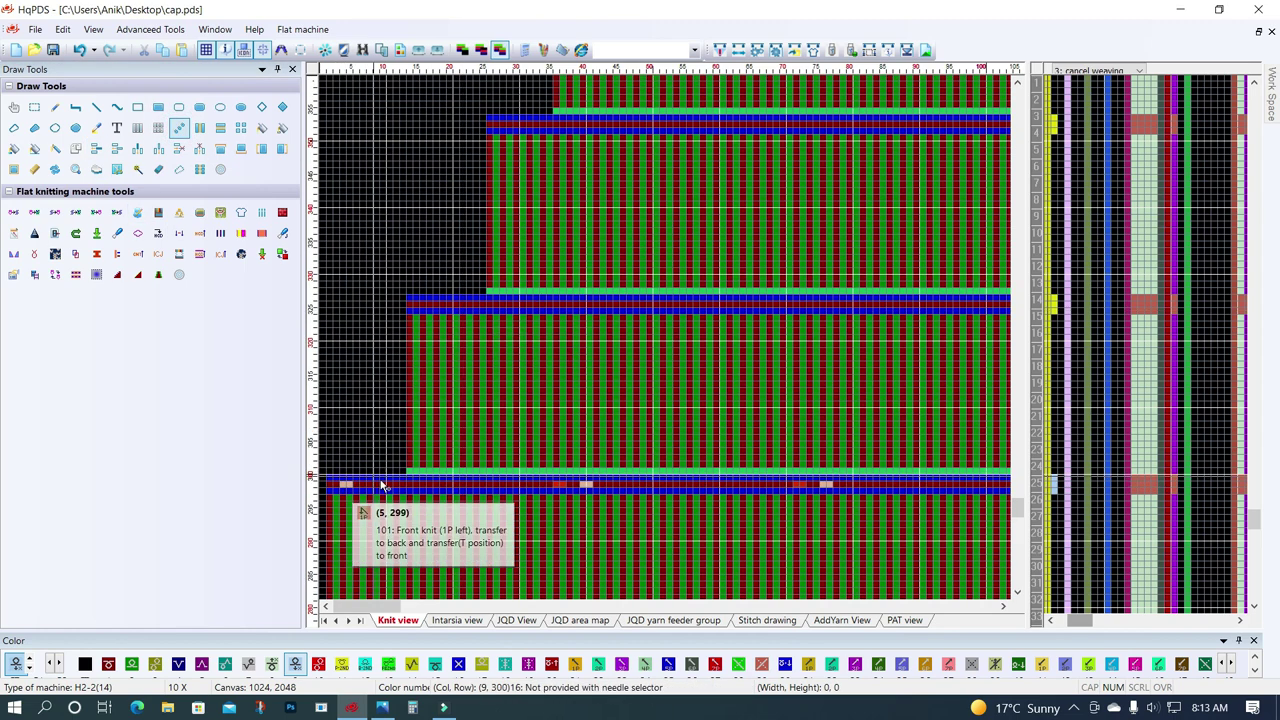
pyautogui.scroll(2, 385, 480)
pyautogui.moveTo(333, 343); pyautogui.dragTo(370, 352)
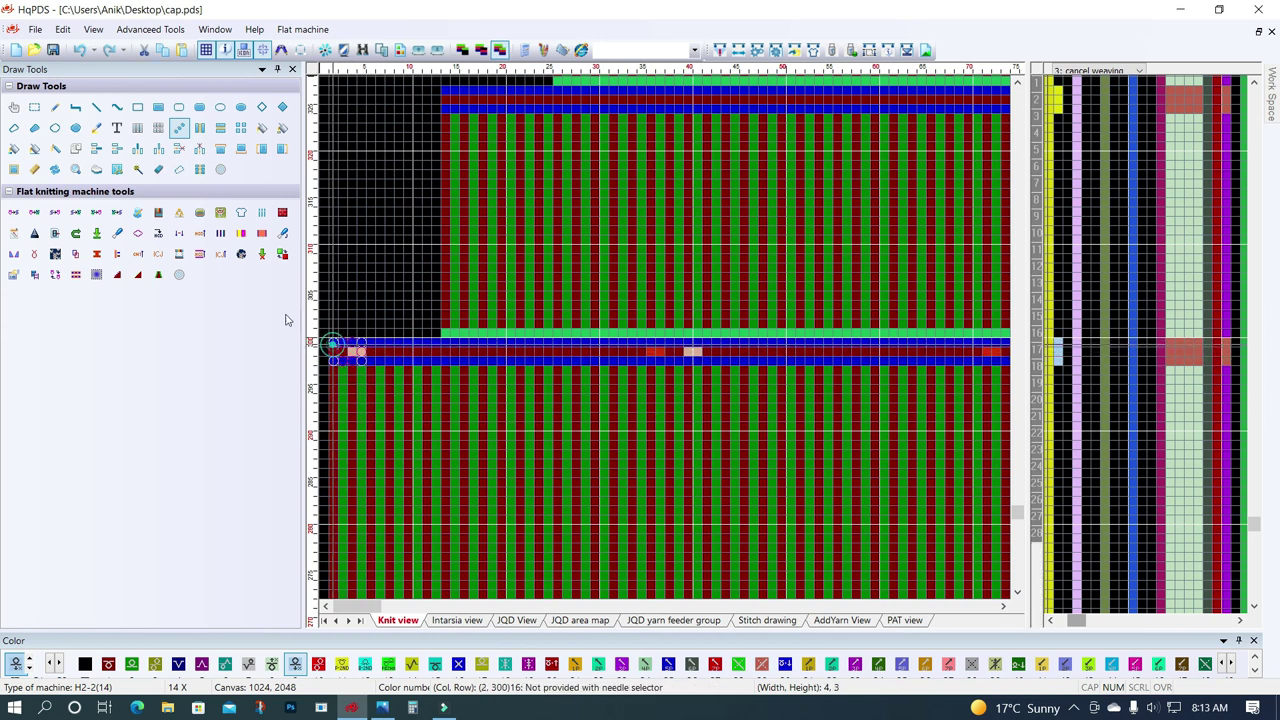
# Paste copies of the transfer block onto the upper steps' transfer rows at their left edges.
pyautogui.click(34, 107)
pyautogui.hotkey('ctrl', 'v')
pyautogui.scroll(-1, 546, 226)
pyautogui.moveTo(507, 326); pyautogui.dragTo(447, 231)
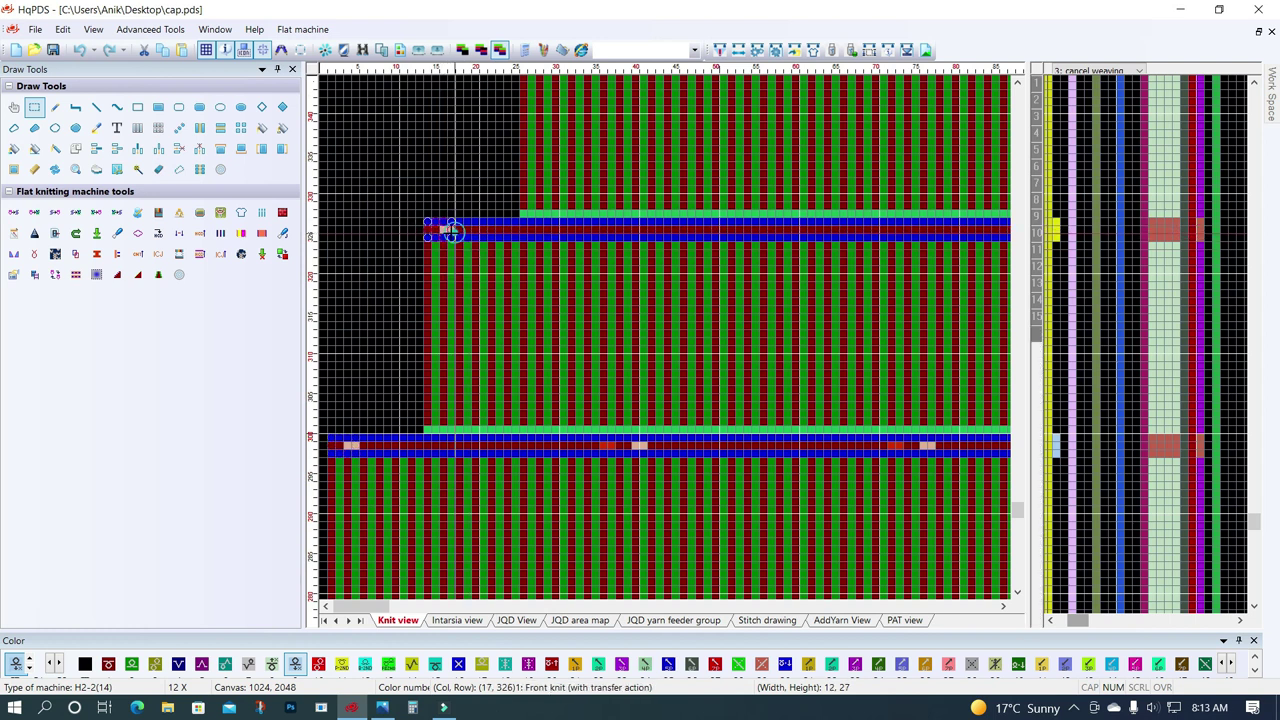
pyautogui.scroll(-1, 529, 126)
pyautogui.moveTo(543, 302); pyautogui.dragTo(530, 253)
pyautogui.hotkey('ctrl', 'v')
pyautogui.moveTo(617, 163); pyautogui.dragTo(598, 106)
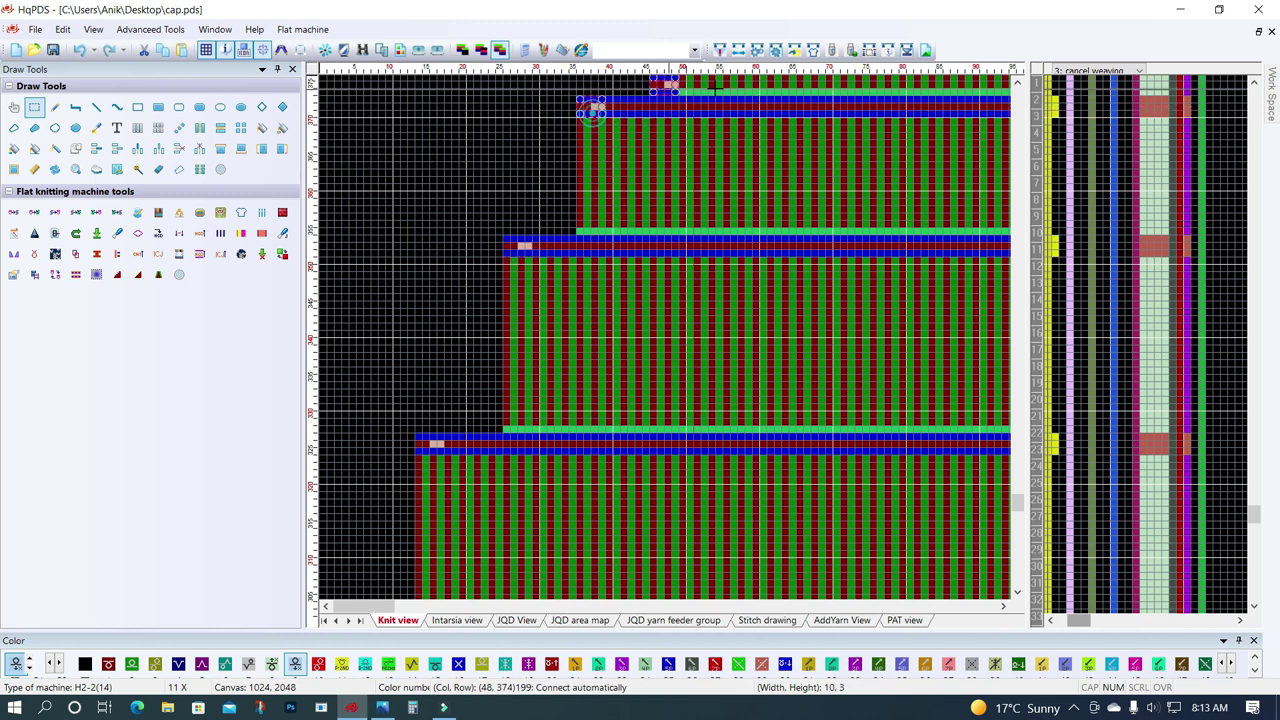
# Place further copies at the remaining step edges up to the highest step.
pyautogui.scroll(-2, 598, 106)
pyautogui.moveTo(597, 490)
pyautogui.mouseDown()
pyautogui.moveTo(580, 500)
pyautogui.moveTo(645, 427)
pyautogui.mouseUp()
pyautogui.hotkey('ctrl', 'v')
pyautogui.click(700, 370)
pyautogui.click(760, 317)
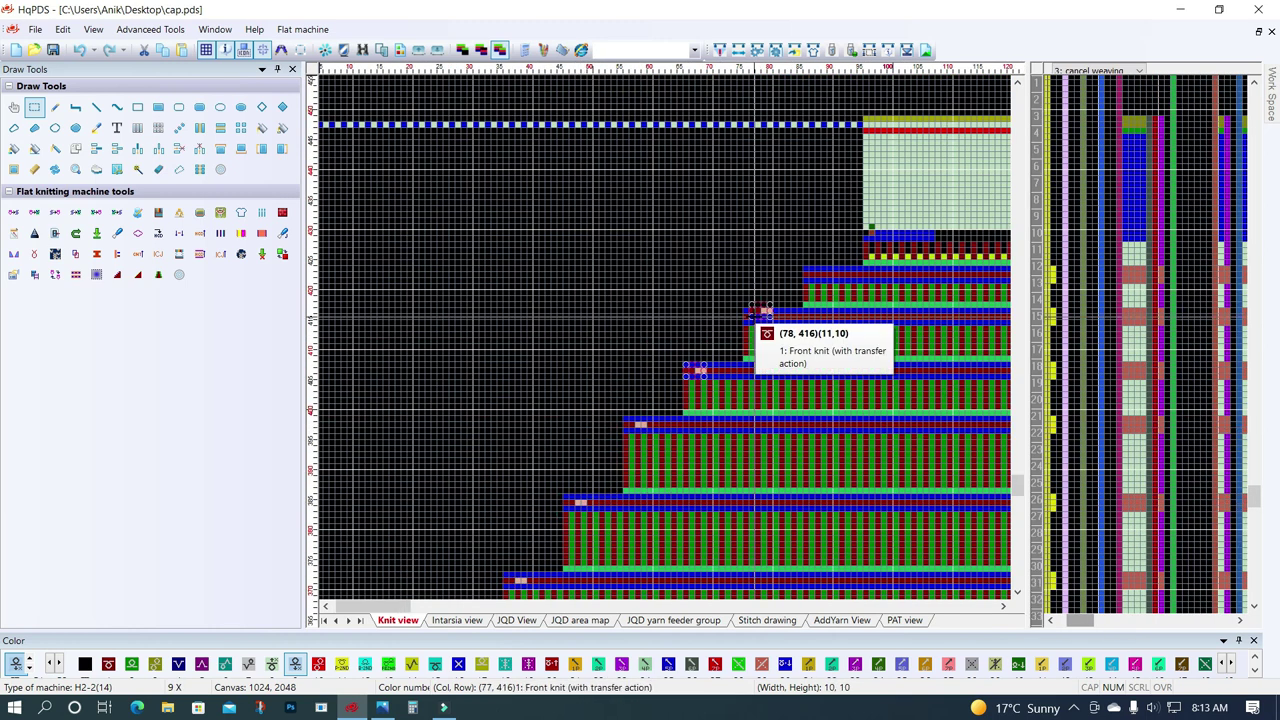
pyautogui.click(828, 275)
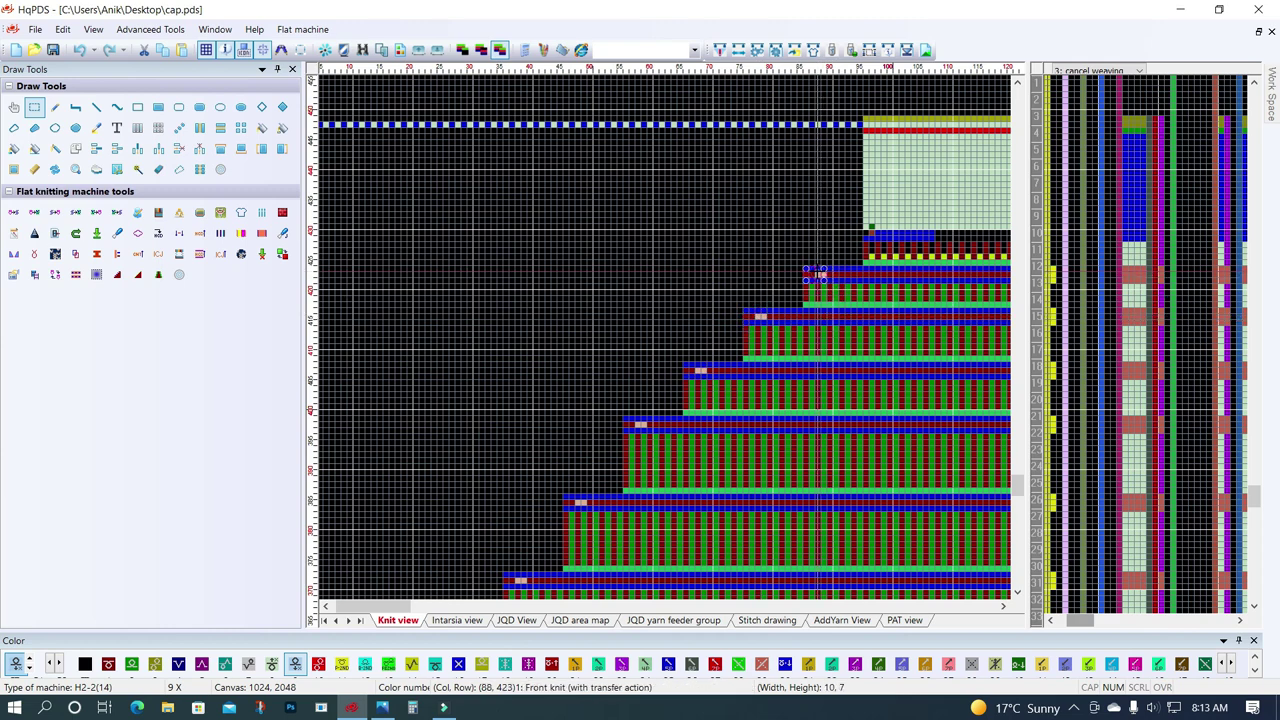
pyautogui.scroll(-2, 667, 339)
pyautogui.scroll(2, 667, 340)
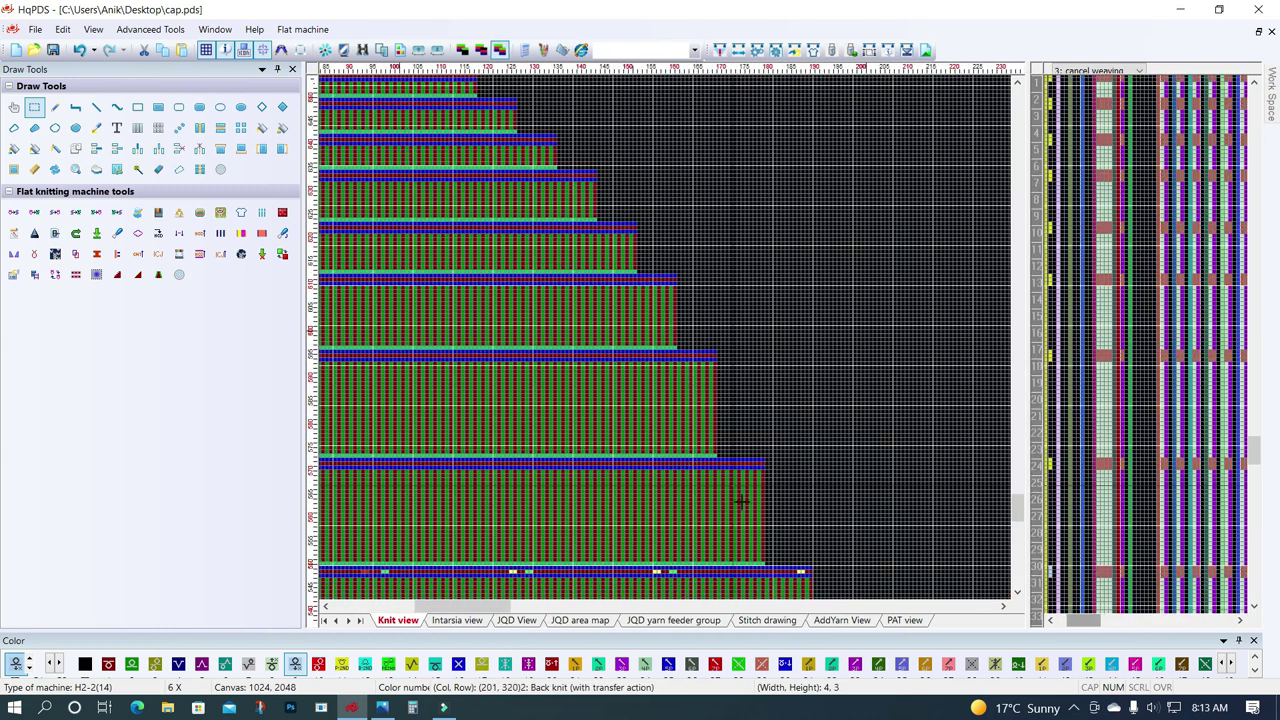
pyautogui.scroll(3, 740, 500)
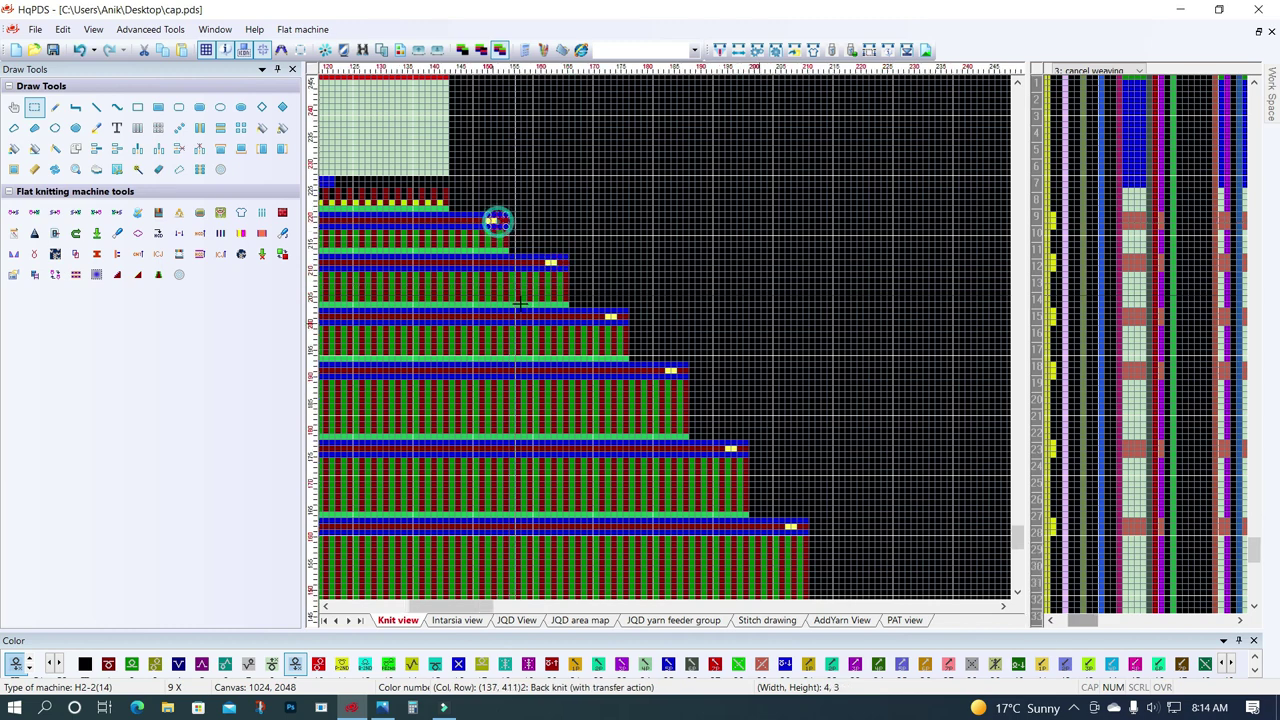
pyautogui.scroll(-3, 494, 220)
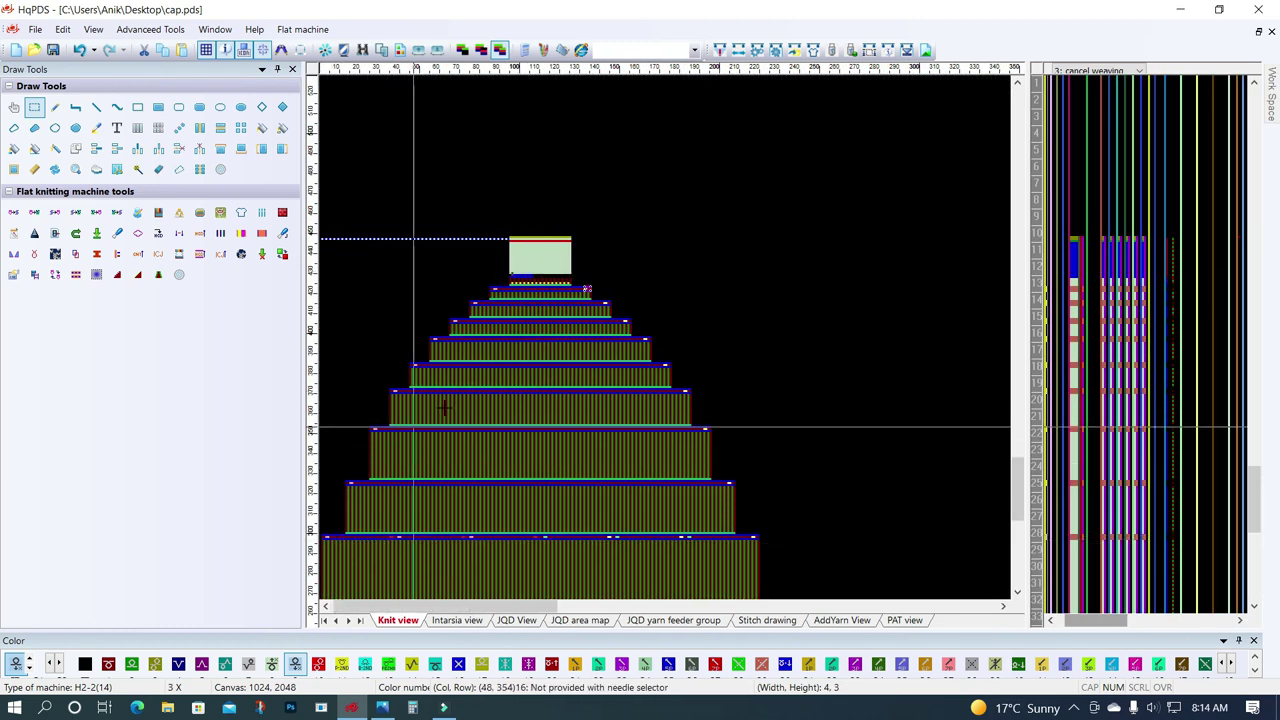
pyautogui.scroll(1, 440, 407)
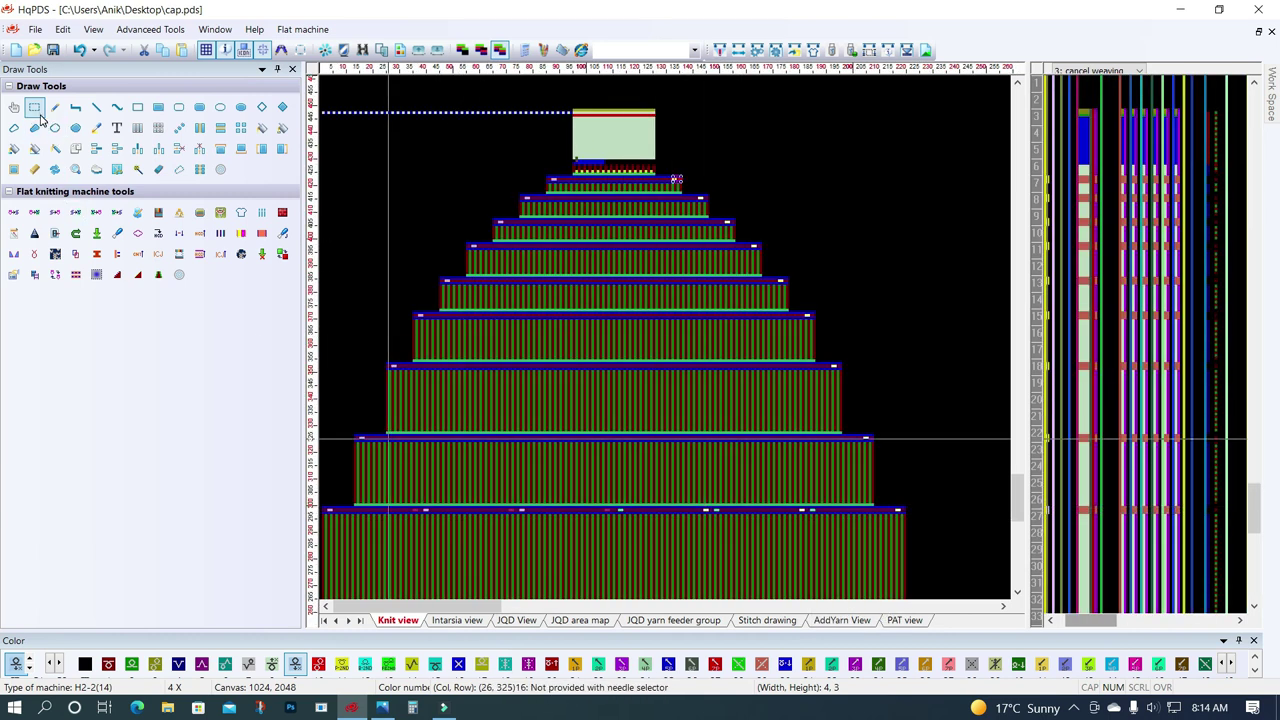
pyautogui.scroll(4, 517, 113)
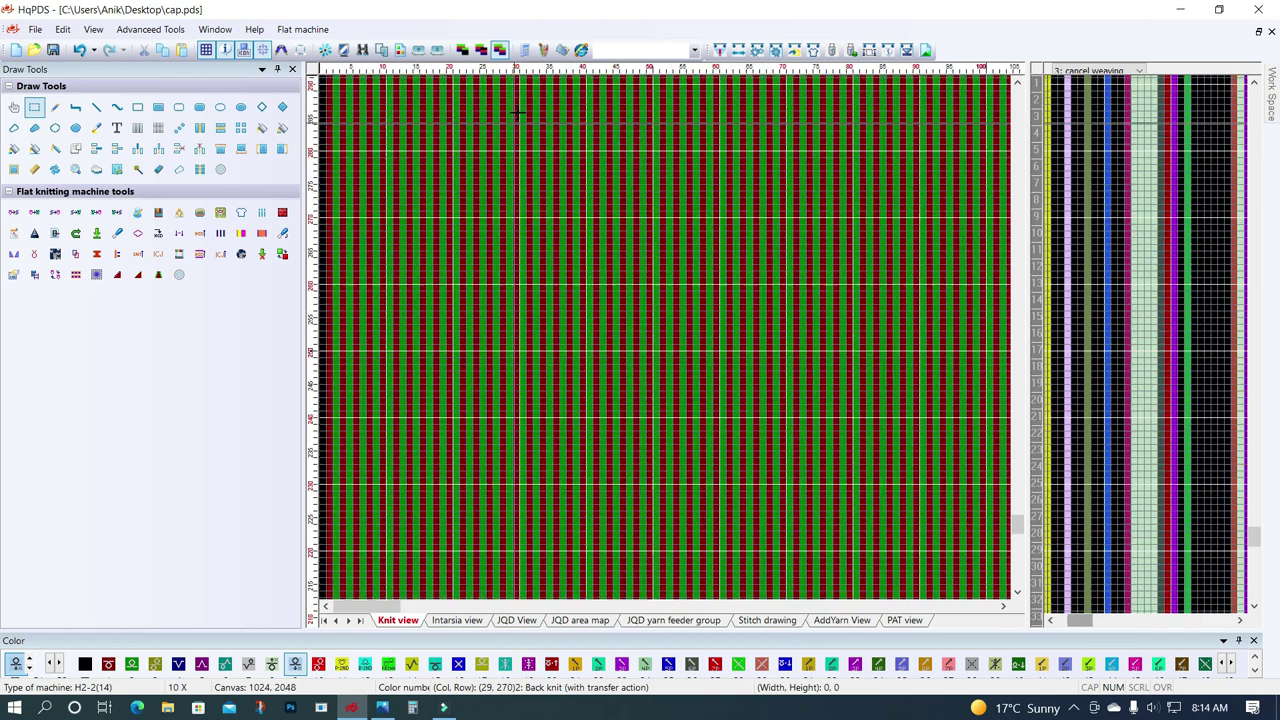
pyautogui.scroll(1, 600, 330)
pyautogui.scroll(1, 510, 345)
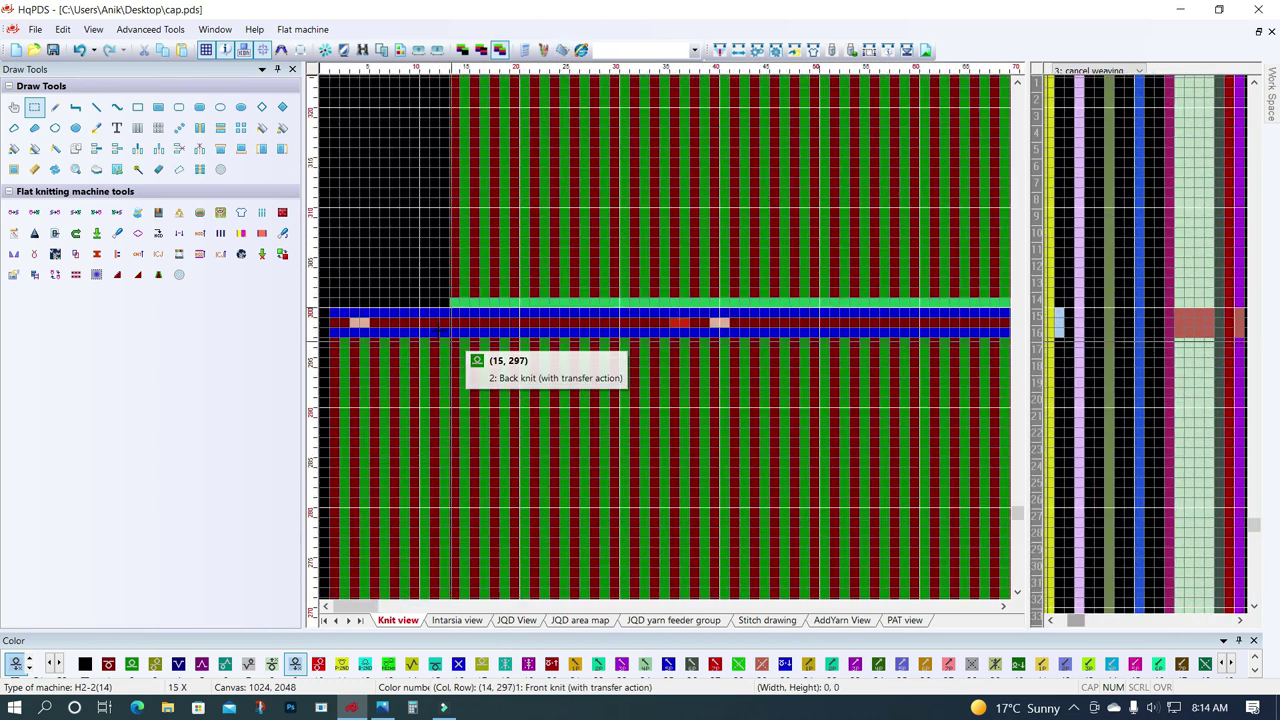
pyautogui.moveTo(378, 323); pyautogui.dragTo(572, 323)
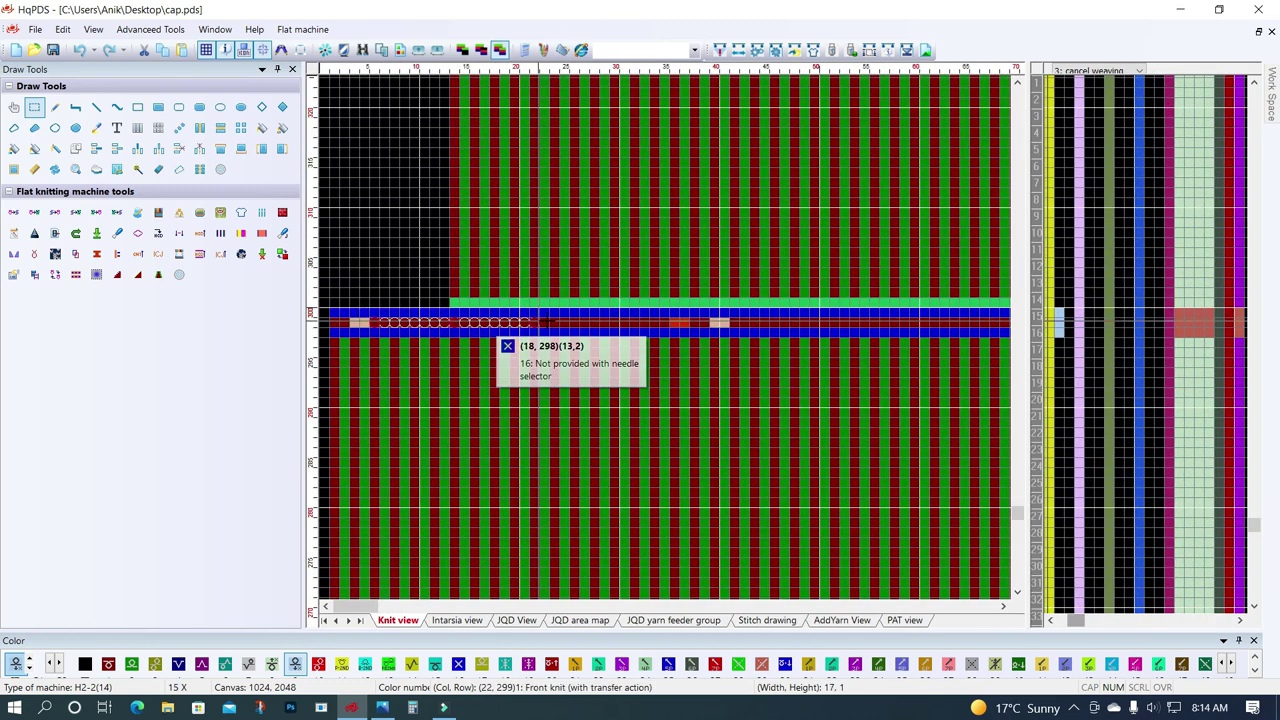
pyautogui.moveTo(654, 323); pyautogui.dragTo(381, 323)
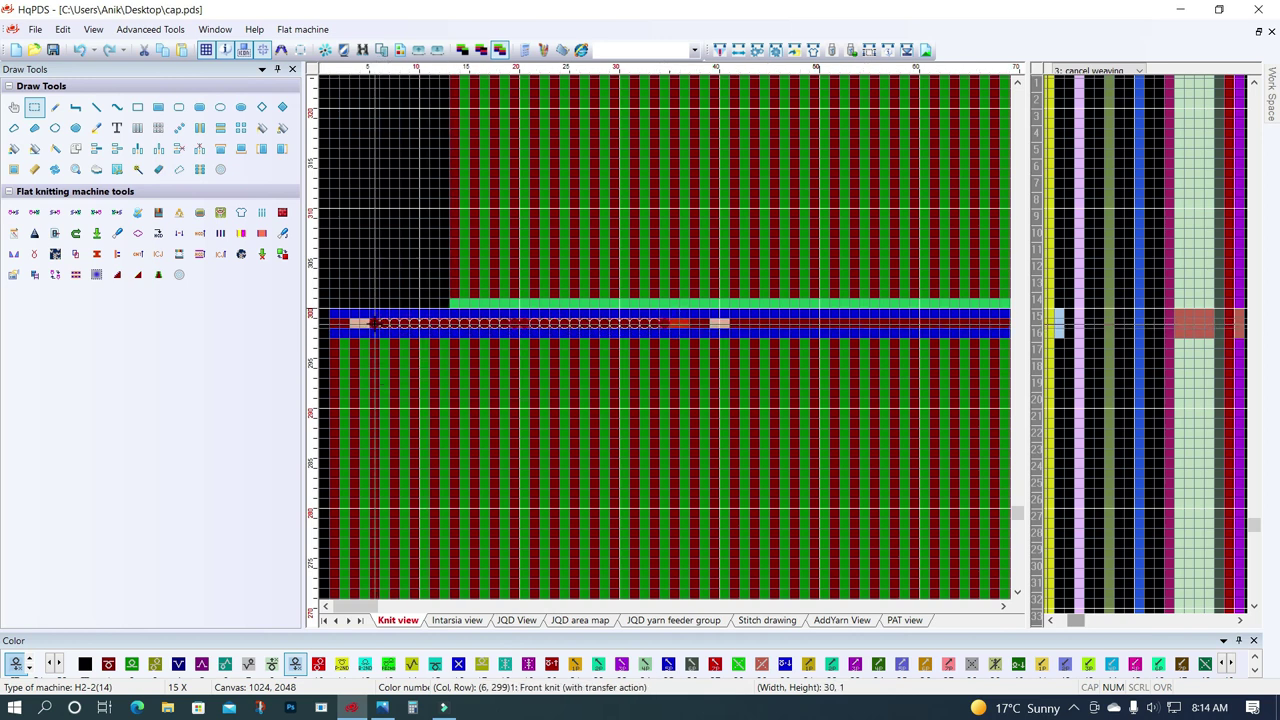
pyautogui.scroll(-1, 508, 341)
pyautogui.scroll(-1, 540, 360)
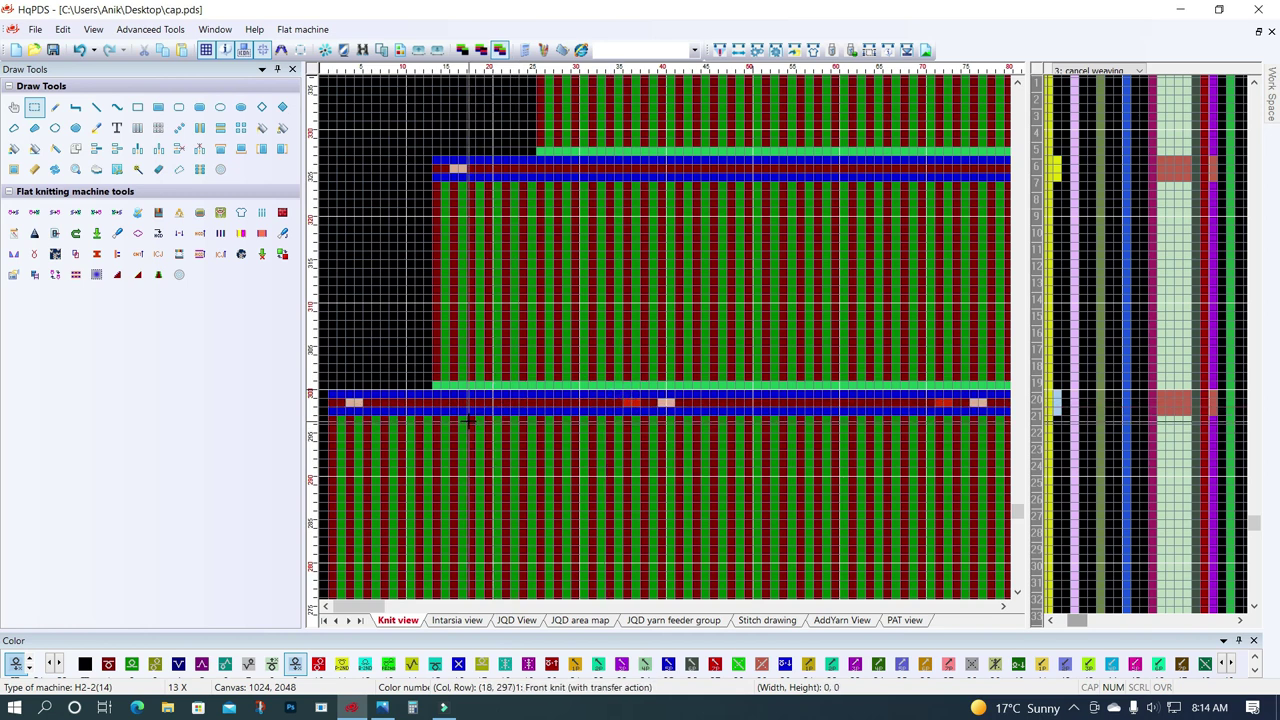
pyautogui.click(412, 707)
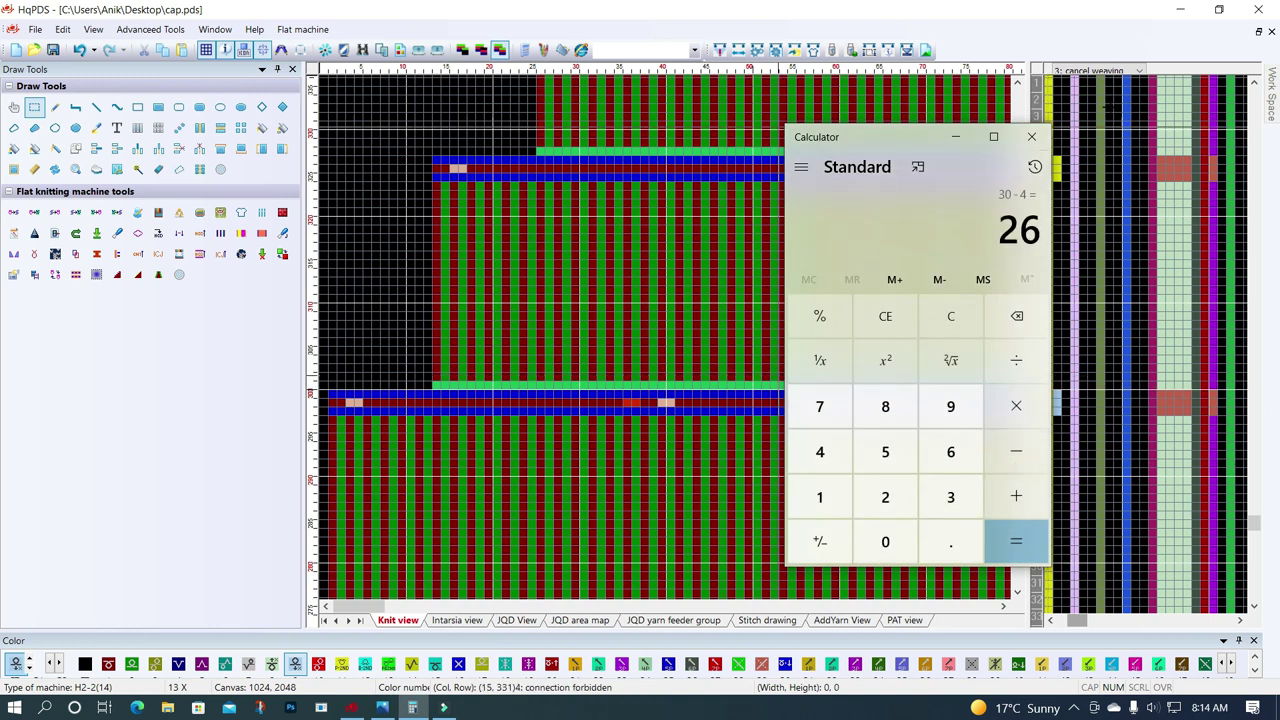
pyautogui.click(1031, 136)
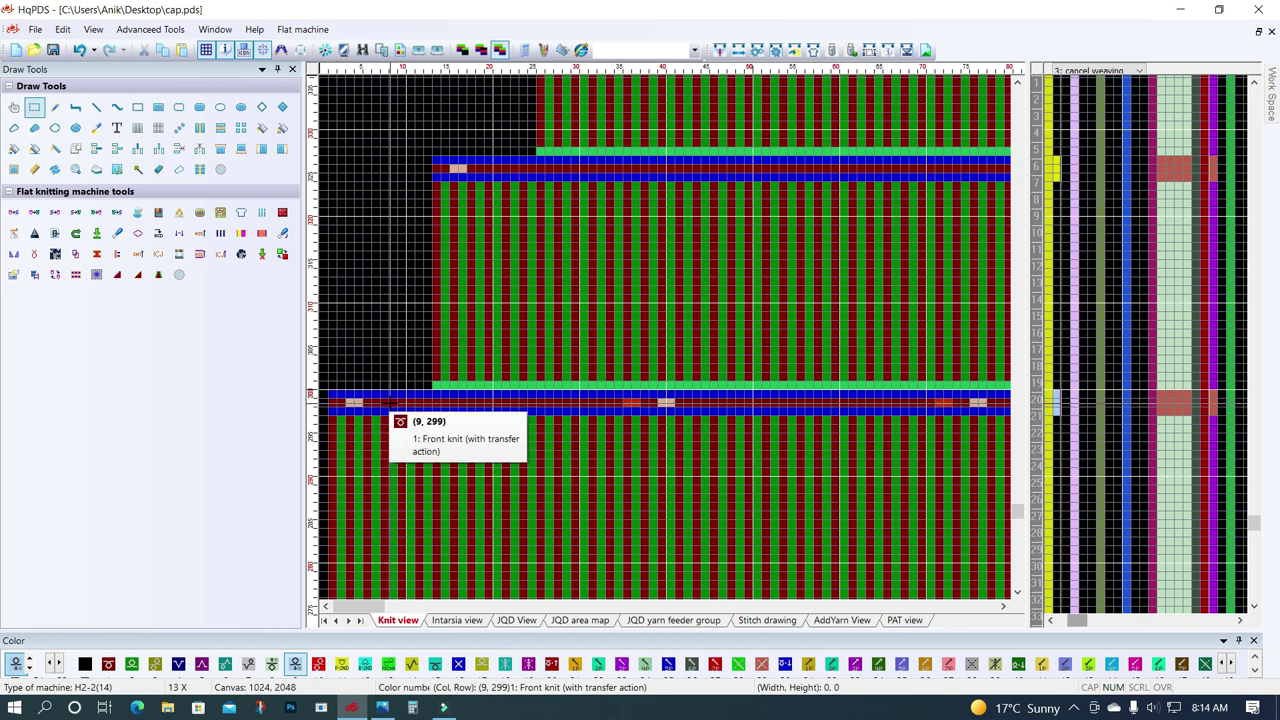
# Mark transfer stitches along row 299 and a 26-stitch span on the upper transfer row.
pyautogui.moveTo(392, 402)
pyautogui.mouseDown()
pyautogui.moveTo(369, 403)
pyautogui.moveTo(399, 402)
pyautogui.mouseUp()
pyautogui.moveTo(620, 402); pyautogui.dragTo(665, 402)
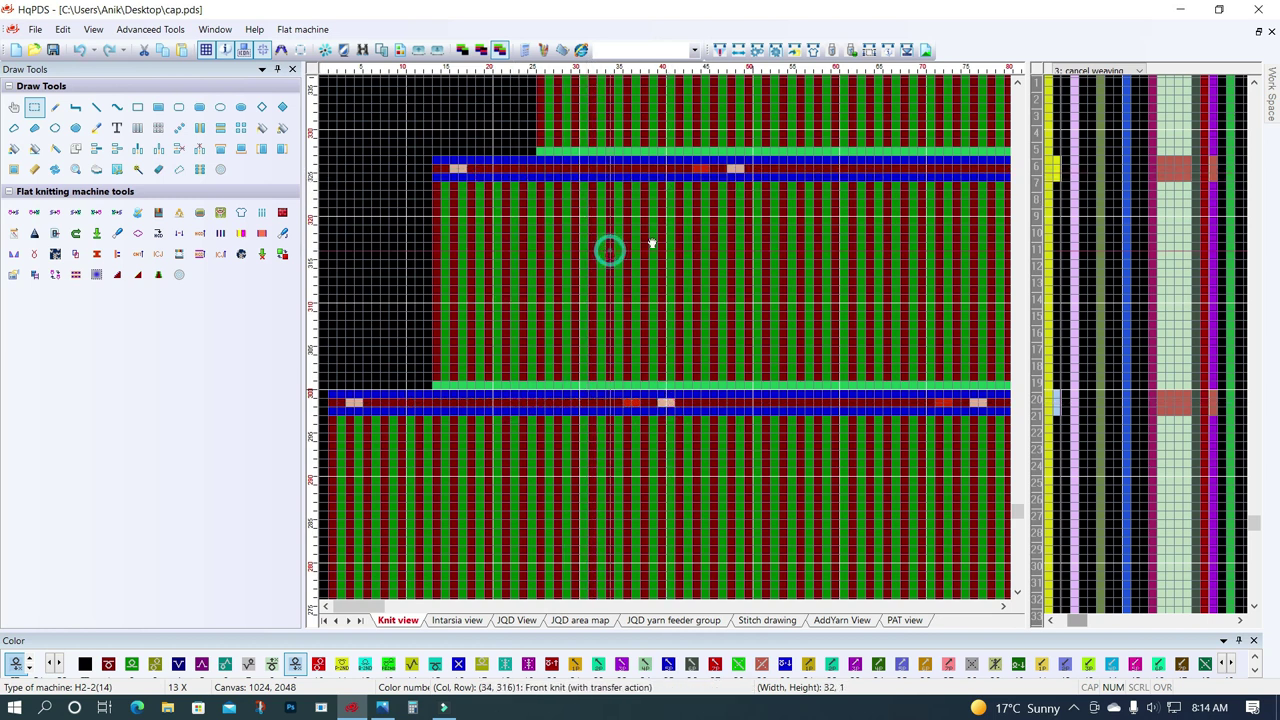
pyautogui.moveTo(686, 168); pyautogui.dragTo(472, 168)
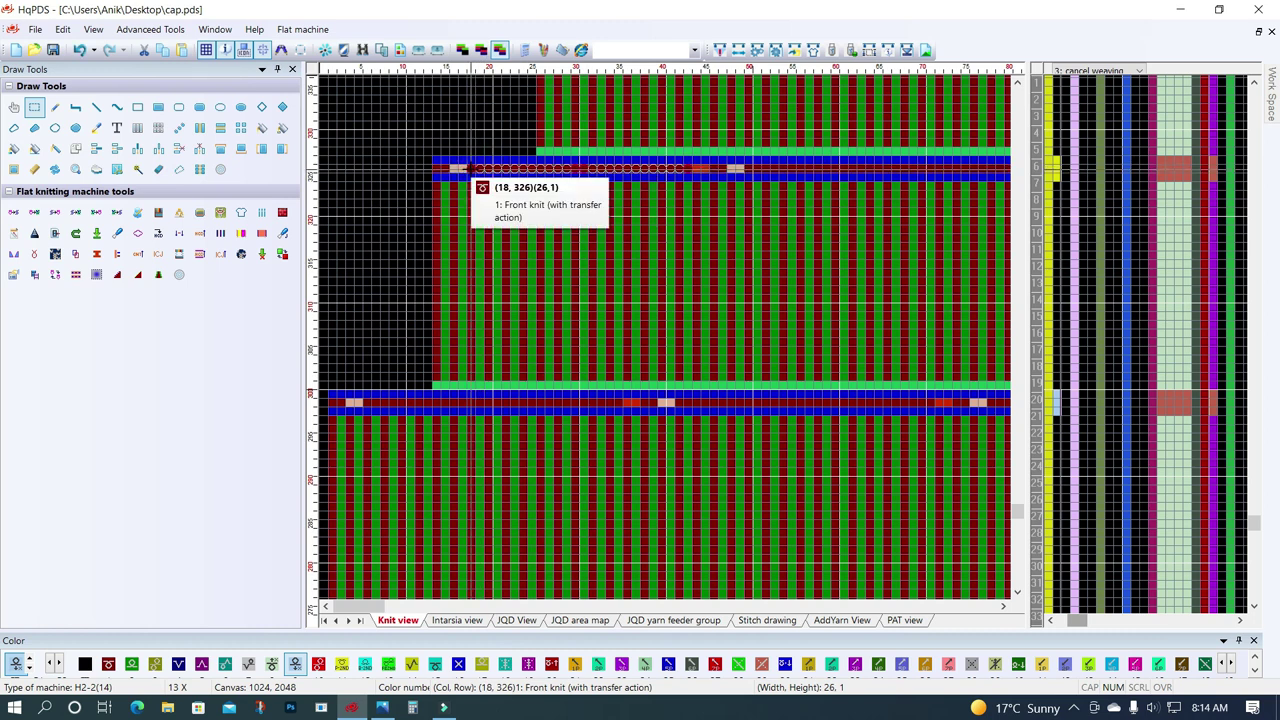
pyautogui.scroll(-5, 634, 334)
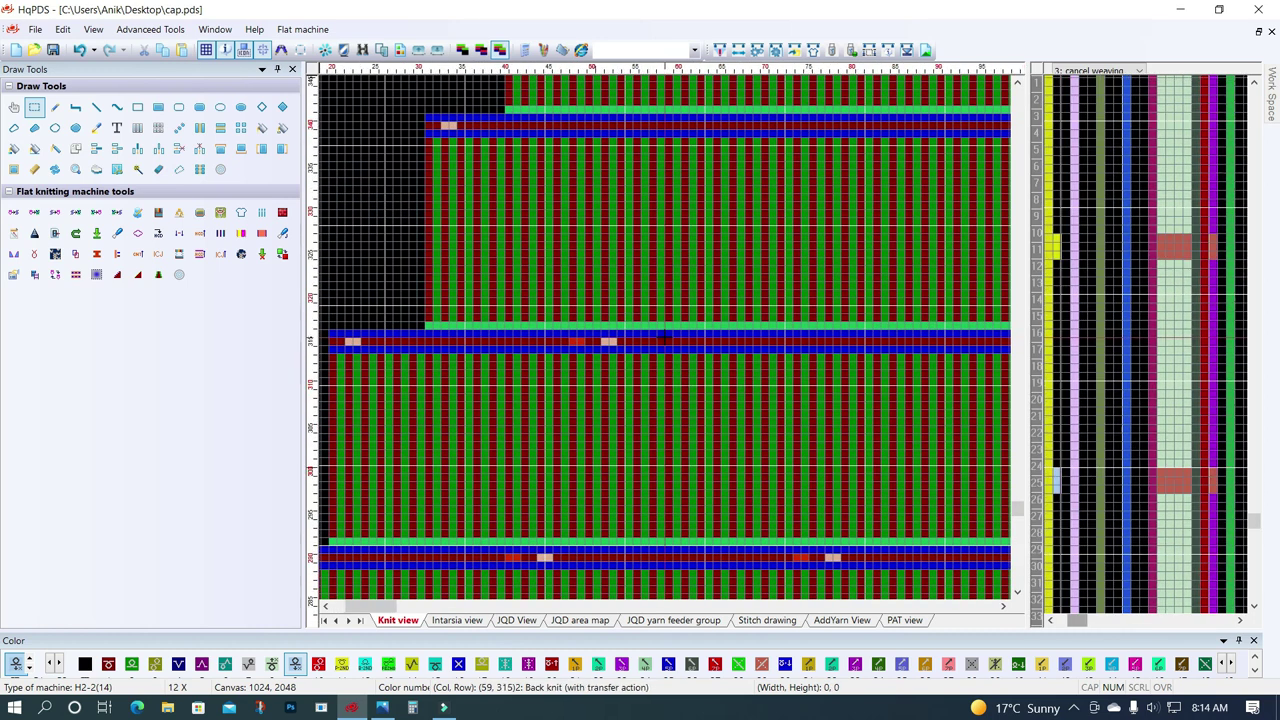
pyautogui.keyDown('ctrl'); pyautogui.scroll(1, 665, 340); pyautogui.keyUp('ctrl')
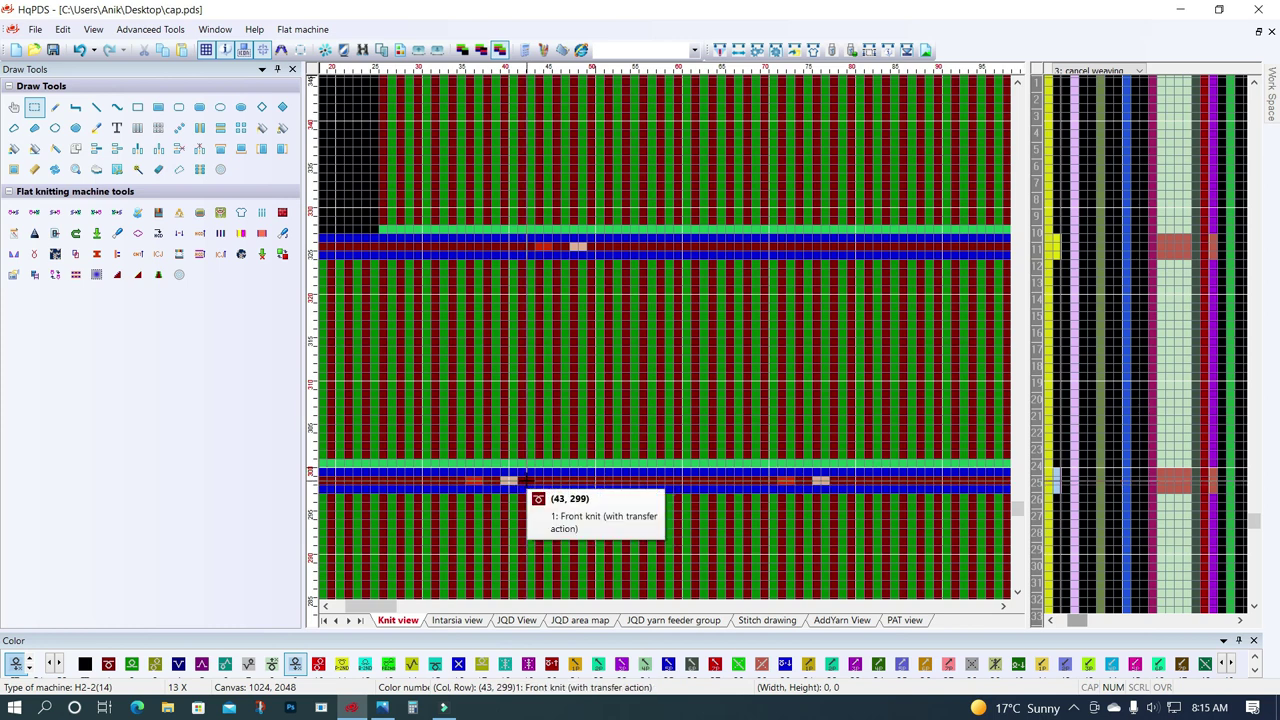
pyautogui.scroll(-3, 530, 490)
pyautogui.hscroll(-3, 729, 309)
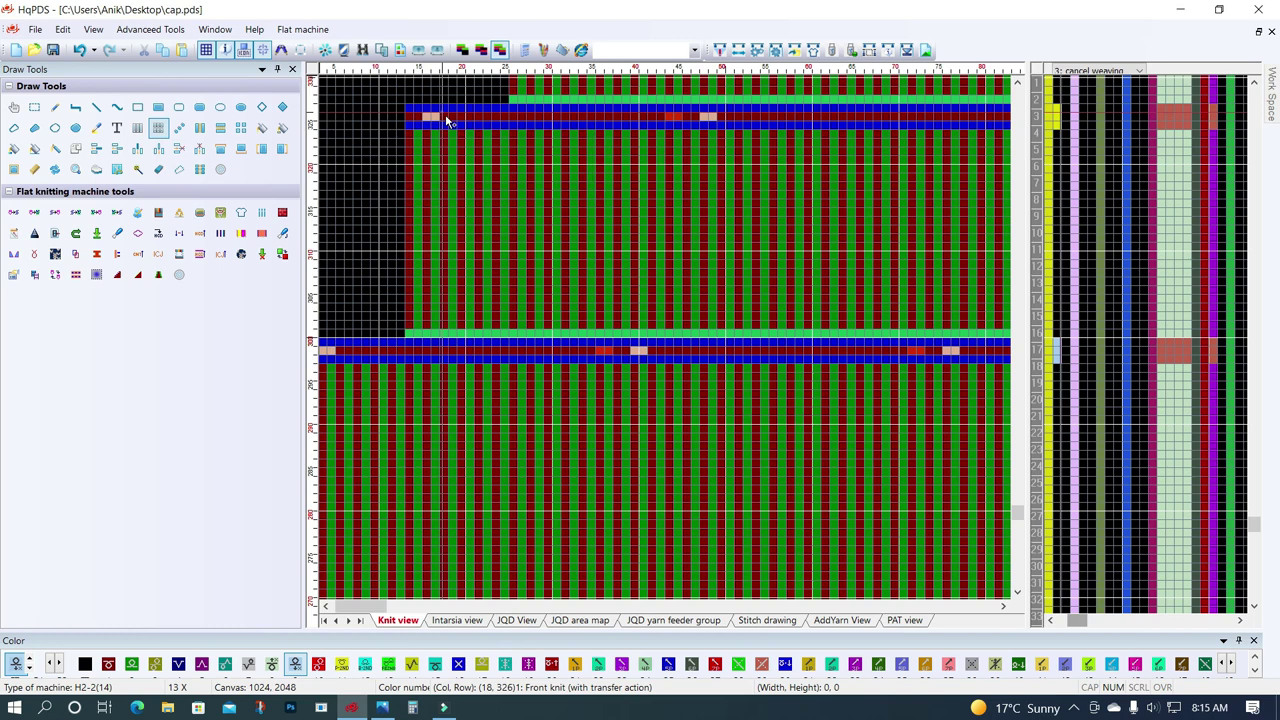
# Widen the transfer run to 51 stitches and lay a 26-stitch run on row 326.
pyautogui.moveTo(658, 126); pyautogui.dragTo(710, 122)
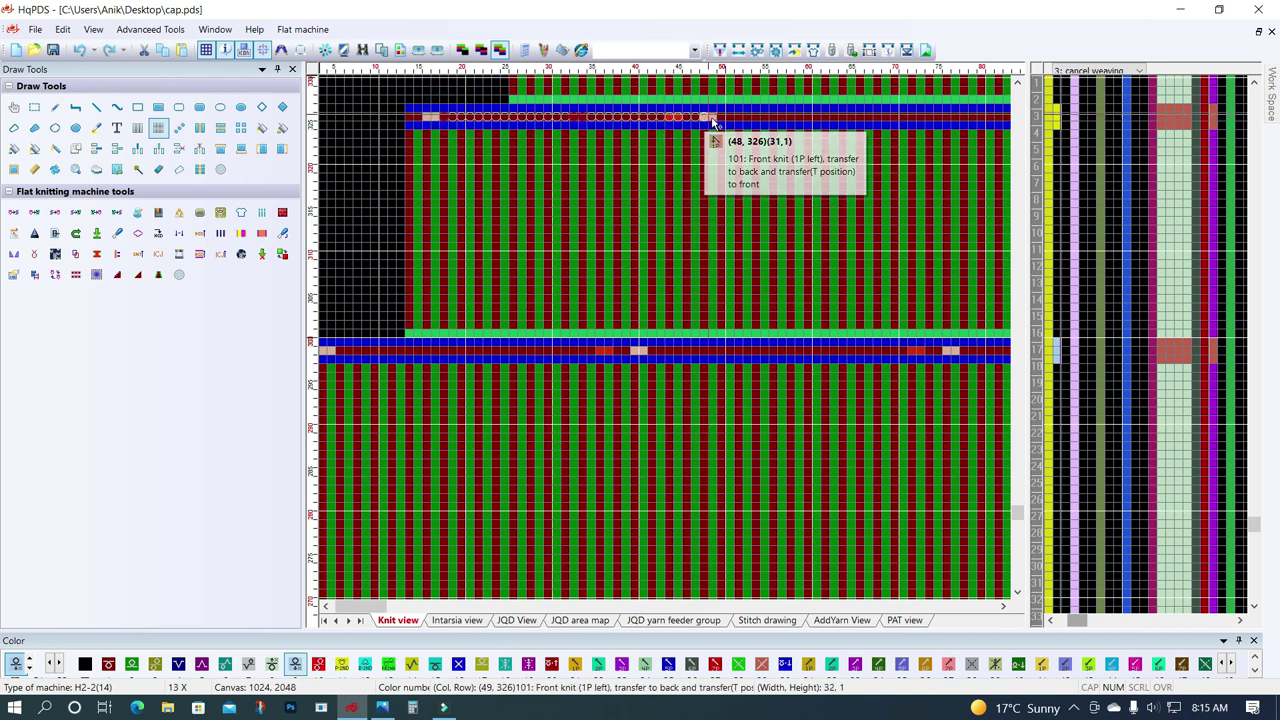
pyautogui.moveTo(935, 128); pyautogui.dragTo(812, 347)
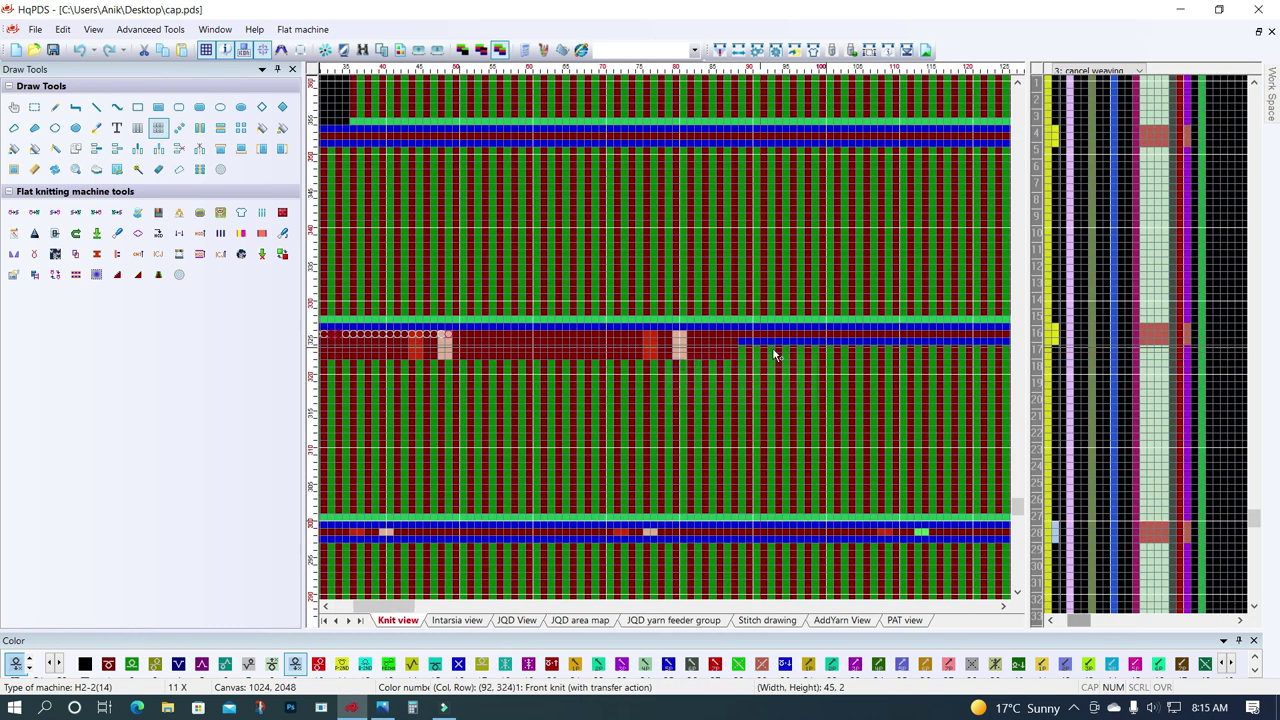
pyautogui.scroll(-1, 665, 342)
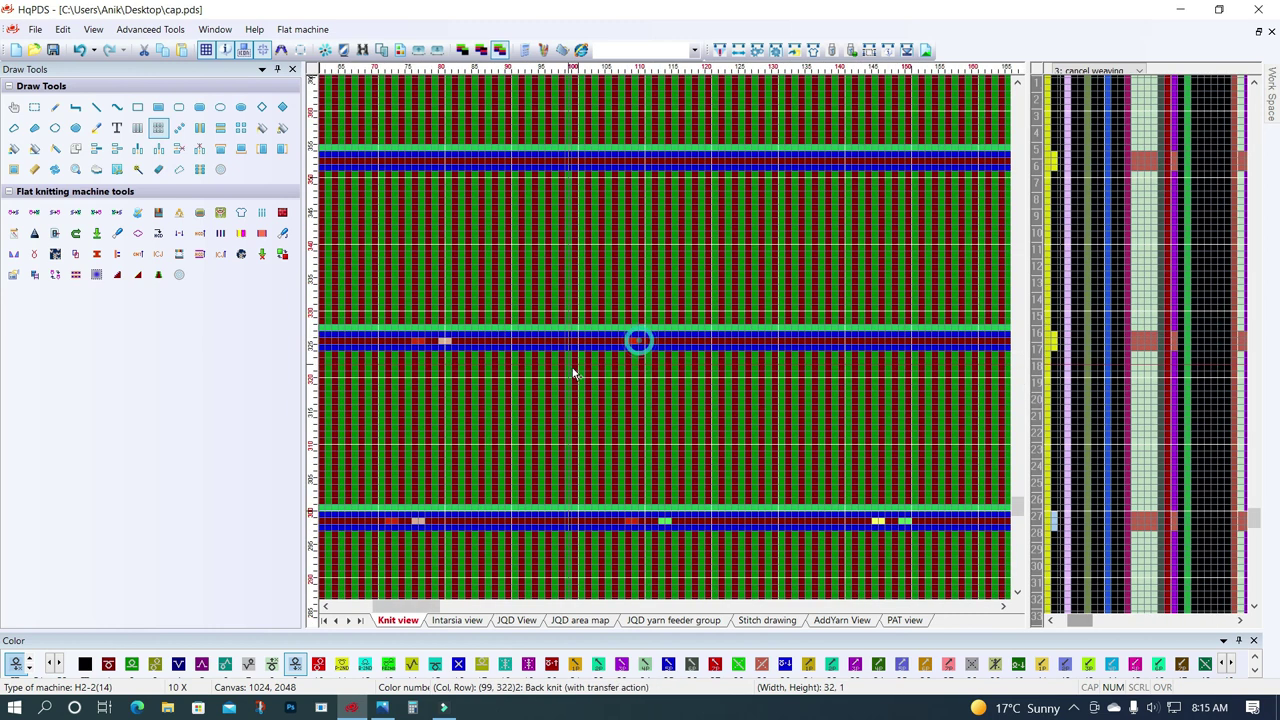
pyautogui.moveTo(575, 347); pyautogui.dragTo(406, 342)
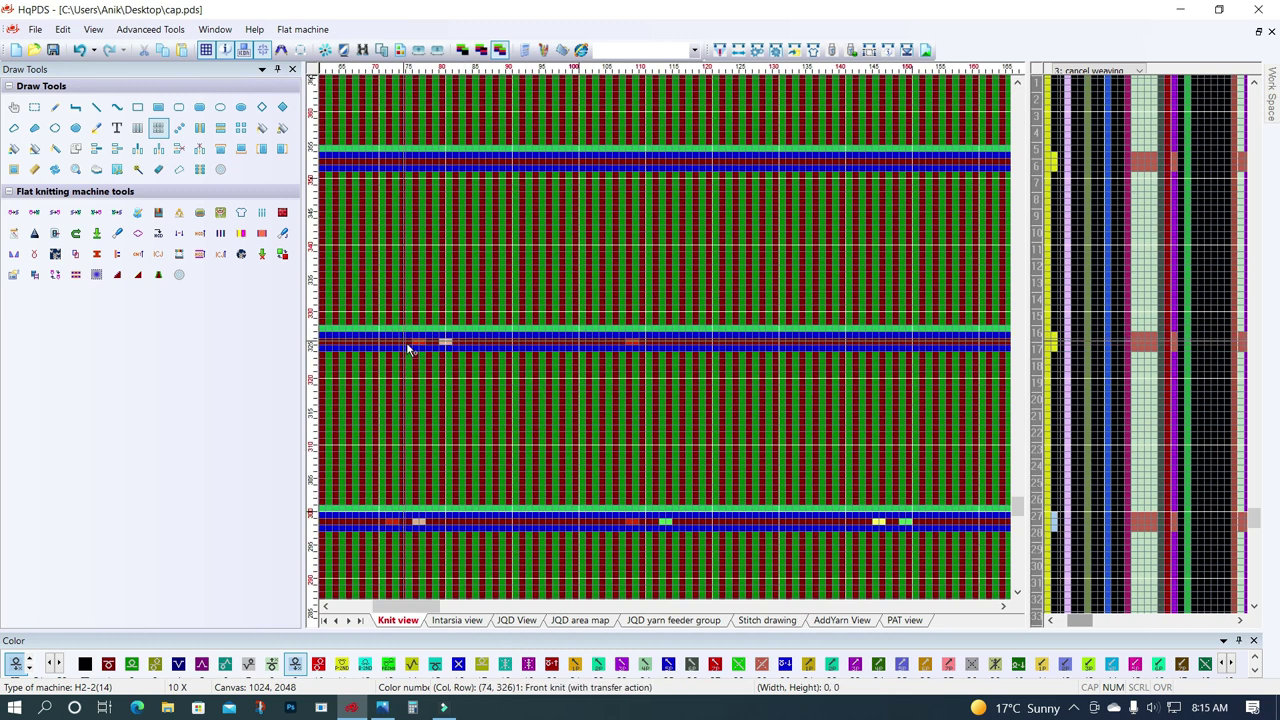
pyautogui.scroll(1, 383, 363)
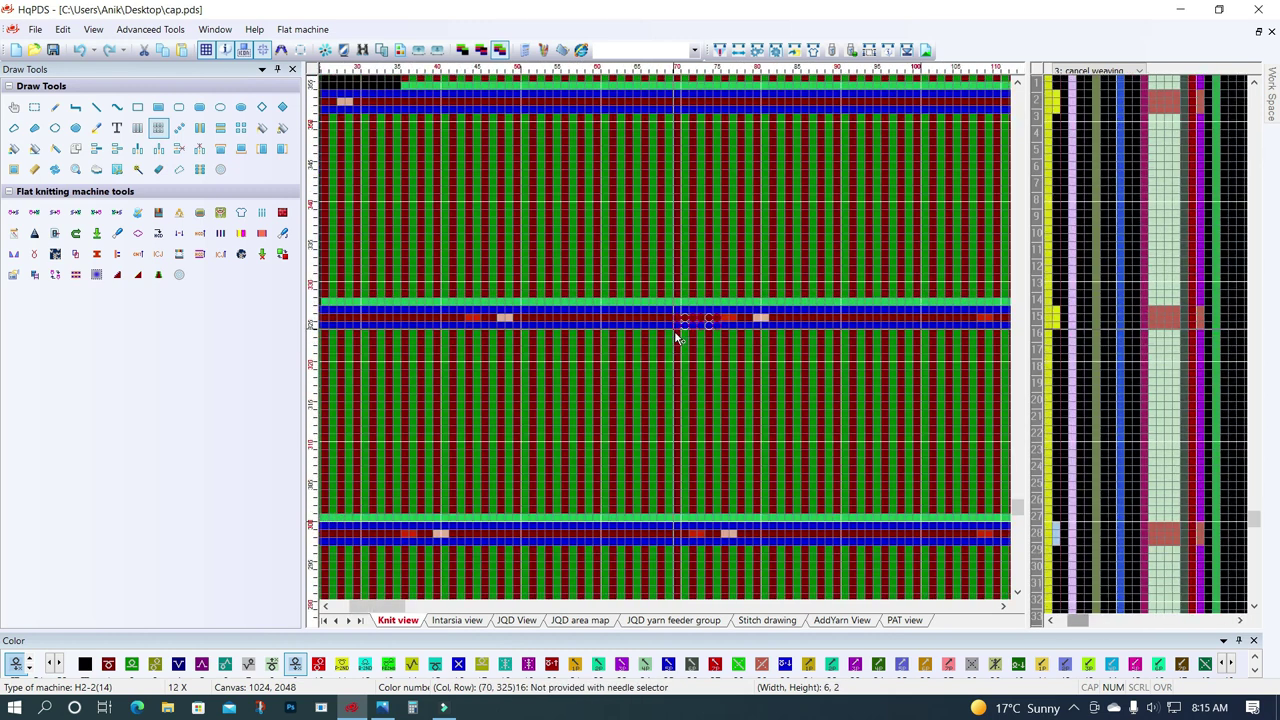
pyautogui.moveTo(680, 340); pyautogui.dragTo(523, 337)
pyautogui.scroll(-1, 707, 438)
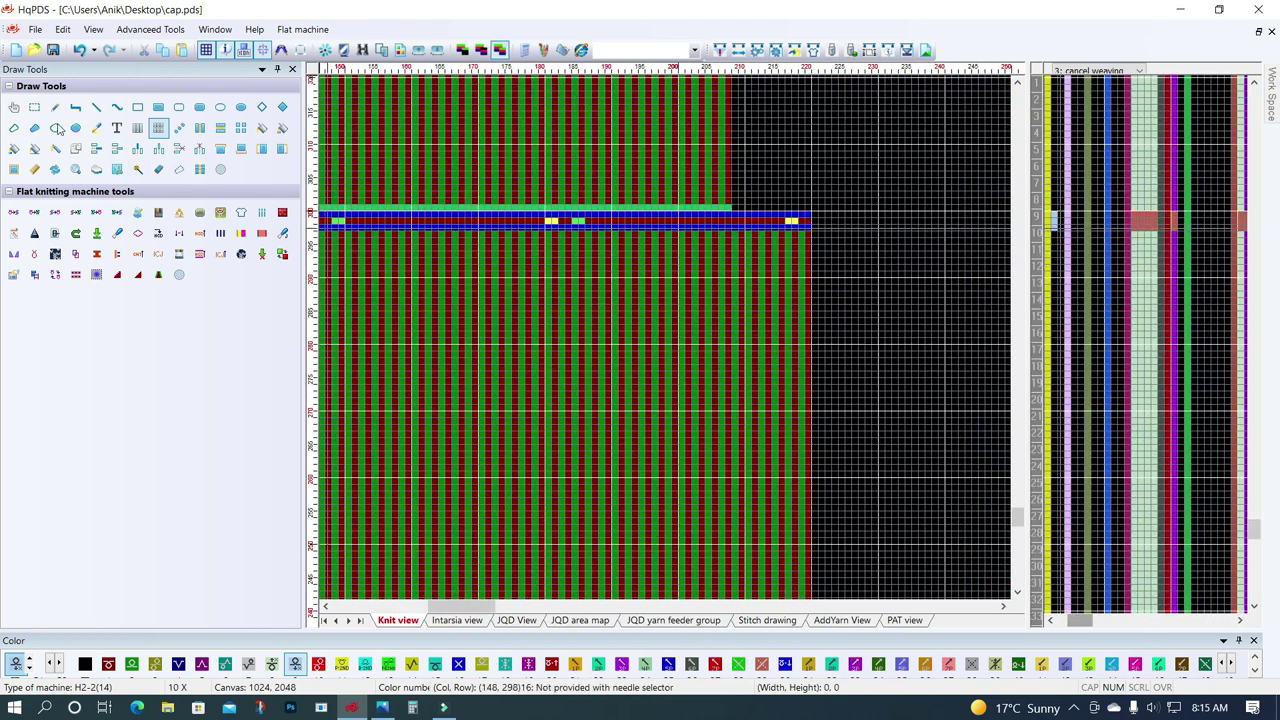
pyautogui.scroll(1, 626, 318)
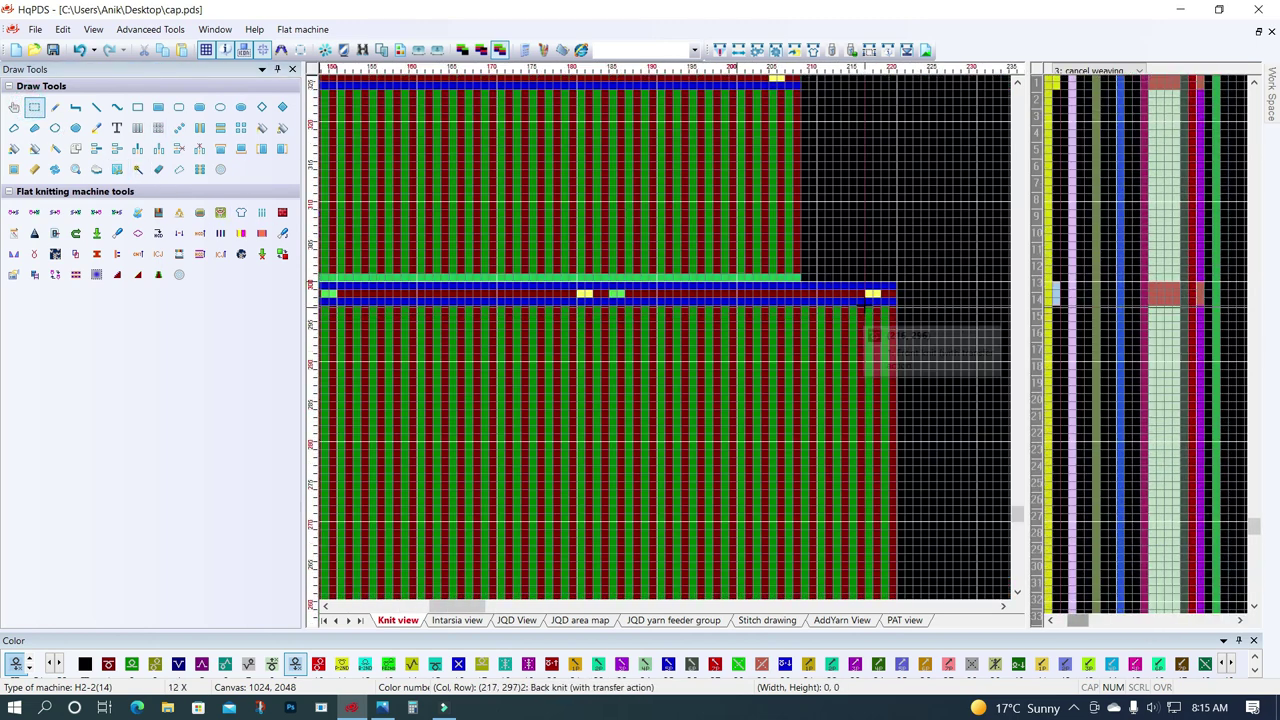
# Add 10-by-2 and 2-by-5 blocks of stitch marks, then select an 8-by-27 block.
pyautogui.moveTo(759, 301); pyautogui.dragTo(831, 294)
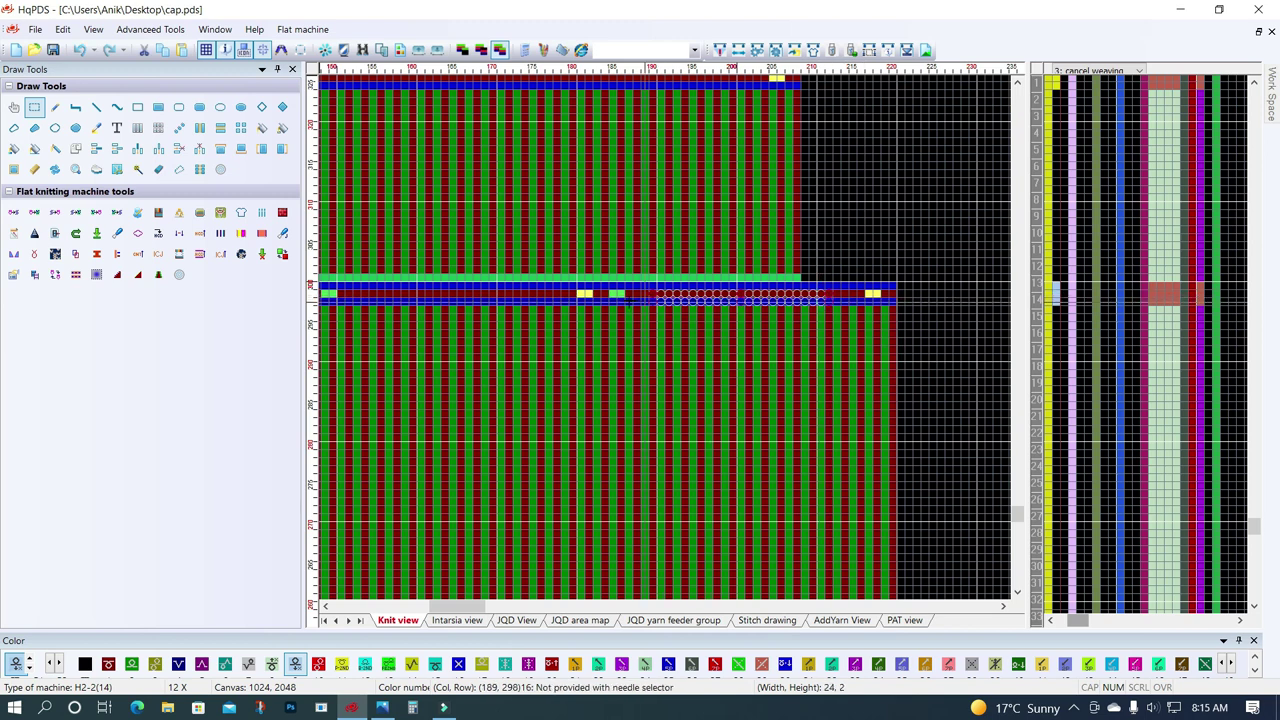
pyautogui.scroll(-1, 594, 335)
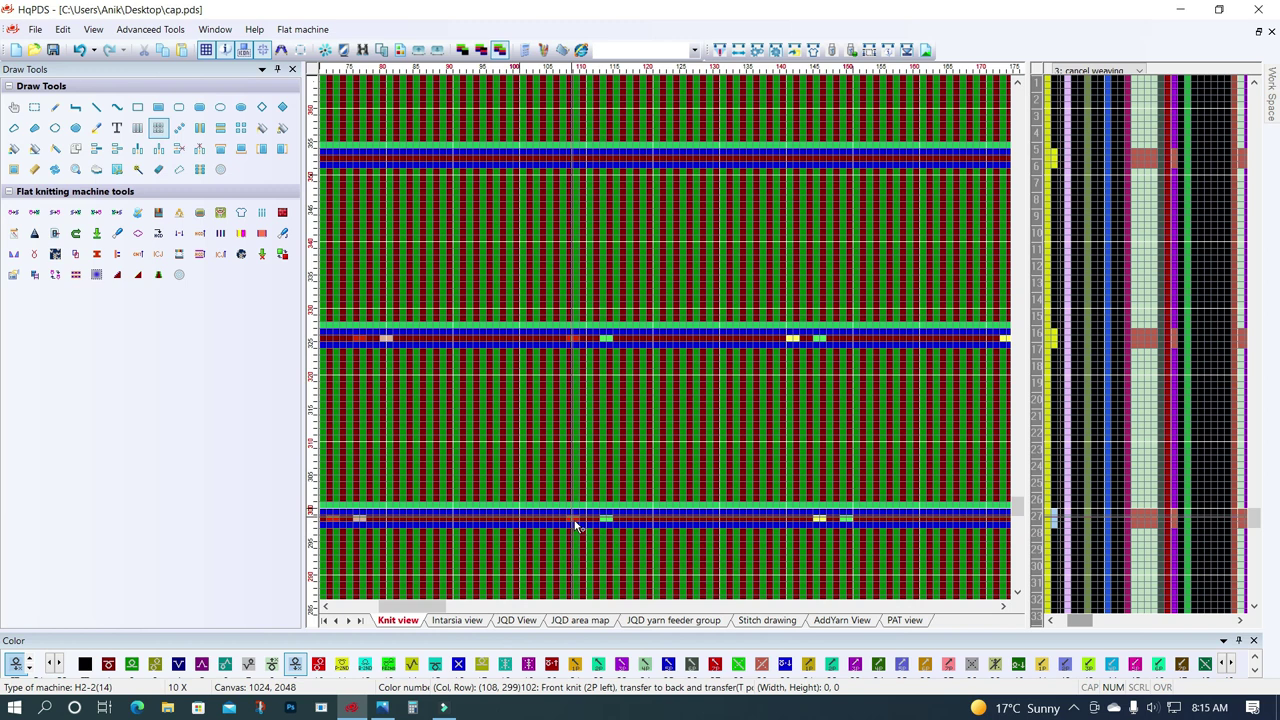
pyautogui.moveTo(571, 523); pyautogui.dragTo(583, 493)
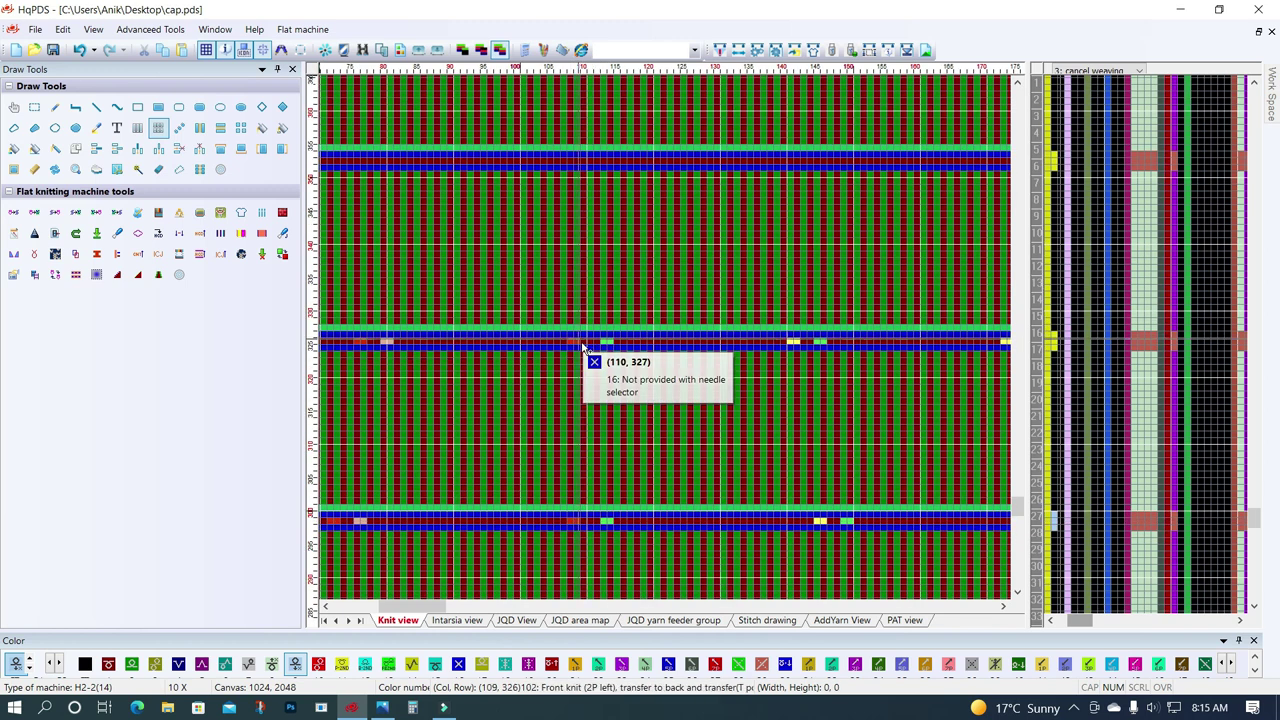
pyautogui.moveTo(625, 216); pyautogui.dragTo(620, 172)
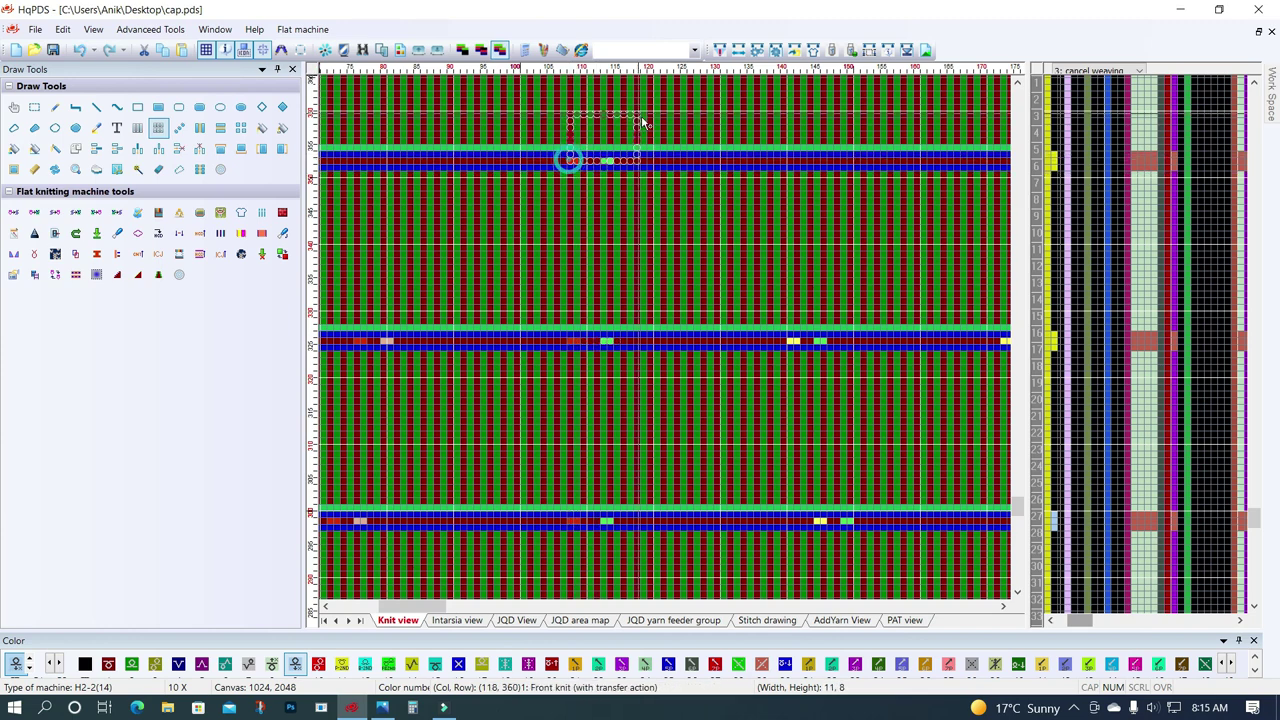
# Extend the circle-marked transfer run to 28 stitches and stamp it into the pattern.
pyautogui.scroll(5, 643, 122)
pyautogui.keyDown('ctrl'); pyautogui.scroll(1, 640, 293); pyautogui.keyUp('ctrl')
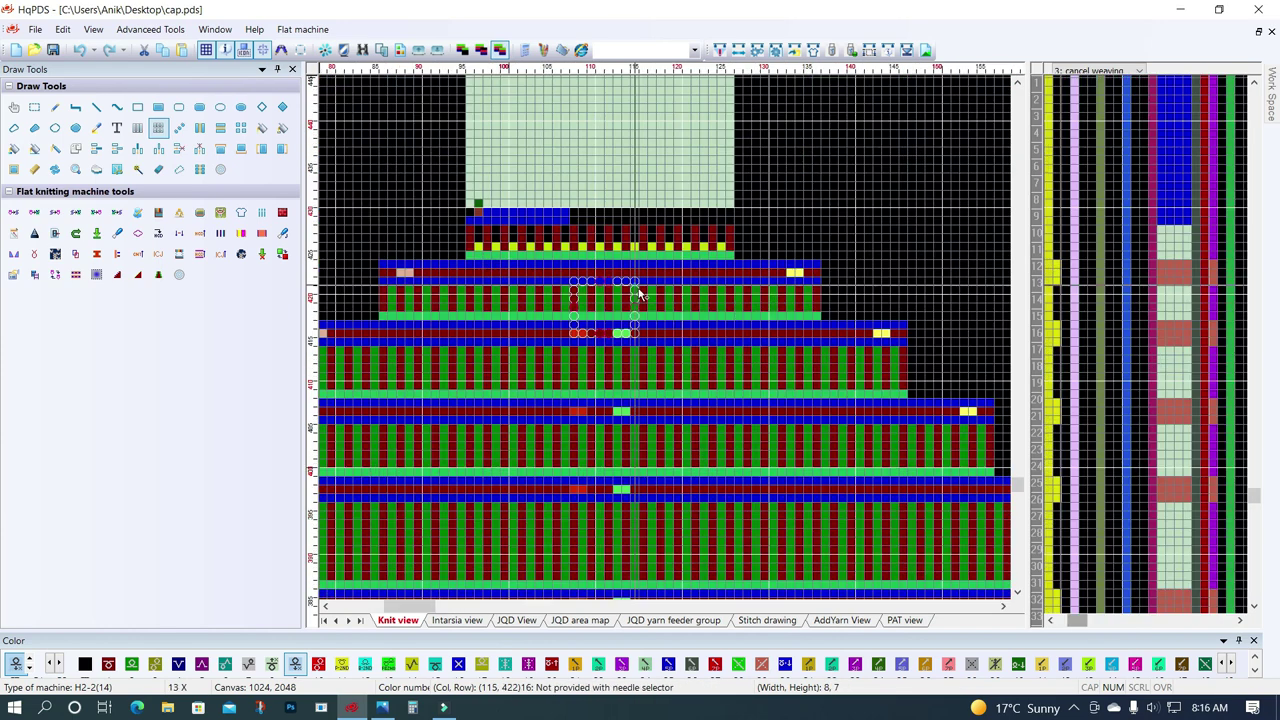
pyautogui.keyDown('ctrl'); pyautogui.scroll(-1, 664, 385); pyautogui.keyUp('ctrl')
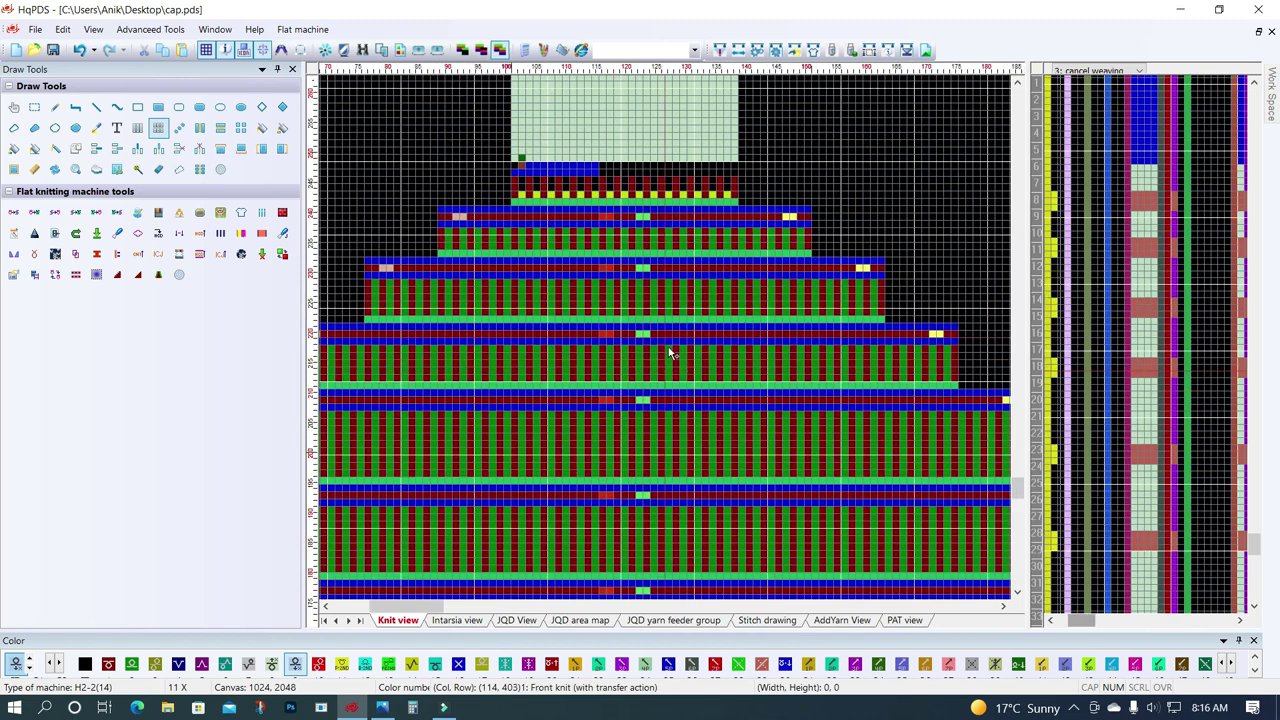
pyautogui.keyDown('ctrl'); pyautogui.scroll(-1, 620, 370); pyautogui.keyUp('ctrl')
pyautogui.keyDown('ctrl'); pyautogui.scroll(-1, 540, 355); pyautogui.keyUp('ctrl')
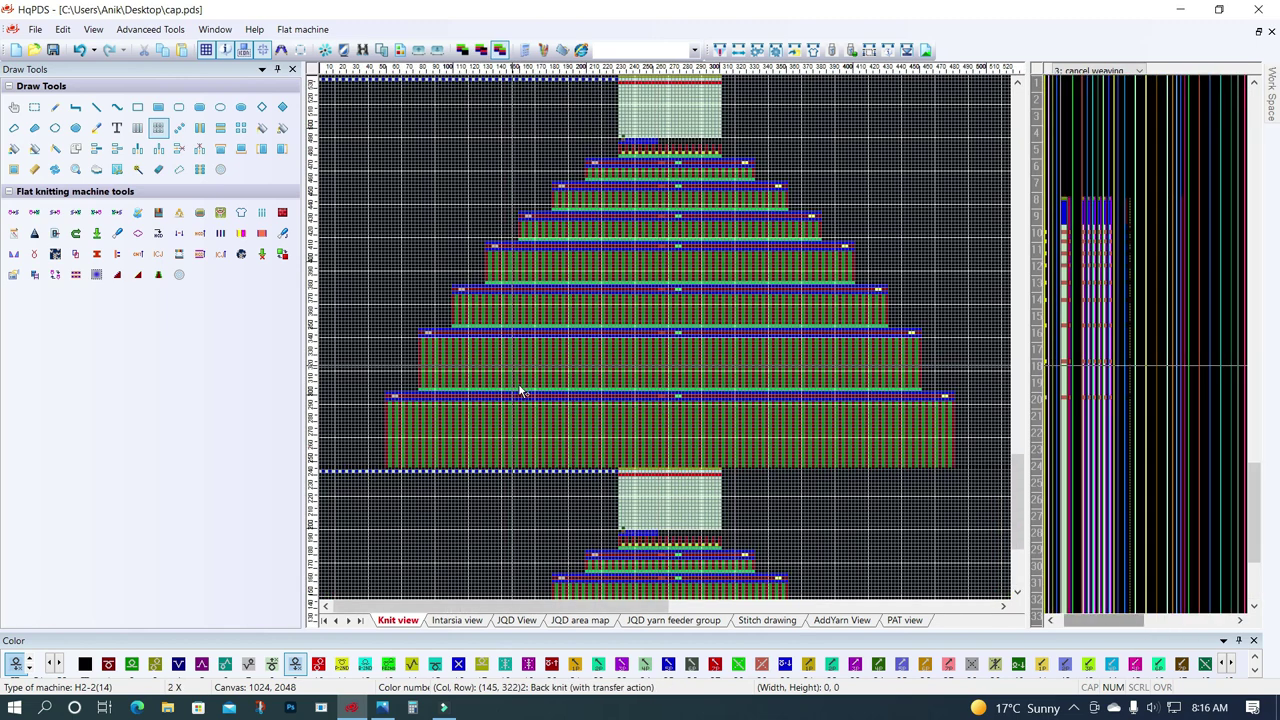
pyautogui.keyDown('ctrl'); pyautogui.scroll(-1, 495, 405); pyautogui.keyUp('ctrl')
pyautogui.keyDown('ctrl'); pyautogui.scroll(1, 560, 310); pyautogui.keyUp('ctrl')
pyautogui.keyDown('ctrl'); pyautogui.scroll(1, 588, 352); pyautogui.keyUp('ctrl')
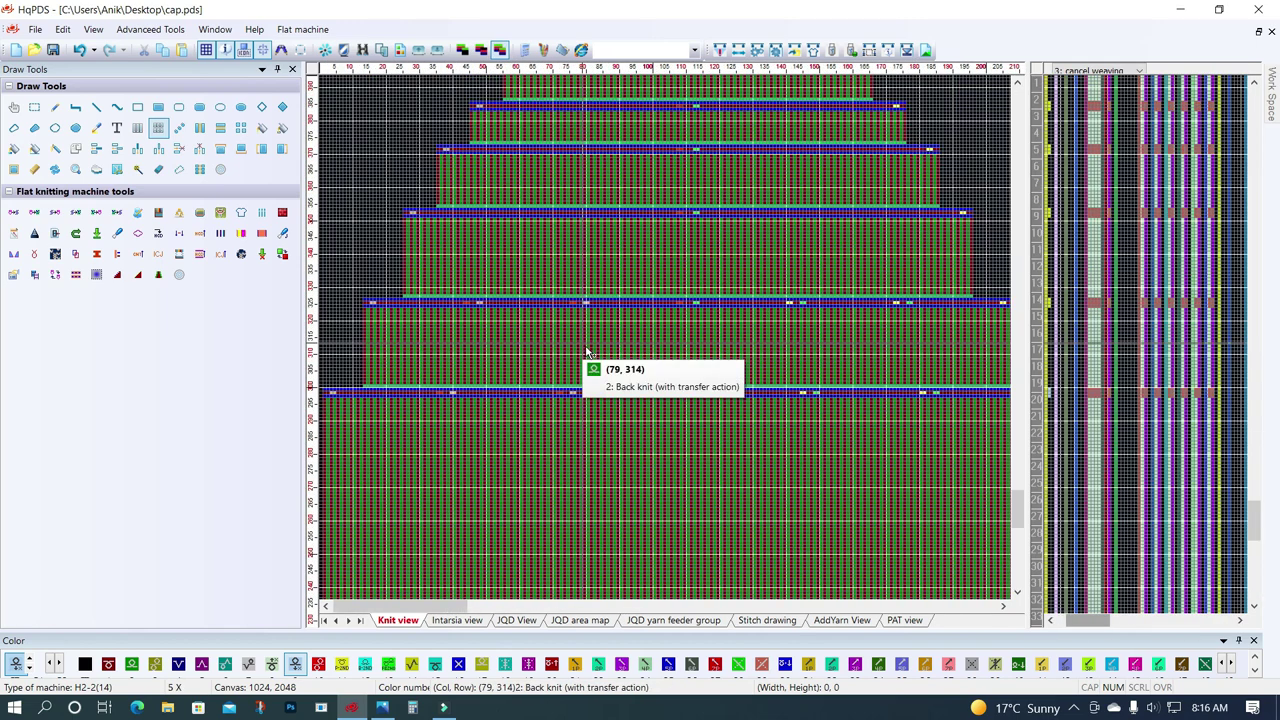
pyautogui.keyDown('ctrl'); pyautogui.scroll(1, 603, 354); pyautogui.keyUp('ctrl')
pyautogui.keyDown('ctrl'); pyautogui.scroll(1, 484, 318); pyautogui.keyUp('ctrl')
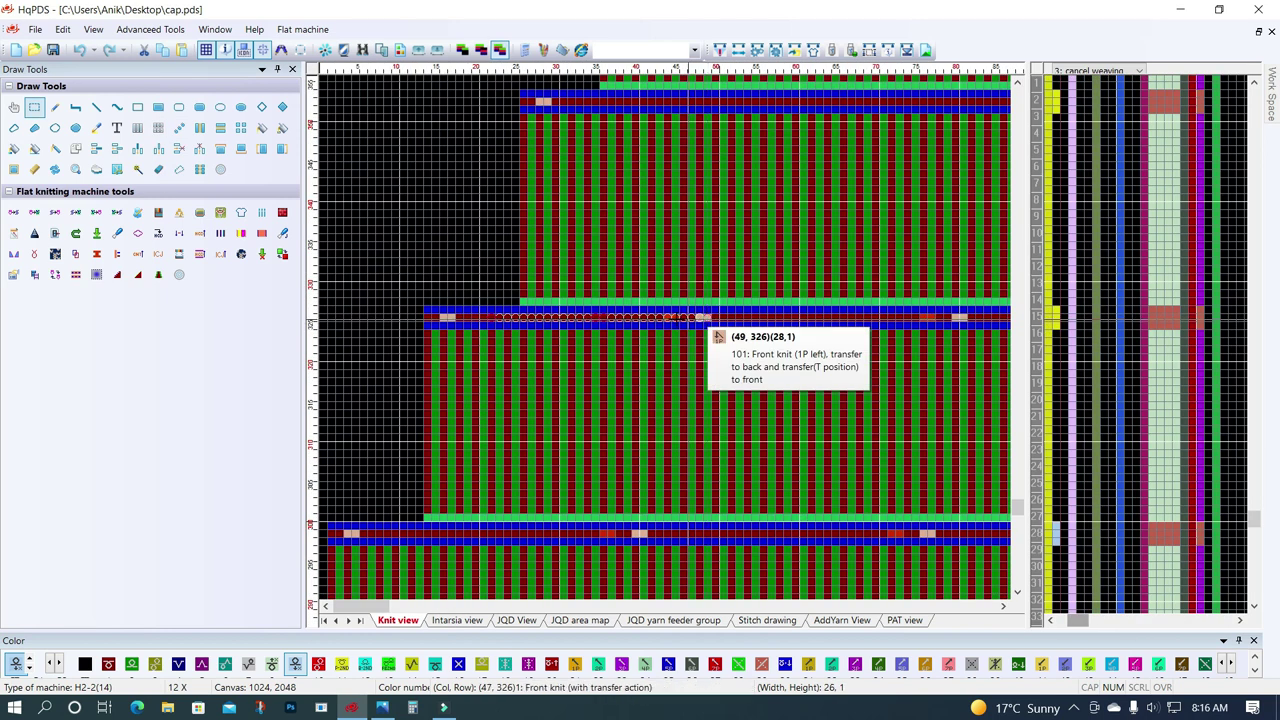
pyautogui.moveTo(657, 318); pyautogui.dragTo(704, 318)
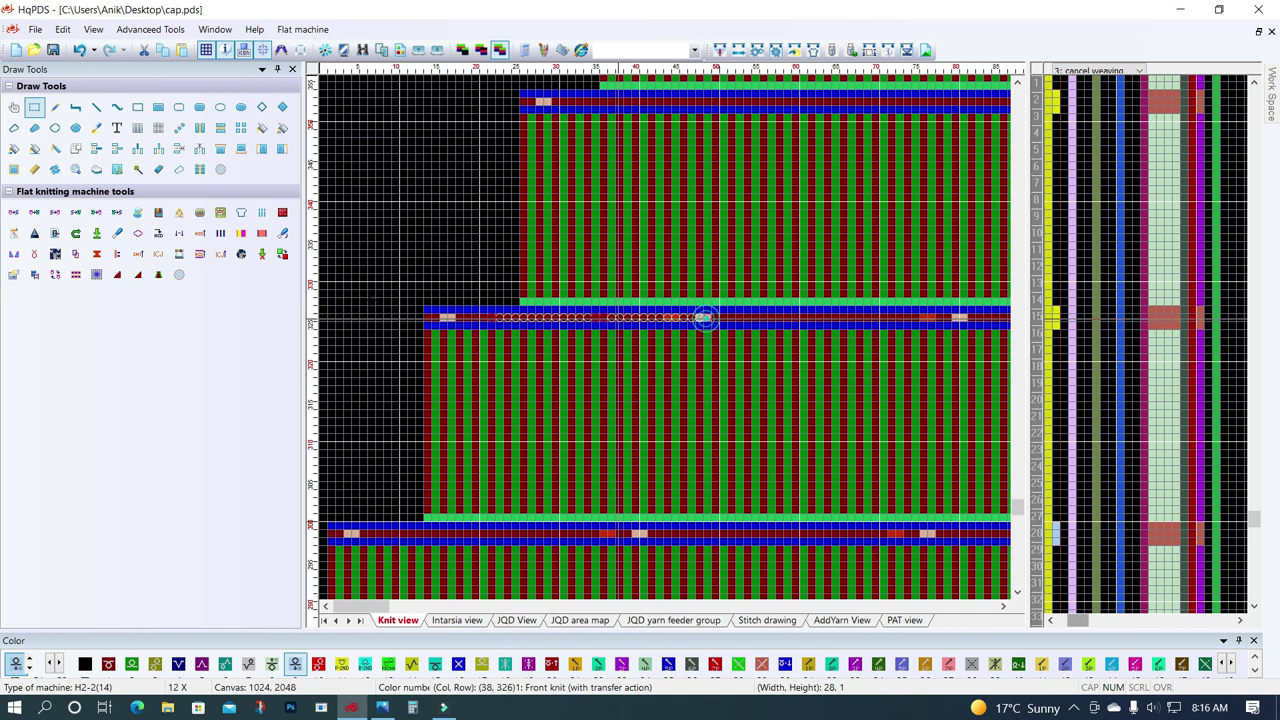
pyautogui.click(181, 131)
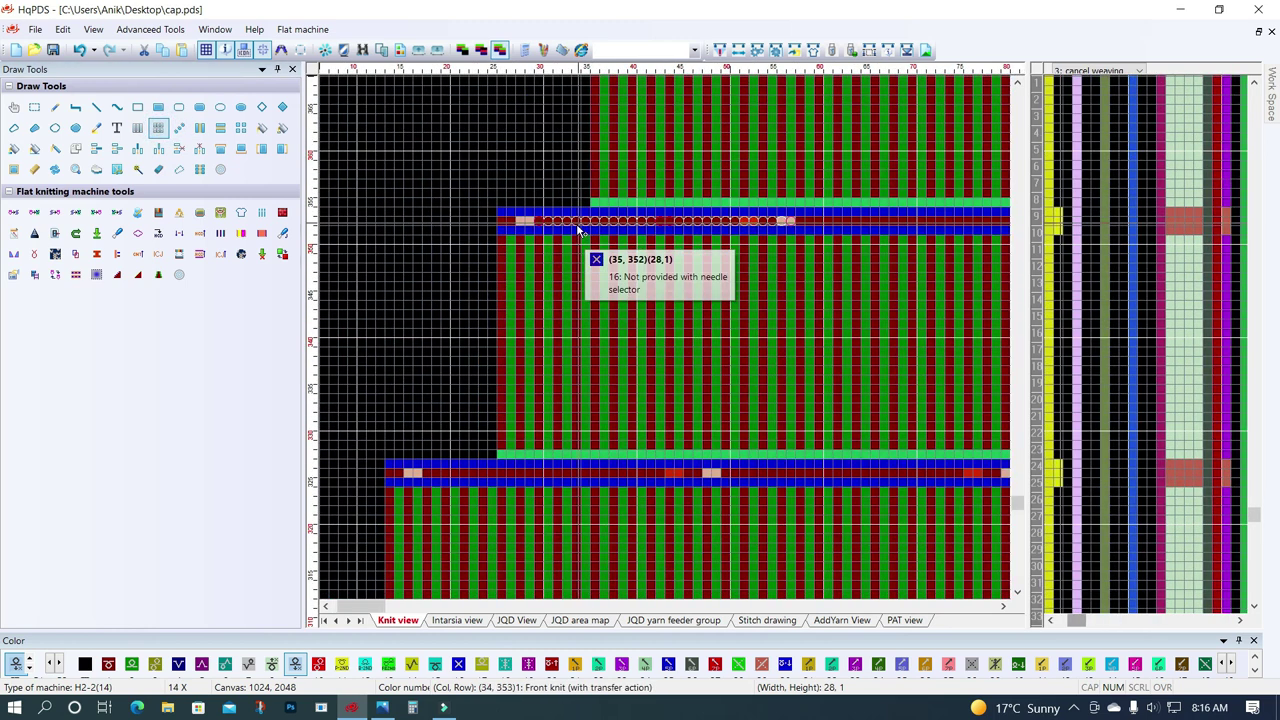
pyautogui.click(700, 260)
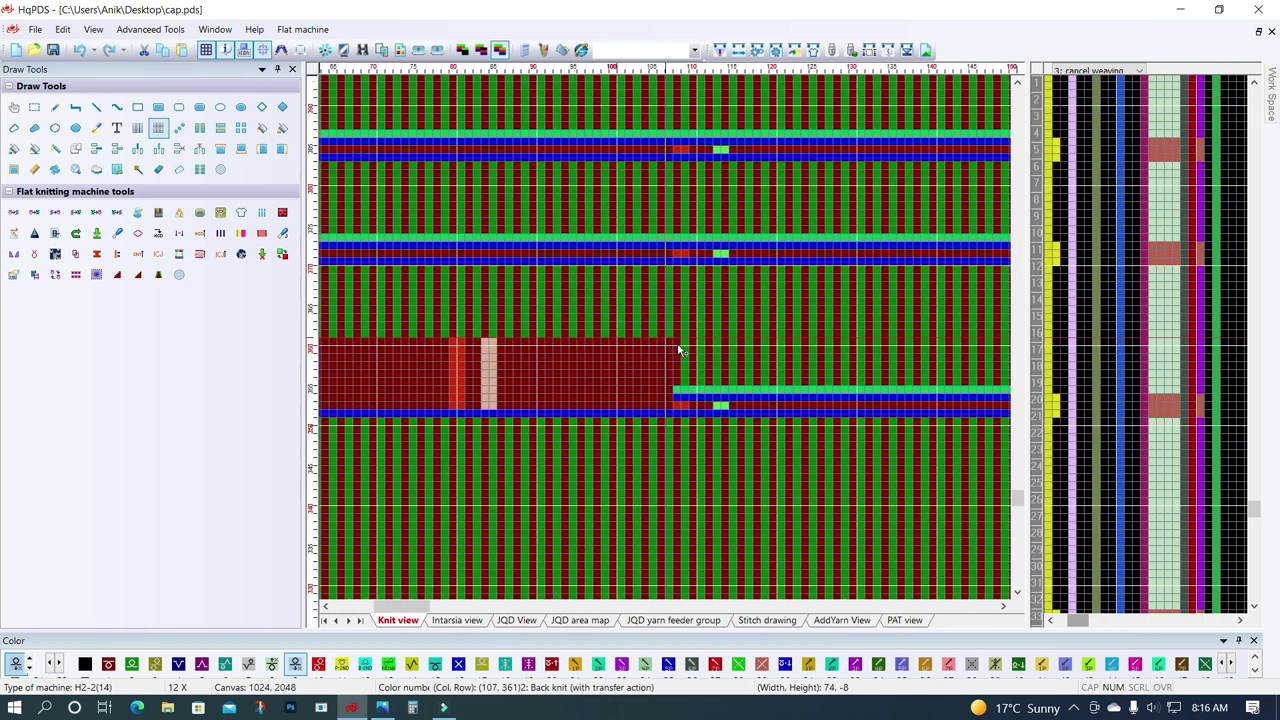
# Lay a transfer run on row 325 and move the stitch run onto another transfer band.
pyautogui.click(651, 406)
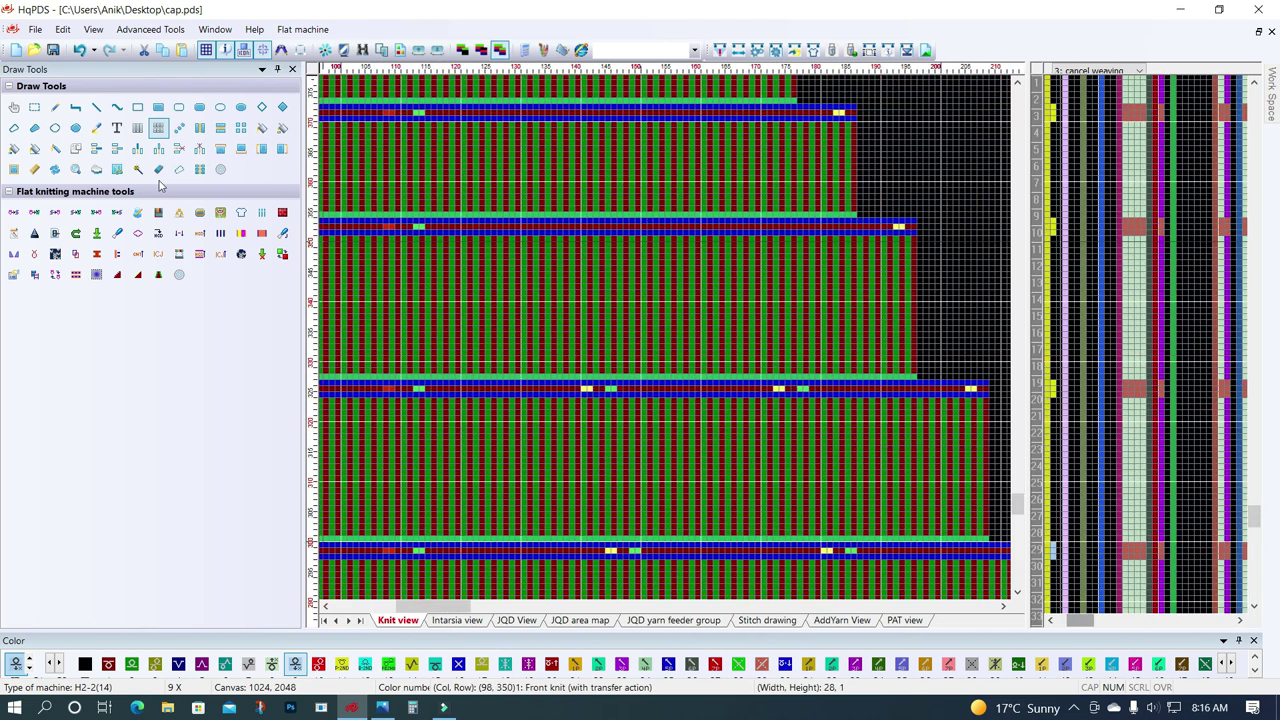
pyautogui.scroll(1, 655, 335)
pyautogui.scroll(1, 650, 330)
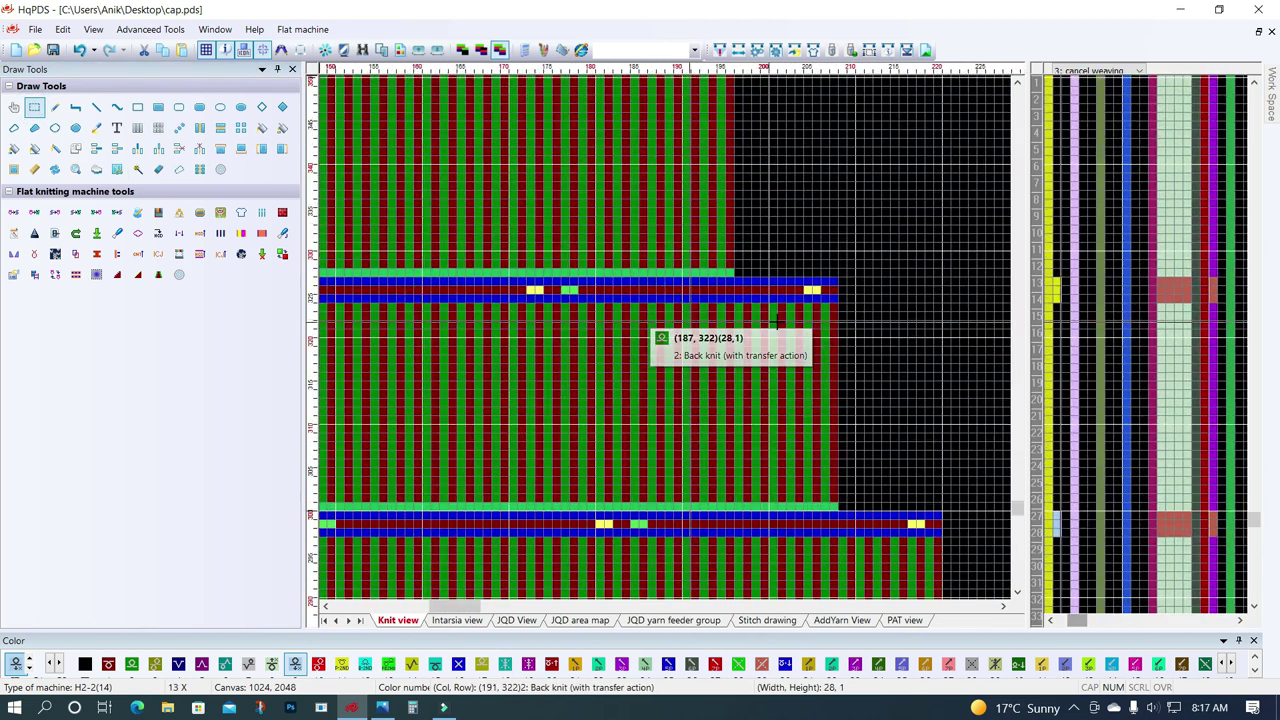
pyautogui.moveTo(760, 295); pyautogui.dragTo(533, 289)
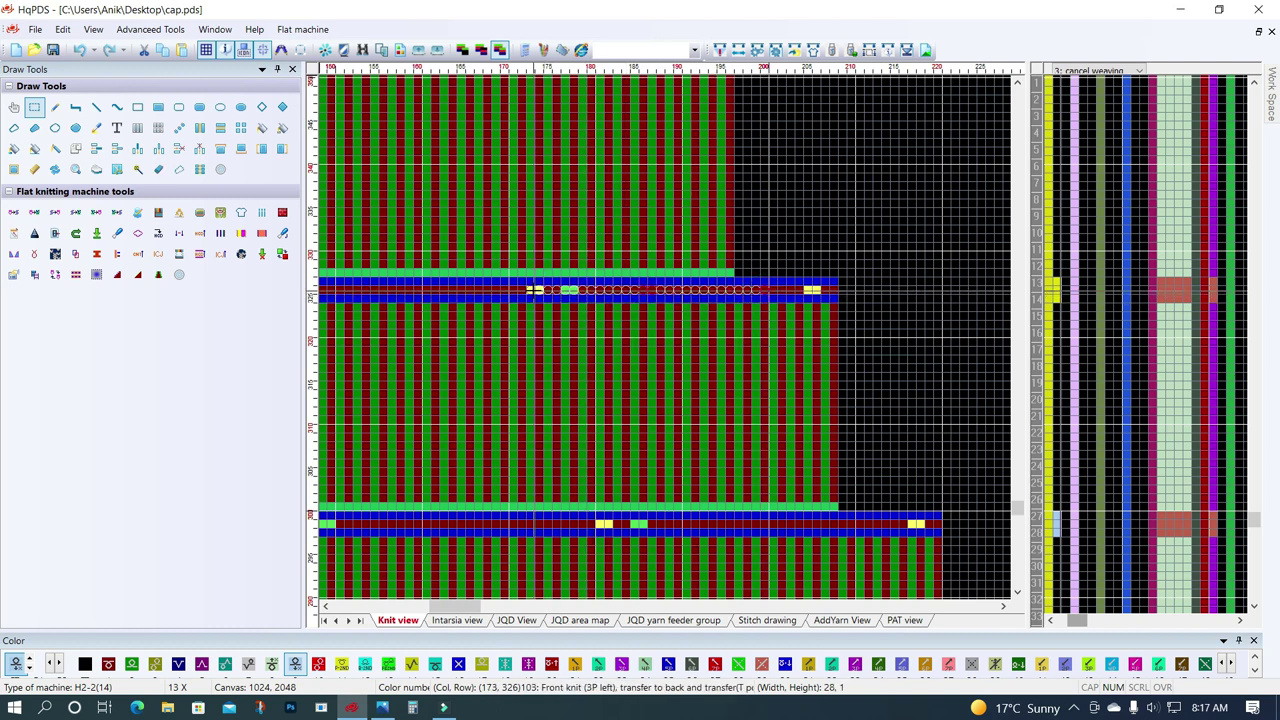
pyautogui.moveTo(733, 300); pyautogui.dragTo(757, 289)
pyautogui.keyDown('ctrl'); pyautogui.scroll(-2, 664, 340); pyautogui.keyUp('ctrl')
pyautogui.keyDown('ctrl'); pyautogui.scroll(2, 665, 338); pyautogui.keyUp('ctrl')
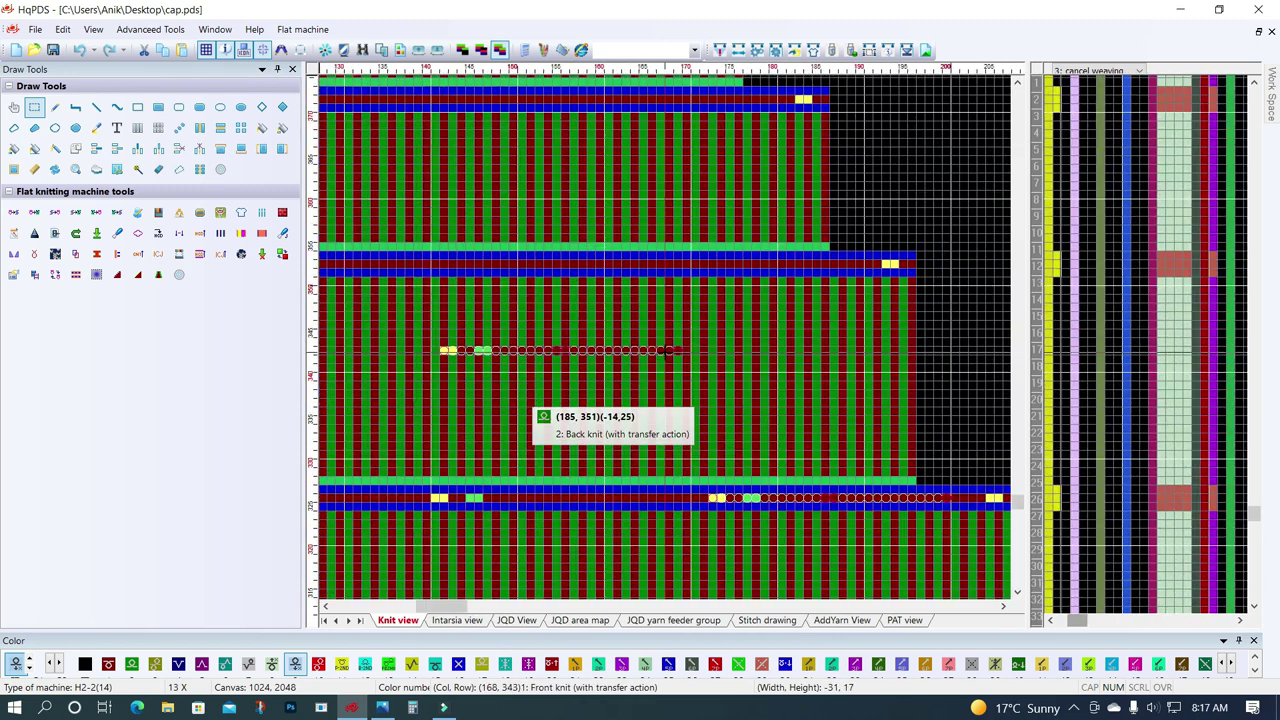
pyautogui.moveTo(537, 417); pyautogui.dragTo(872, 274)
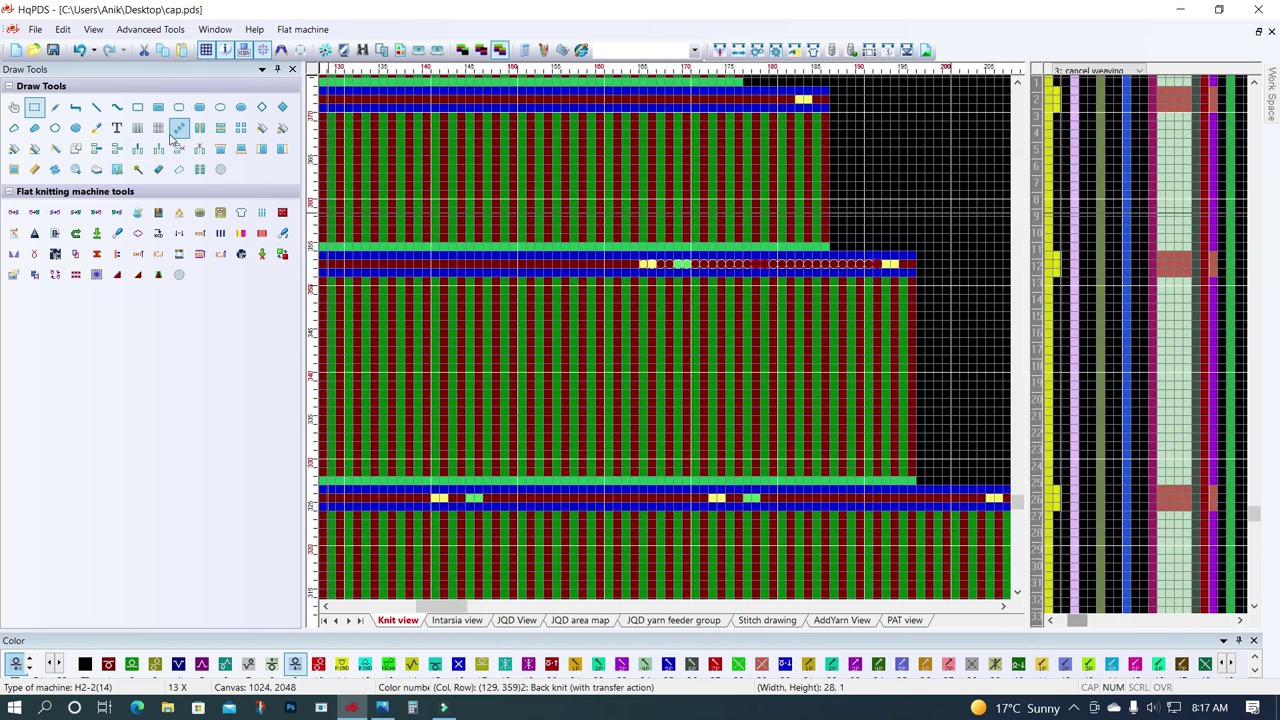
pyautogui.click(686, 270)
pyautogui.keyDown('ctrl'); pyautogui.scroll(-2, 669, 346); pyautogui.keyUp('ctrl')
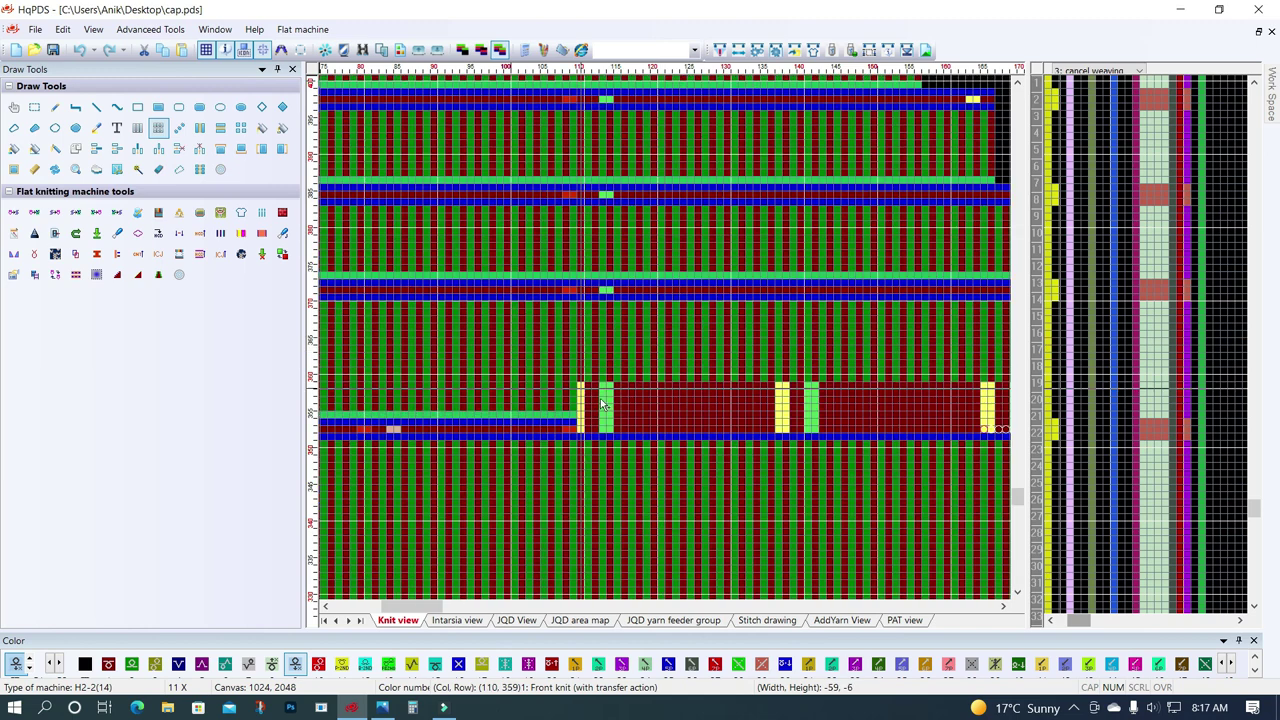
pyautogui.keyDown('ctrl'); pyautogui.scroll(-2, 651, 443); pyautogui.keyUp('ctrl')
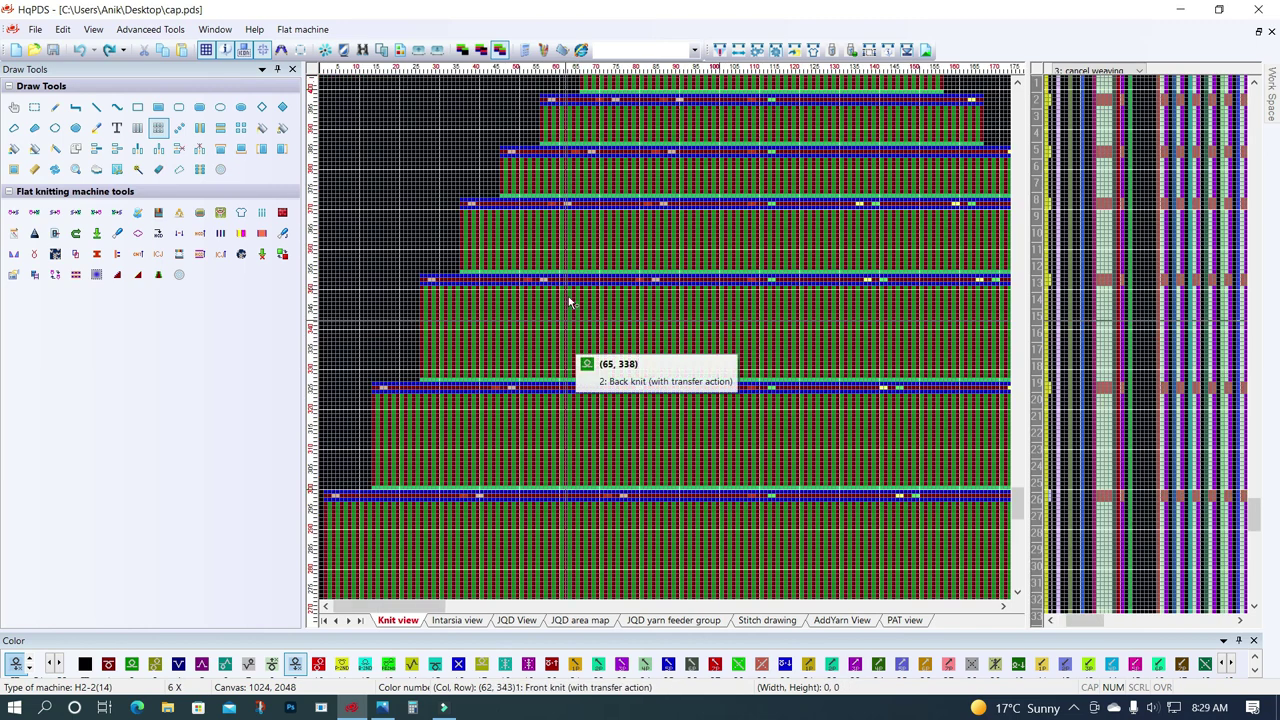
pyautogui.keyDown('ctrl'); pyautogui.scroll(-2, 571, 300); pyautogui.keyUp('ctrl')
pyautogui.keyDown('ctrl'); pyautogui.scroll(-1, 486, 346); pyautogui.keyUp('ctrl')
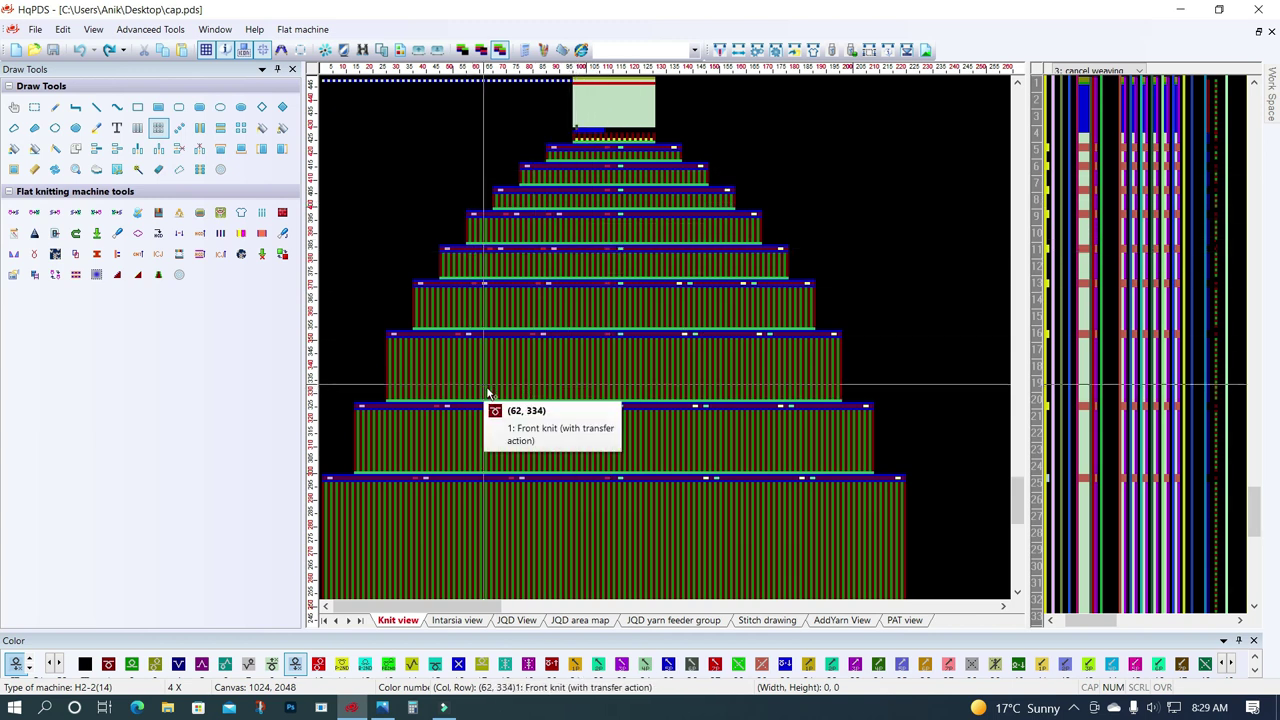
pyautogui.scroll(1, 486, 386)
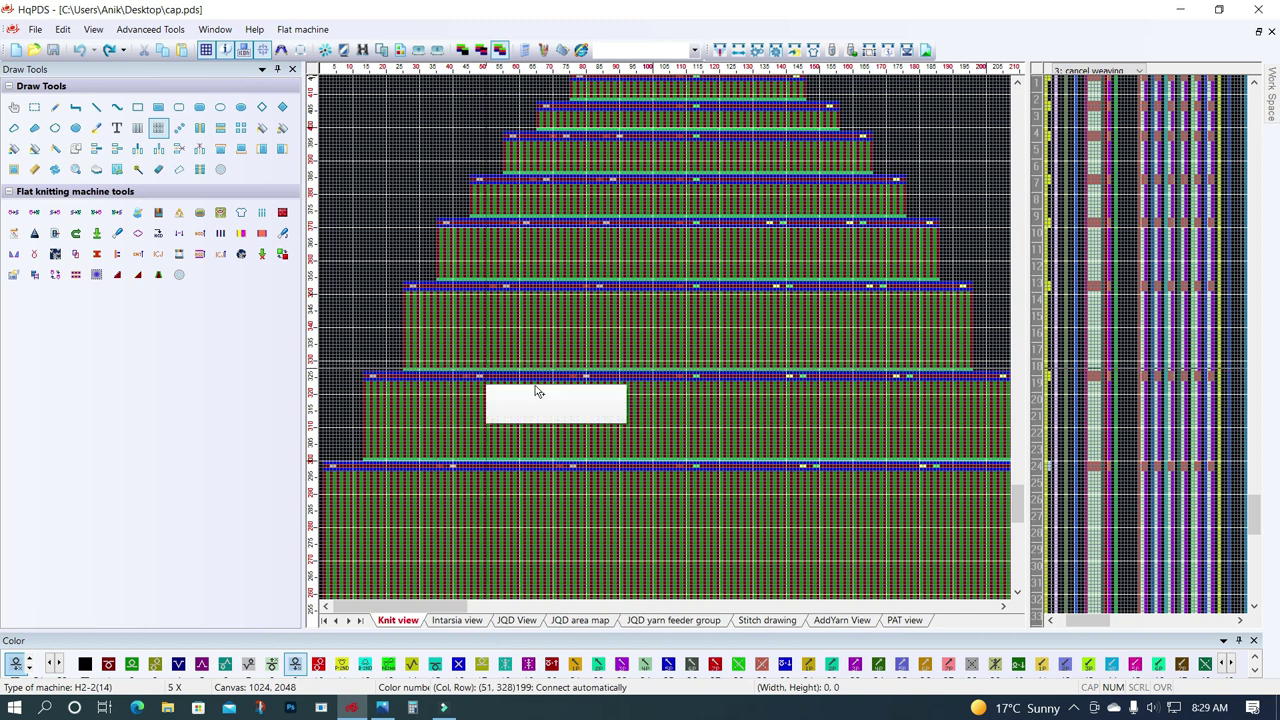
pyautogui.scroll(-2, 361, 364)
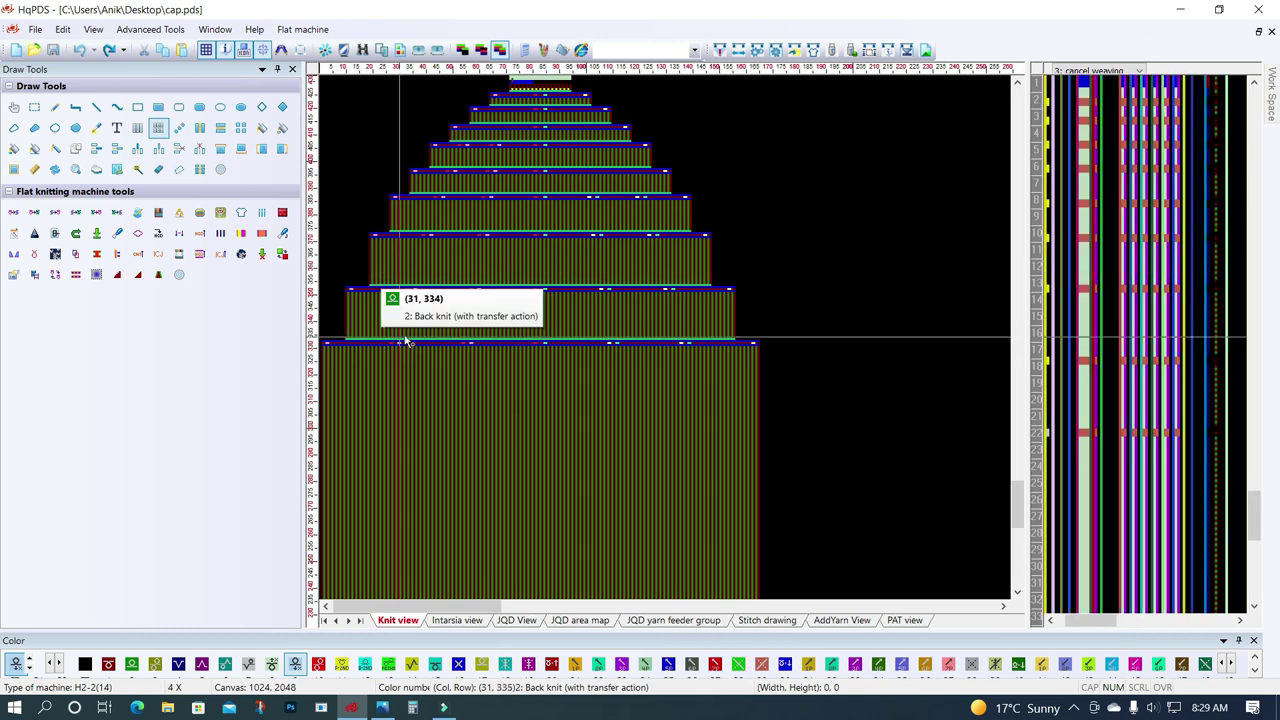
pyautogui.scroll(1, 424, 336)
pyautogui.scroll(1, 459, 316)
pyautogui.scroll(-1, 465, 347)
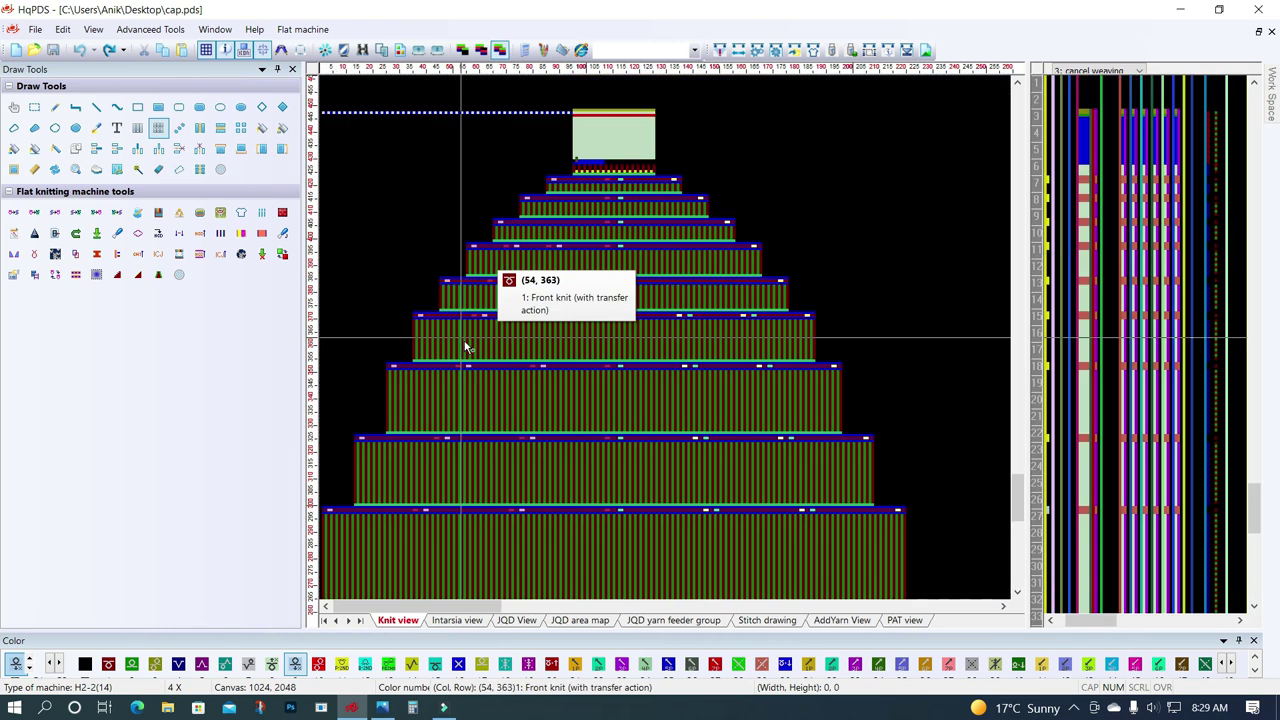
pyautogui.scroll(1, 465, 347)
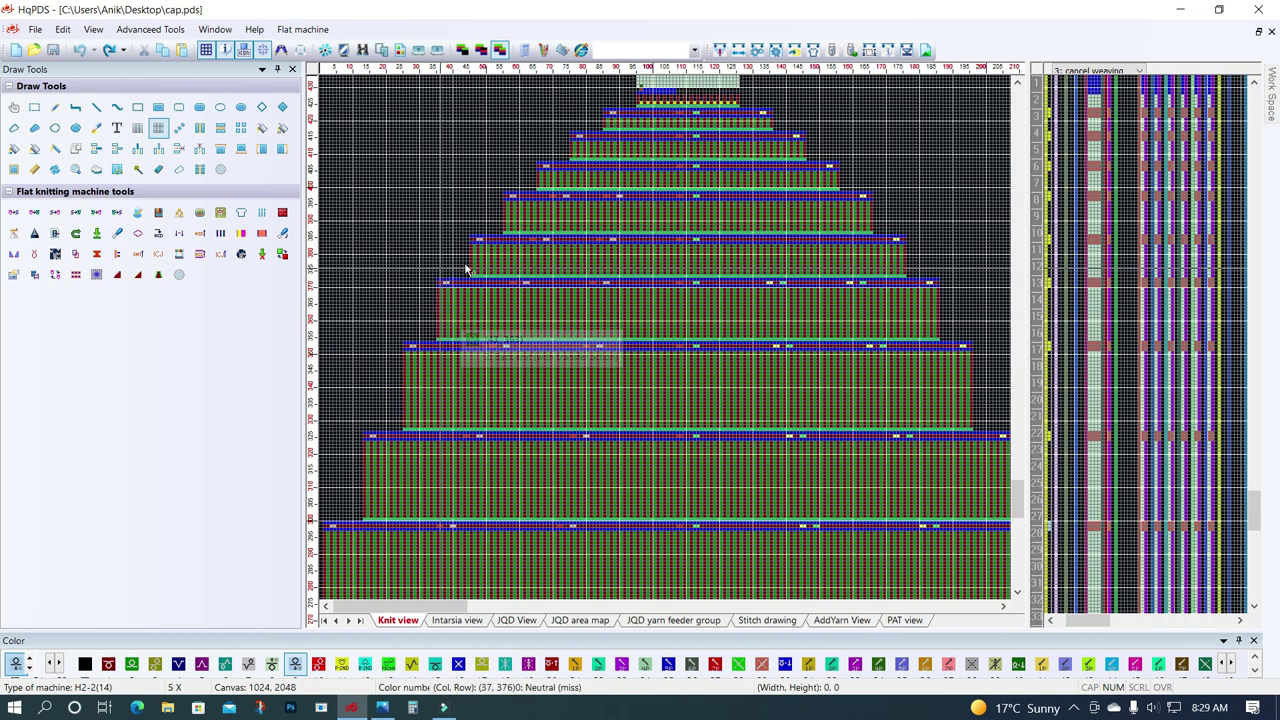
pyautogui.scroll(1, 389, 457)
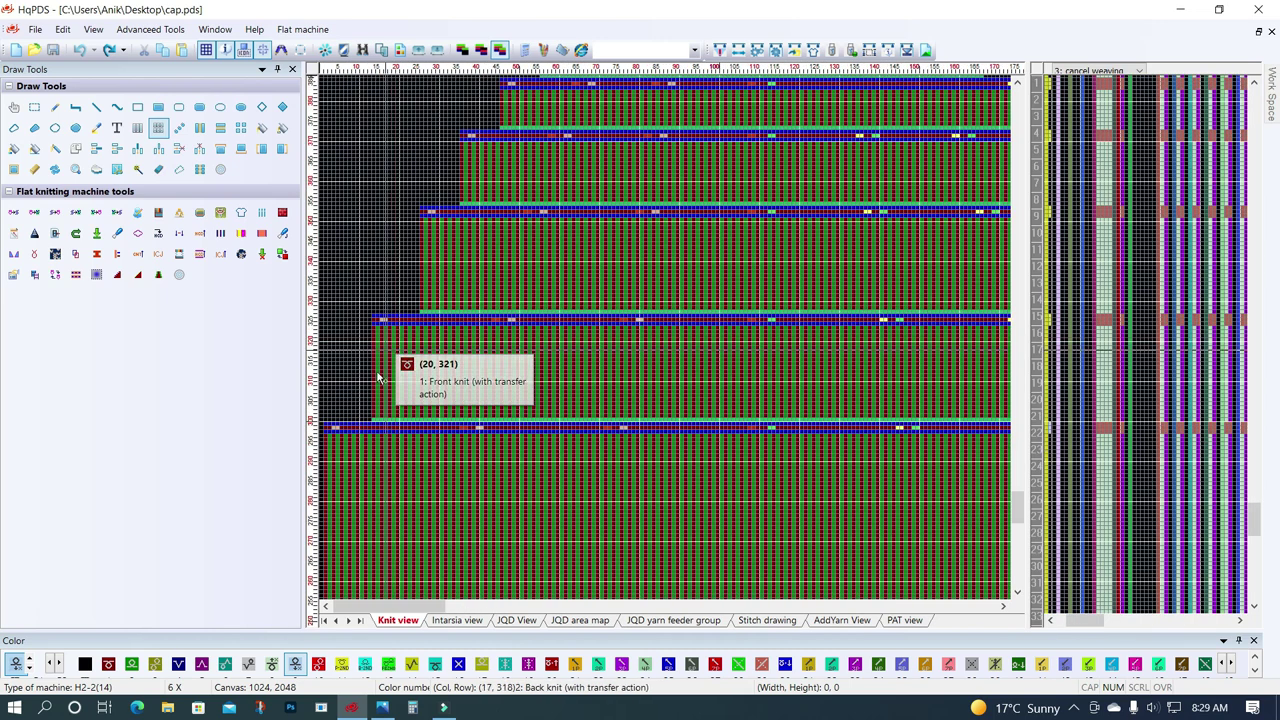
pyautogui.scroll(1, 410, 330)
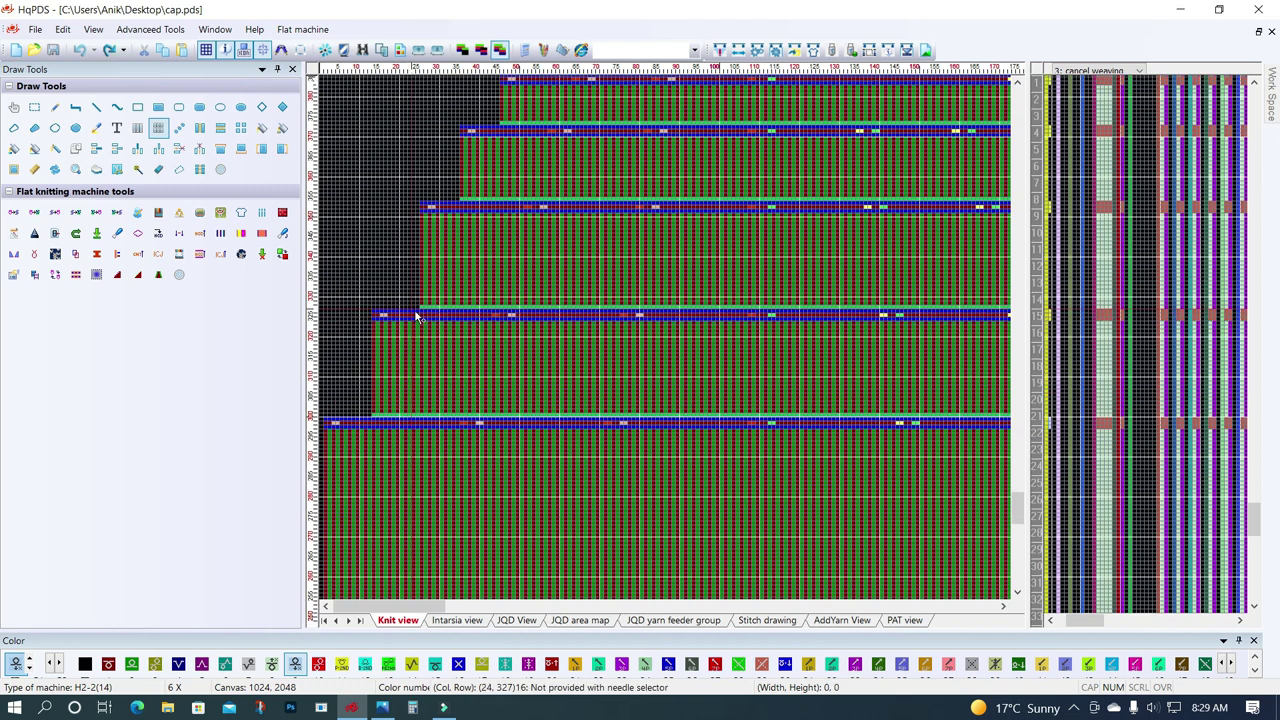
pyautogui.scroll(1, 586, 347)
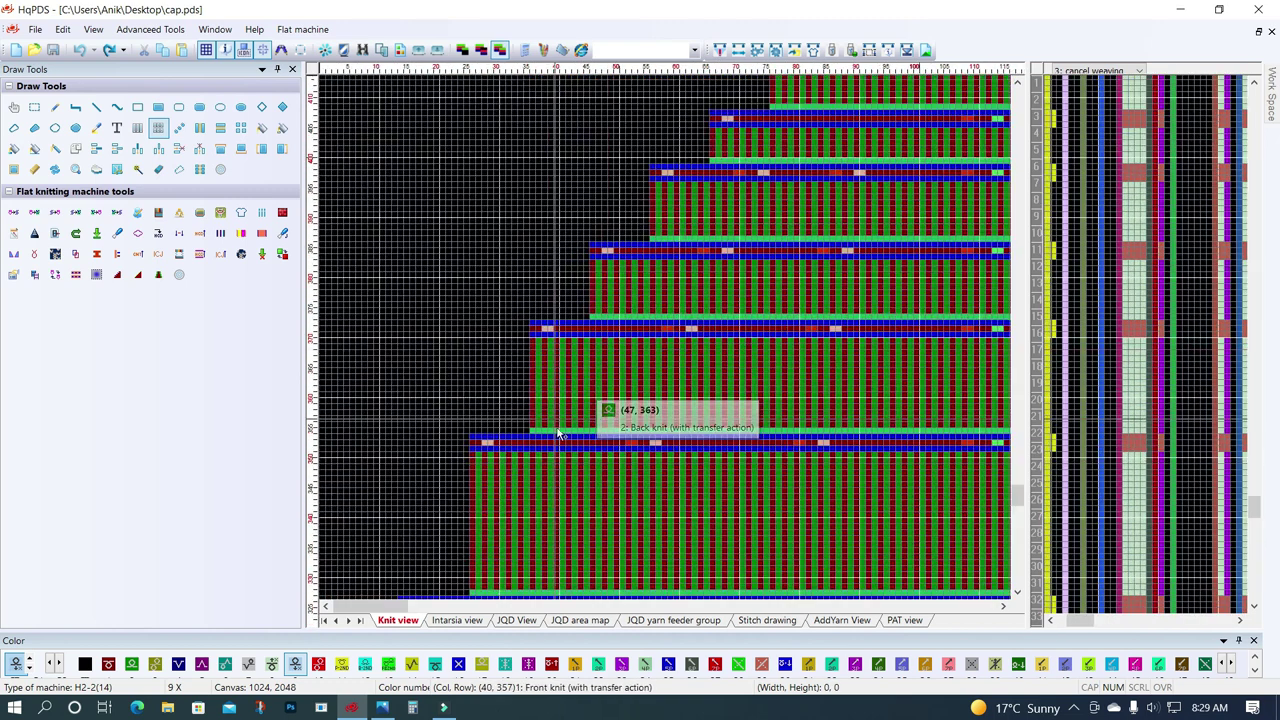
pyautogui.scroll(-1, 557, 428)
pyautogui.scroll(-1, 503, 428)
pyautogui.scroll(2, 470, 370)
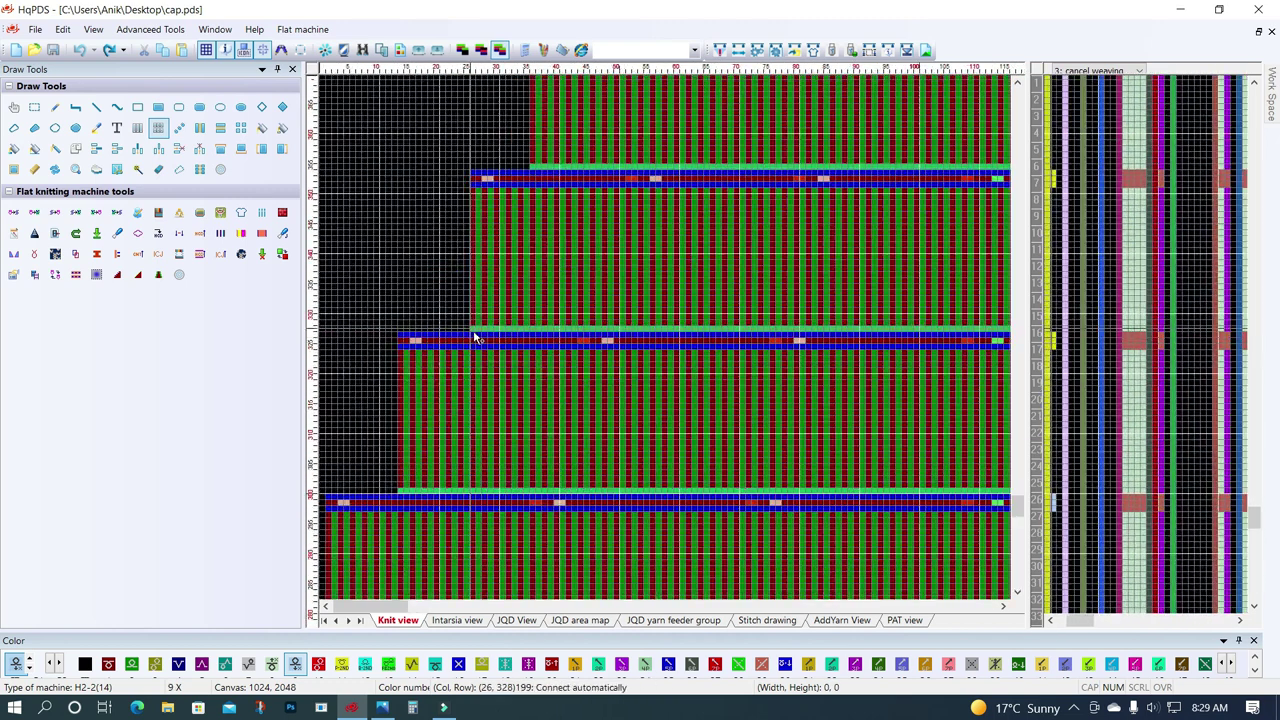
pyautogui.moveTo(435, 342); pyautogui.dragTo(403, 340)
pyautogui.scroll(1, 563, 346)
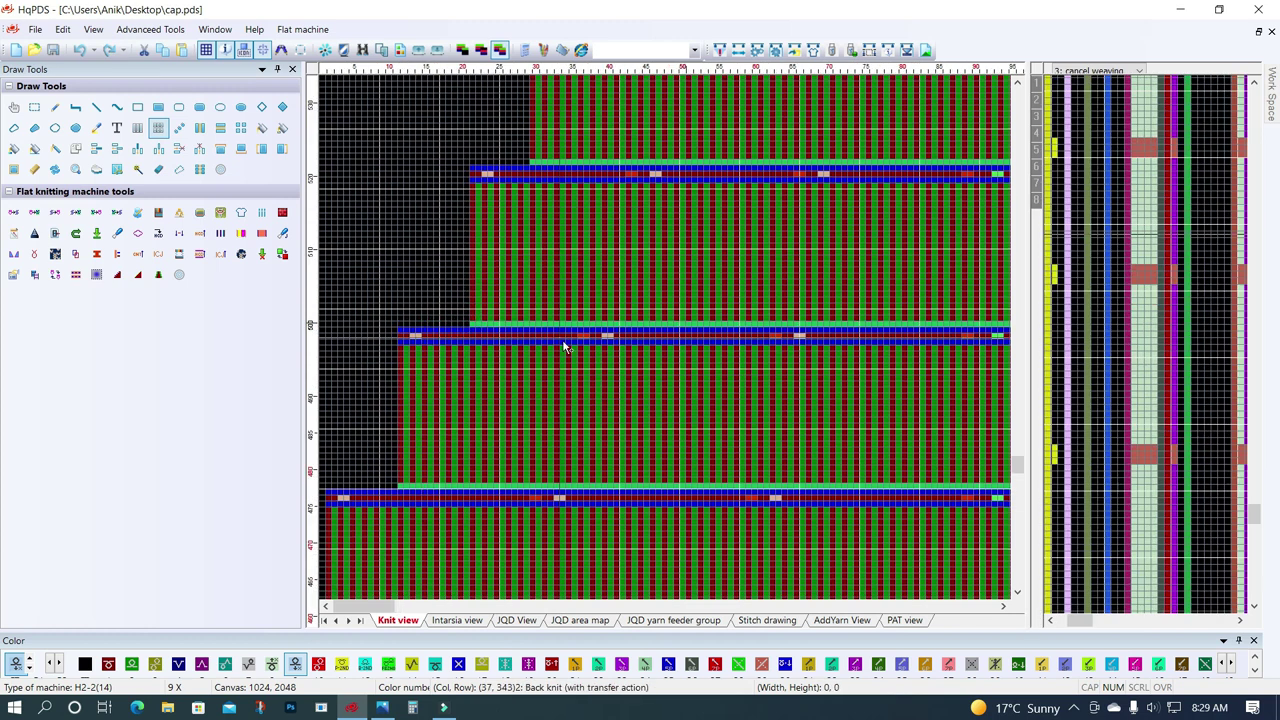
pyautogui.scroll(1, 577, 289)
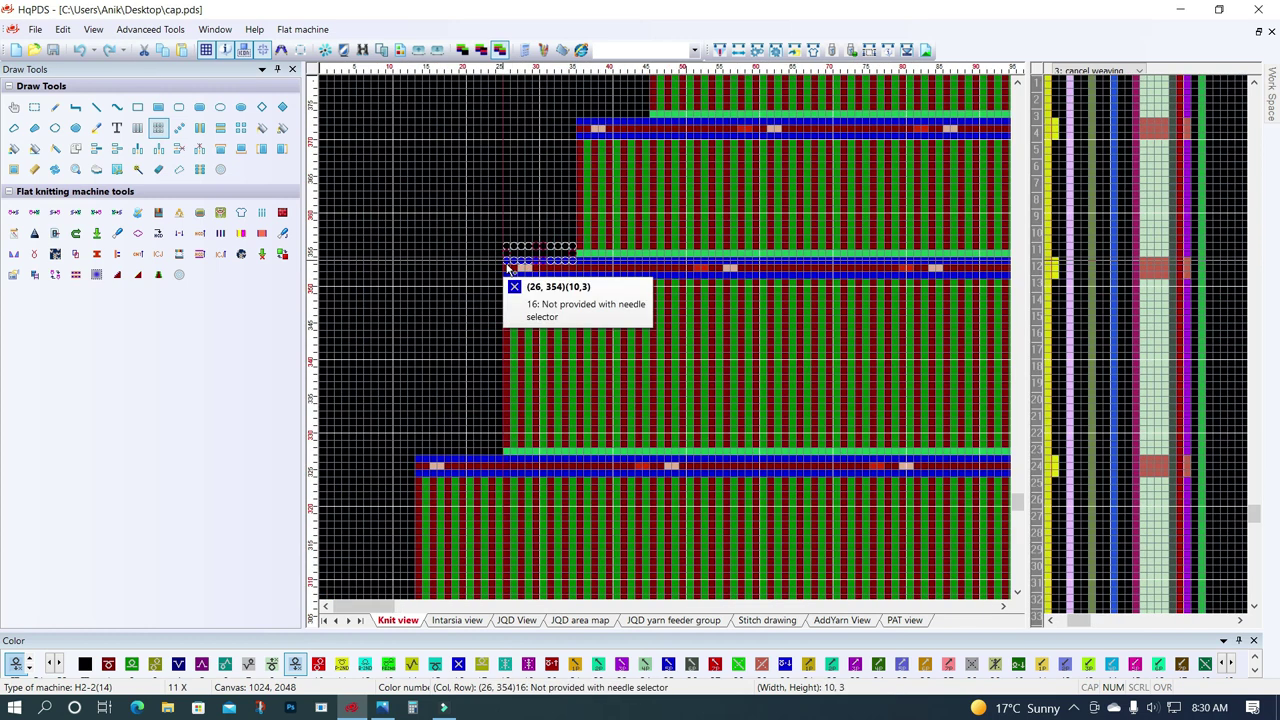
pyautogui.scroll(-1, 600, 345)
pyautogui.click(35, 106)
pyautogui.scroll(-1, 600, 360)
pyautogui.scroll(-1, 568, 340)
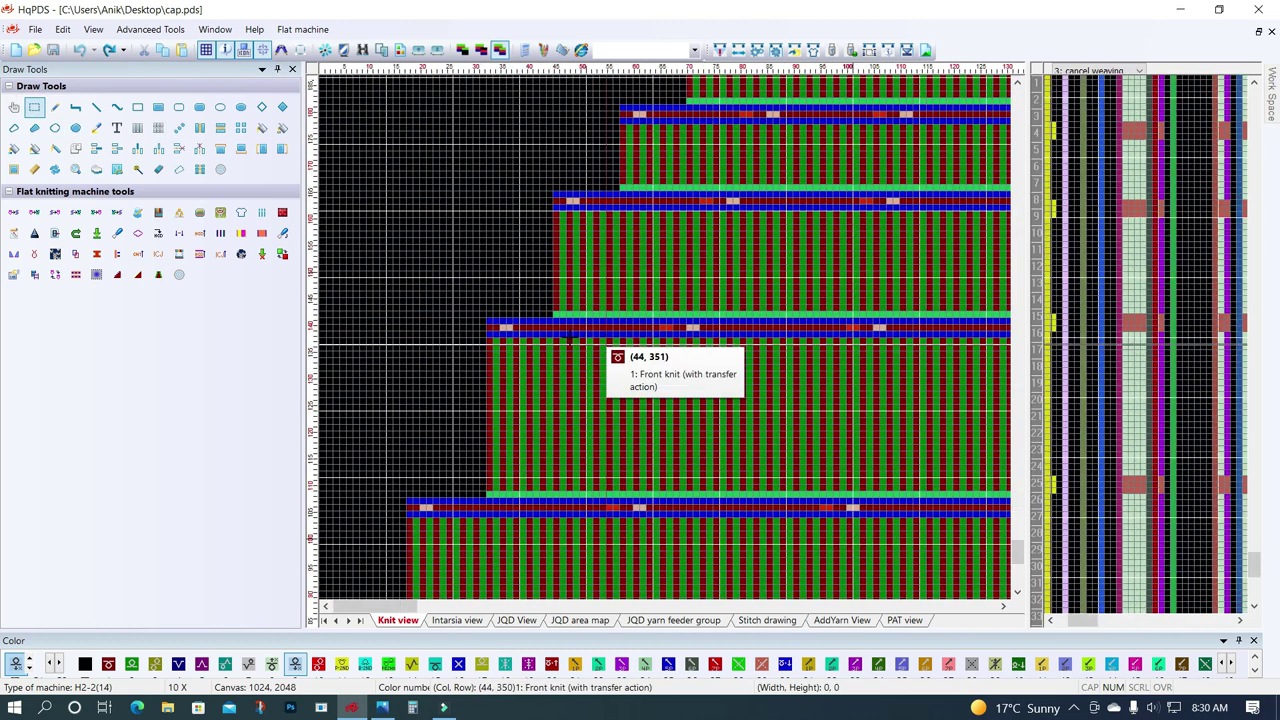
pyautogui.scroll(-2, 569, 338)
pyautogui.scroll(-1, 461, 338)
pyautogui.scroll(-2, 461, 338)
pyautogui.scroll(-1, 461, 338)
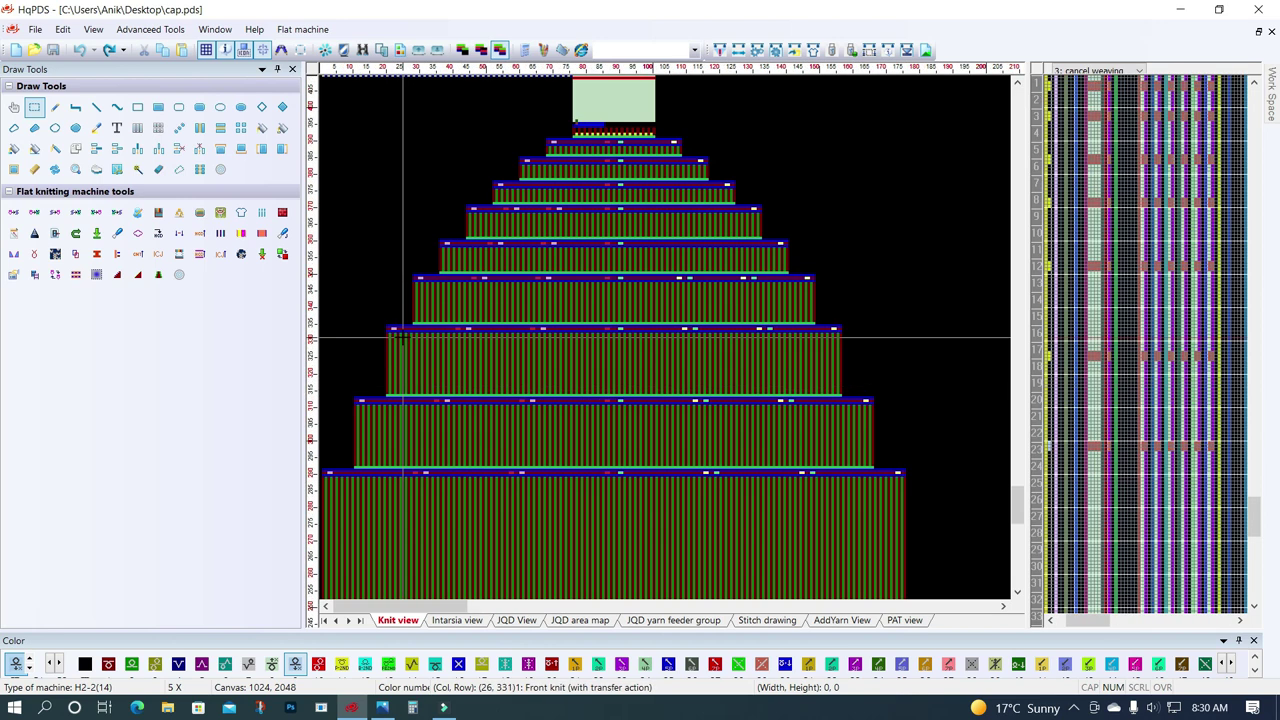
pyautogui.scroll(1, 400, 345)
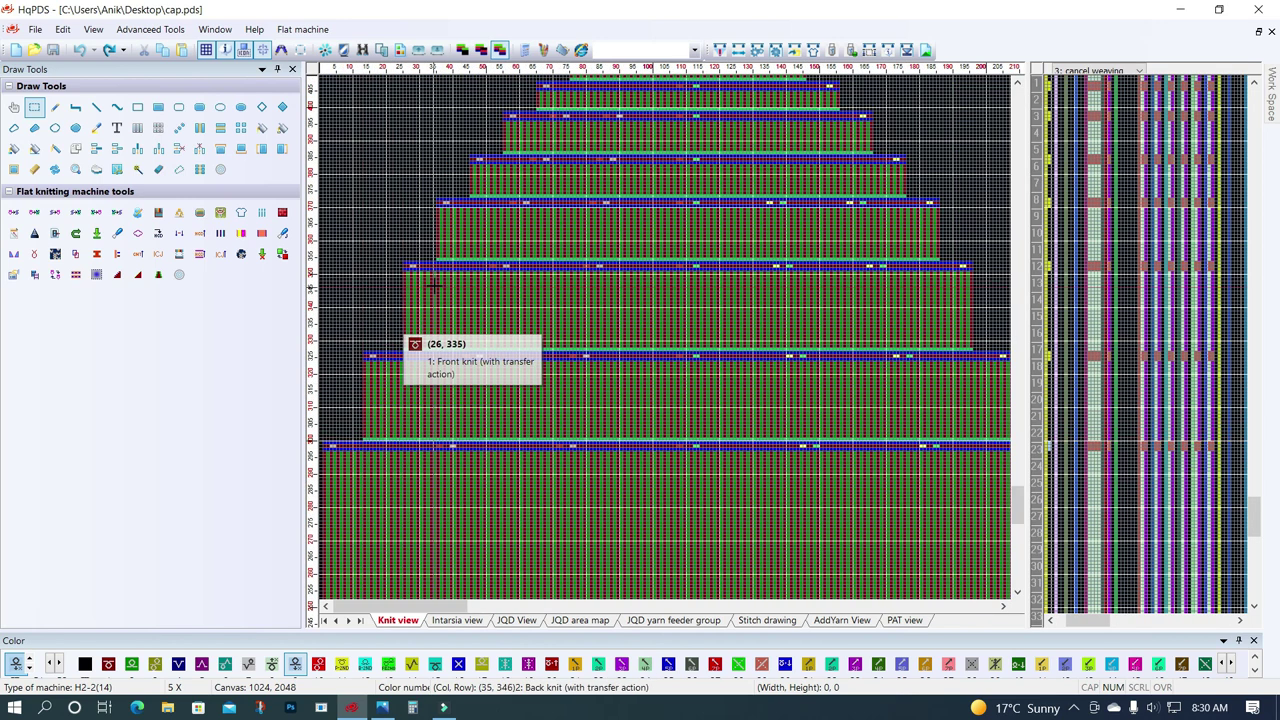
pyautogui.scroll(1, 436, 268)
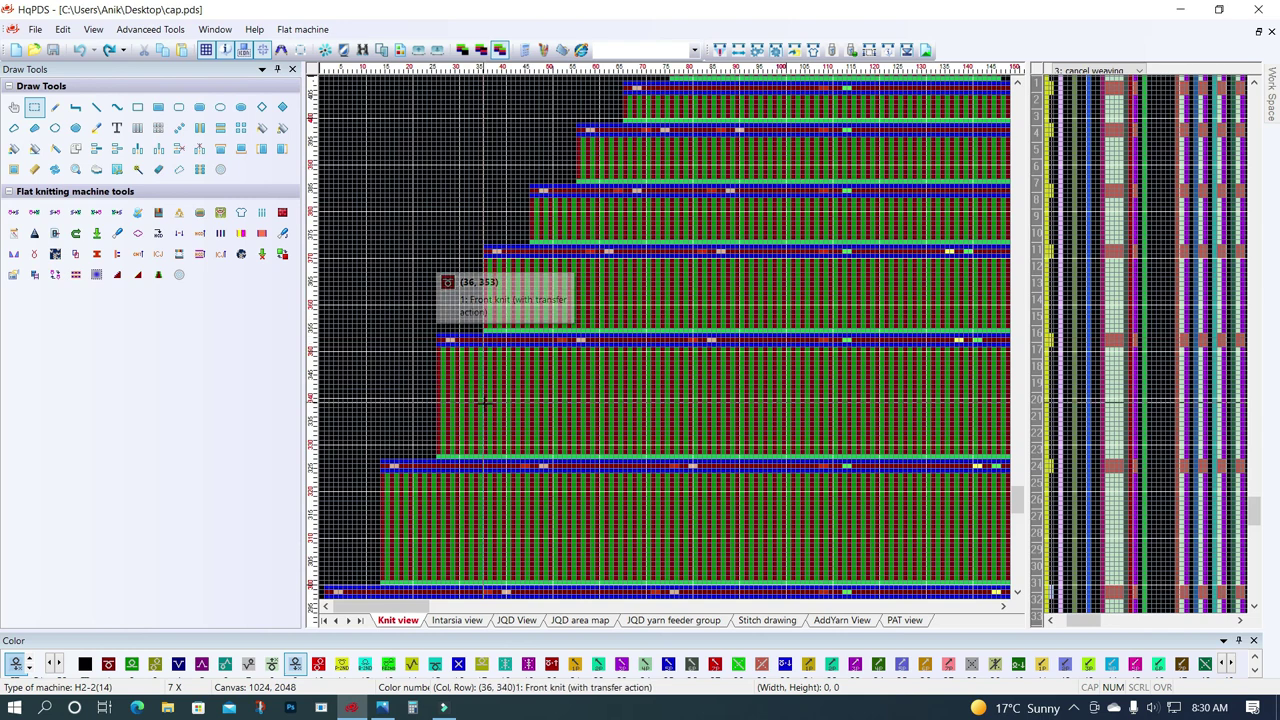
pyautogui.scroll(-1, 492, 427)
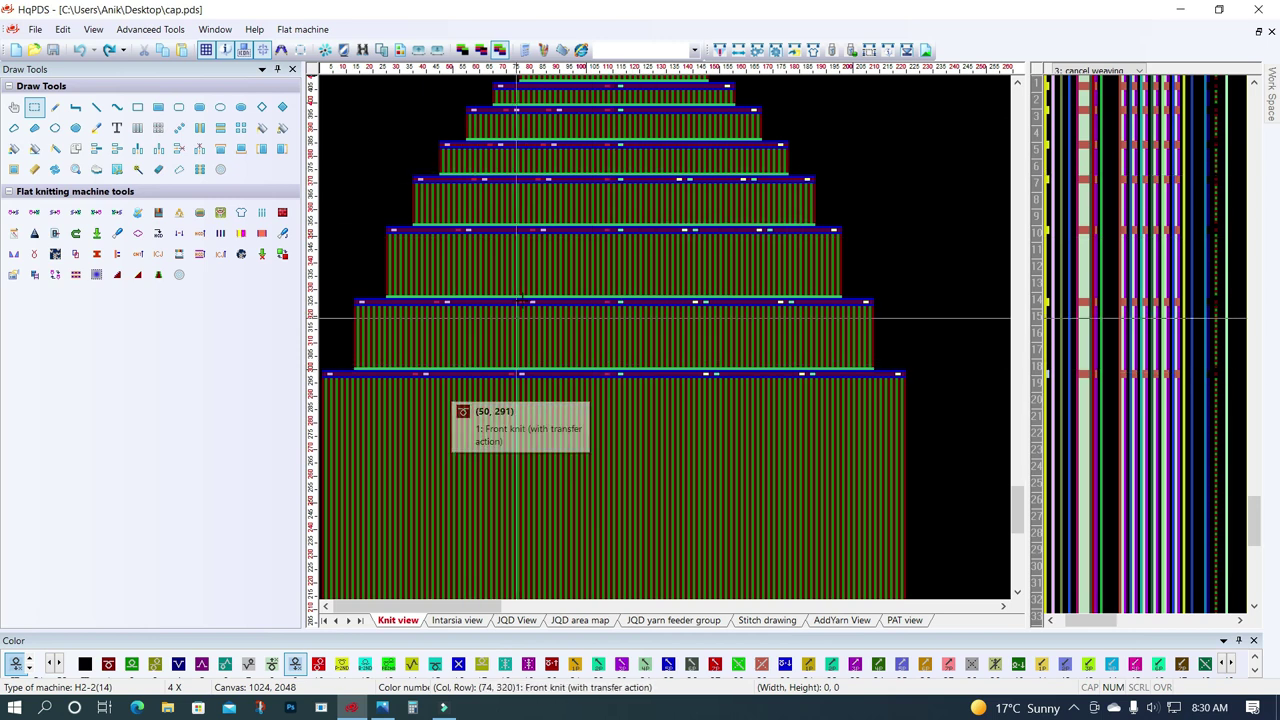
pyautogui.scroll(1, 450, 390)
pyautogui.scroll(-1, 533, 247)
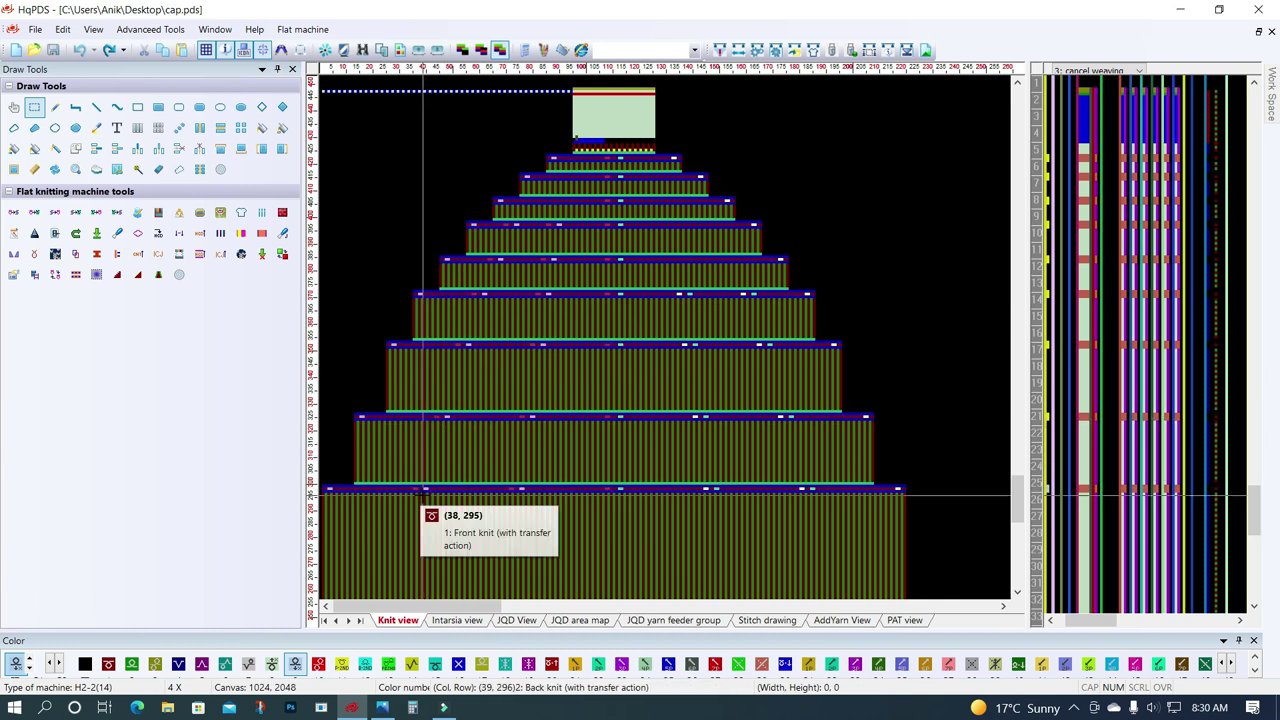
pyautogui.moveTo(424, 490); pyautogui.dragTo(417, 508)
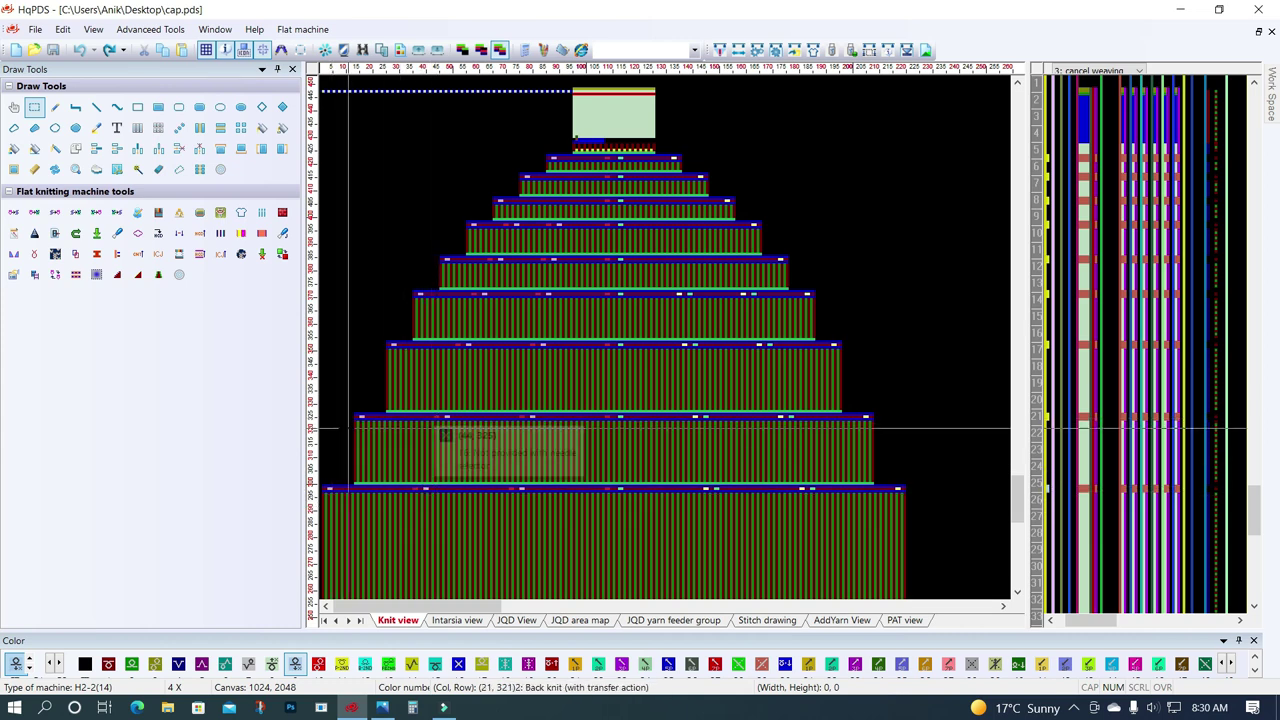
pyautogui.click(443, 420)
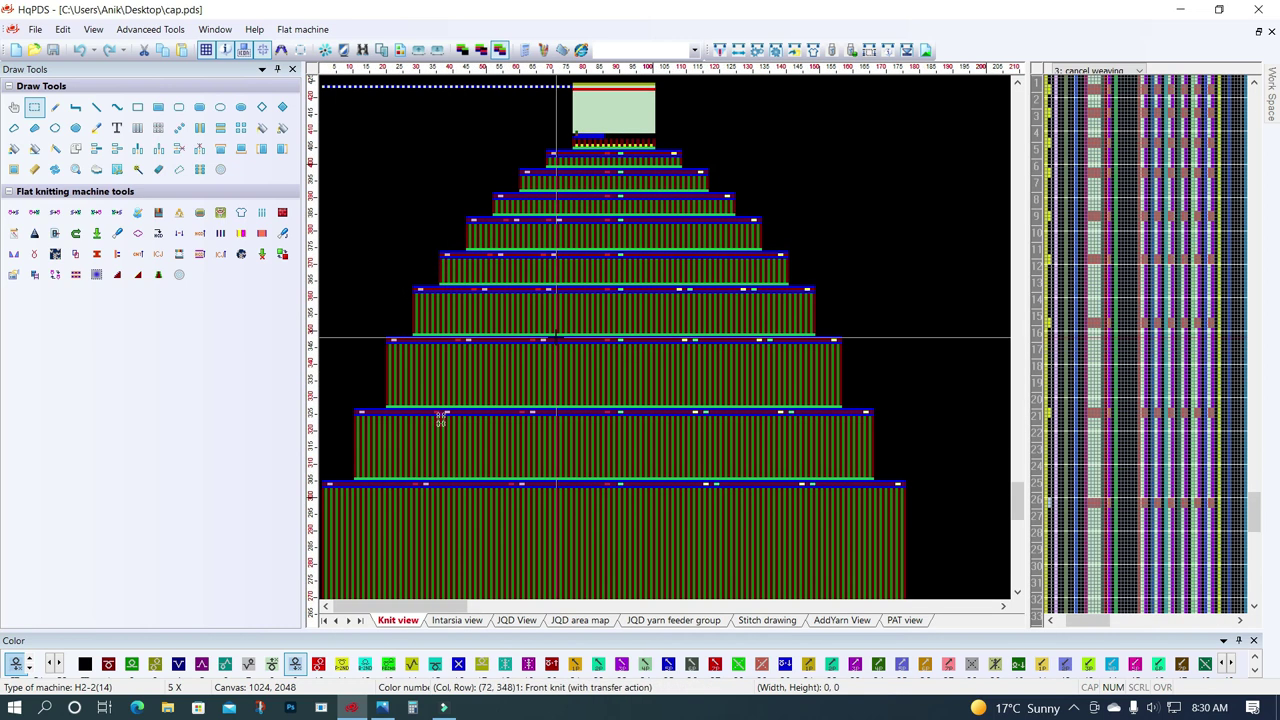
pyautogui.scroll(3, 440, 422)
pyautogui.moveTo(535, 322)
pyautogui.mouseDown()
pyautogui.moveTo(608, 213)
pyautogui.moveTo(581, 299)
pyautogui.mouseUp()
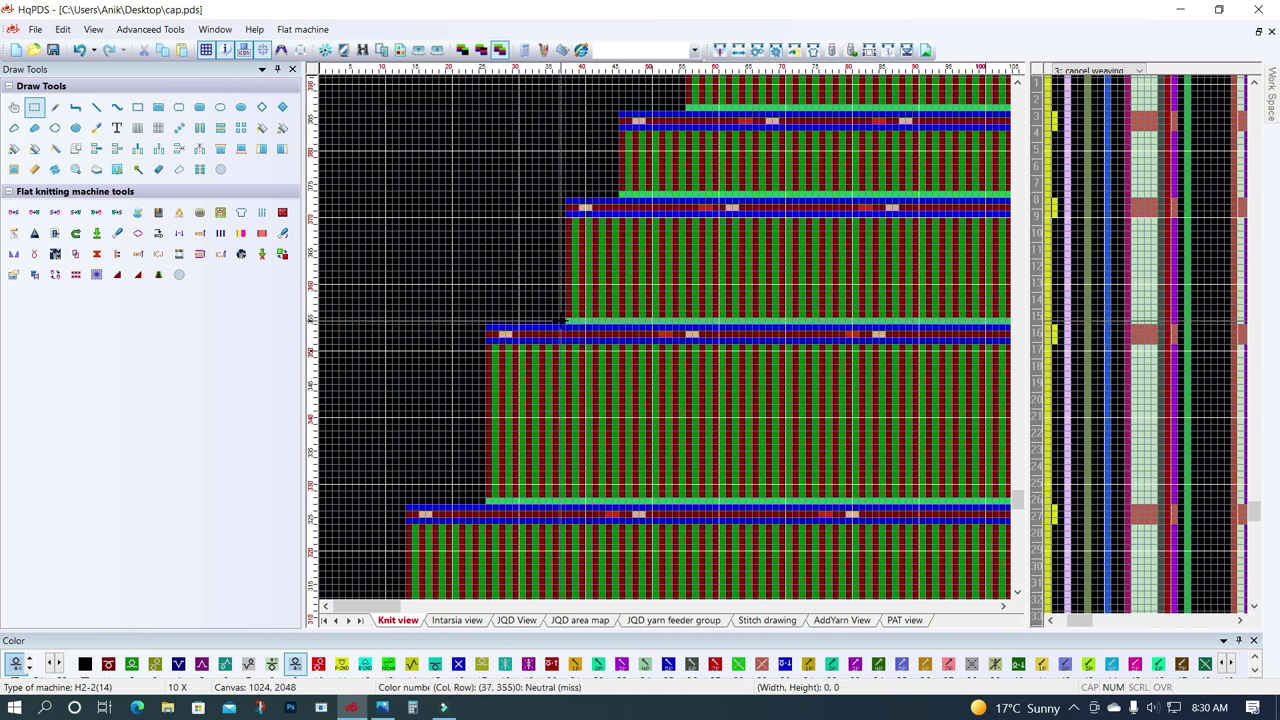
pyautogui.click(489, 328)
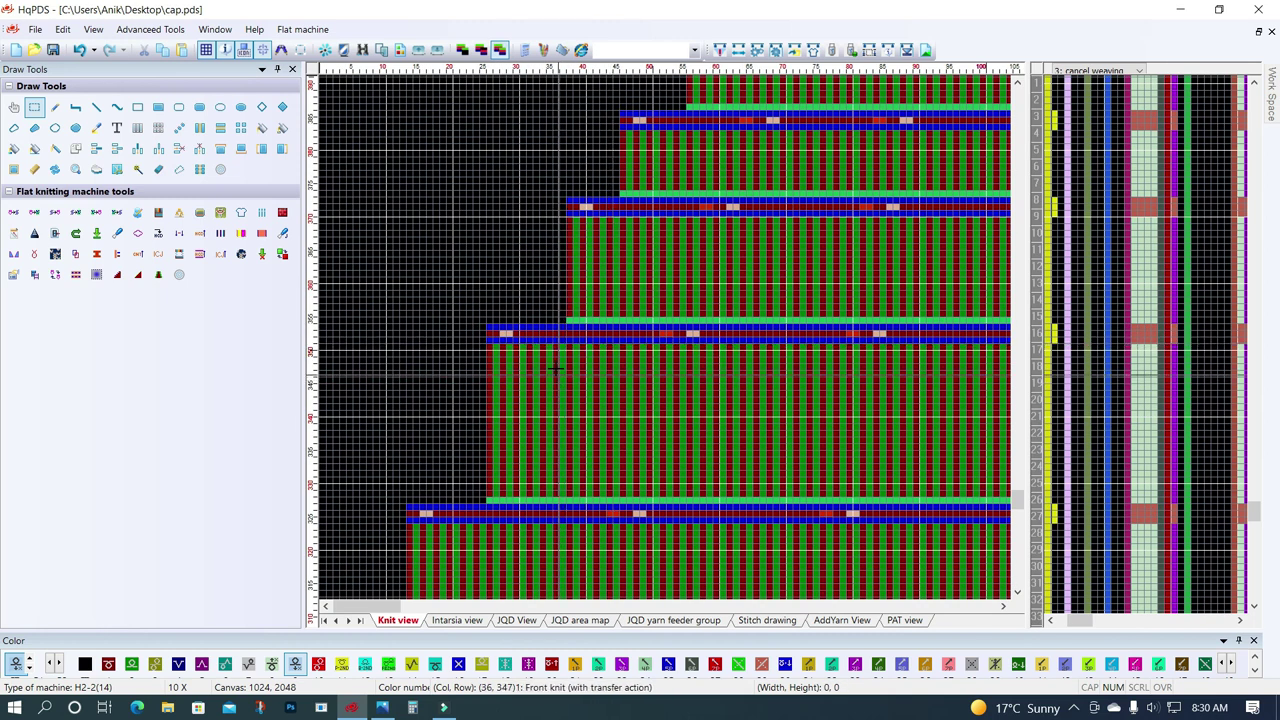
pyautogui.scroll(1, 640, 330)
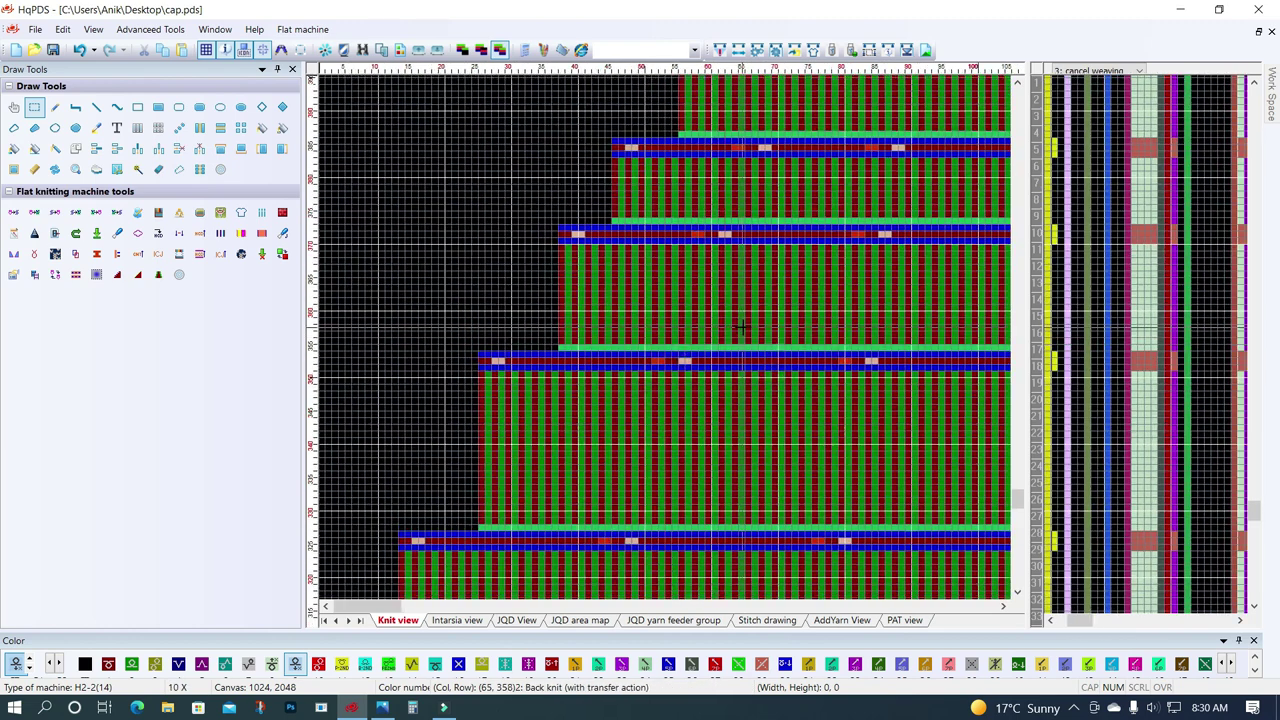
pyautogui.scroll(1, 742, 327)
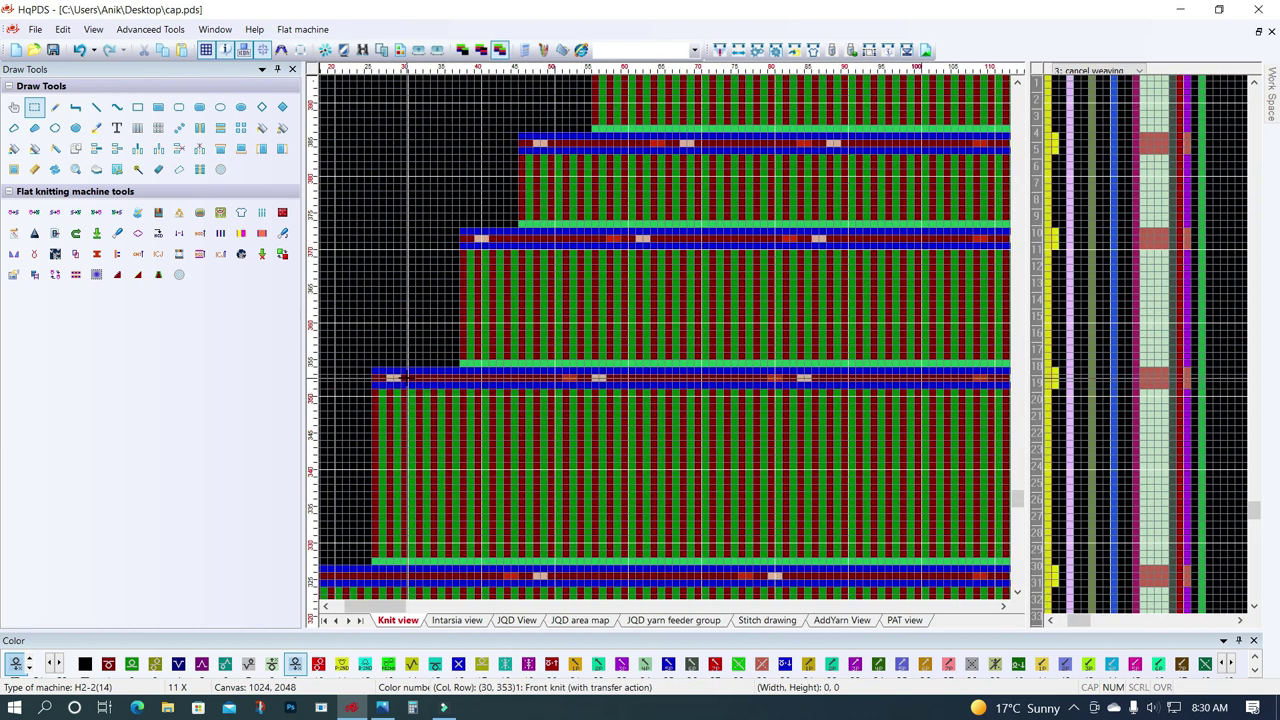
pyautogui.moveTo(532, 315); pyautogui.dragTo(553, 313)
pyautogui.scroll(1, 652, 338)
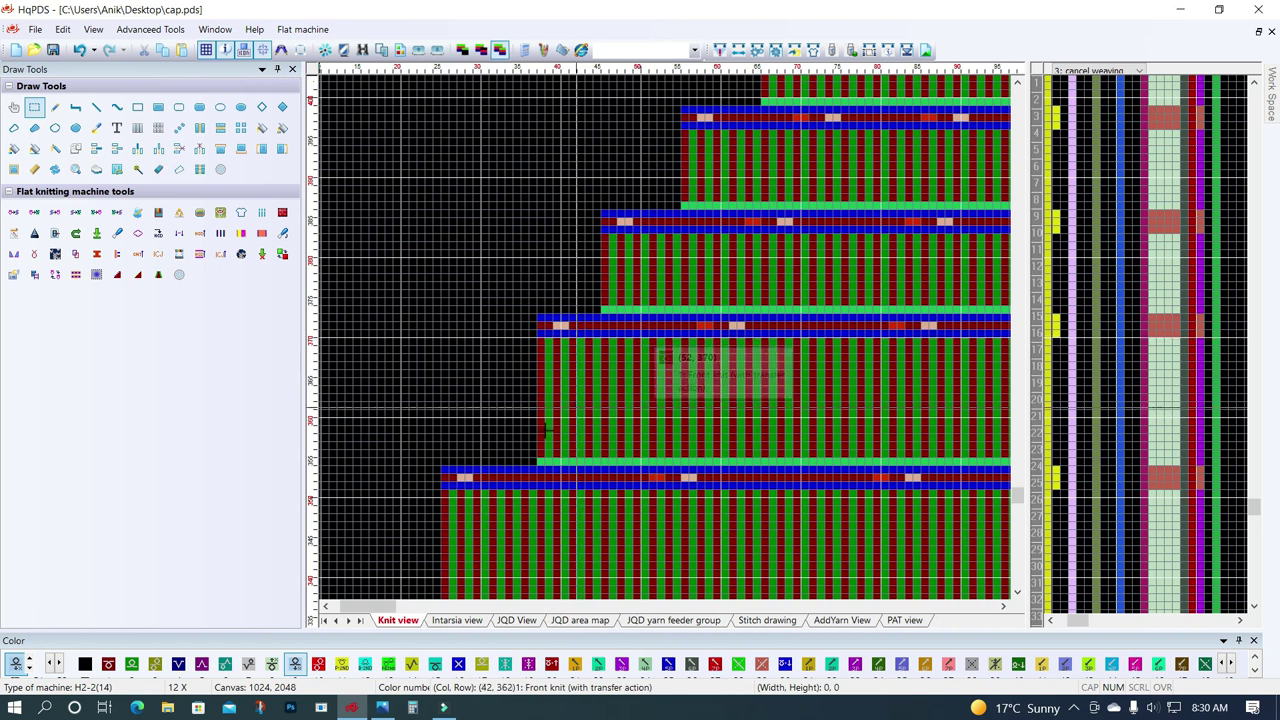
pyautogui.moveTo(471, 478); pyautogui.dragTo(641, 487)
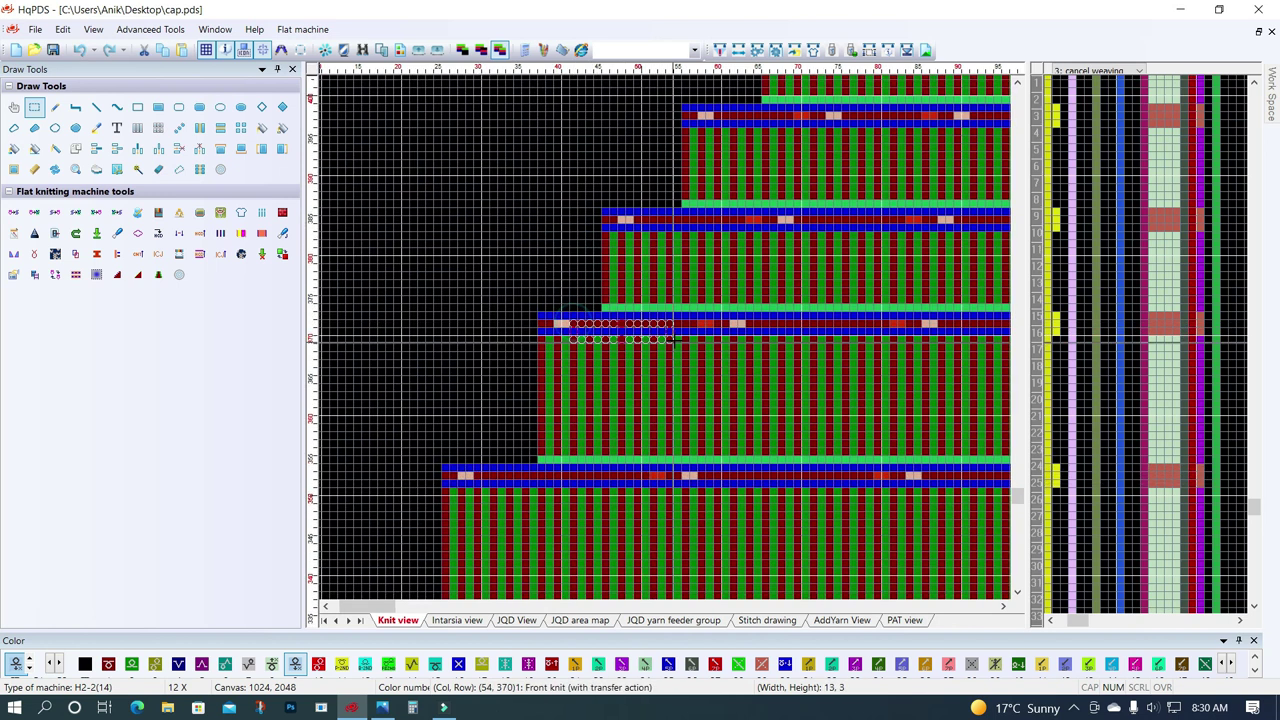
pyautogui.moveTo(692, 340); pyautogui.dragTo(690, 323)
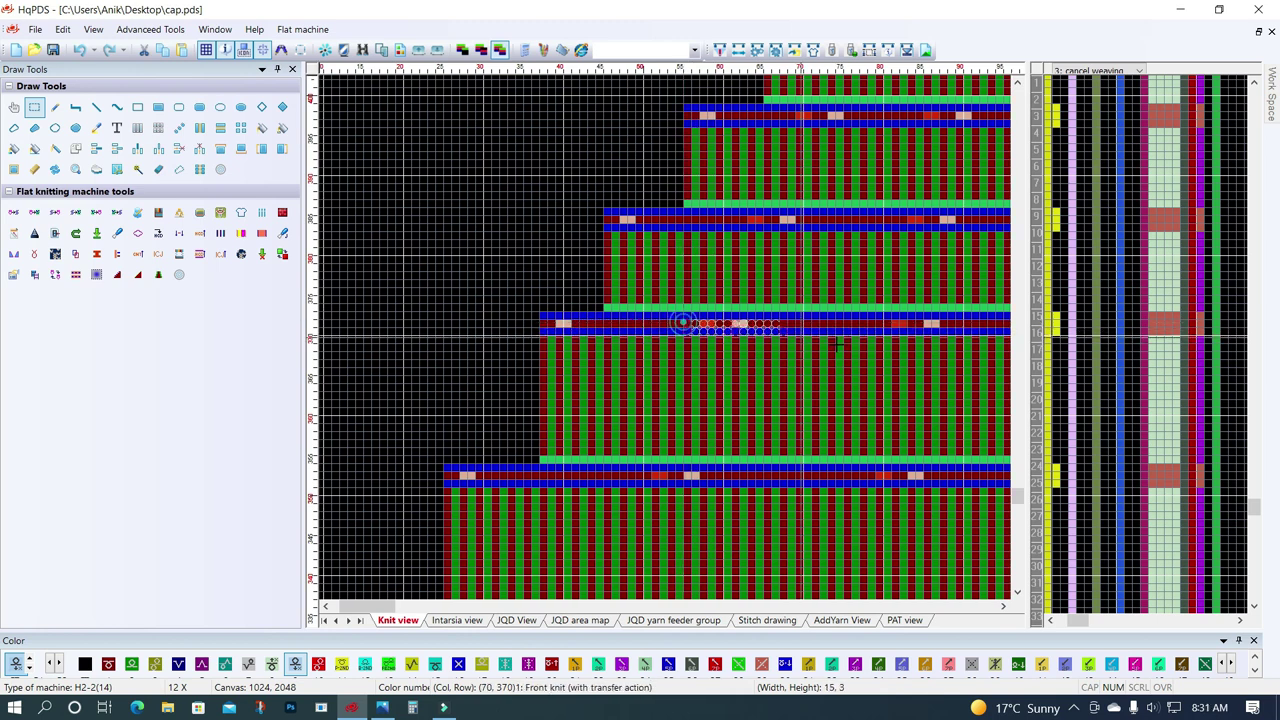
pyautogui.moveTo(837, 344); pyautogui.dragTo(662, 333)
pyautogui.scroll(-1, 662, 333)
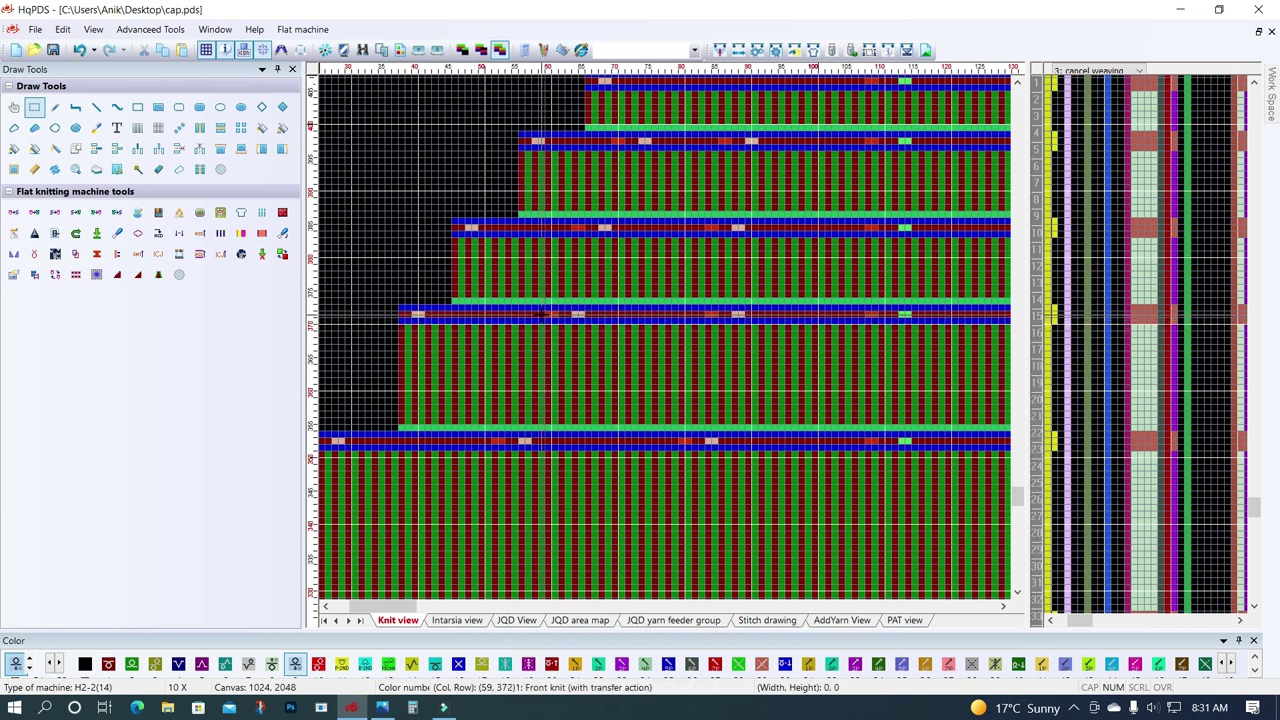
pyautogui.click(590, 316)
pyautogui.click(706, 326)
pyautogui.moveTo(826, 325); pyautogui.dragTo(873, 328)
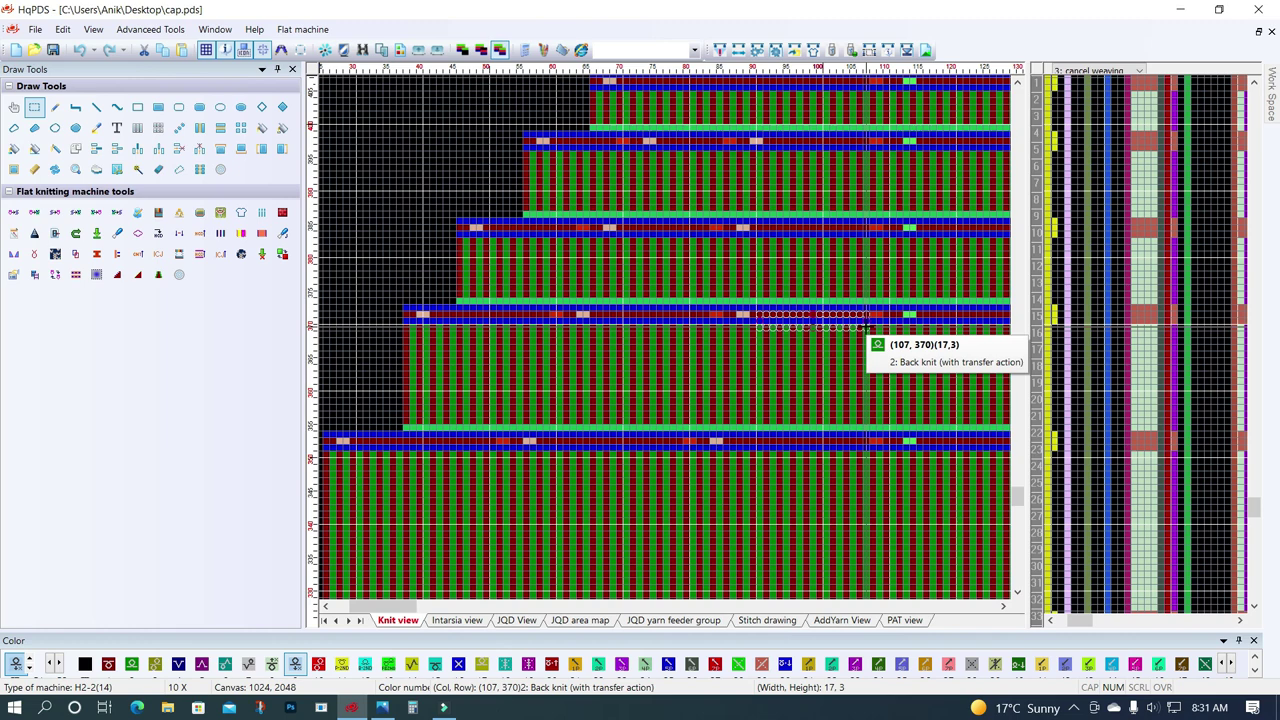
pyautogui.click(676, 367)
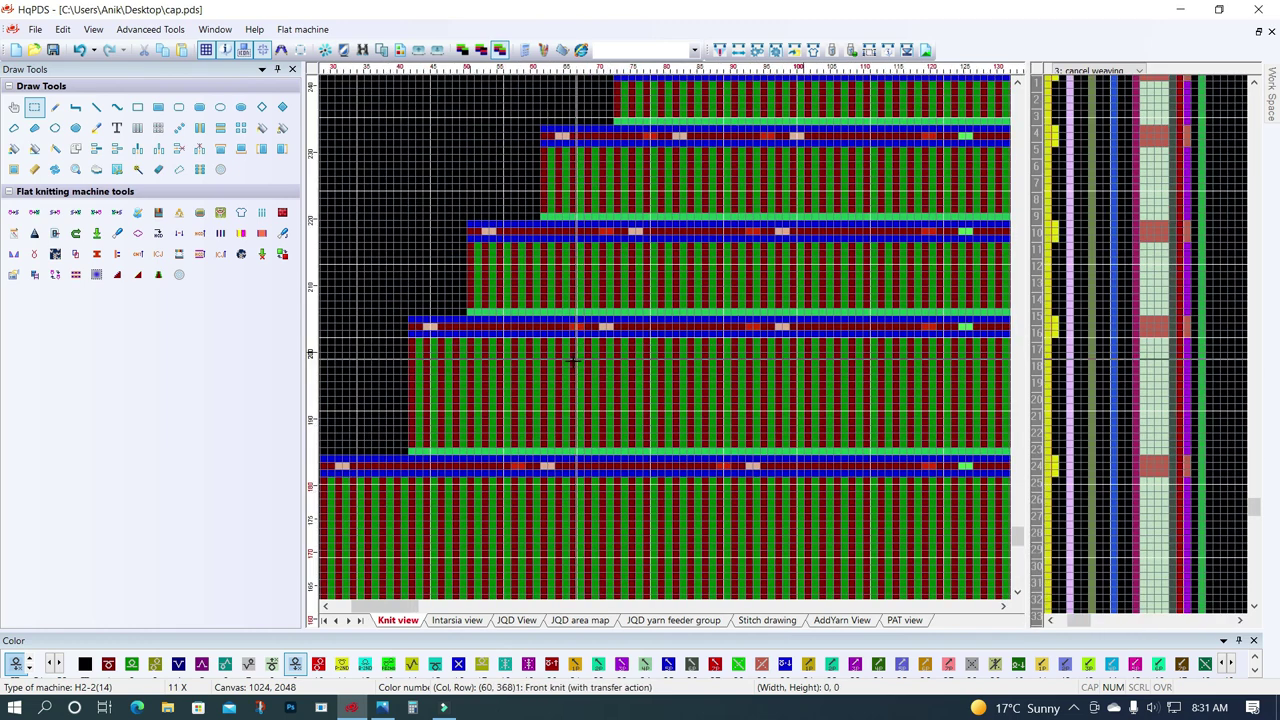
pyautogui.scroll(-3, 470, 390)
pyautogui.scroll(-1, 468, 392)
pyautogui.scroll(-1, 440, 370)
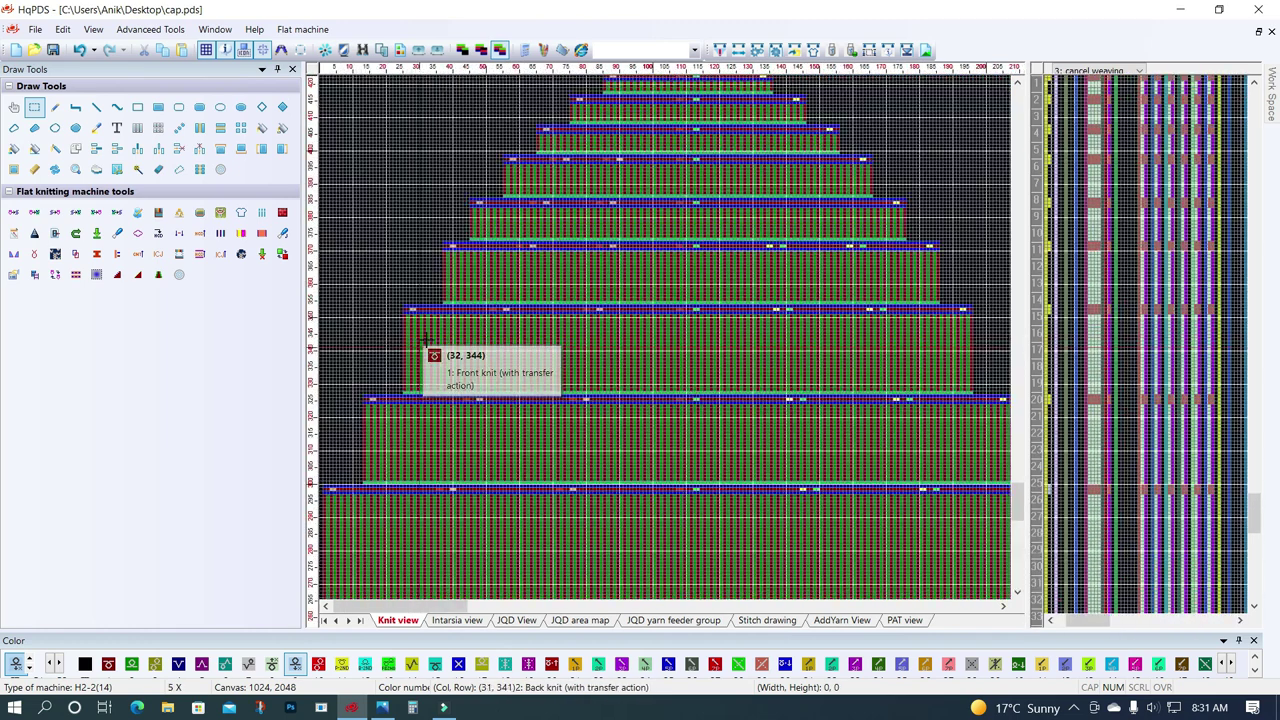
pyautogui.scroll(-1, 410, 393)
pyautogui.scroll(1, 410, 393)
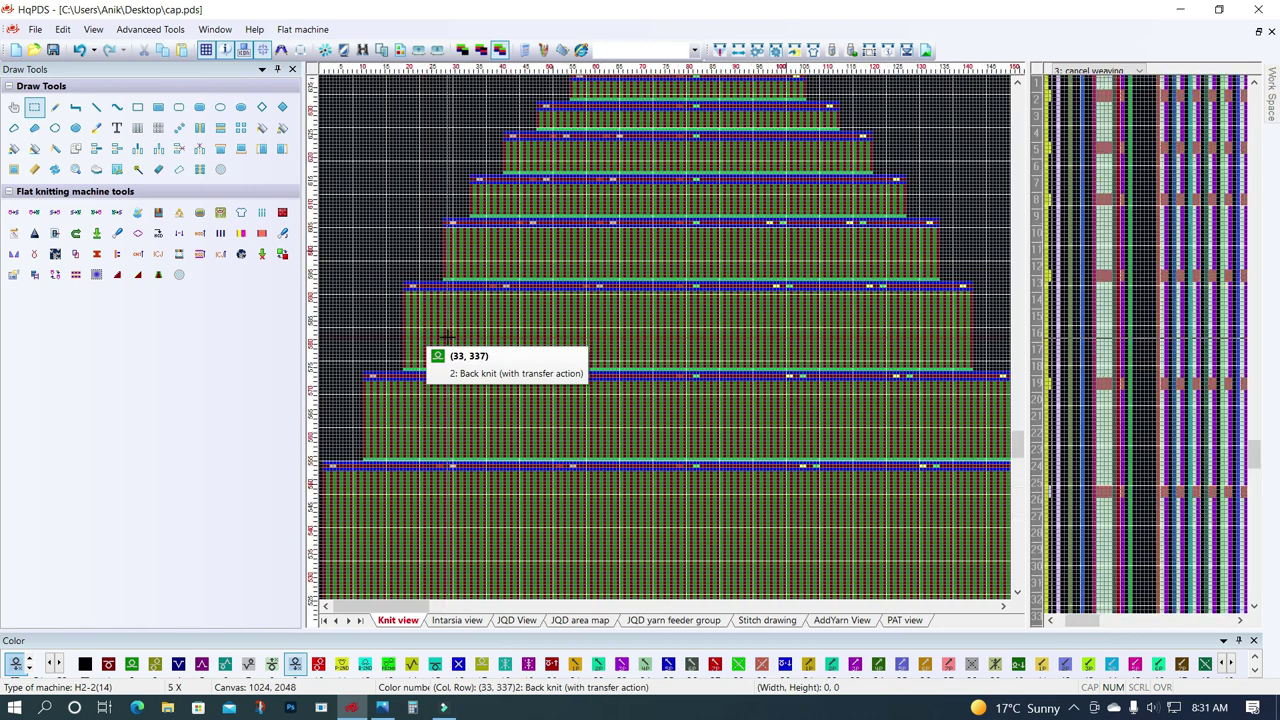
pyautogui.scroll(1, 412, 390)
pyautogui.scroll(1, 580, 208)
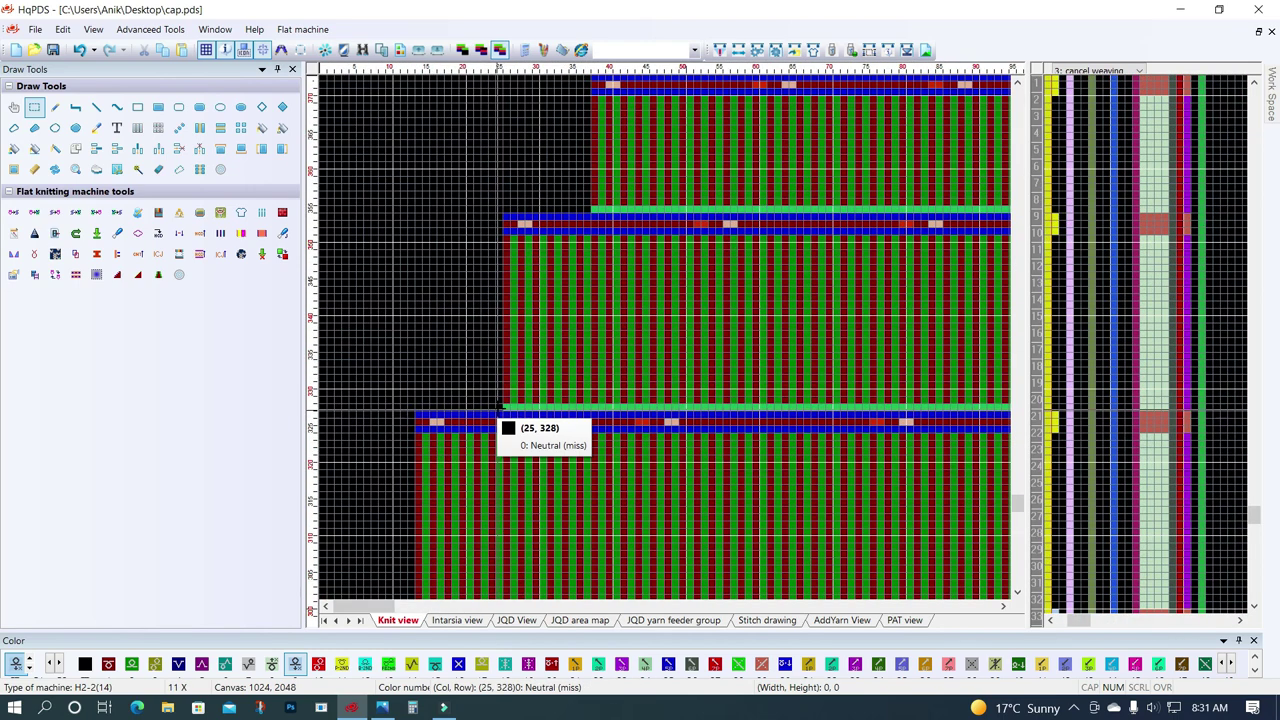
pyautogui.moveTo(497, 408); pyautogui.dragTo(421, 412)
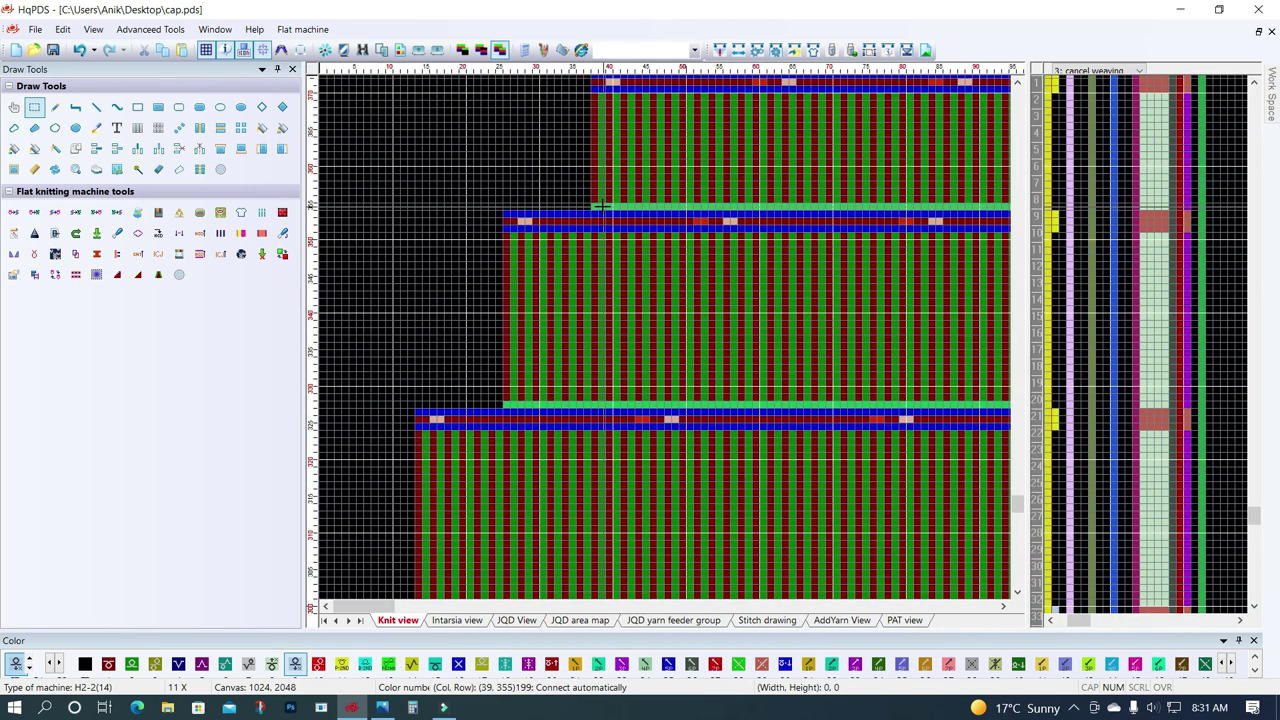
pyautogui.scroll(-3, 503, 213)
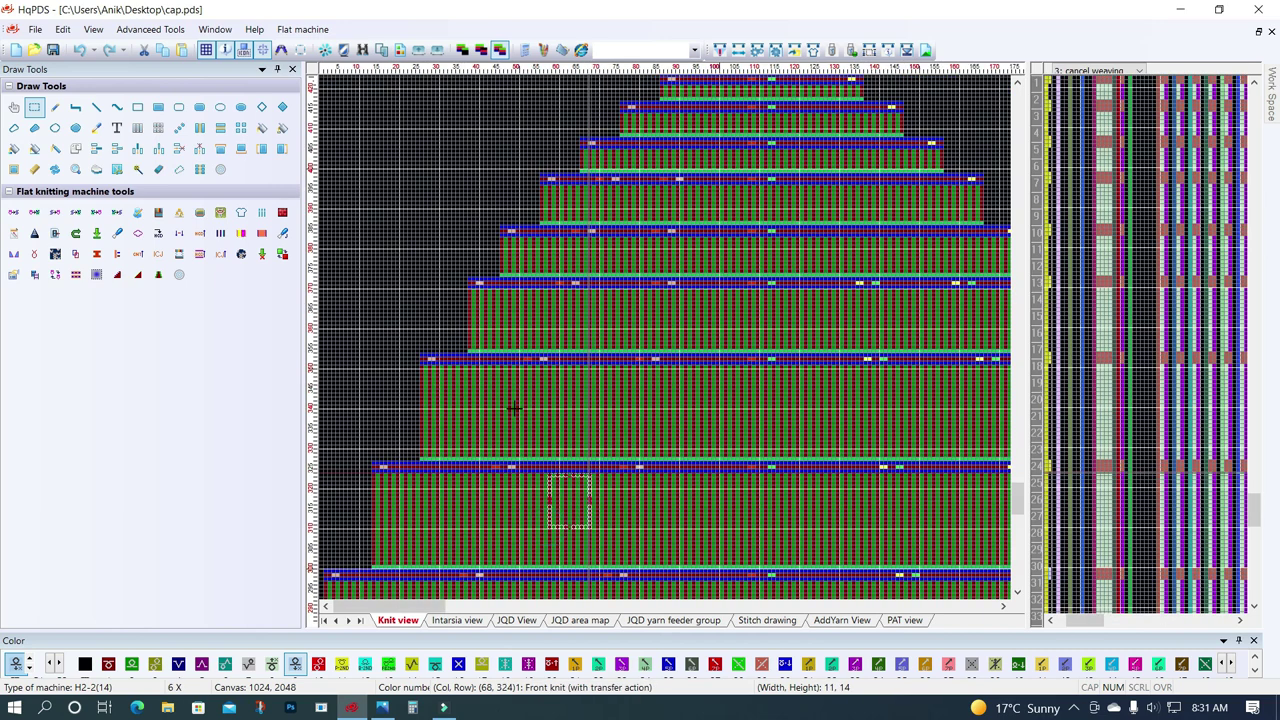
pyautogui.scroll(-2, 514, 409)
pyautogui.scroll(2, 417, 302)
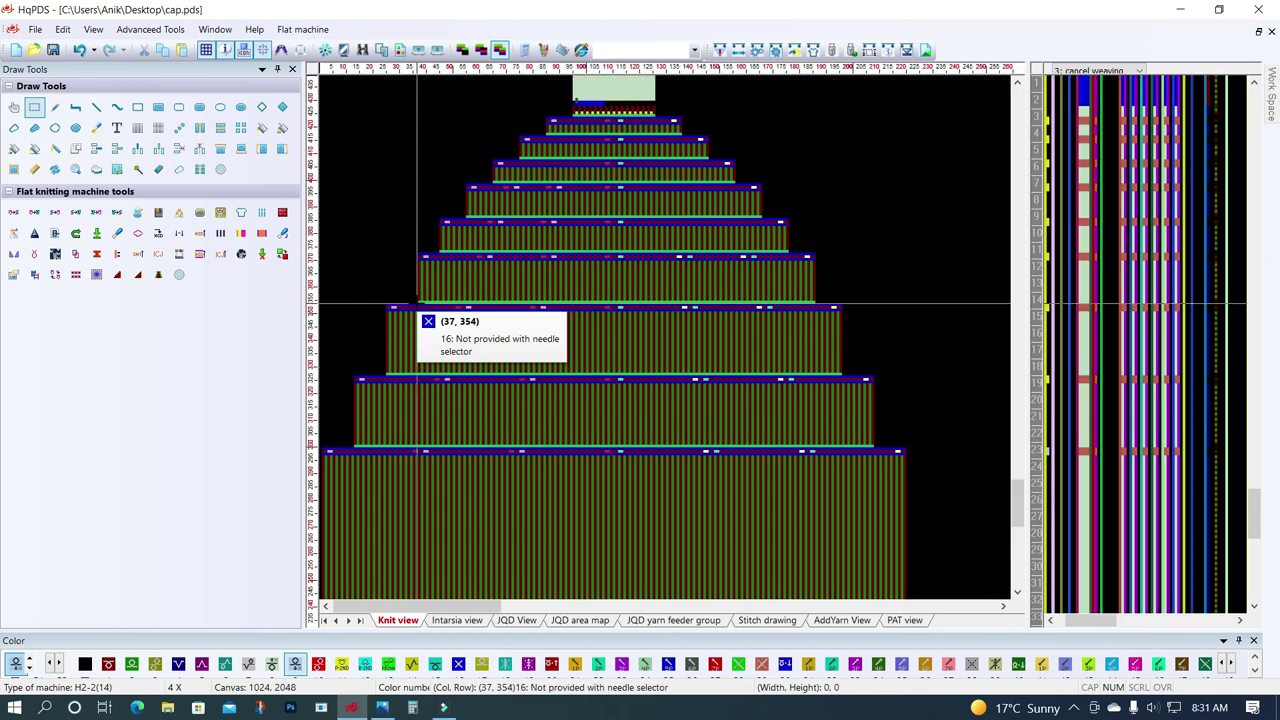
pyautogui.moveTo(414, 302)
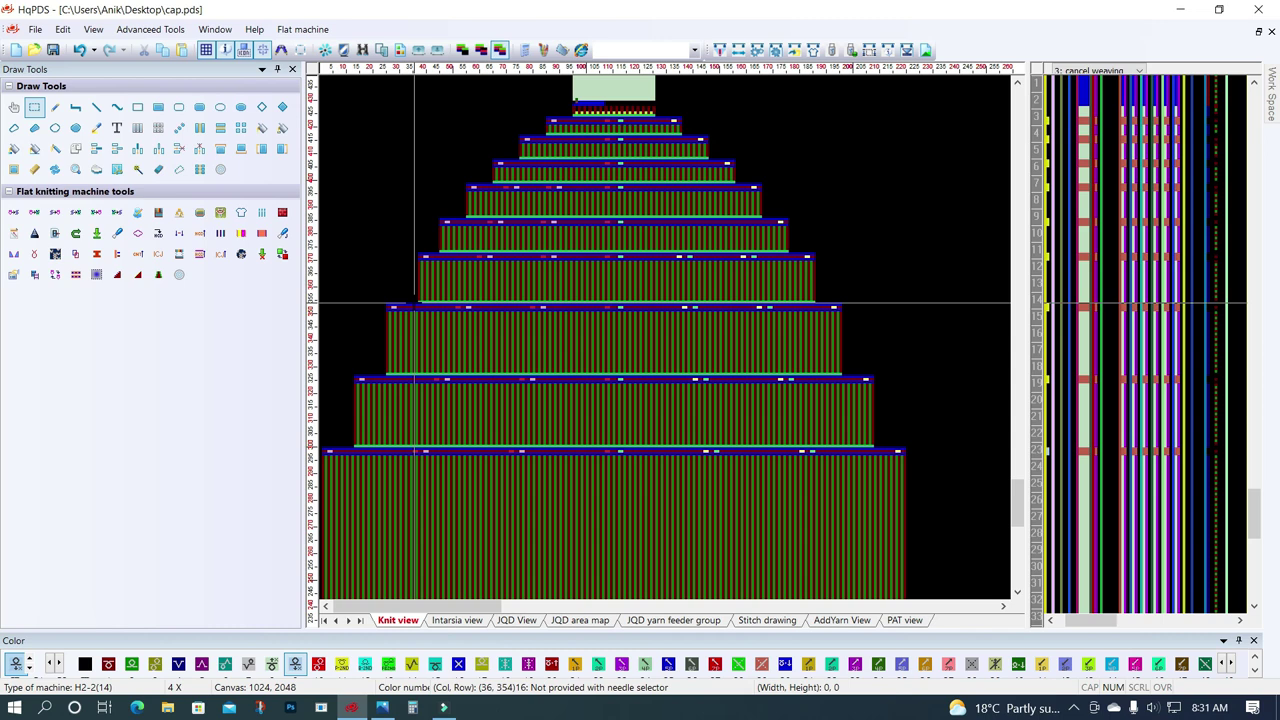
pyautogui.scroll(2, 410, 320)
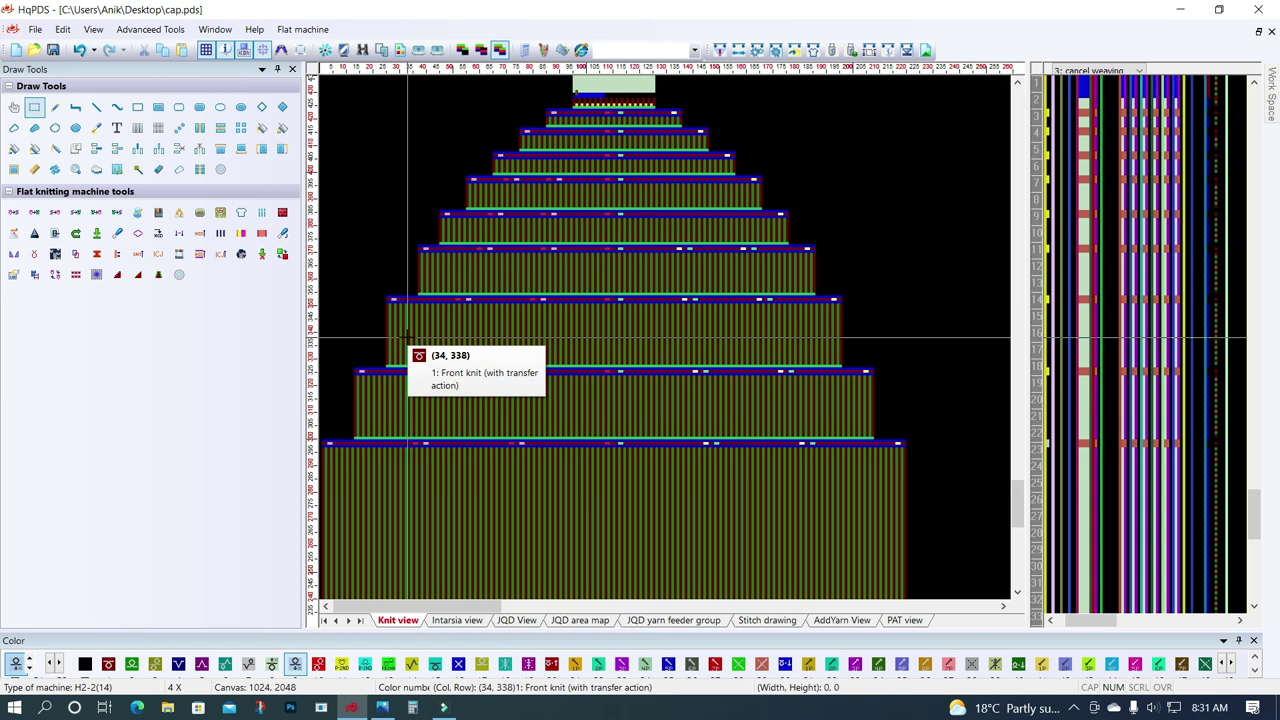
pyautogui.scroll(1, 408, 338)
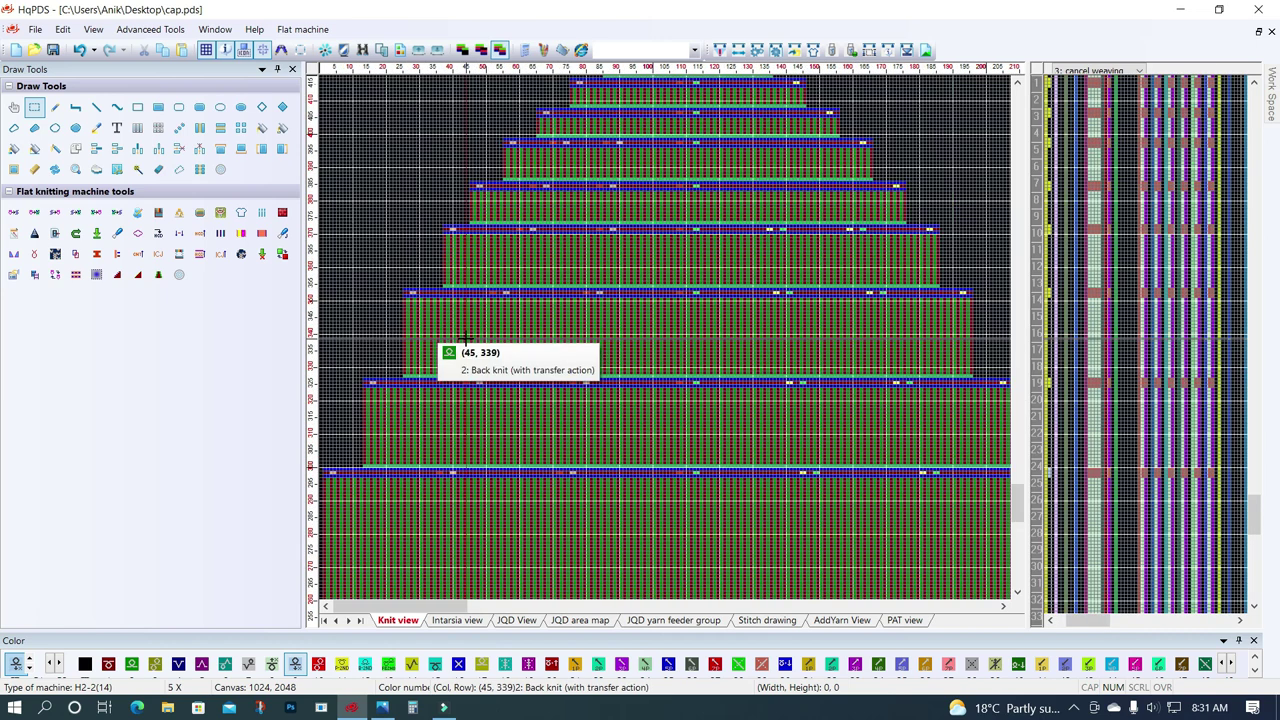
pyautogui.scroll(-2, 440, 345)
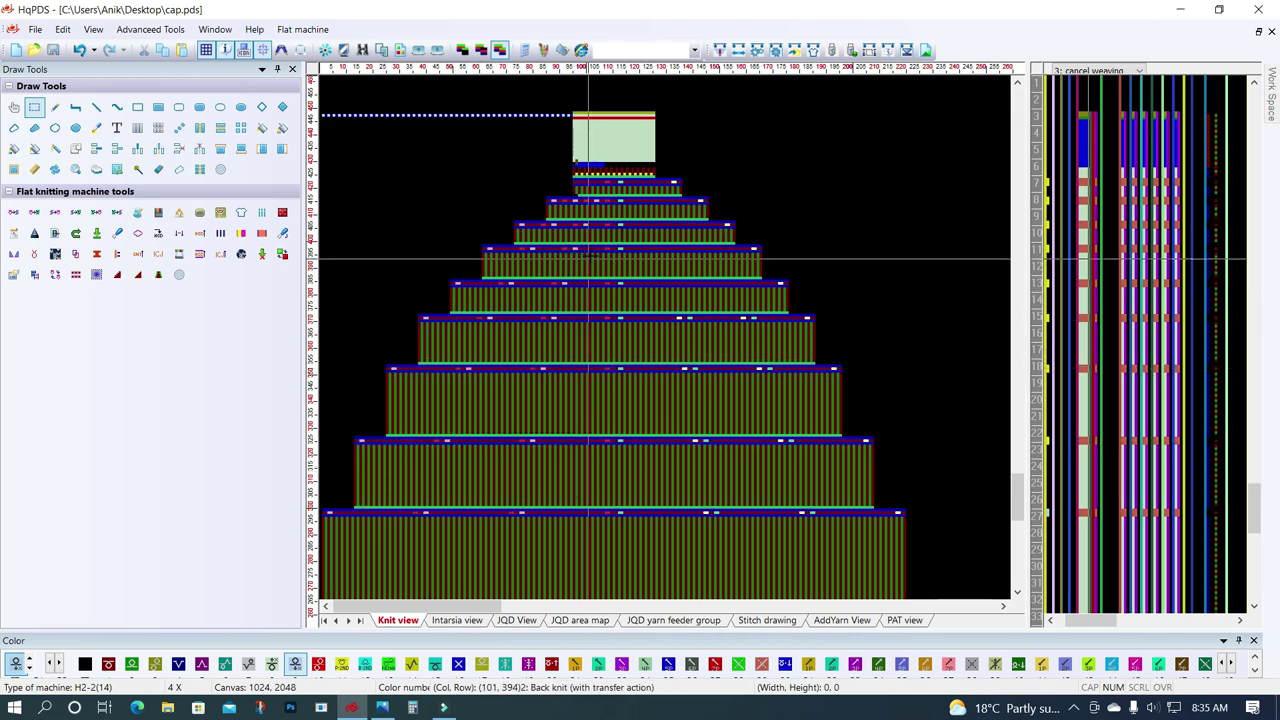
pyautogui.scroll(1, 589, 259)
pyautogui.scroll(2, 660, 370)
pyautogui.scroll(1, 660, 370)
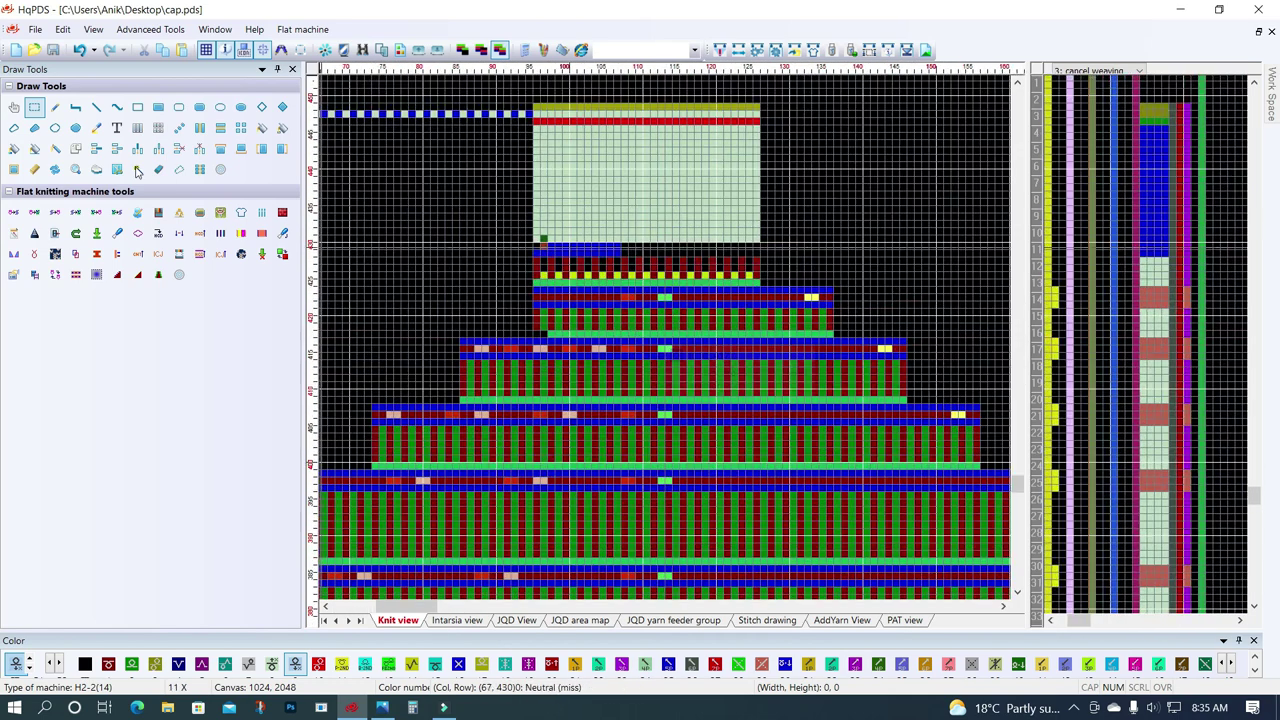
pyautogui.click(35, 107)
pyautogui.scroll(1, 670, 350)
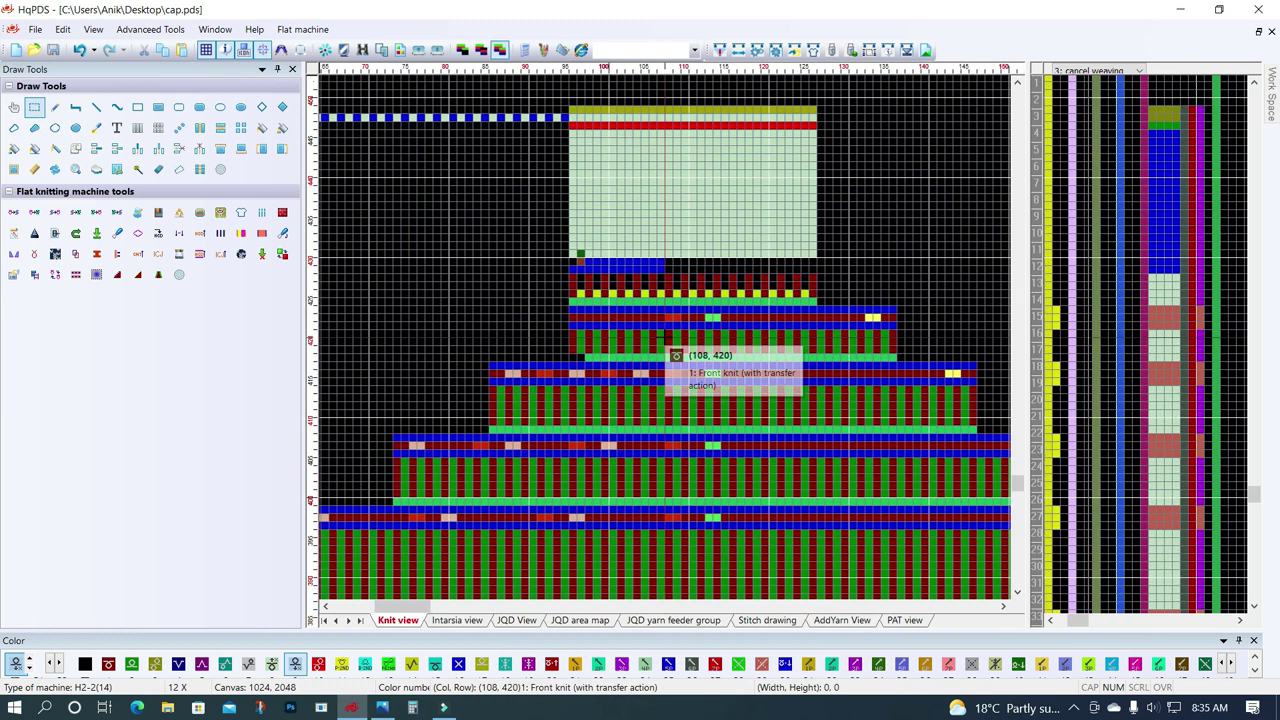
pyautogui.scroll(1, 670, 350)
pyautogui.click(35, 107)
pyautogui.moveTo(528, 342); pyautogui.dragTo(623, 160)
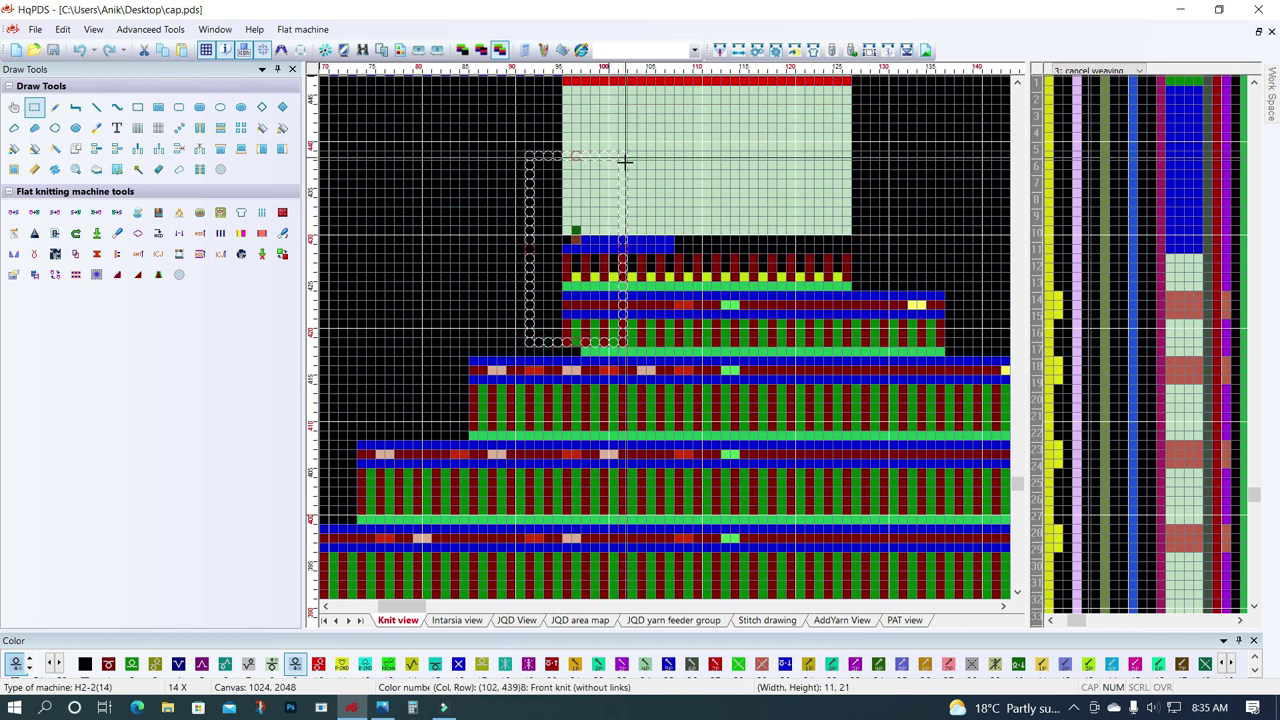
pyautogui.scroll(1, 640, 230)
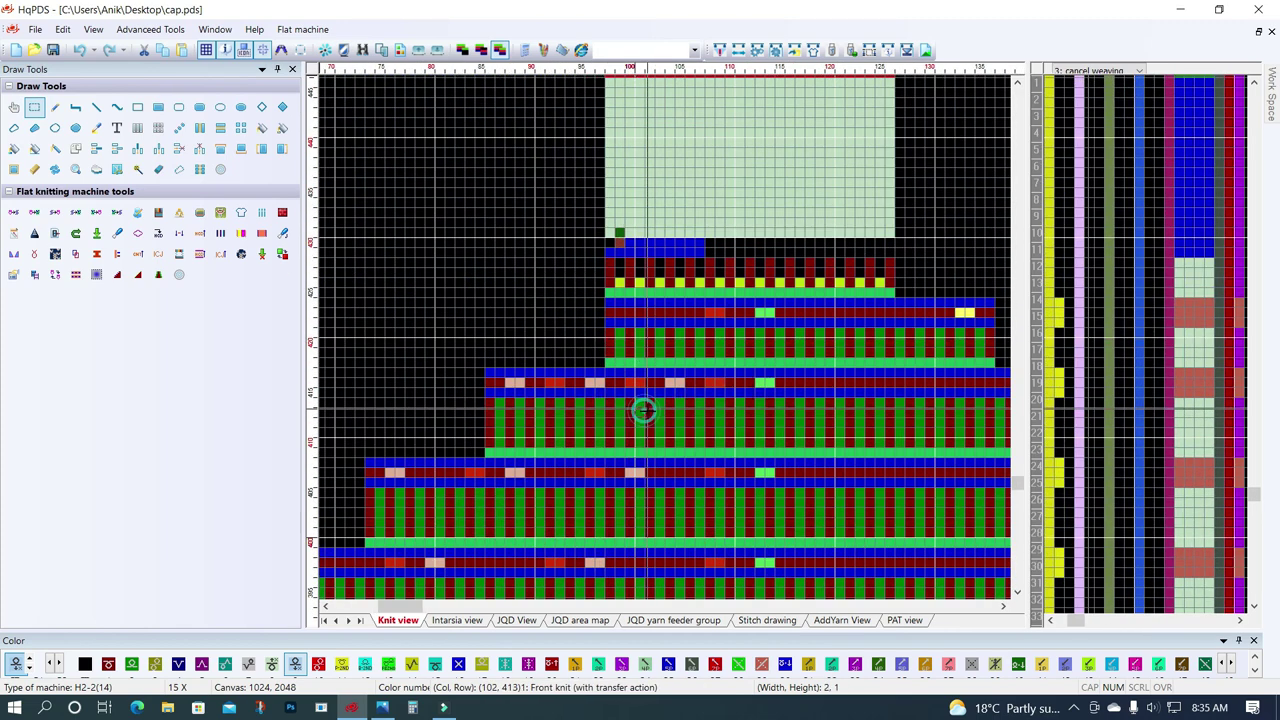
pyautogui.scroll(-2, 663, 338)
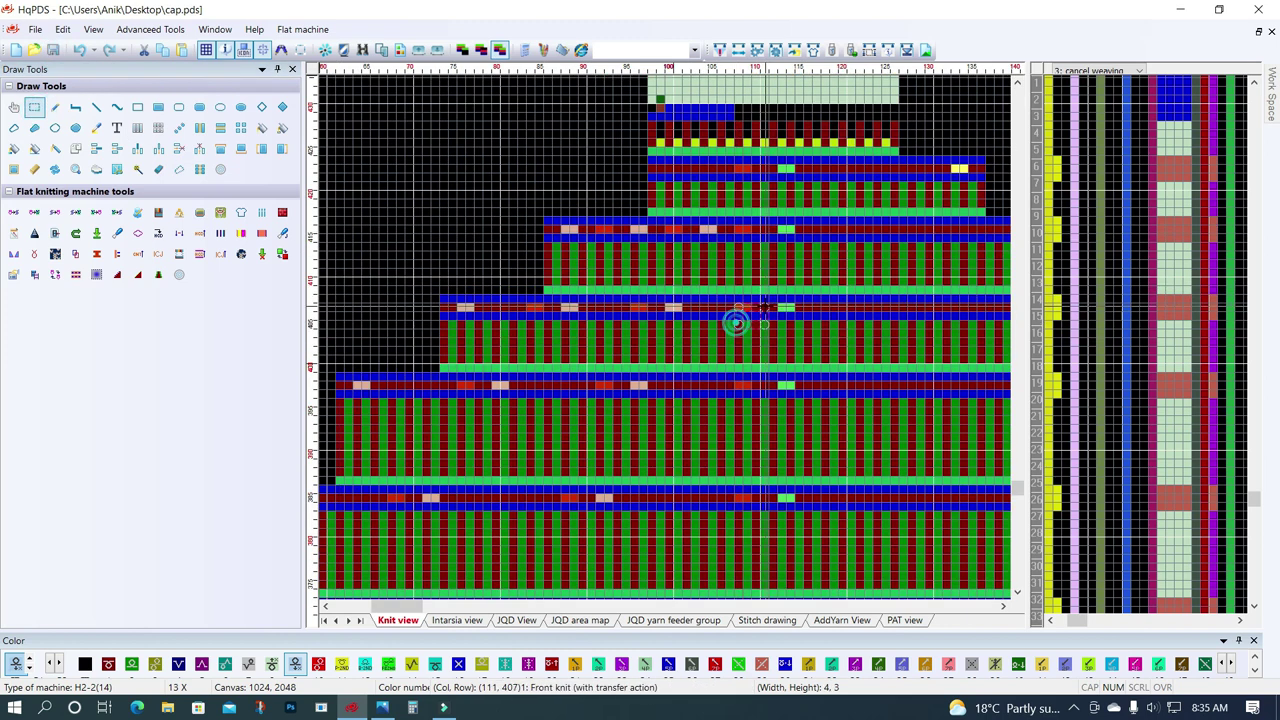
pyautogui.scroll(1, 745, 322)
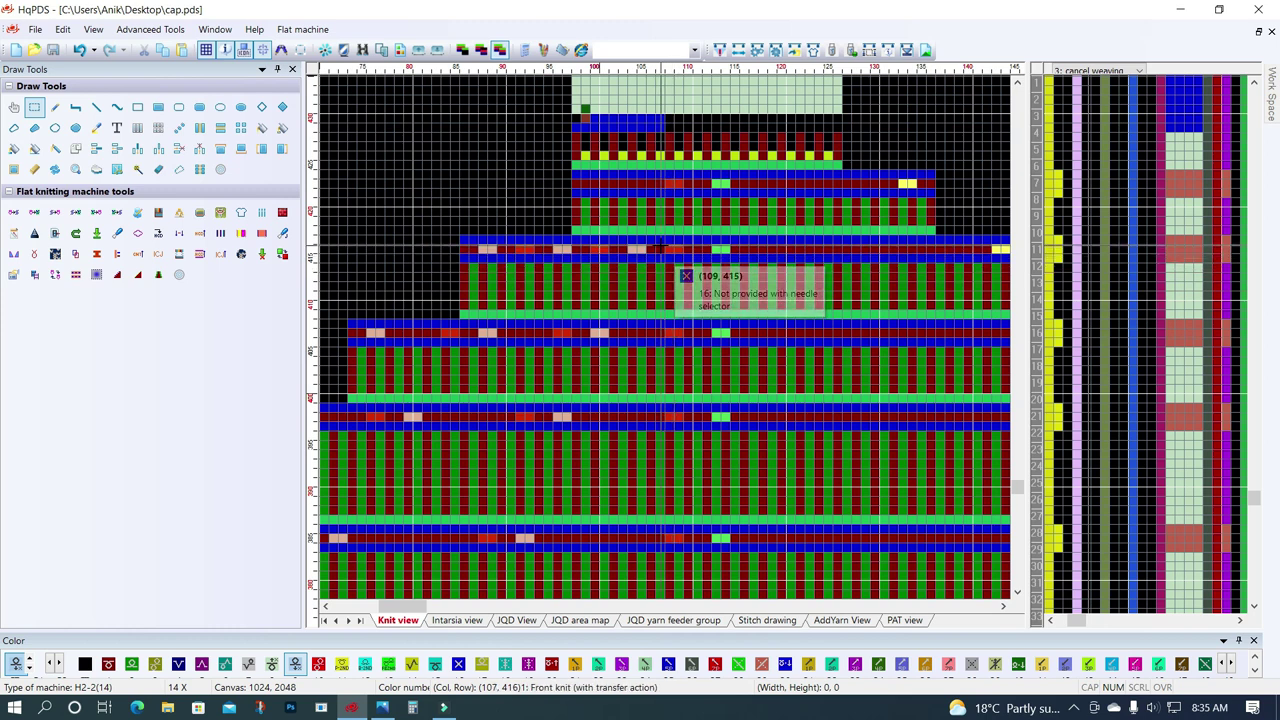
pyautogui.moveTo(661, 249); pyautogui.dragTo(607, 288)
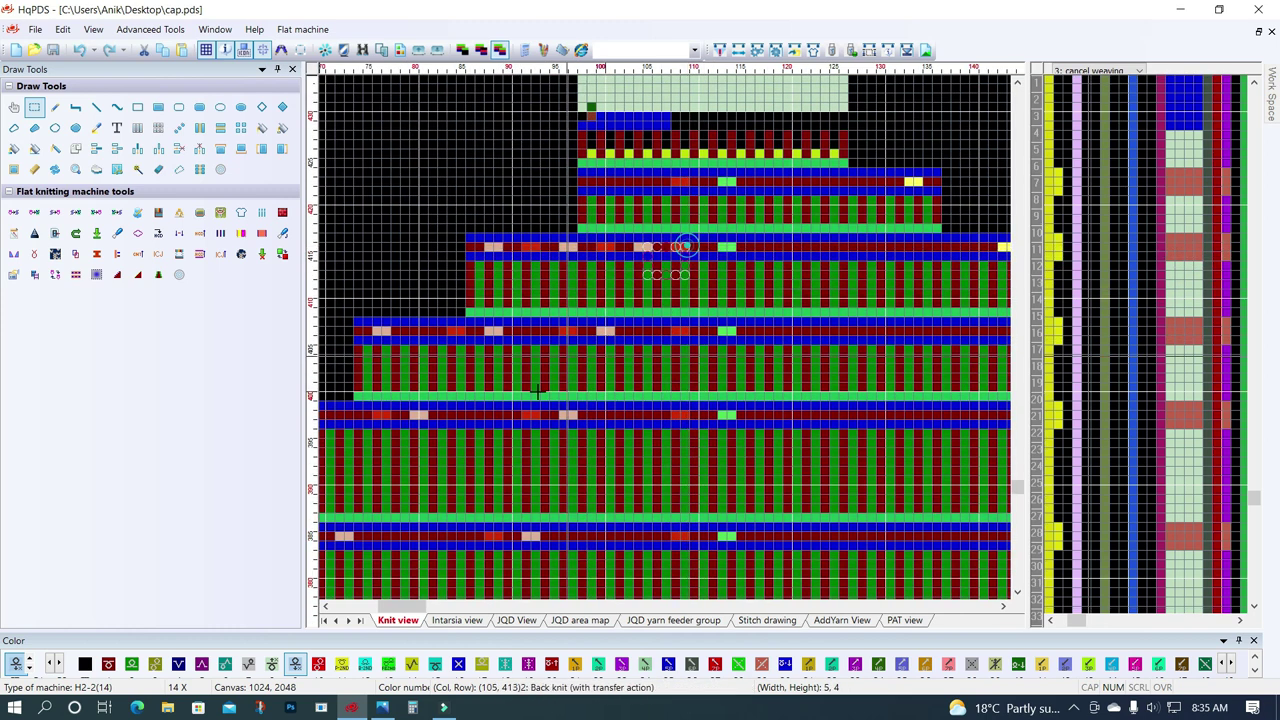
pyautogui.moveTo(577, 342); pyautogui.dragTo(460, 508)
pyautogui.scroll(-1, 664, 341)
pyautogui.scroll(-1, 664, 341)
pyautogui.scroll(-1, 664, 340)
pyautogui.scroll(-1, 664, 337)
pyautogui.scroll(1, 668, 315)
pyautogui.scroll(1, 700, 240)
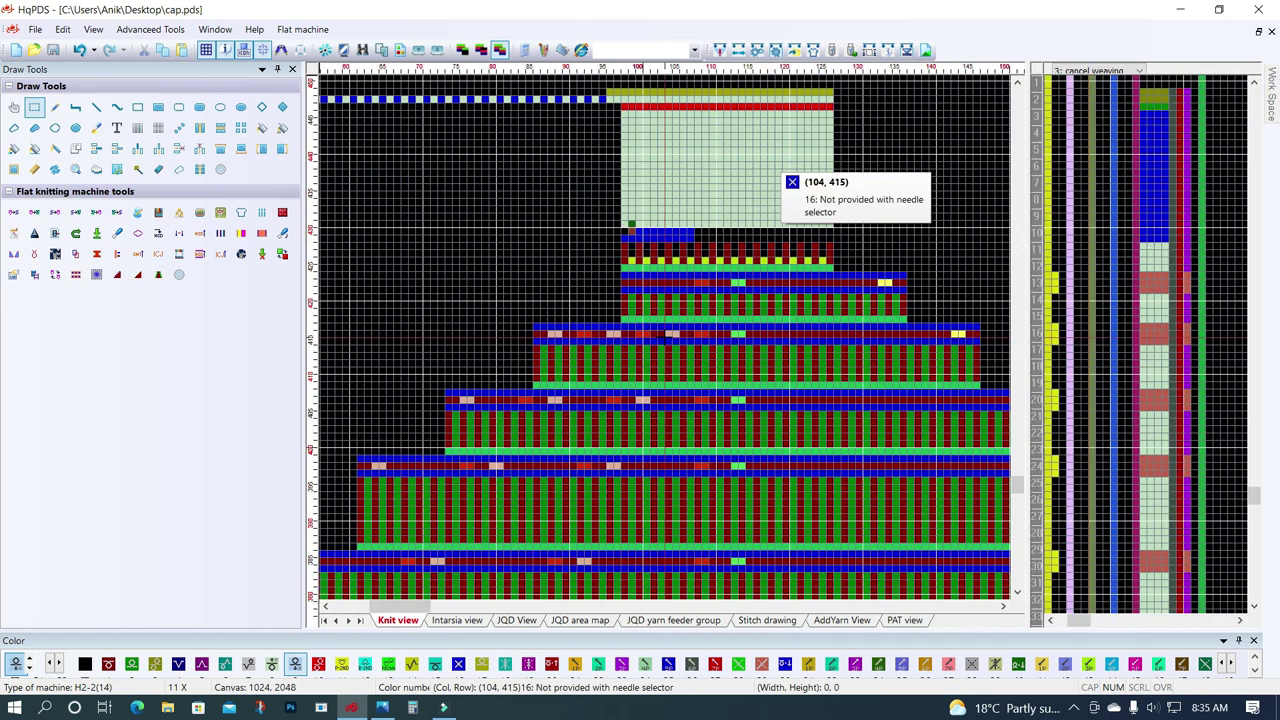
# Select a block of the lower tiers reaching the pyramid's left edge.
pyautogui.moveTo(708, 266); pyautogui.dragTo(666, 341)
pyautogui.scroll(-2, 666, 341)
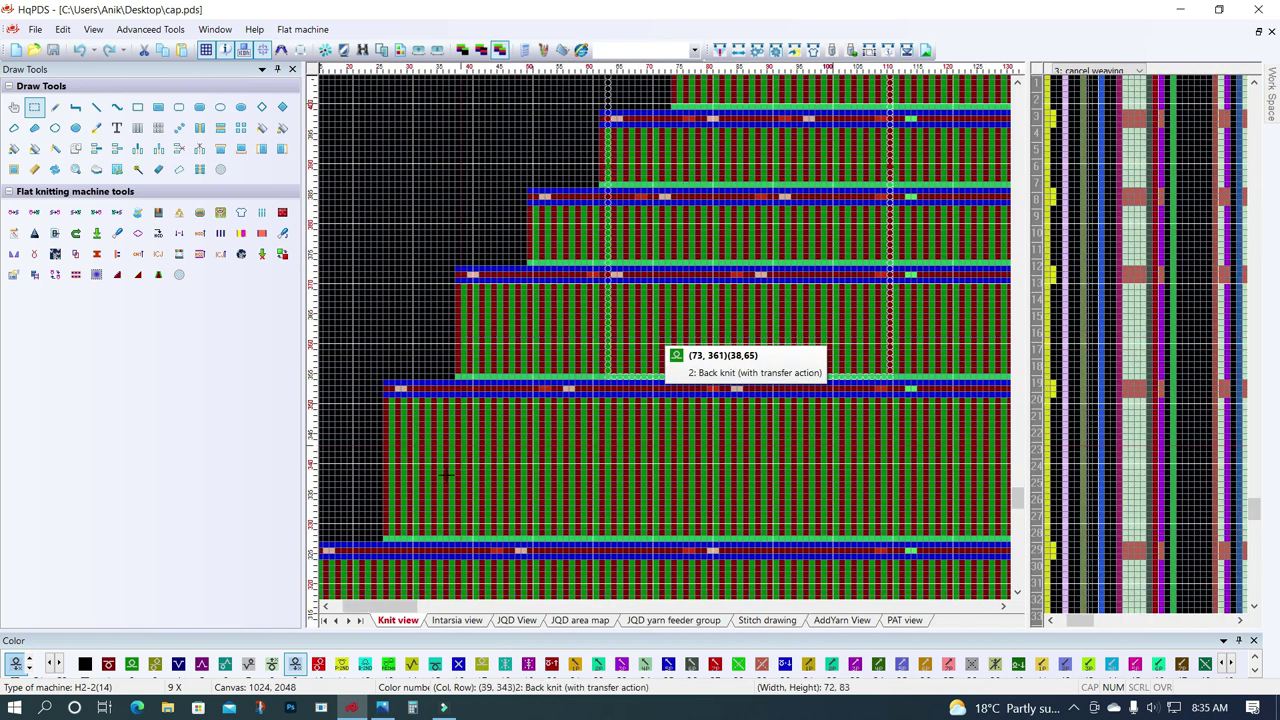
pyautogui.moveTo(446, 474); pyautogui.dragTo(343, 319)
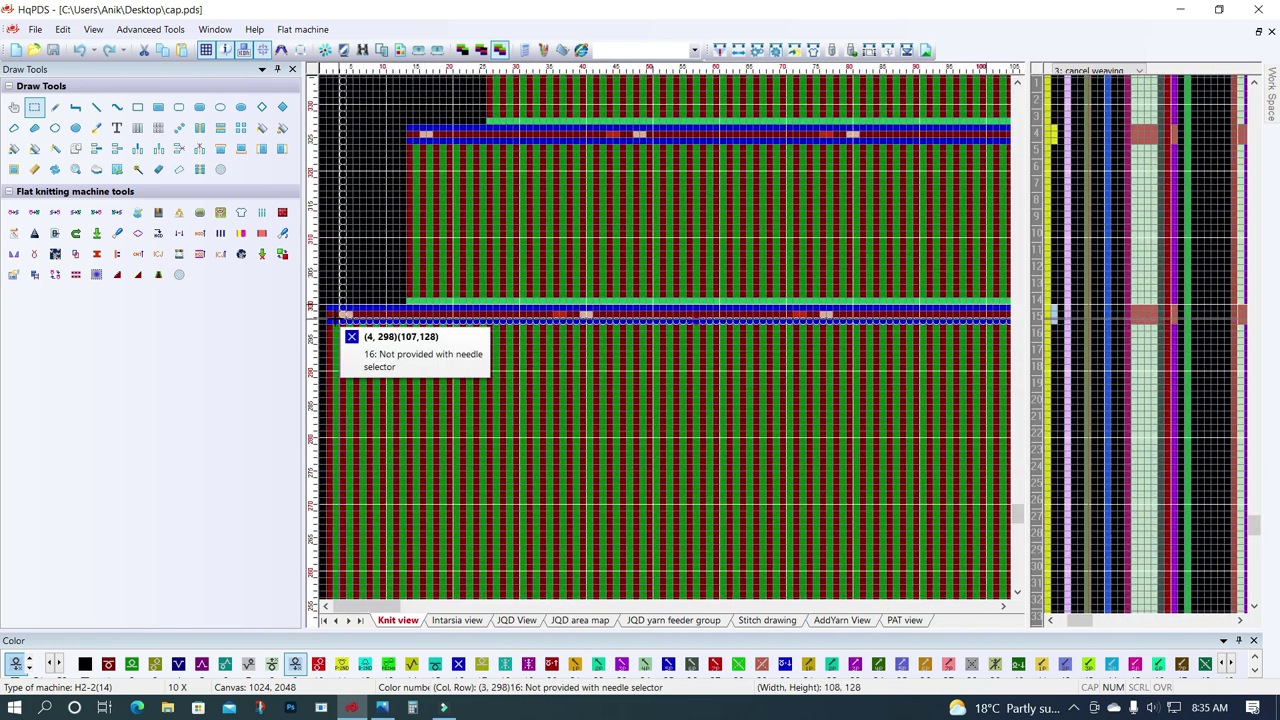
pyautogui.scroll(-5, 343, 319)
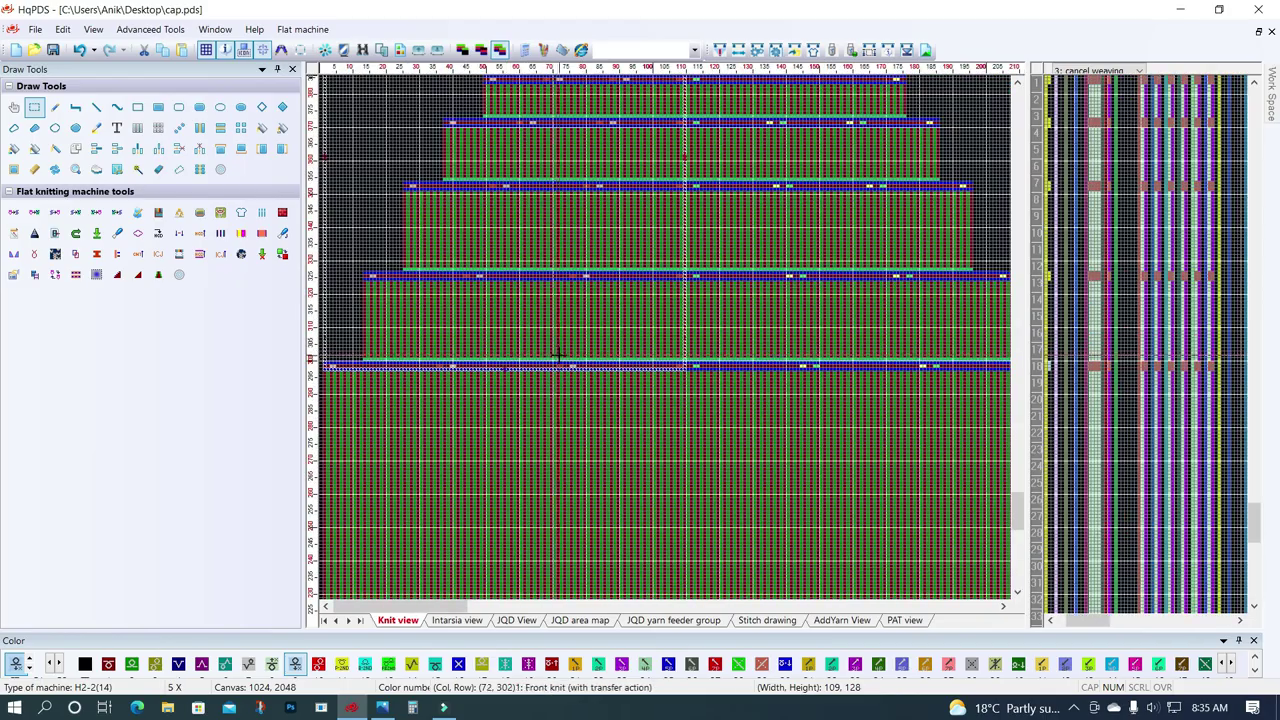
pyautogui.scroll(6, 665, 345)
pyautogui.scroll(2, 665, 345)
pyautogui.scroll(1, 665, 345)
pyautogui.scroll(2, 665, 345)
pyautogui.scroll(2, 680, 345)
pyautogui.scroll(2, 696, 344)
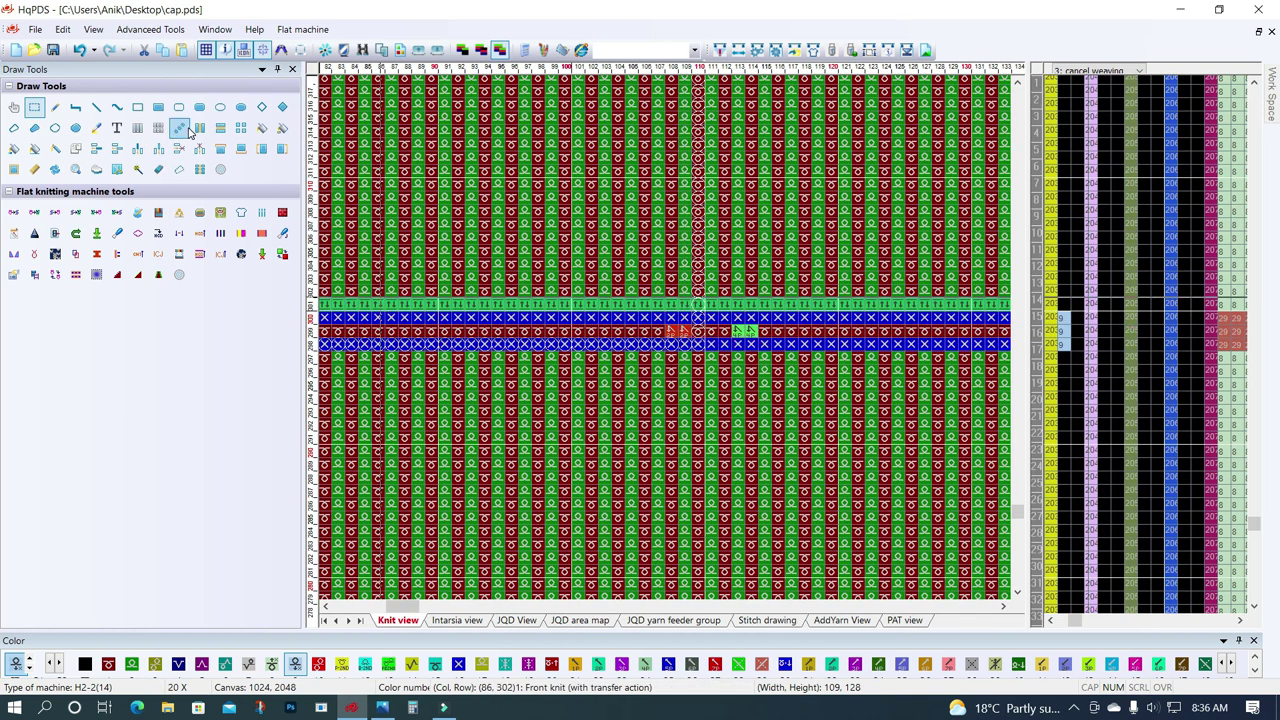
# Drop the block into the lower tier's transfer rows and resize the selection to 128x129.
pyautogui.click(382, 272)
pyautogui.scroll(-2, 814, 337)
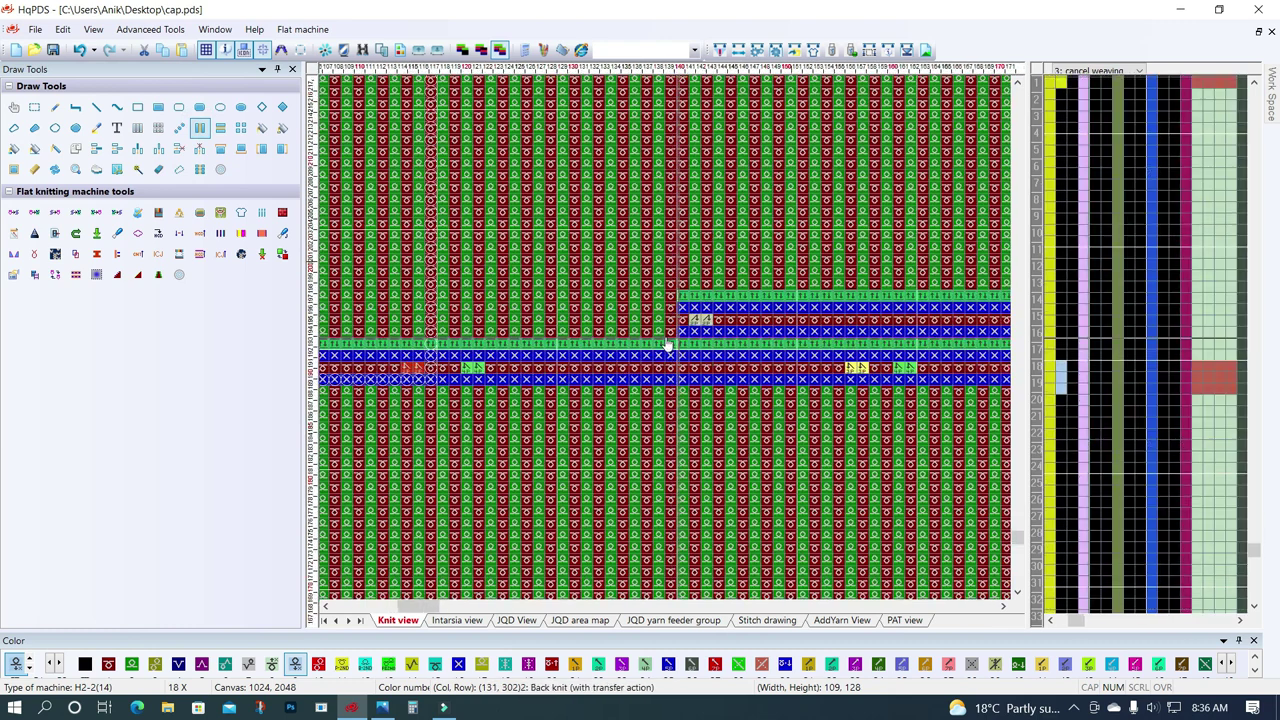
pyautogui.click(490, 385)
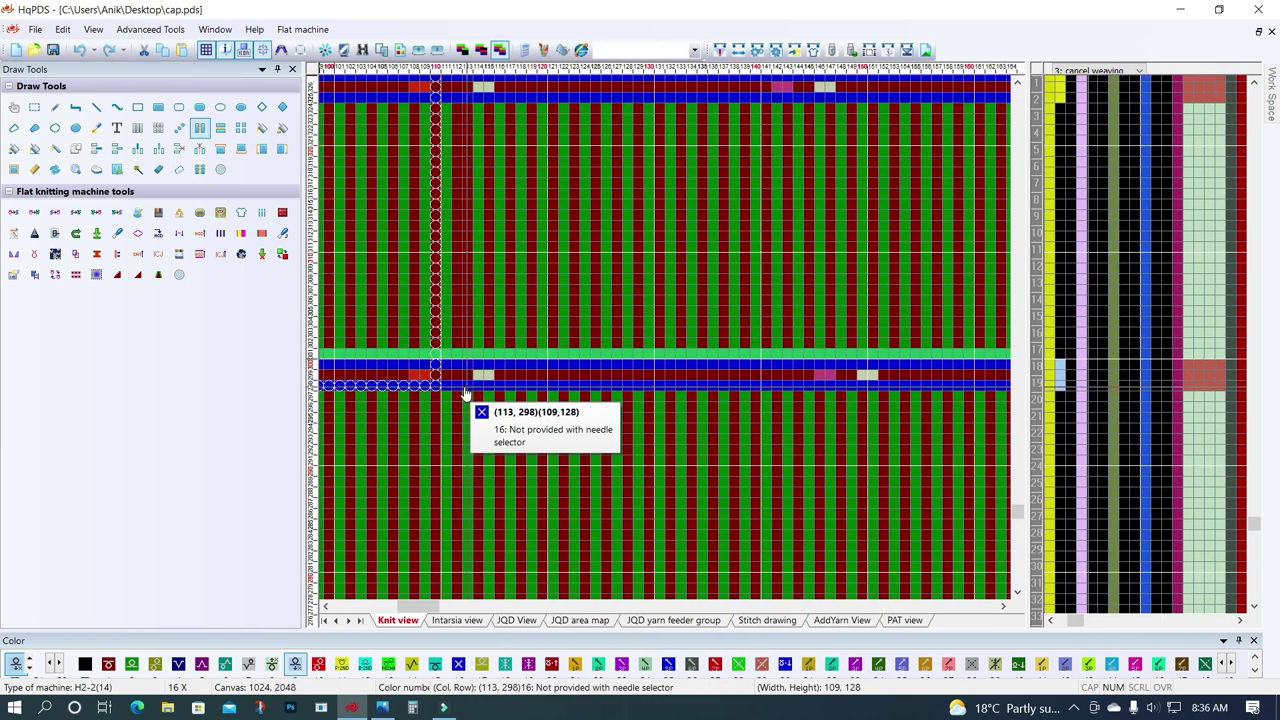
pyautogui.moveTo(456, 390)
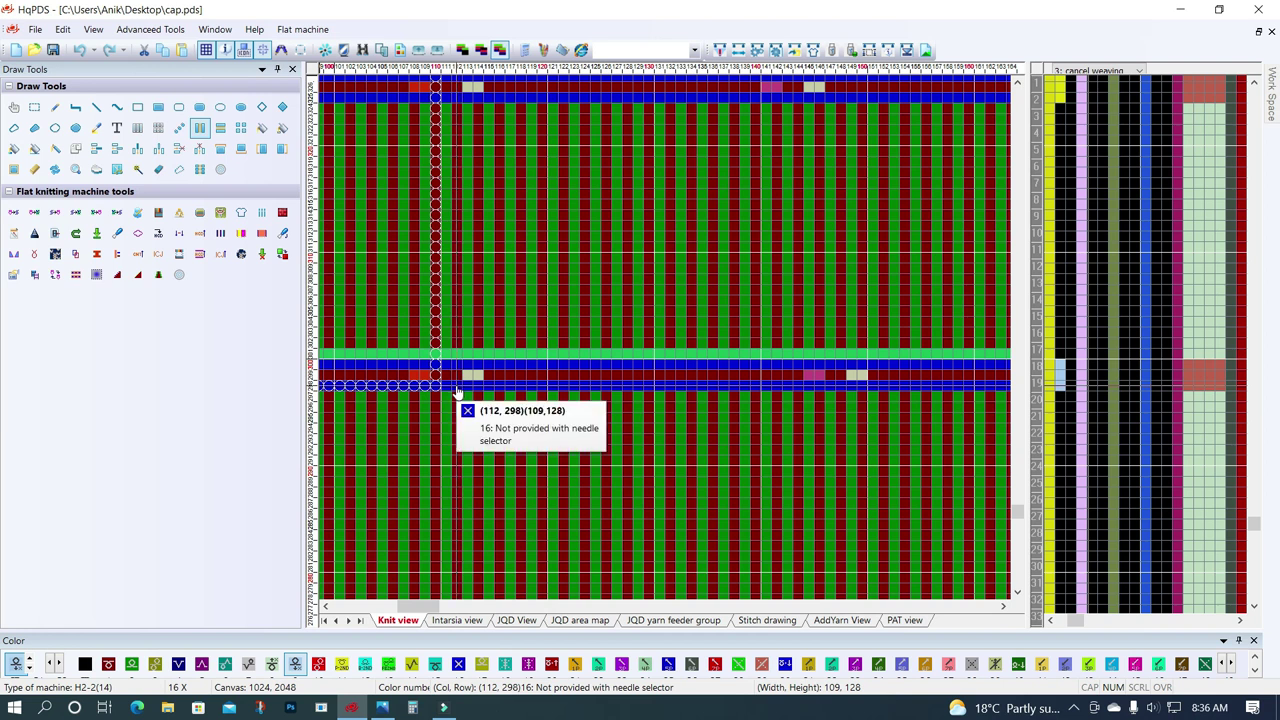
pyautogui.click(456, 390)
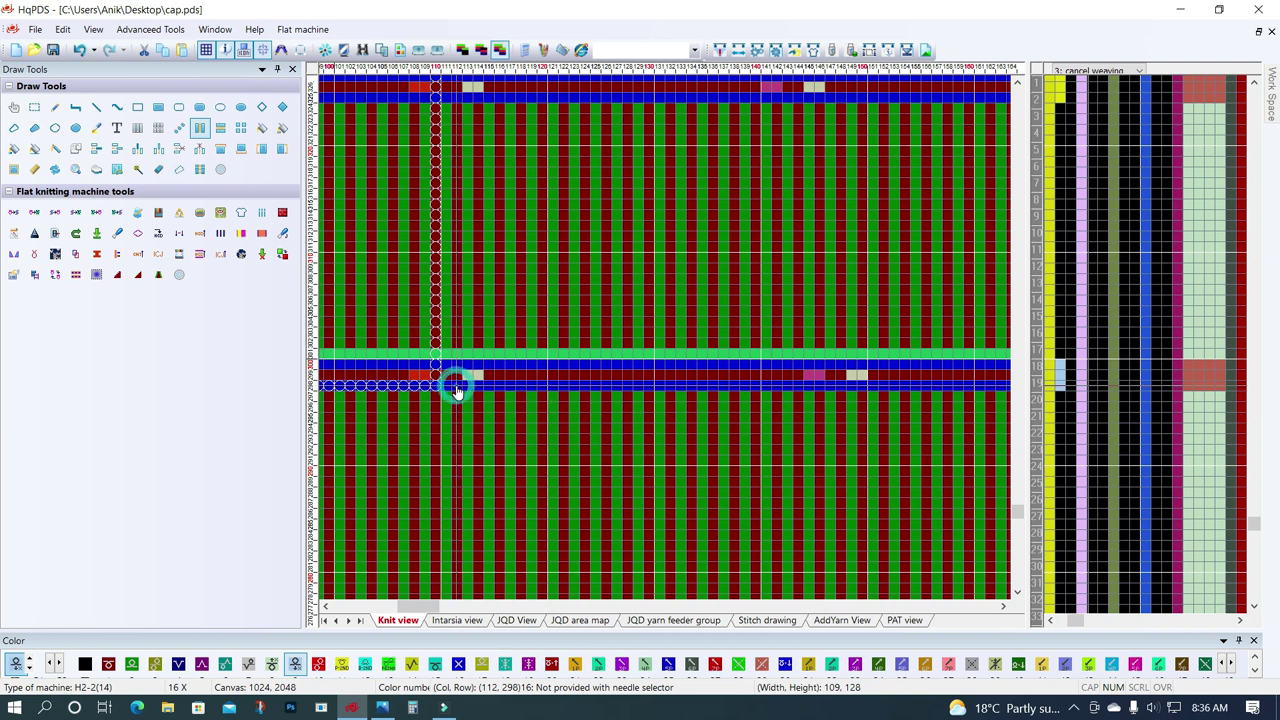
pyautogui.scroll(-1, 715, 300)
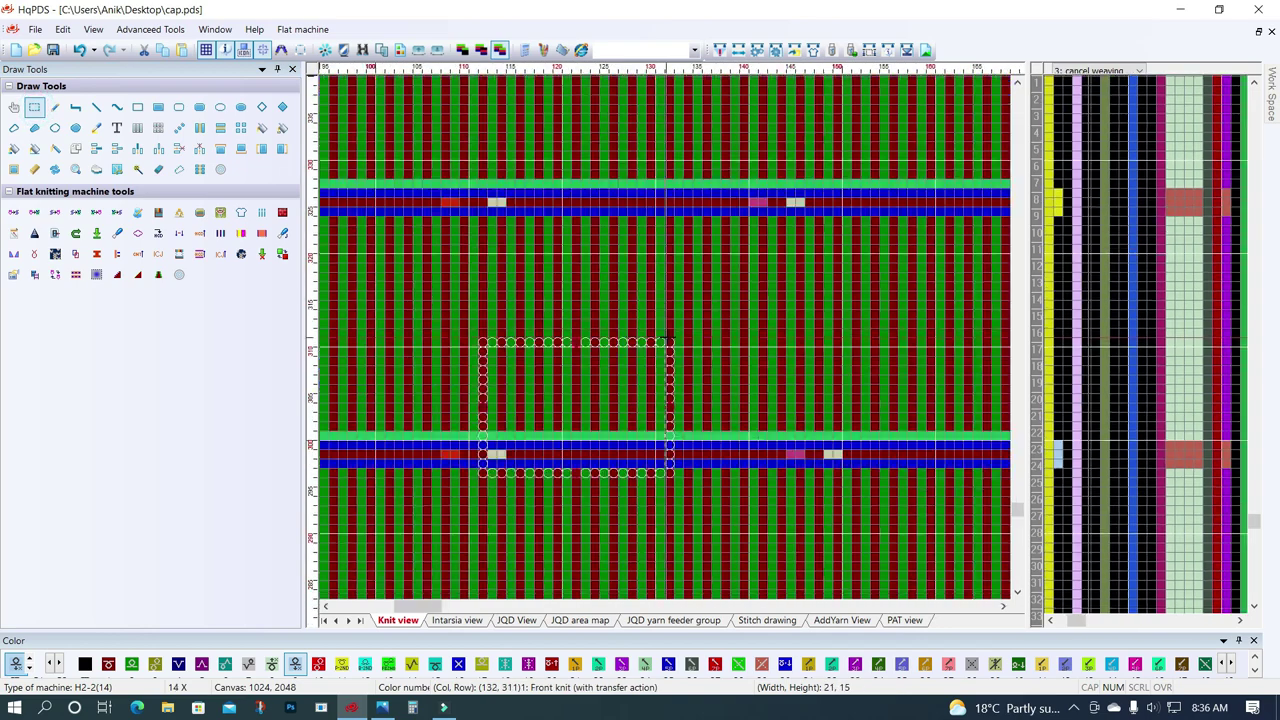
pyautogui.scroll(-1, 715, 300)
pyautogui.scroll(-1, 715, 300)
pyautogui.scroll(-1, 715, 300)
pyautogui.scroll(-3, 700, 322)
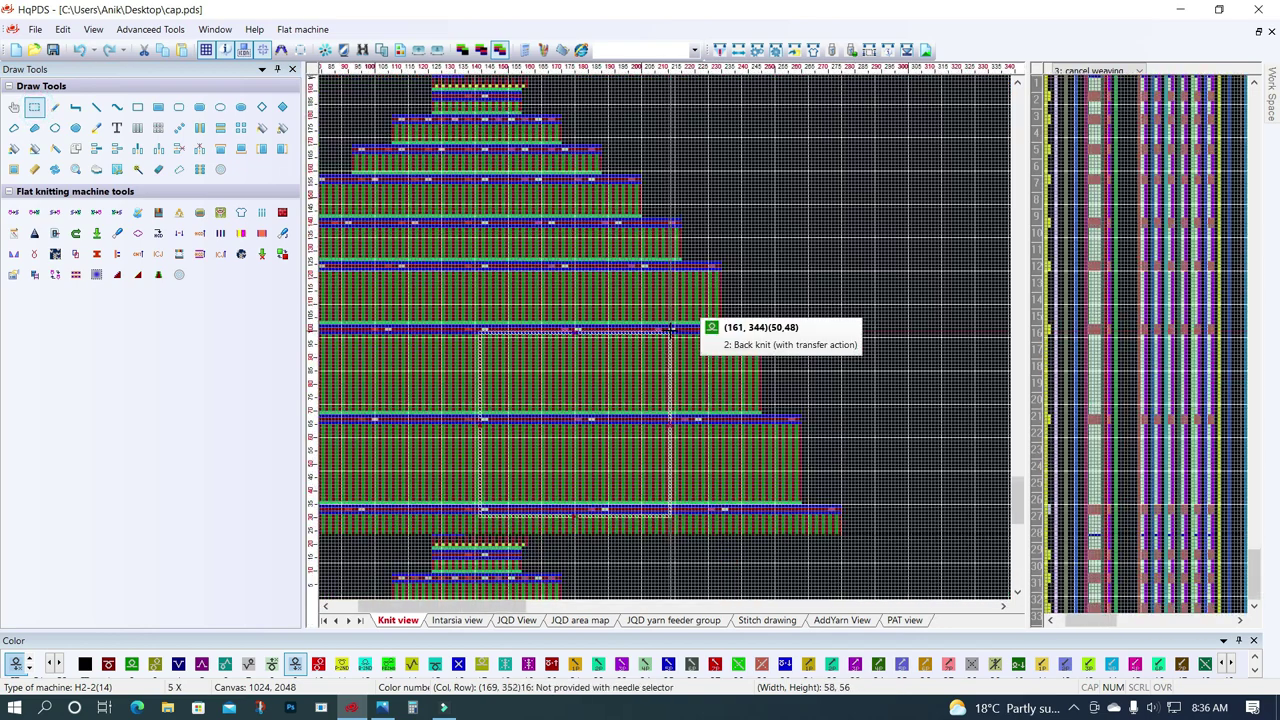
pyautogui.scroll(1, 660, 325)
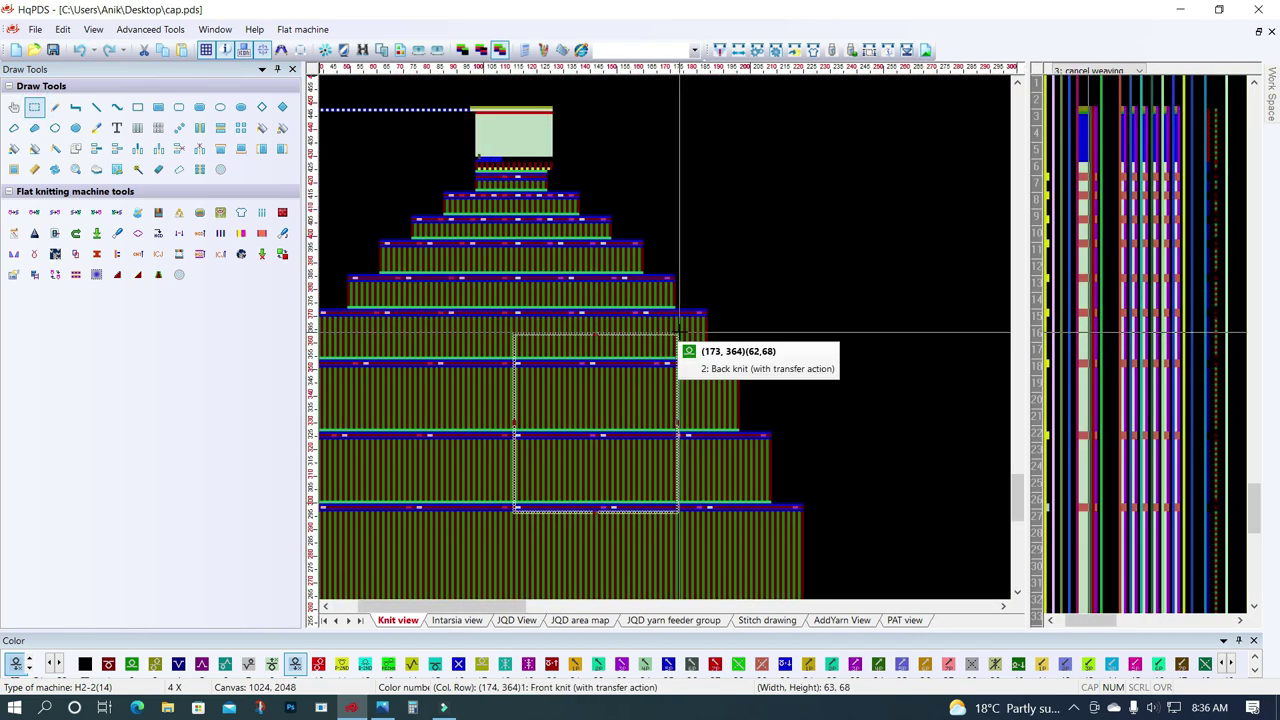
pyautogui.scroll(1, 670, 320)
pyautogui.scroll(1, 670, 320)
pyautogui.moveTo(905, 163); pyautogui.dragTo(910, 100)
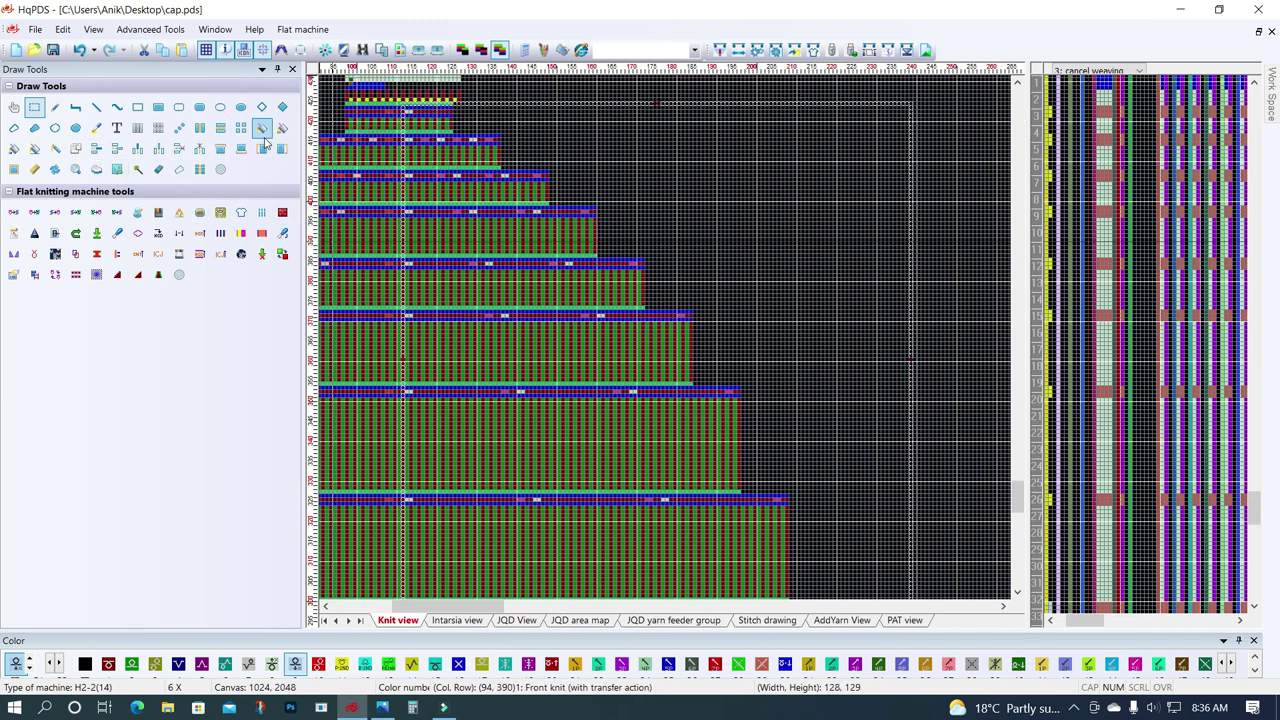
# Replace colour 88 with 103 and colour 89 with 104 in the selected block.
pyautogui.click(119, 210)
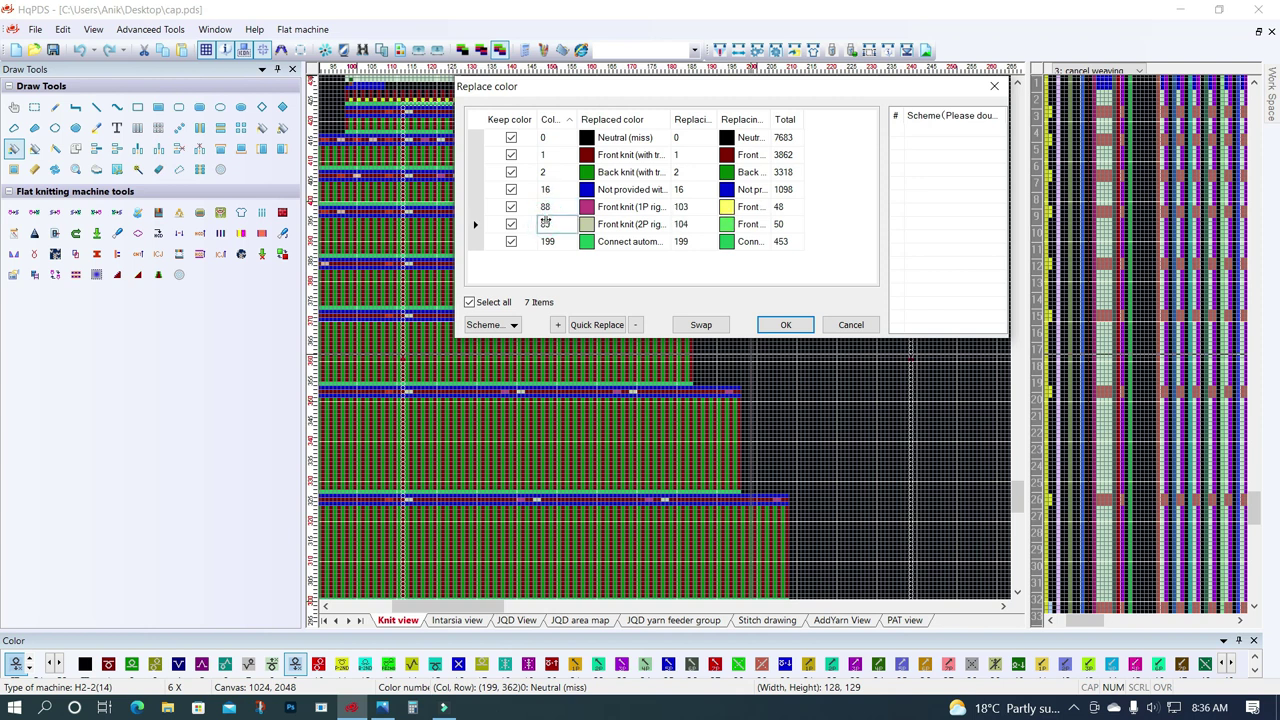
pyautogui.click(785, 326)
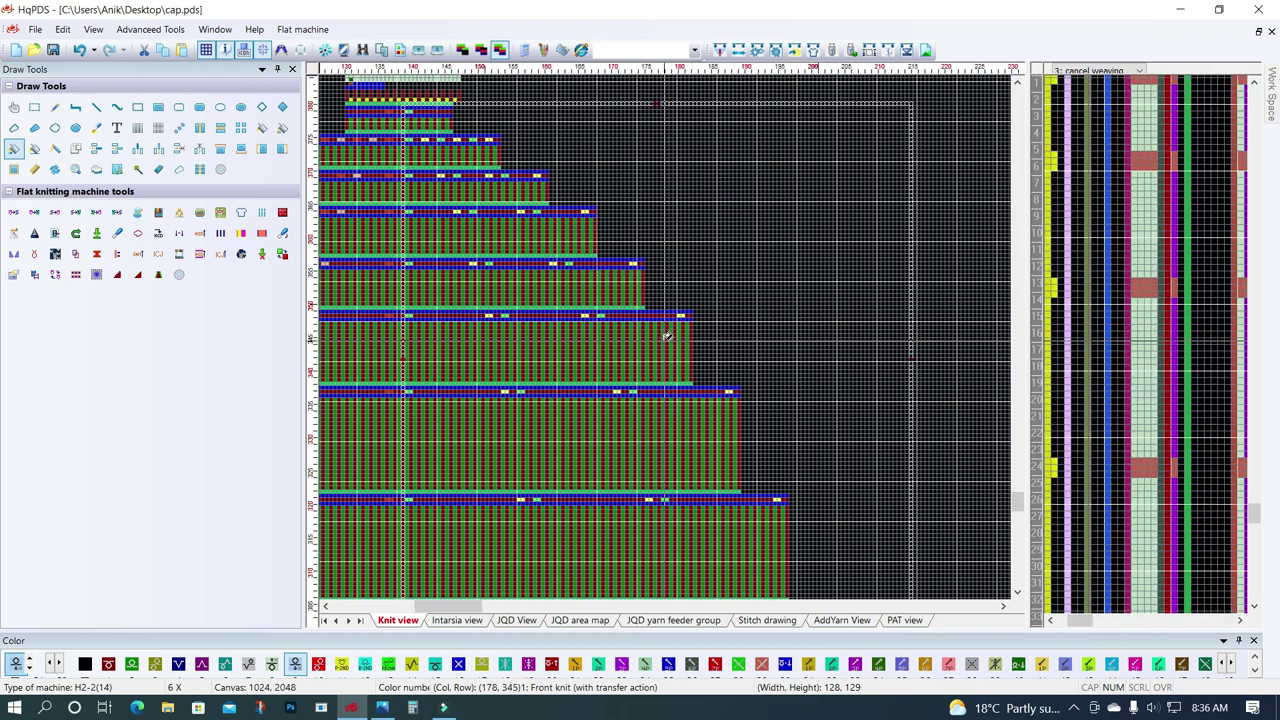
# Zoom the cap chart in to 14X and clear the current area selection.
pyautogui.scroll(1, 666, 337)
pyautogui.scroll(2, 663, 331)
pyautogui.scroll(-1, 663, 331)
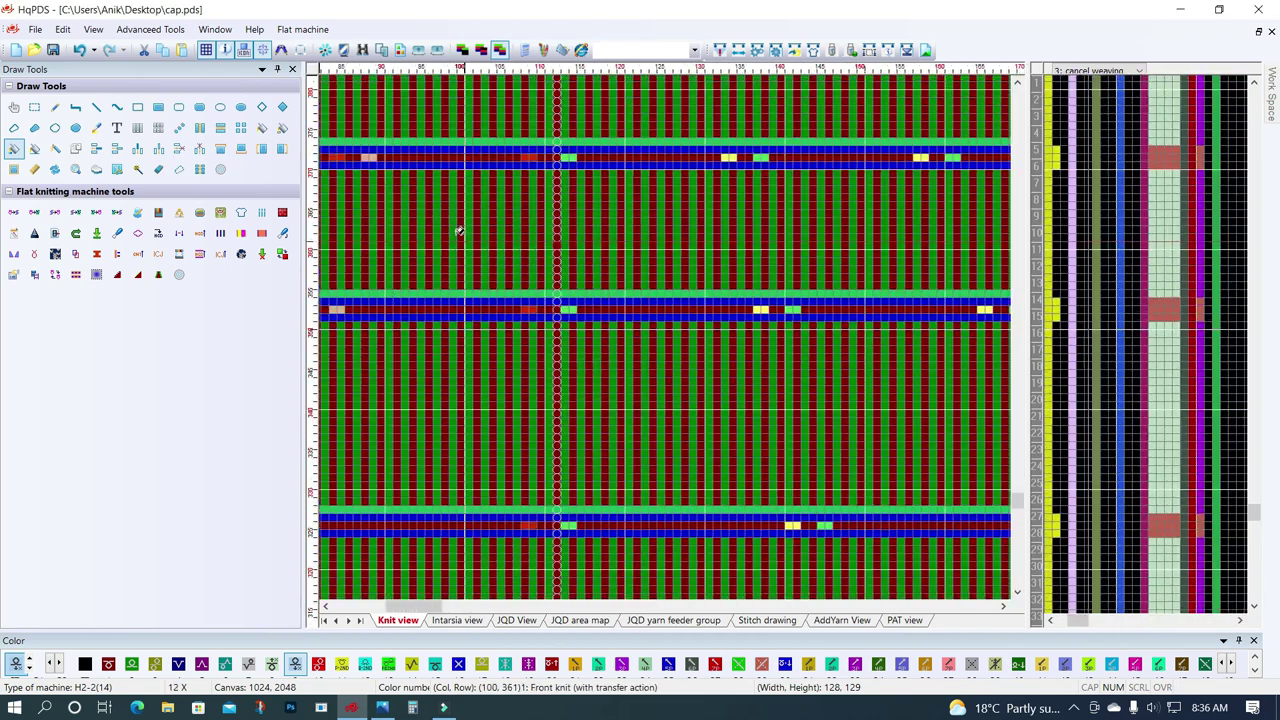
pyautogui.click(157, 127)
pyautogui.scroll(-1, 674, 337)
pyautogui.scroll(-1, 691, 346)
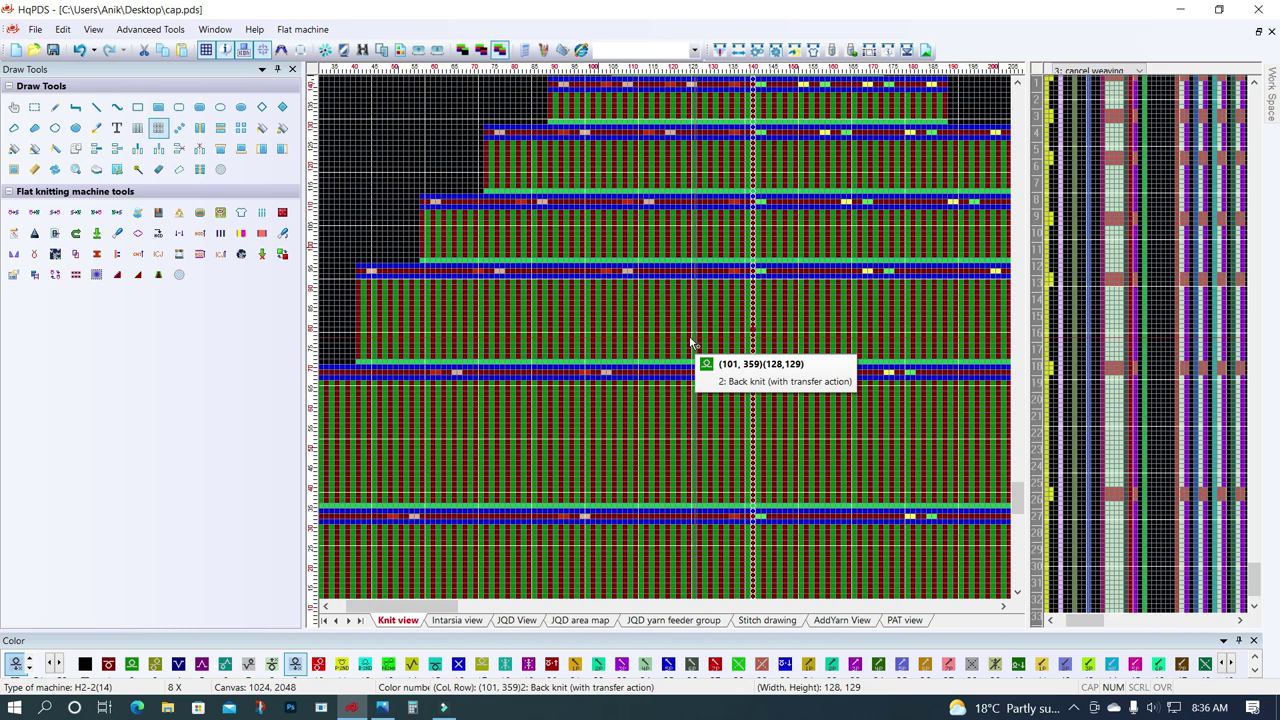
pyautogui.scroll(-1, 611, 351)
pyautogui.scroll(-1, 690, 193)
pyautogui.click(707, 139)
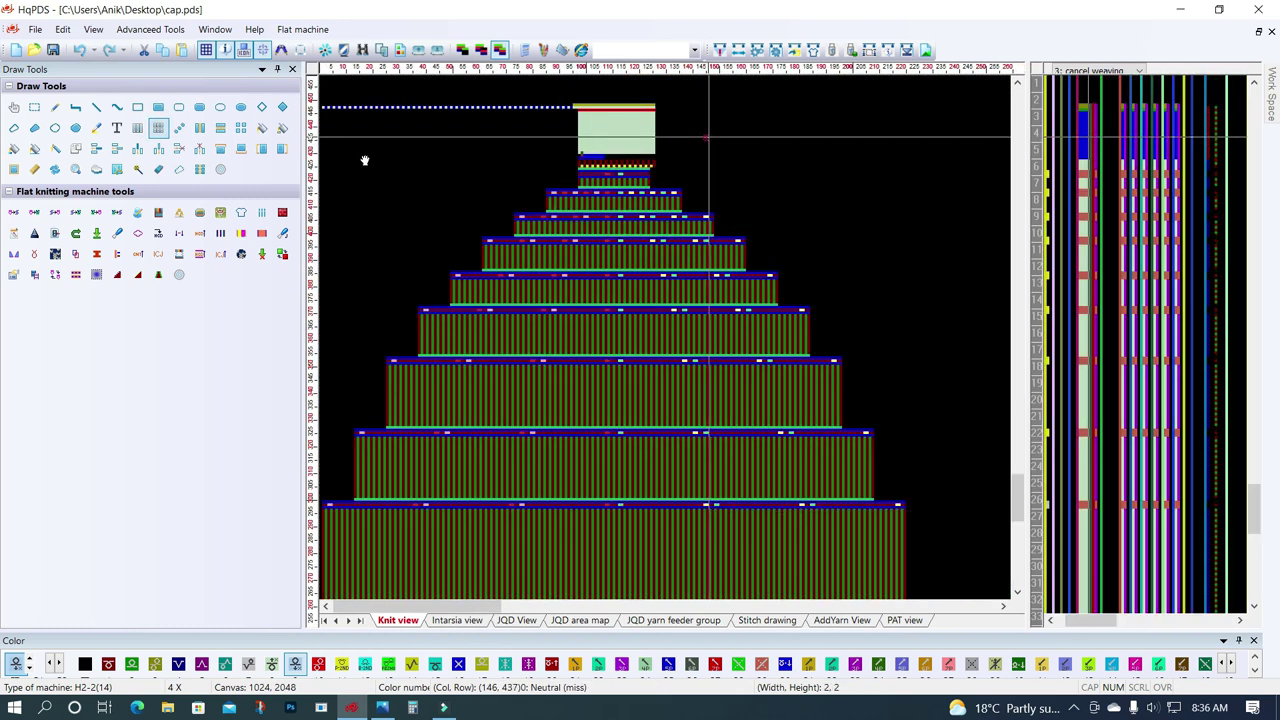
# Select rows 12–27 in the function-line columns to check the transfer rows between tiers.
pyautogui.scroll(1, 657, 357)
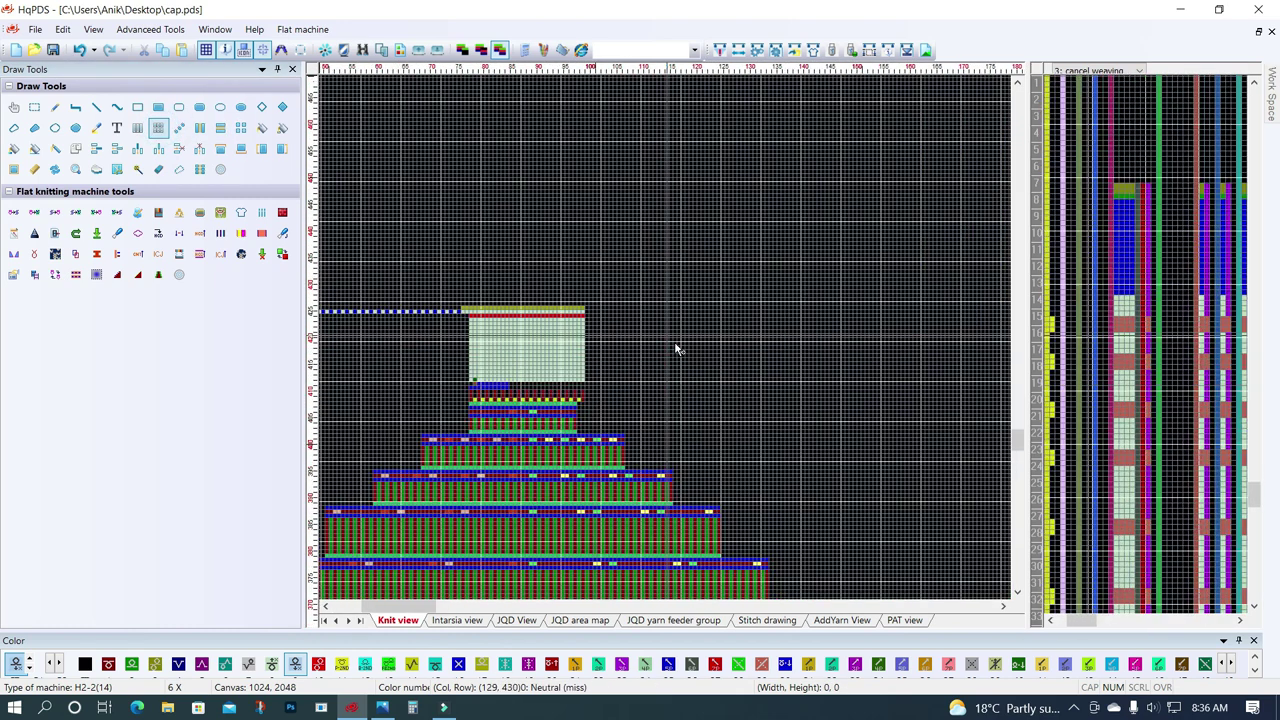
pyautogui.scroll(3, 630, 415)
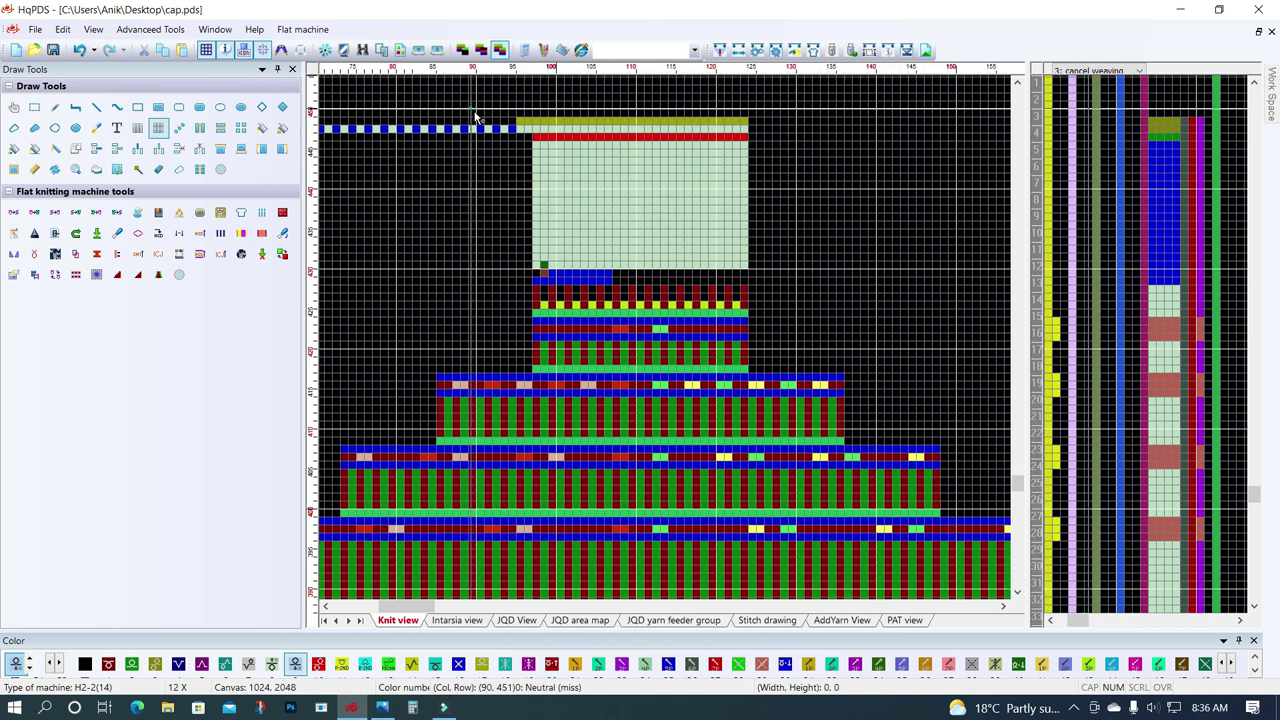
pyautogui.scroll(-4, 480, 116)
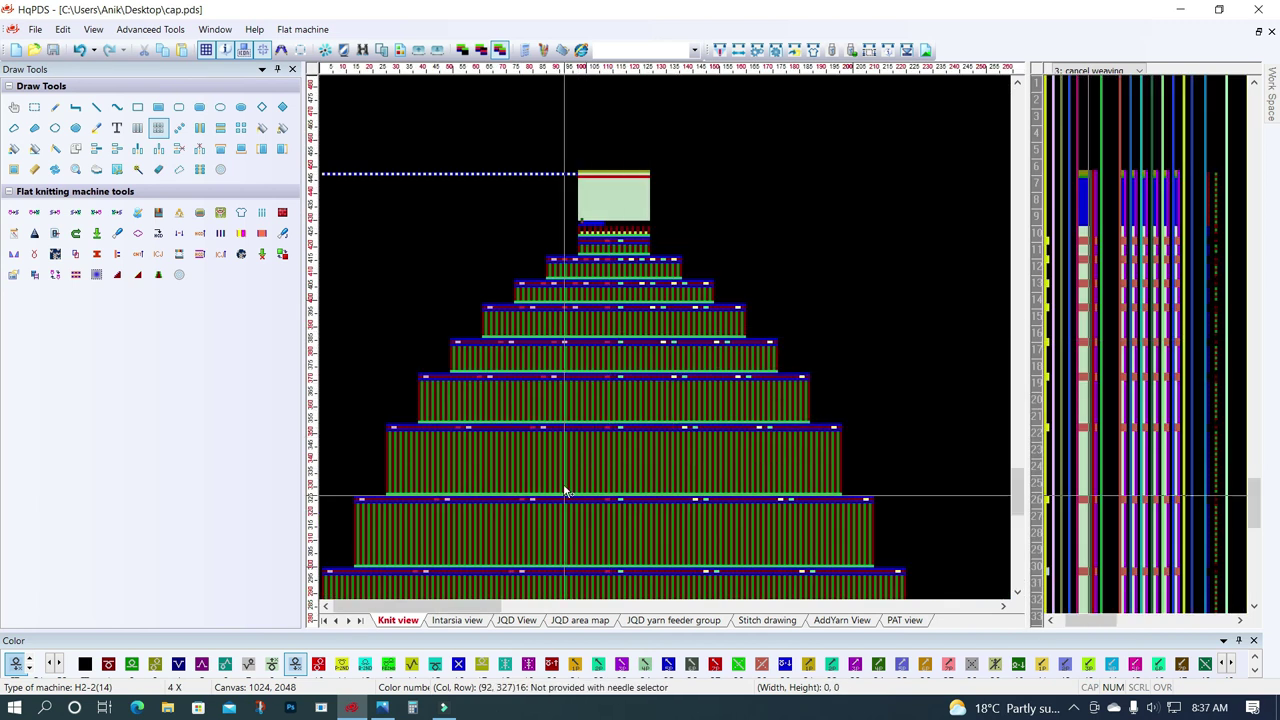
pyautogui.scroll(-1, 565, 490)
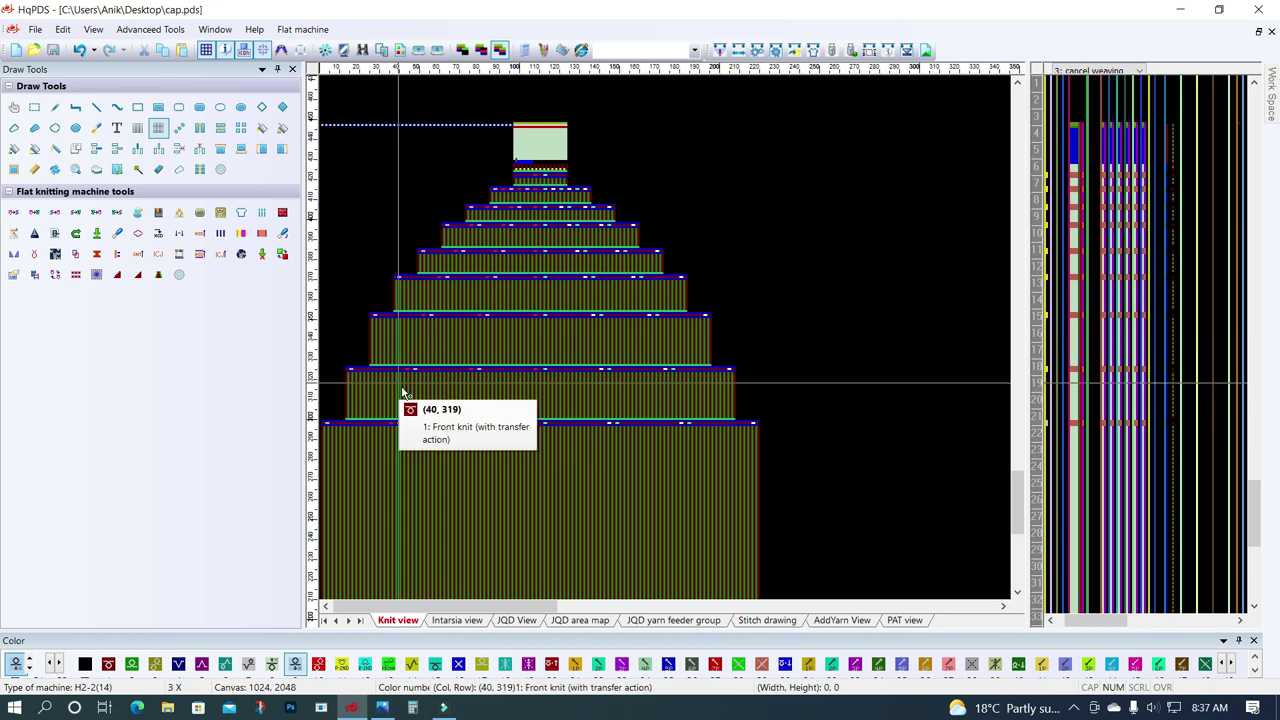
pyautogui.scroll(1, 403, 392)
pyautogui.scroll(1, 434, 349)
pyautogui.scroll(1, 537, 349)
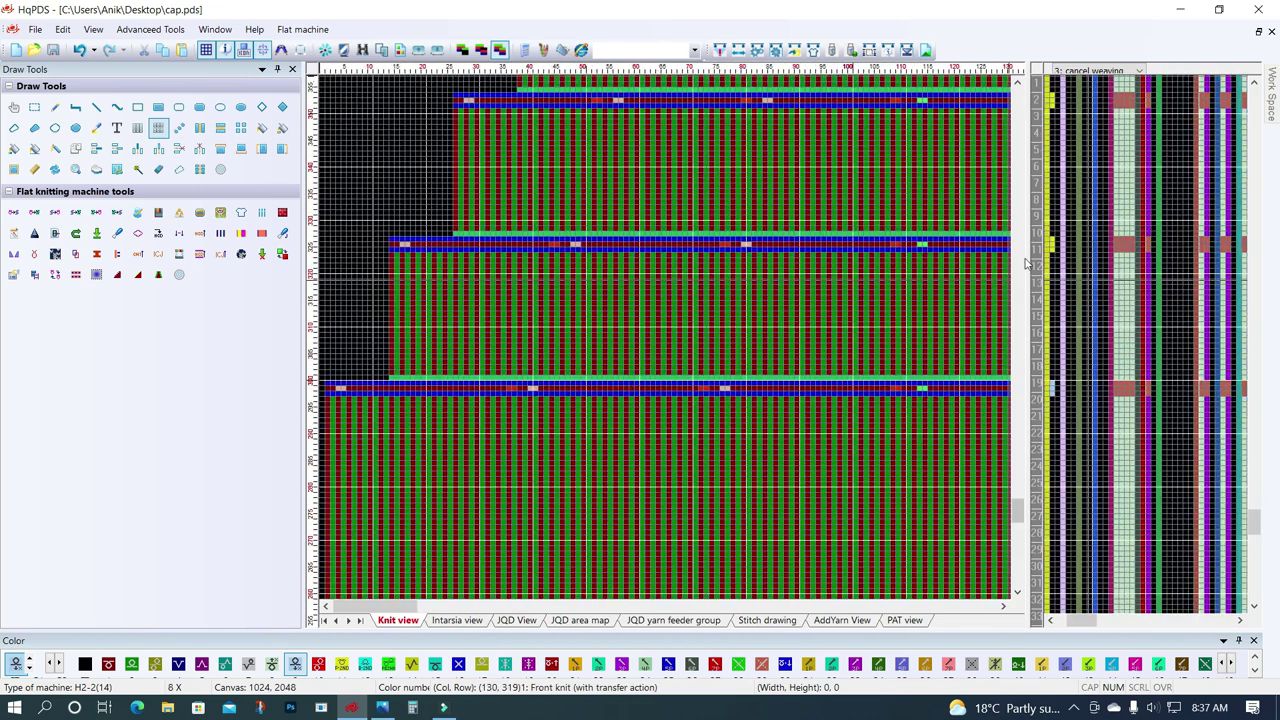
pyautogui.scroll(2, 610, 345)
pyautogui.scroll(1, 686, 363)
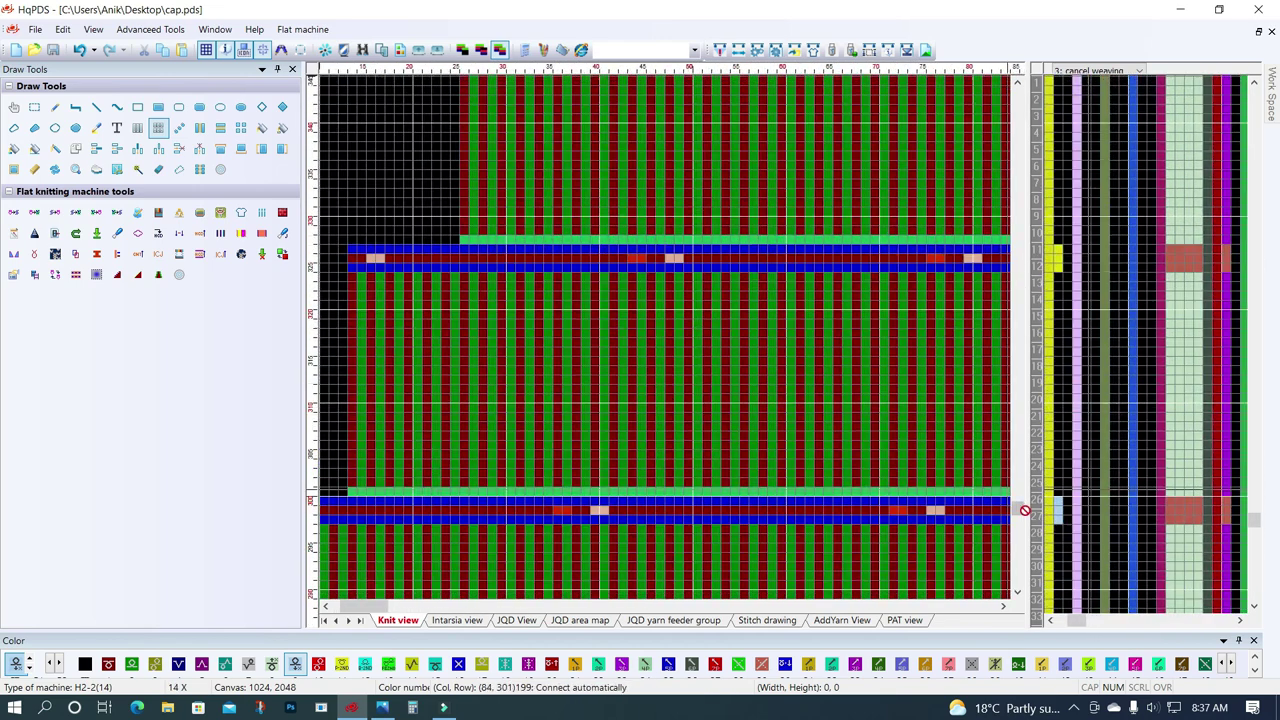
pyautogui.moveTo(1060, 528); pyautogui.dragTo(1114, 275)
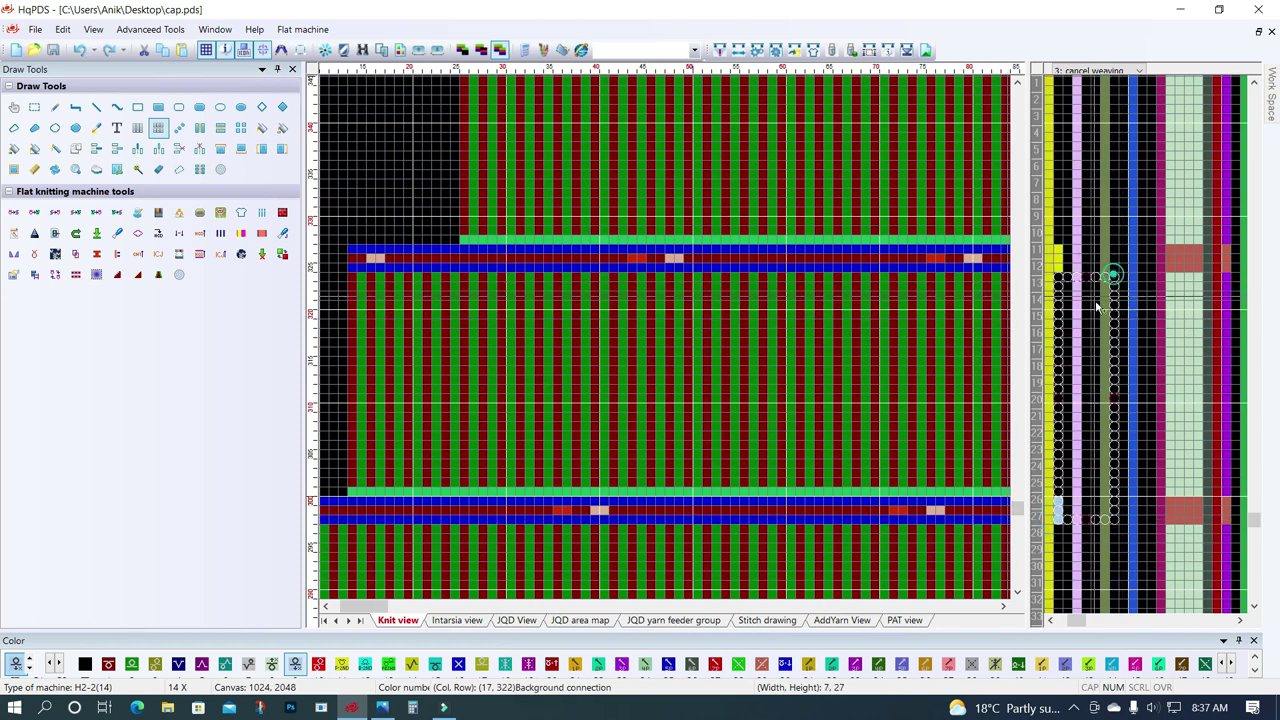
# Zoom out to 2X to view the whole stepped cap pattern.
pyautogui.scroll(-2, 632, 338)
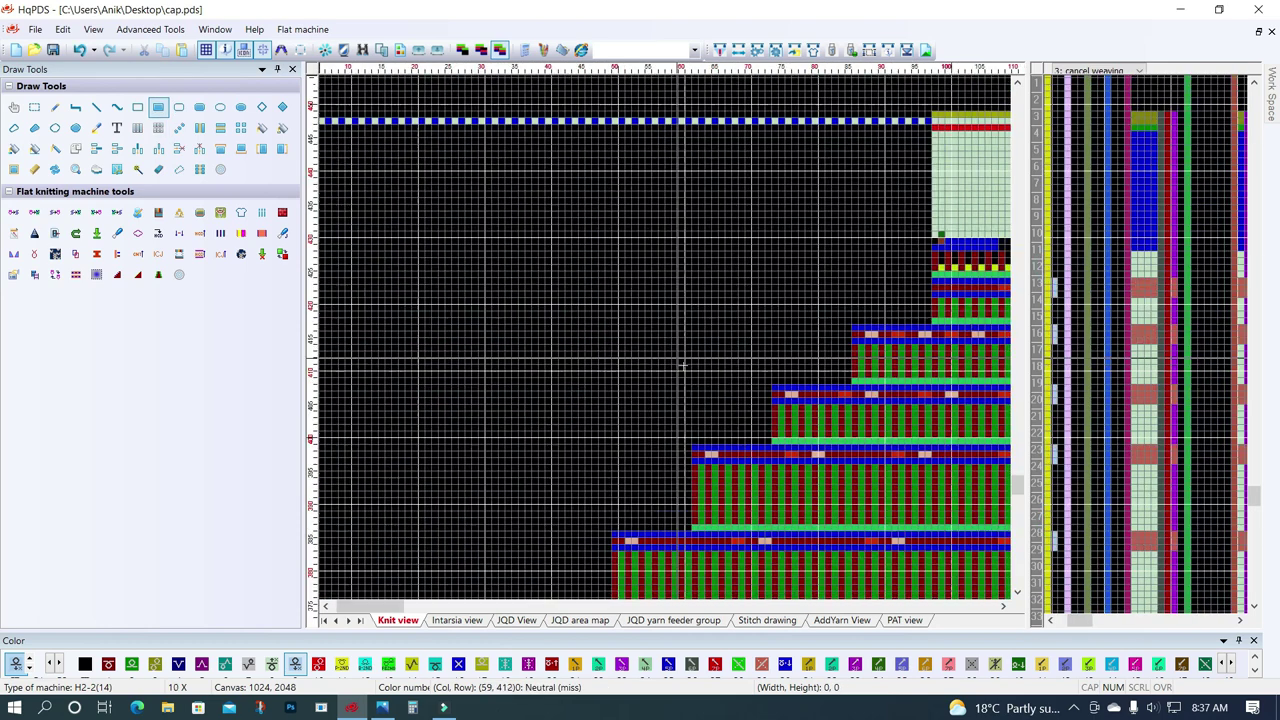
pyautogui.scroll(-1, 632, 338)
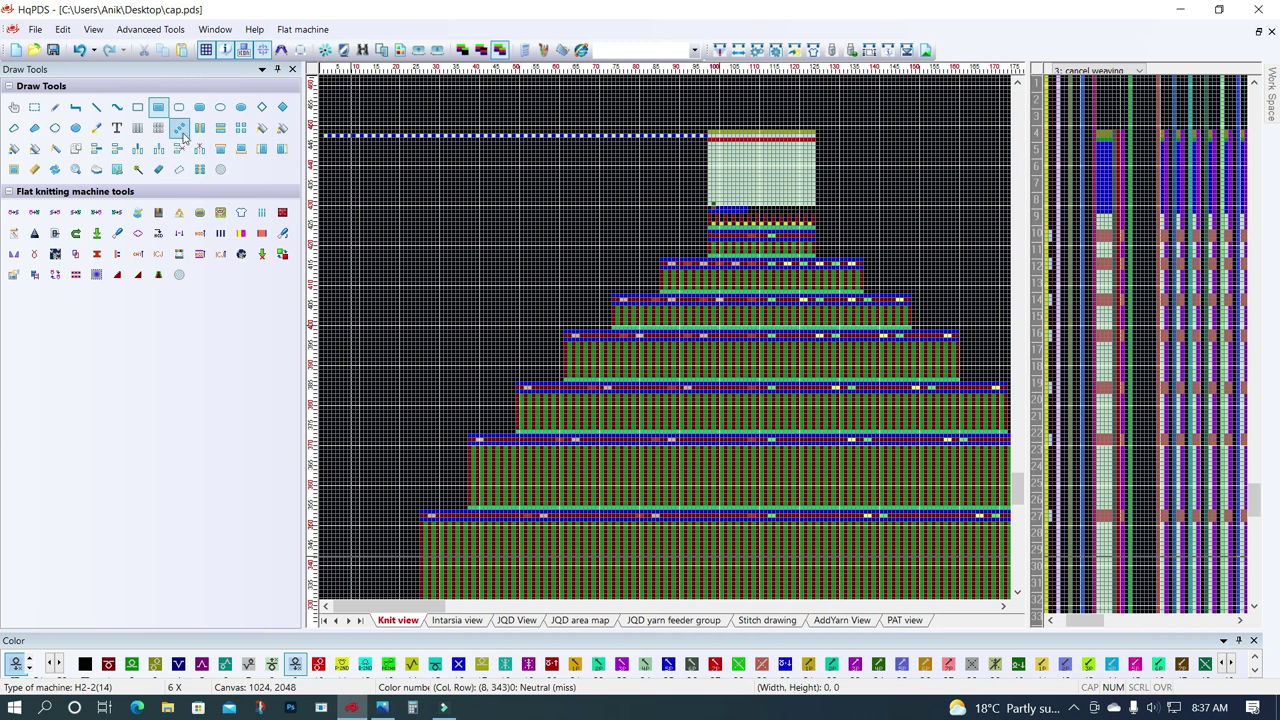
pyautogui.scroll(-1, 518, 355)
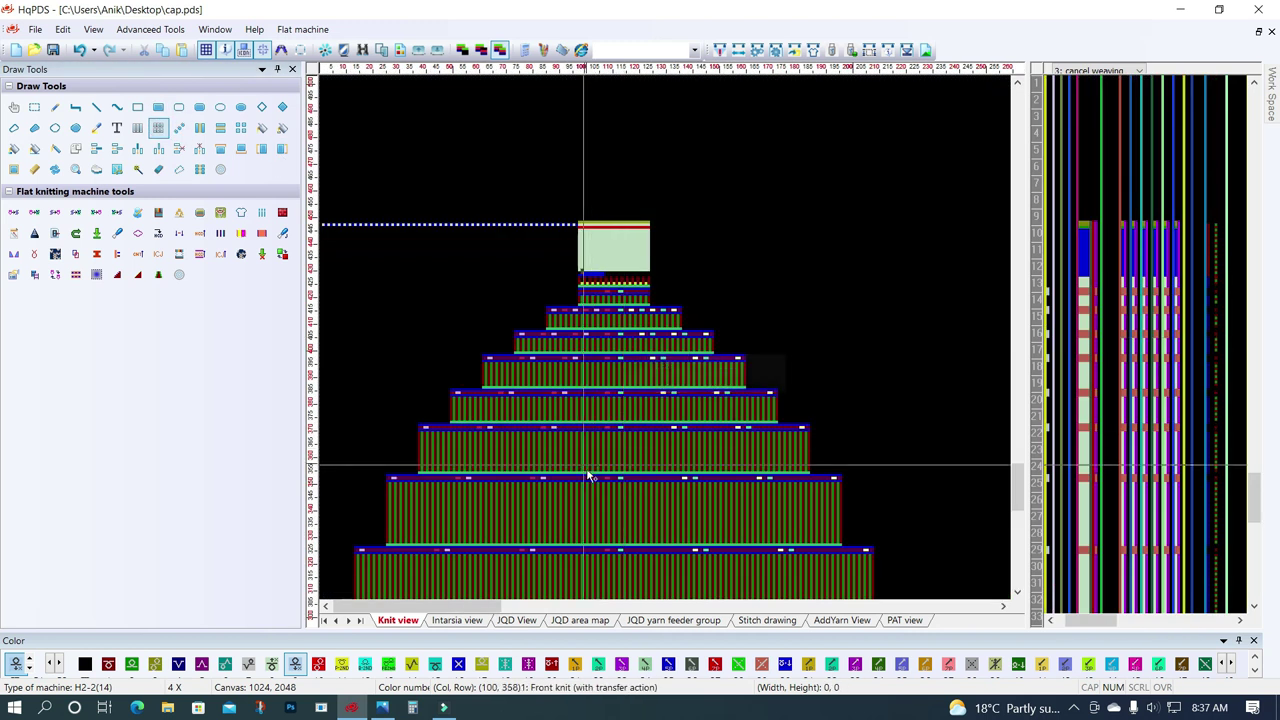
pyautogui.scroll(-1, 543, 386)
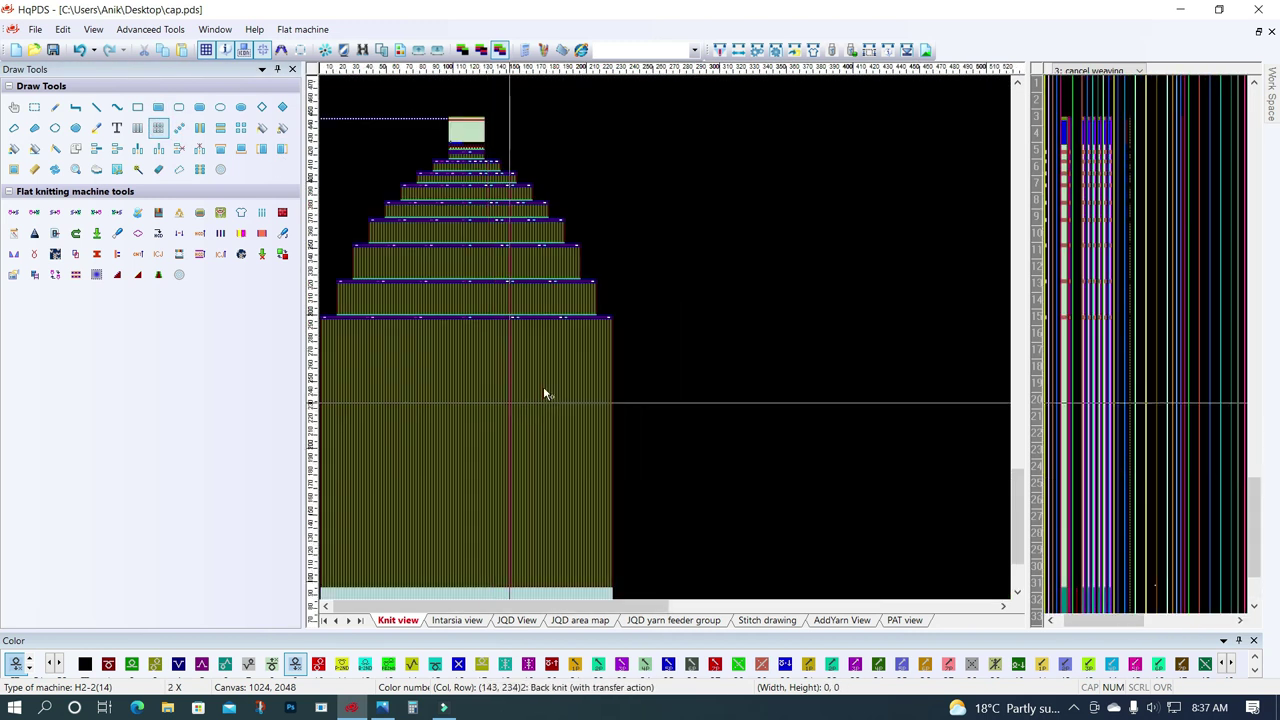
# Compile cap.pds with the default compilation options, dismissing the yarn-feeder position warning.
pyautogui.click(718, 50)
pyautogui.click(744, 596)
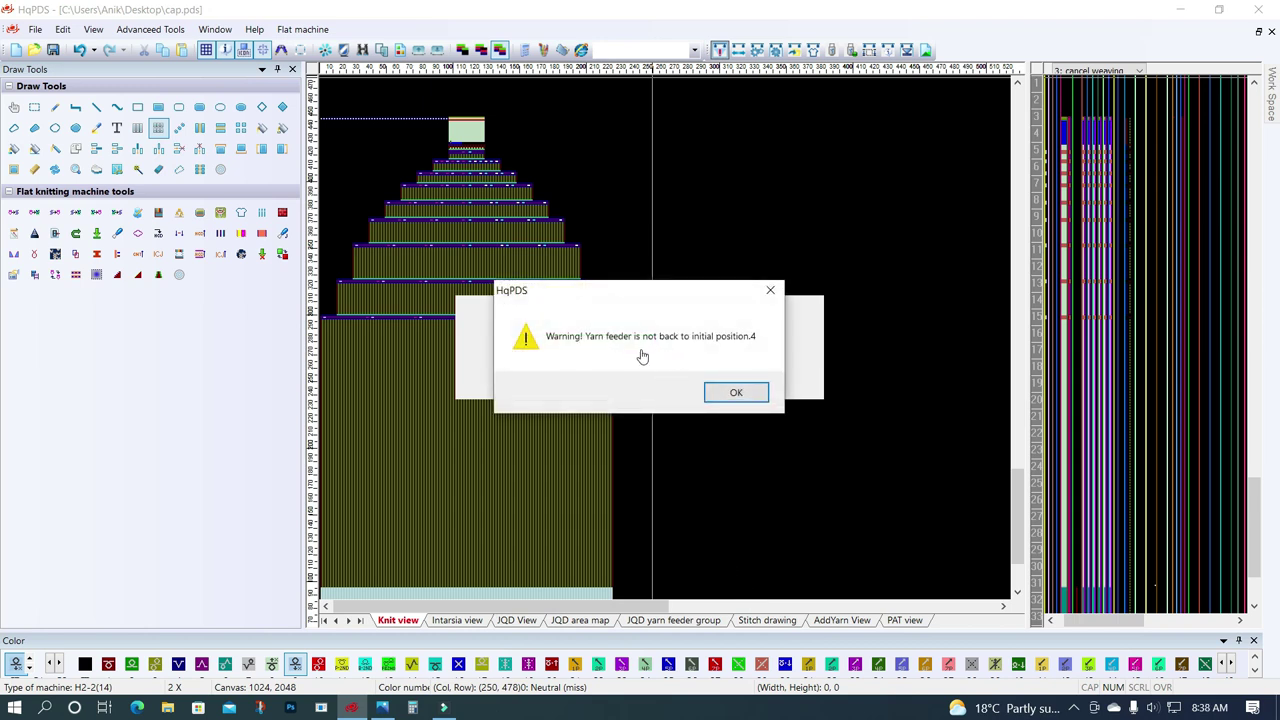
pyautogui.click(737, 394)
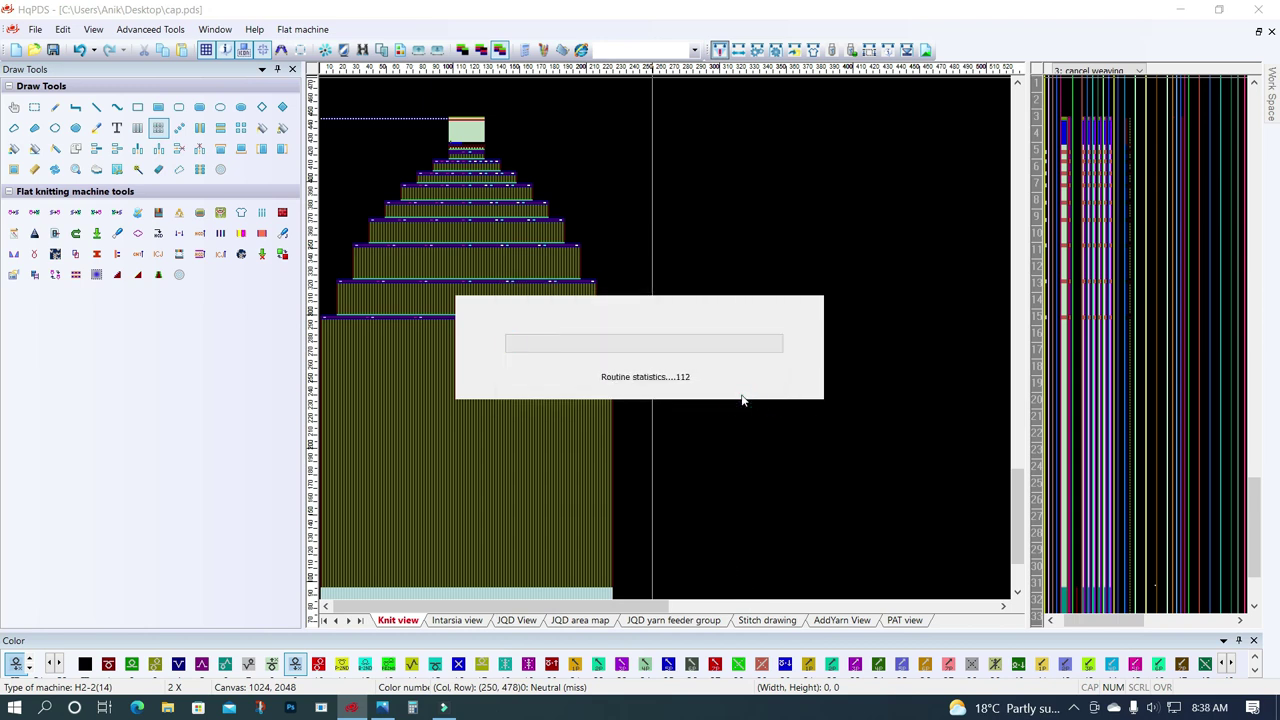
pyautogui.click(712, 448)
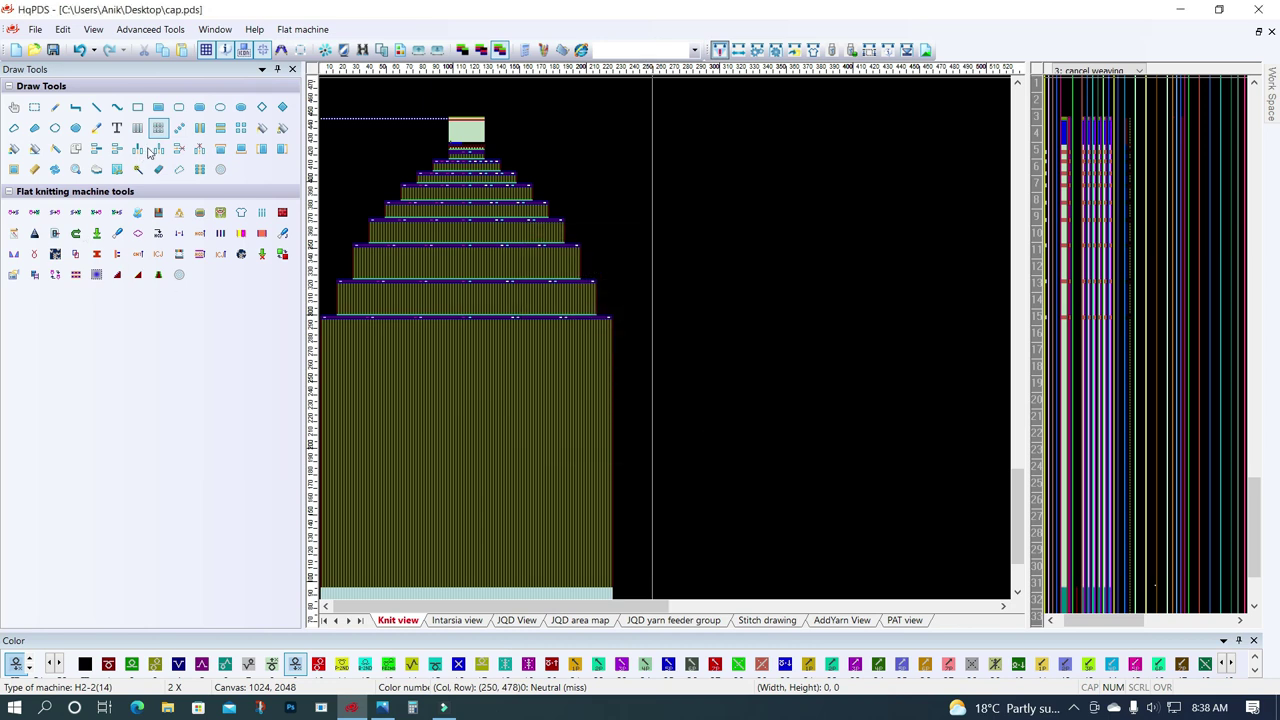
# Recompile to get the Hint statistics: 785 PAT rows, 64% efficiency, 00:08:59.
pyautogui.click(179, 148)
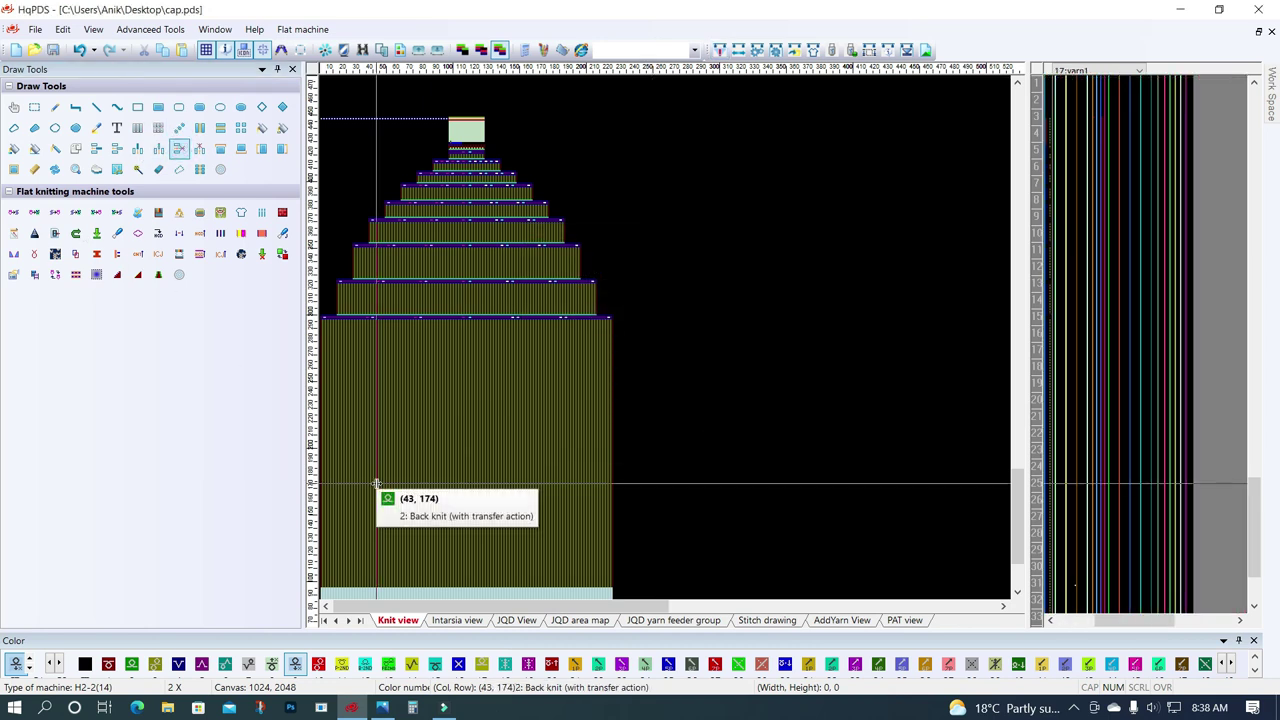
pyautogui.click(380, 463)
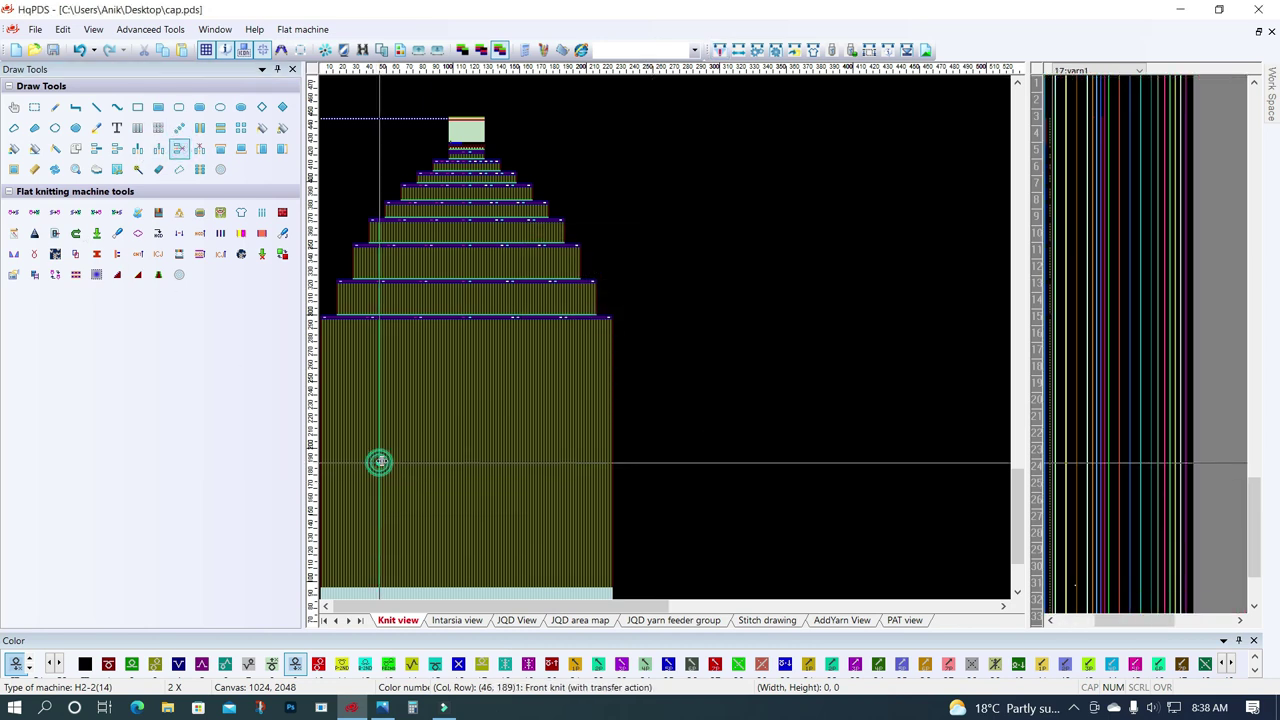
pyautogui.click(719, 49)
pyautogui.click(743, 594)
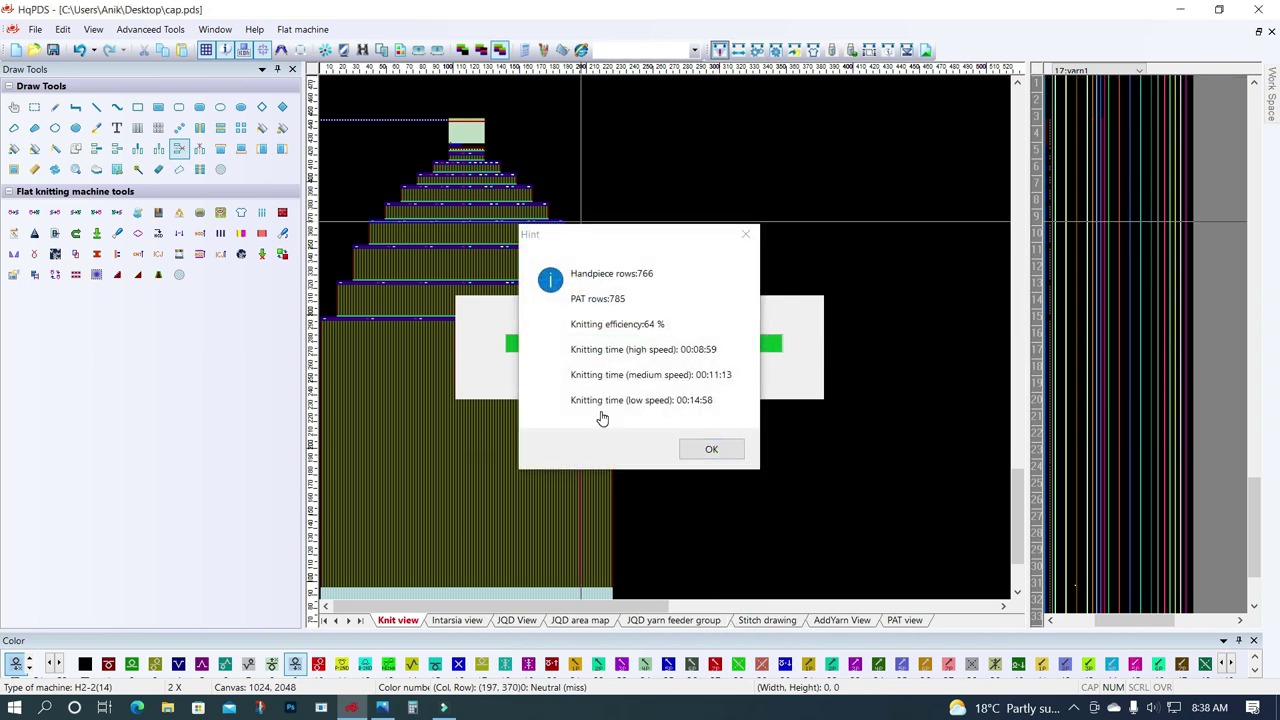
# Close the statistics dialog and zoom in and back out on the cap's lower tiers.
pyautogui.click(691, 446)
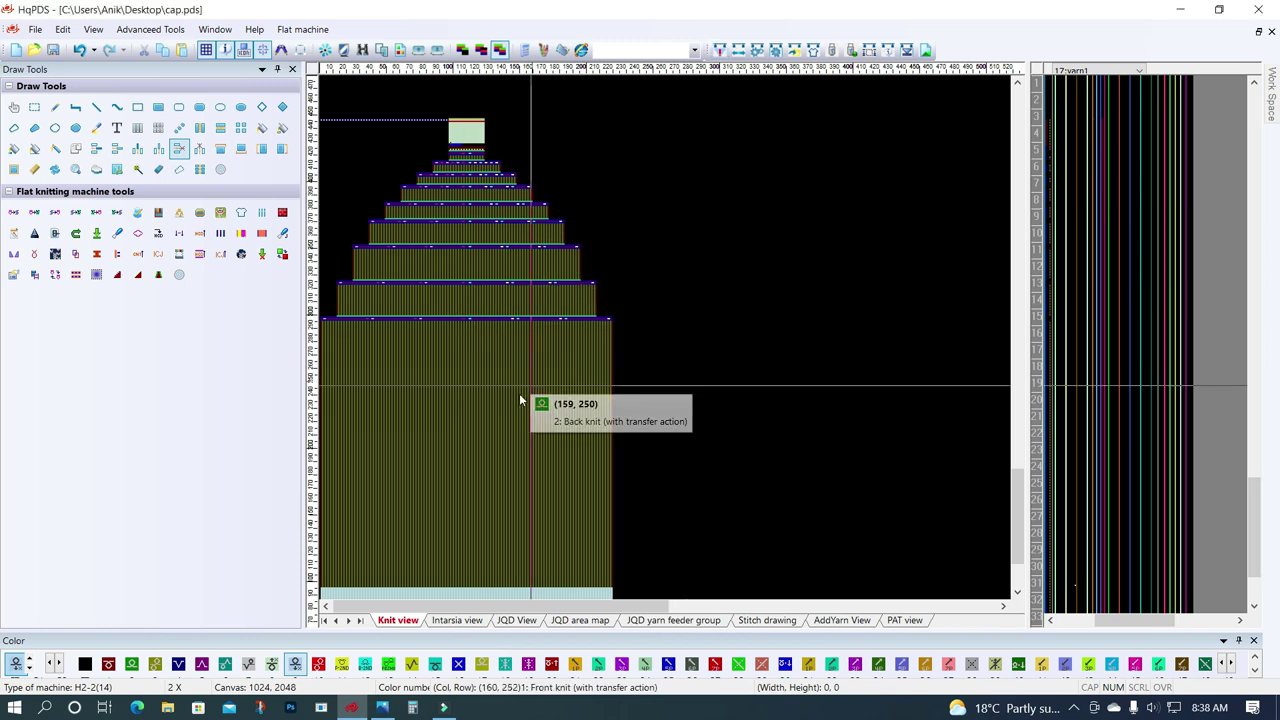
pyautogui.click(158, 127)
pyautogui.click(434, 354)
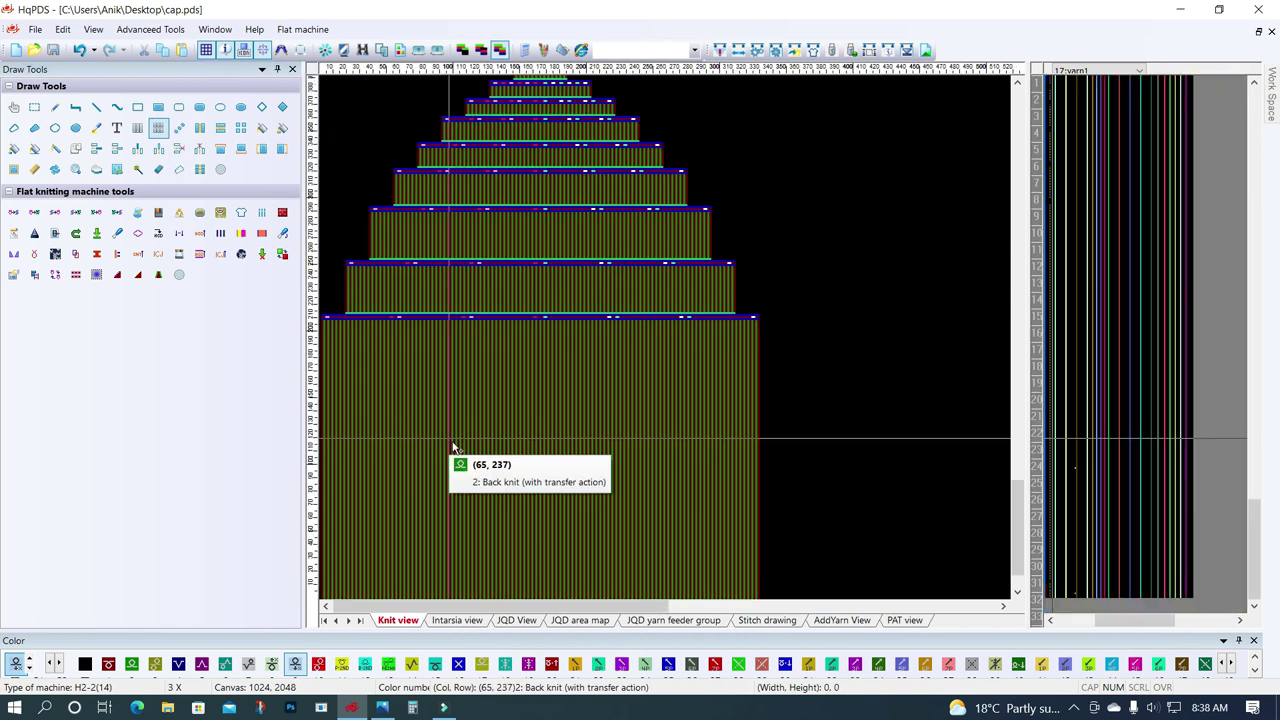
pyautogui.rightClick(451, 452)
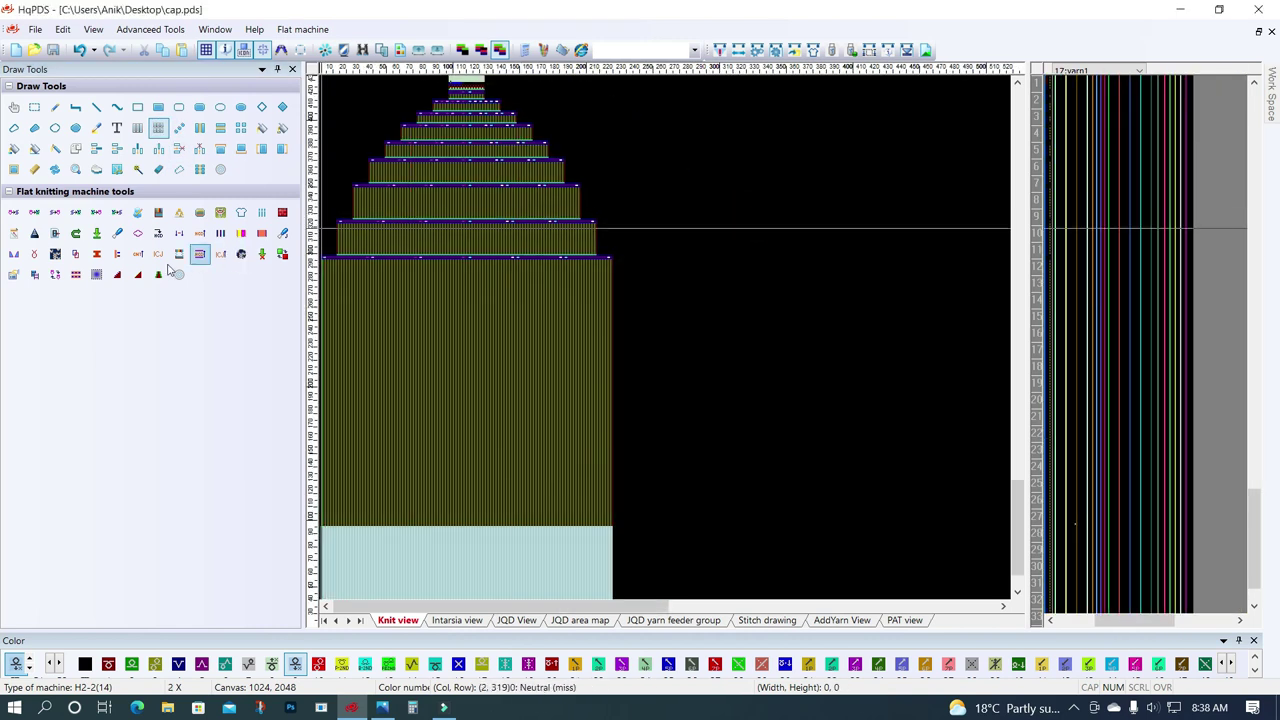
# Set yarn feeder 4 to white, keep feeder 1 dark red, and start the 3D simulation.
pyautogui.click(55, 255)
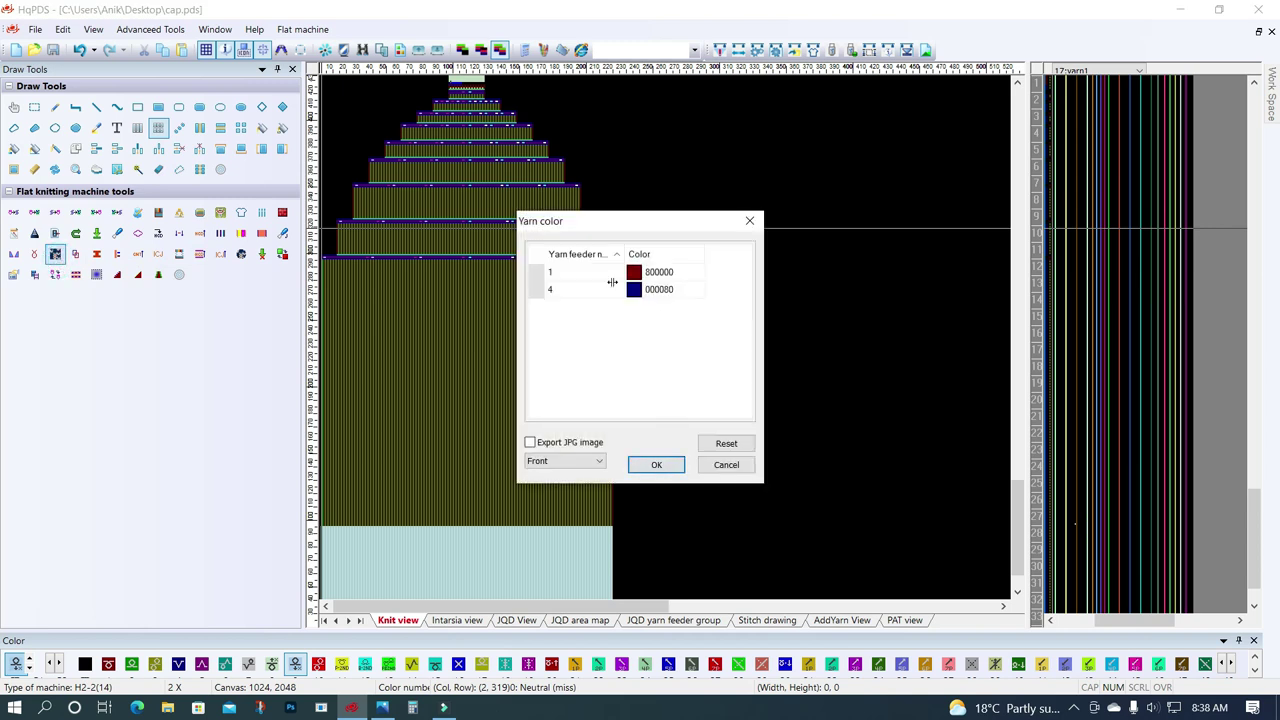
pyautogui.click(696, 289)
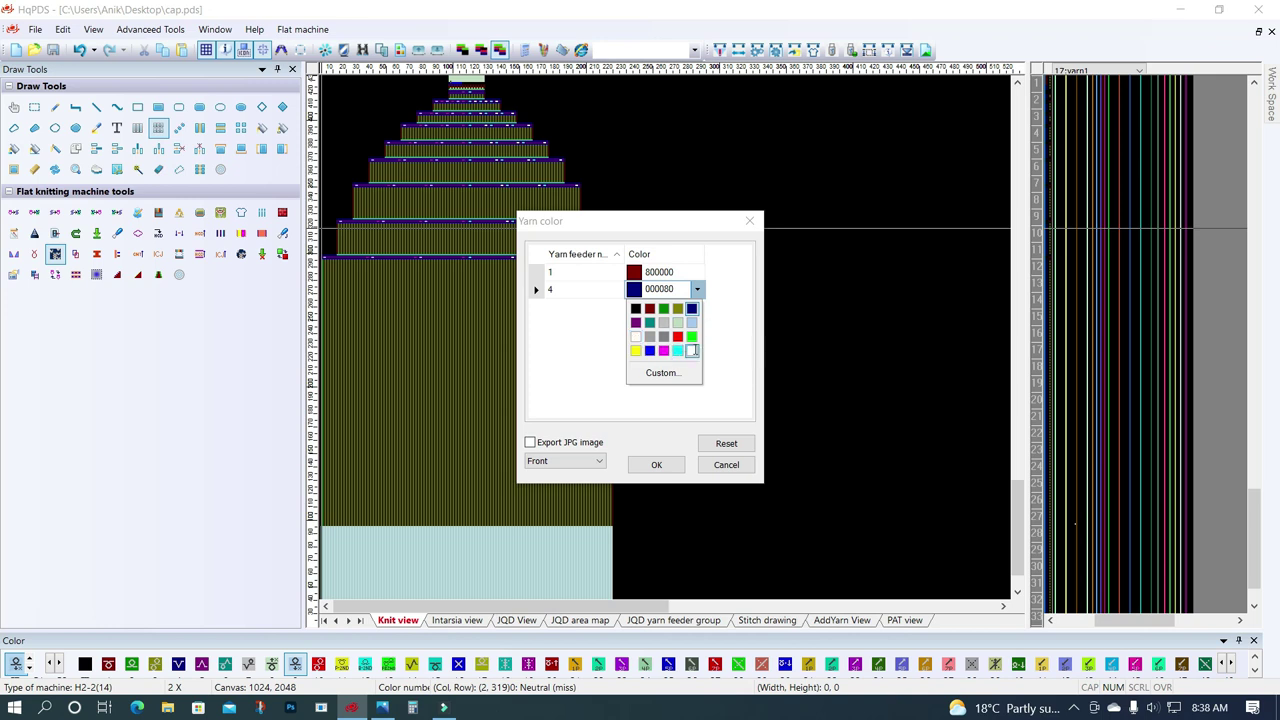
pyautogui.click(691, 350)
pyautogui.click(657, 465)
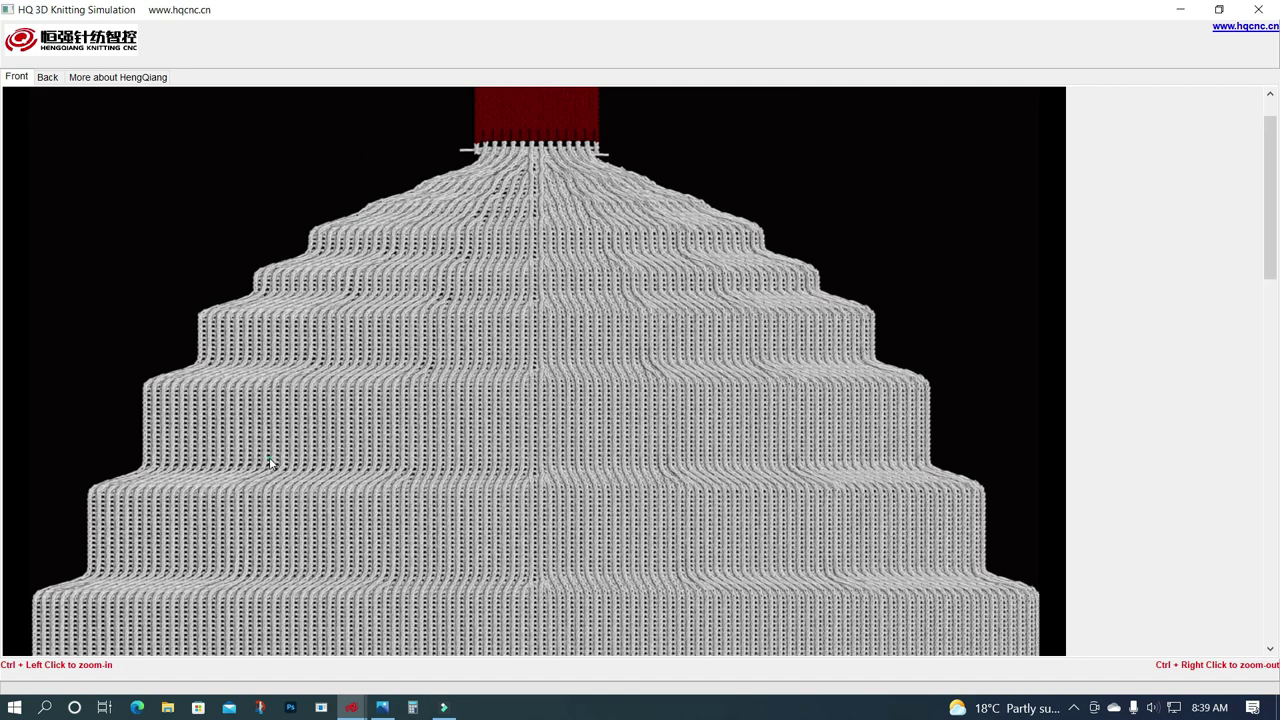
# Scroll and rotate the 3D simulation to view the tiered cap front.
pyautogui.scroll(-5, 200, 440)
pyautogui.scroll(5, 243, 330)
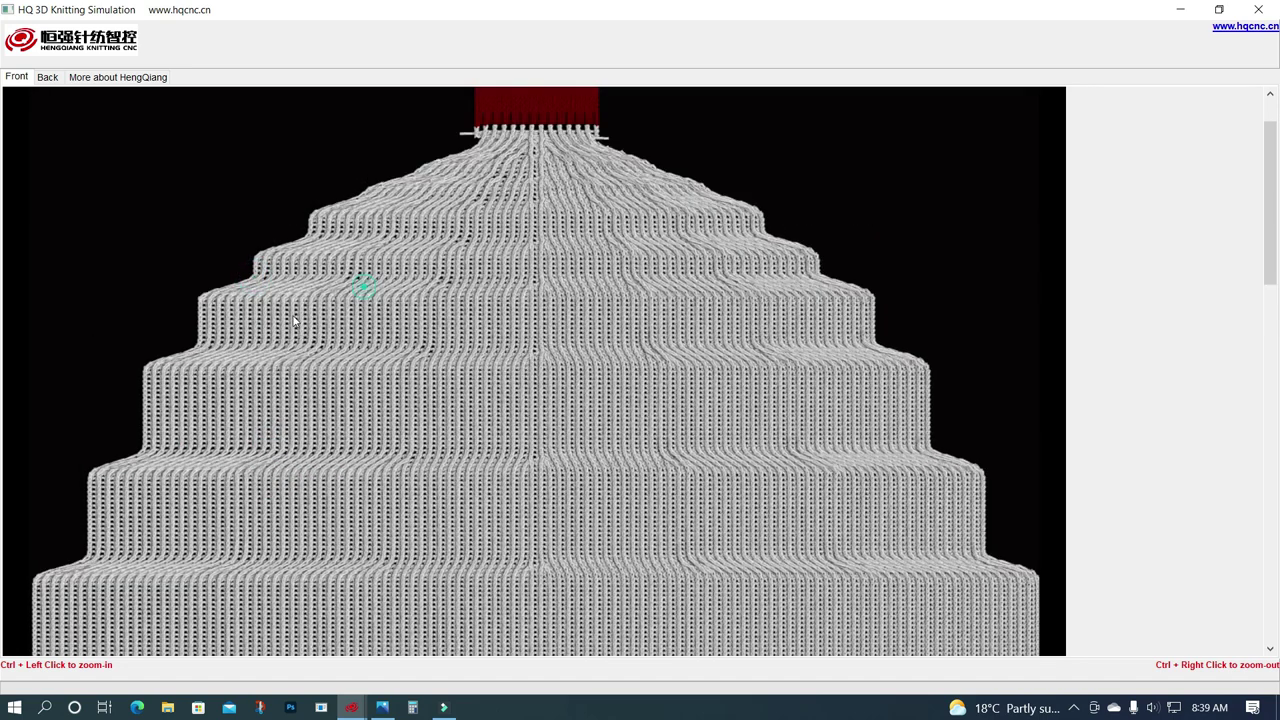
pyautogui.scroll(1, 294, 320)
pyautogui.scroll(-3, 415, 398)
pyautogui.scroll(3, 410, 366)
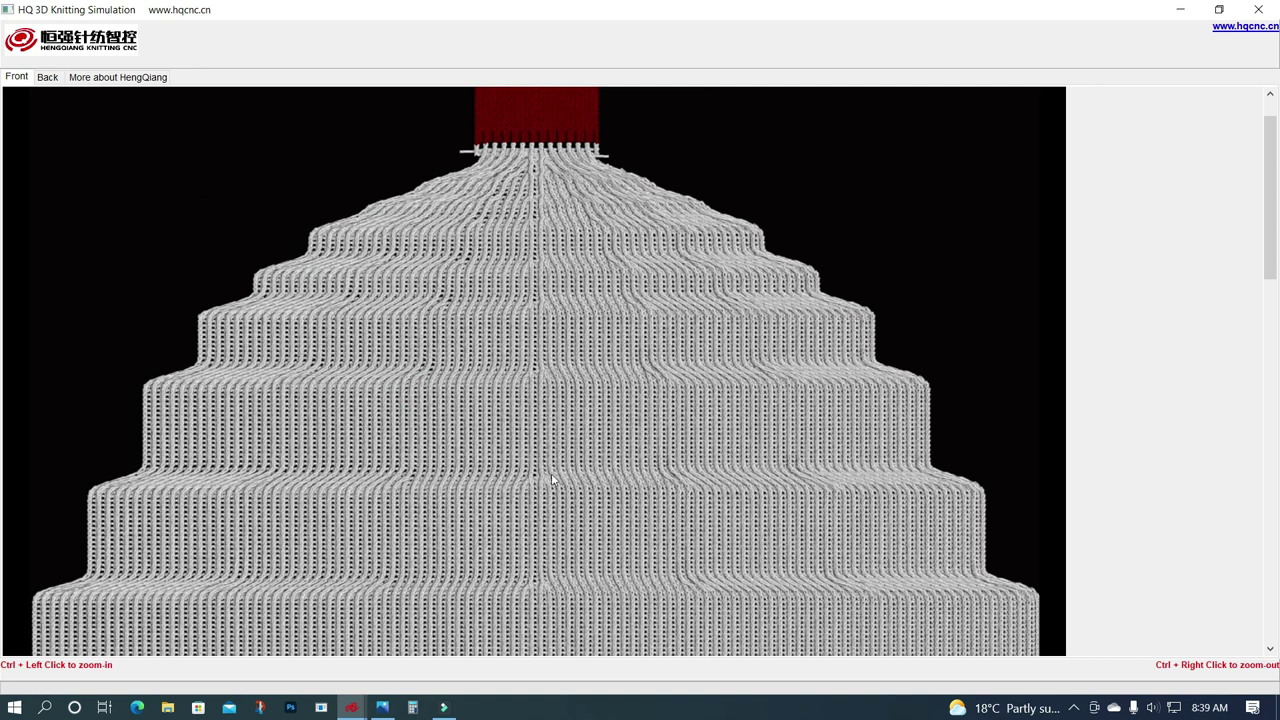
pyautogui.moveTo(565, 377); pyautogui.dragTo(575, 310)
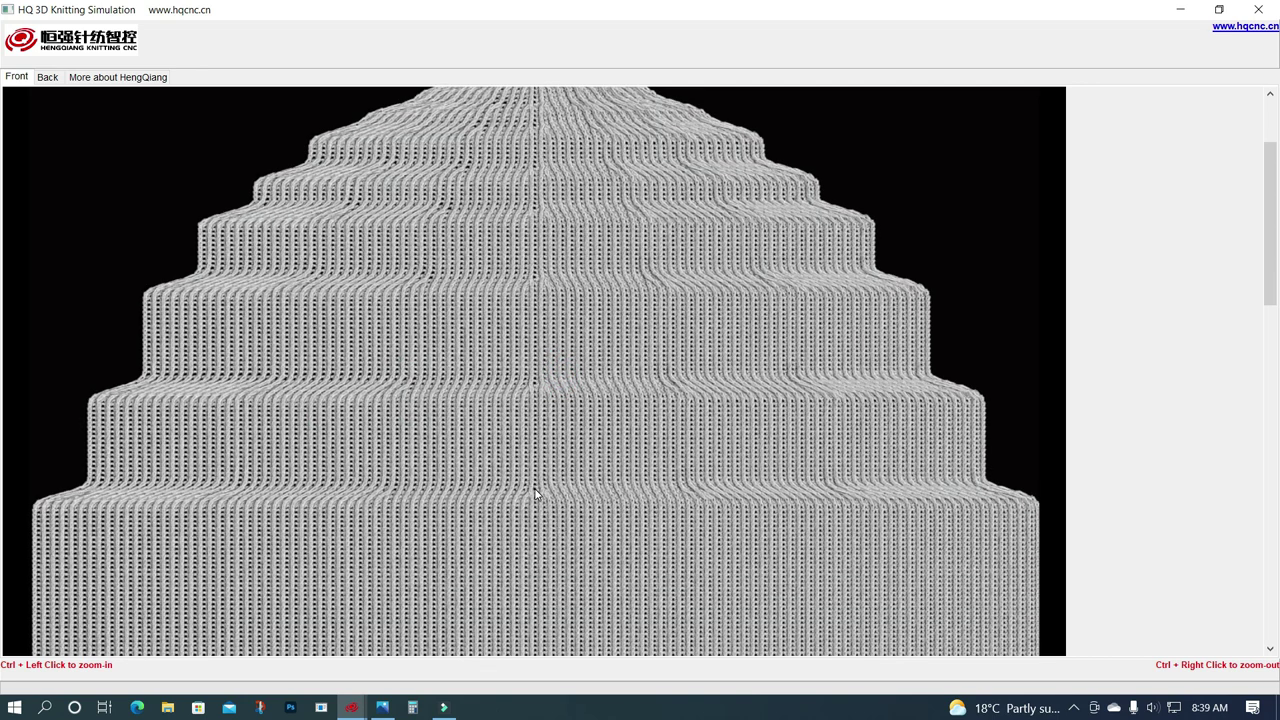
pyautogui.scroll(1, 512, 430)
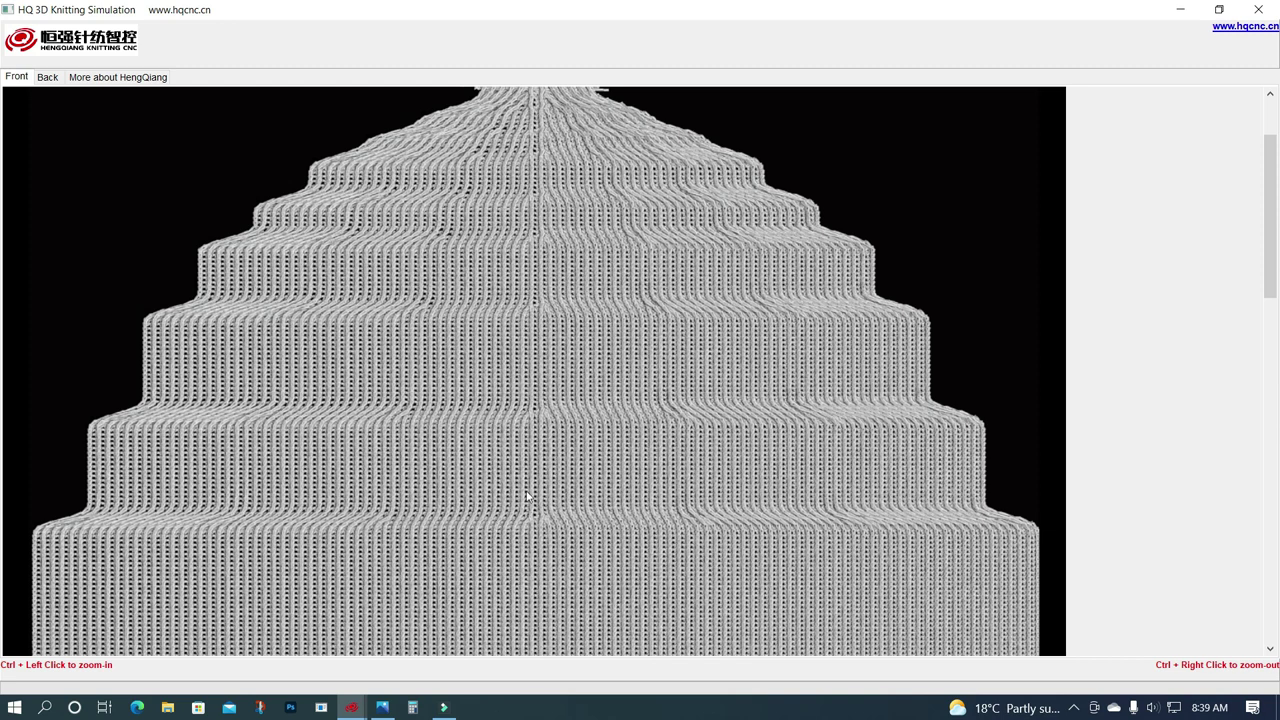
pyautogui.scroll(2, 527, 494)
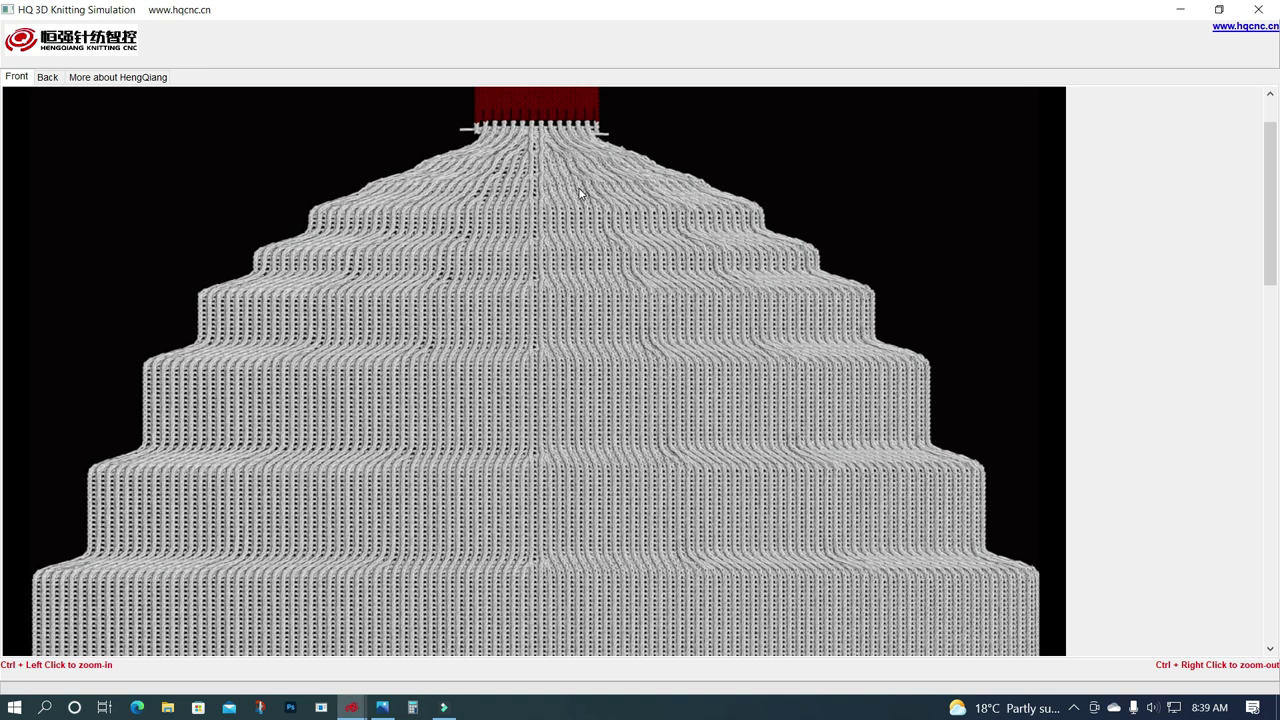
# Magnify the lower-tier stitches and the step transitions between tiers.
pyautogui.keyDown('ctrl'); pyautogui.click(851, 514); pyautogui.keyUp('ctrl')
pyautogui.keyDown('ctrl'); pyautogui.click(1057, 349); pyautogui.keyUp('ctrl')
pyautogui.keyDown('ctrl'); pyautogui.click(707, 190); pyautogui.keyUp('ctrl')
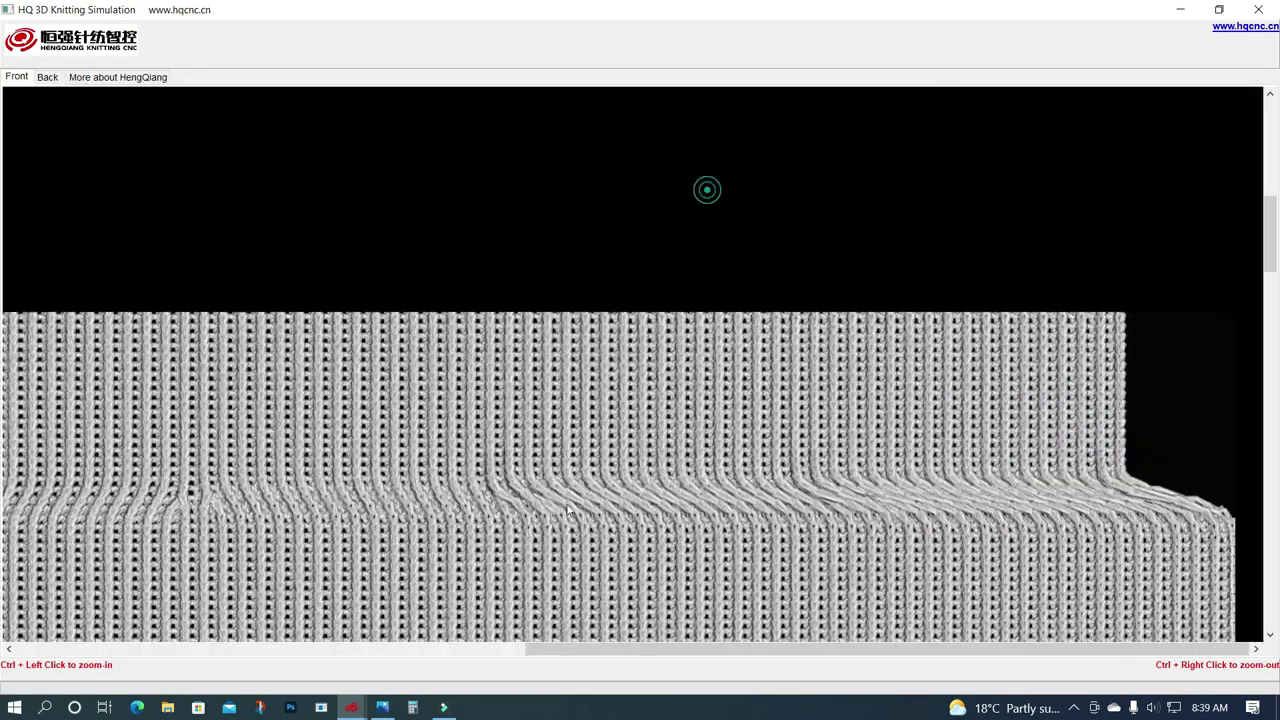
pyautogui.keyDown('ctrl'); pyautogui.click(472, 480); pyautogui.keyUp('ctrl')
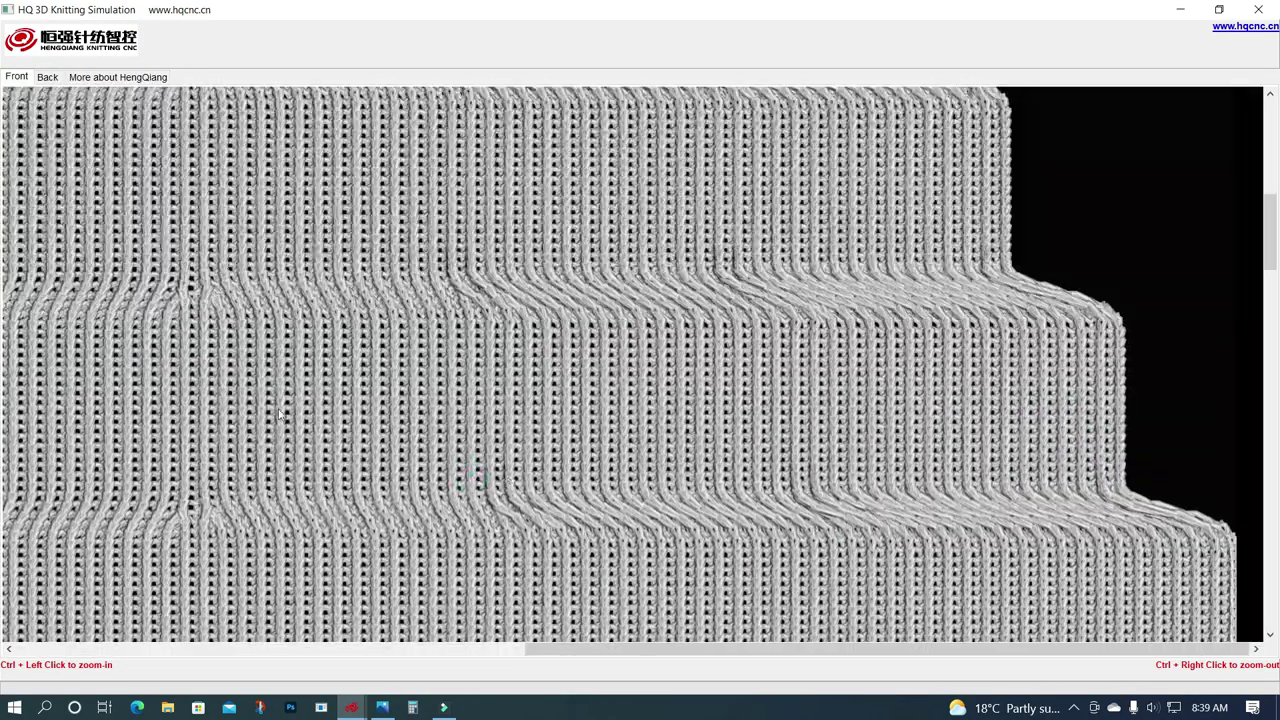
pyautogui.keyDown('ctrl'); pyautogui.click(685, 438); pyautogui.keyUp('ctrl')
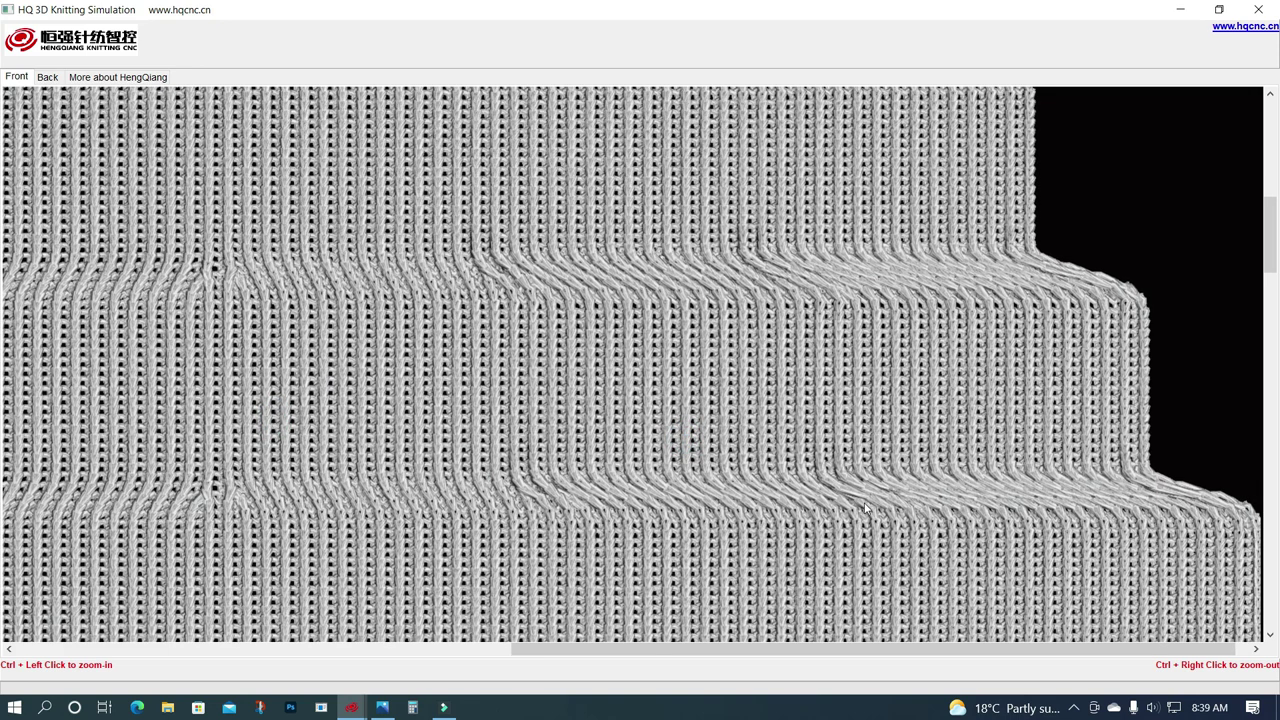